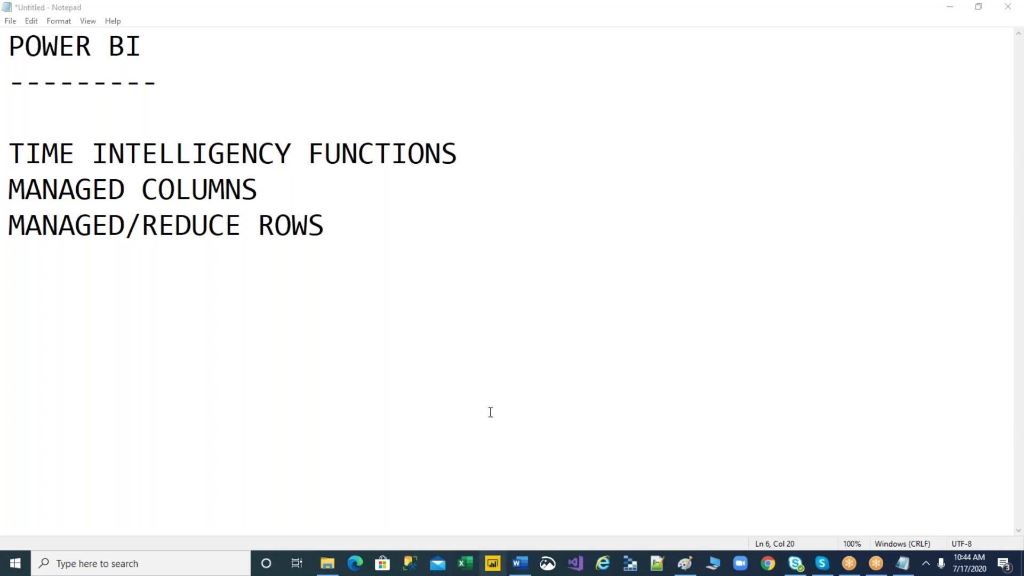
- Switch to Power BI Desktop, dismiss the start screen, and open the AdventureWorksDW2017 database from the recent DESKTOP-78OGK15 source
click(500, 558)
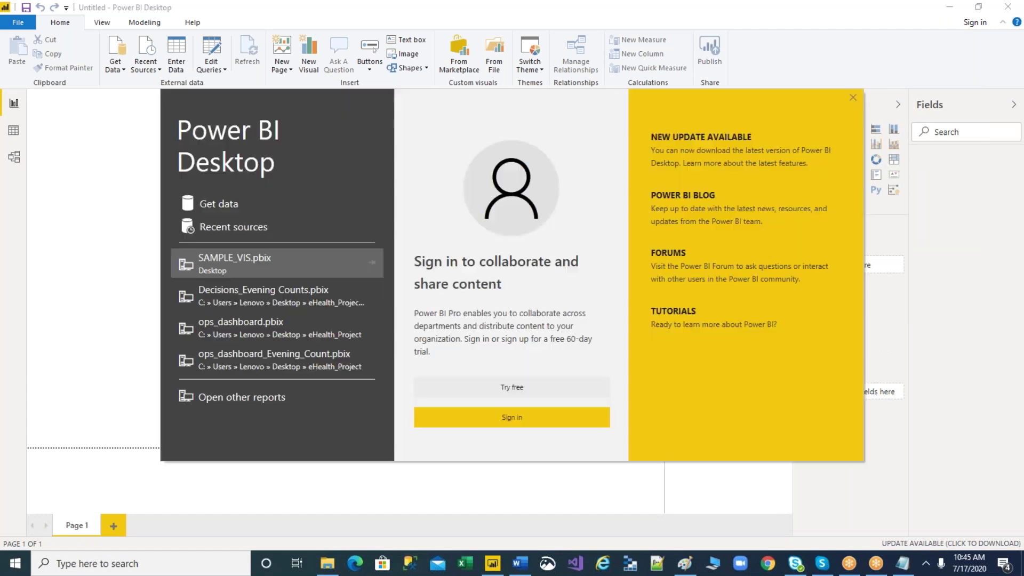
click(852, 99)
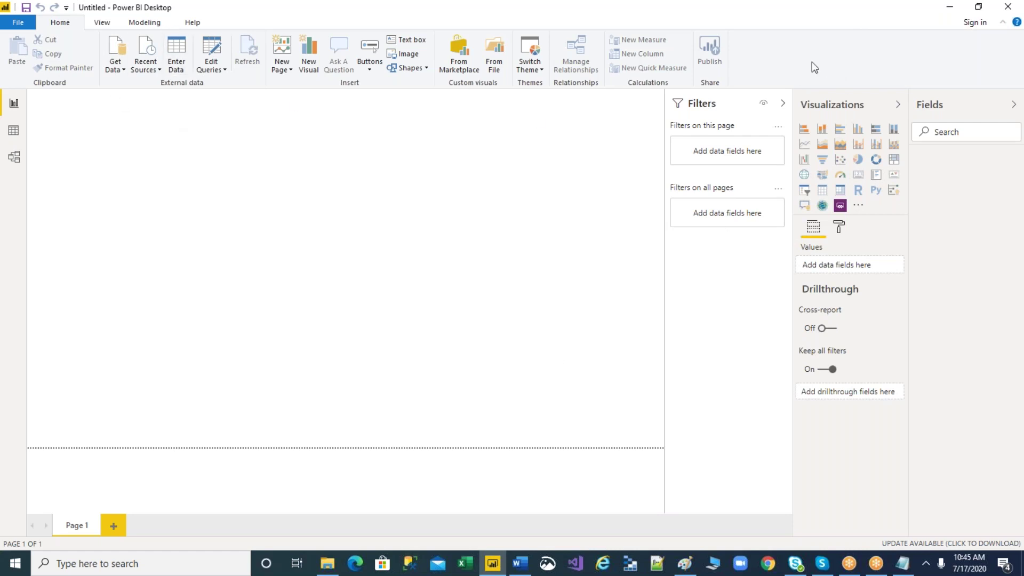
click(150, 70)
click(185, 161)
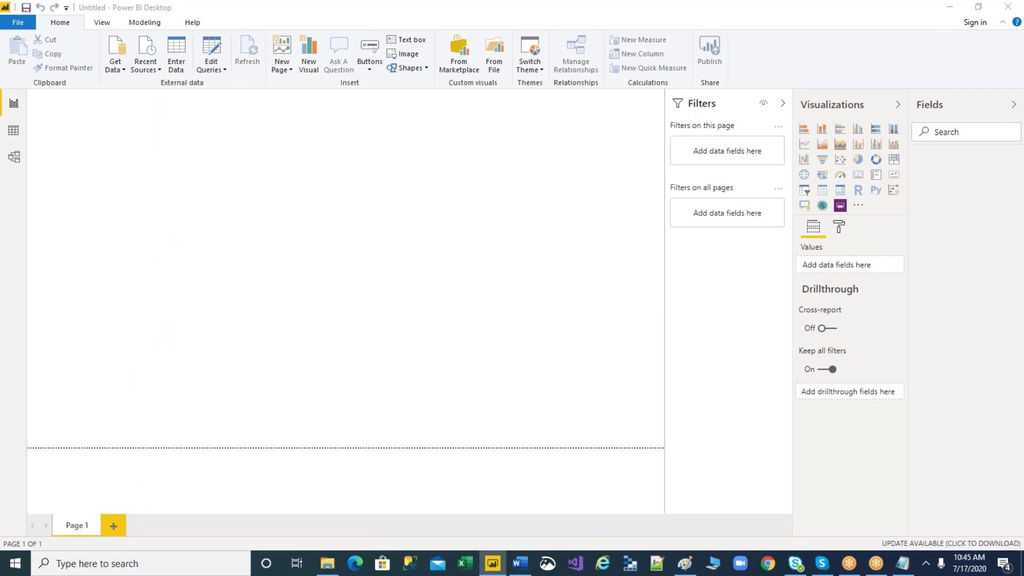
click(261, 157)
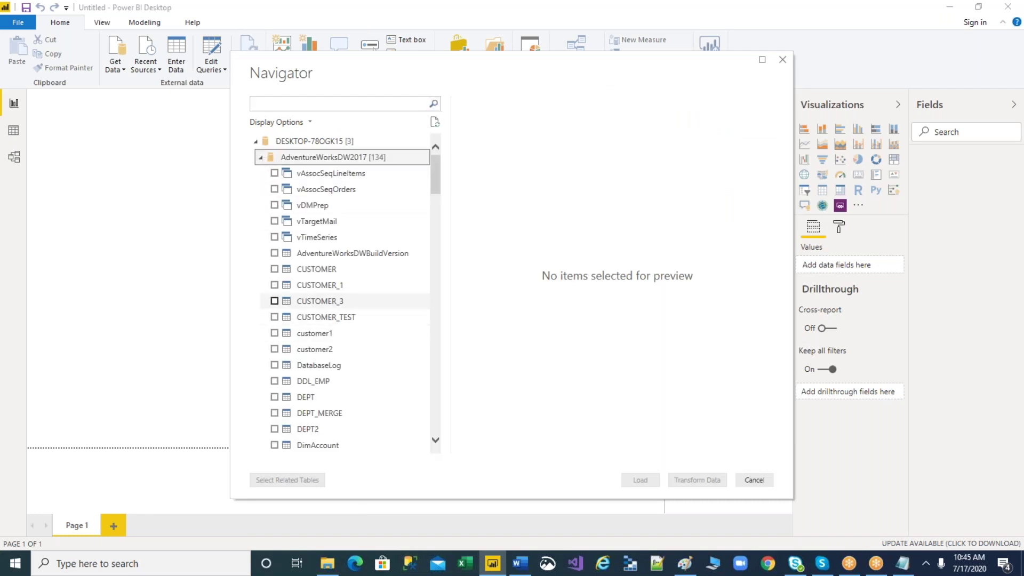
- Select the DimDate and DimCustomer tables in the AdventureWorksDW2017 database
scroll(351, 315, down, 5)
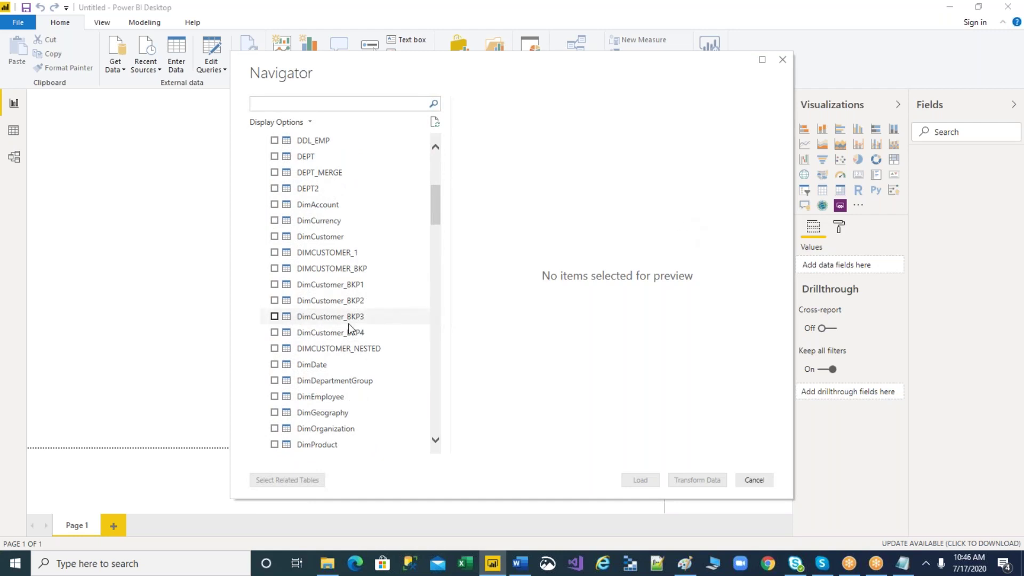
scroll(325, 321, down, 2)
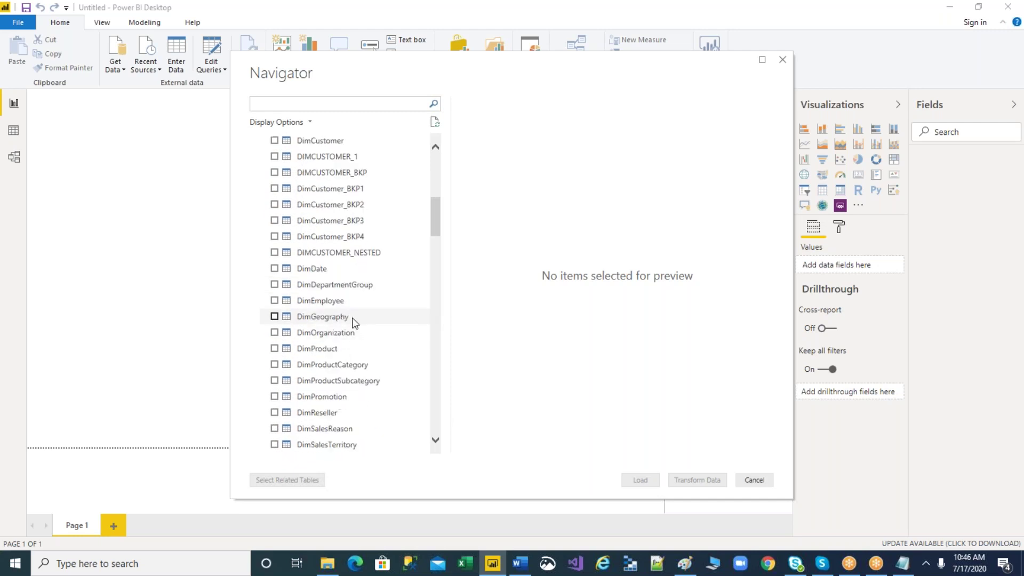
click(274, 270)
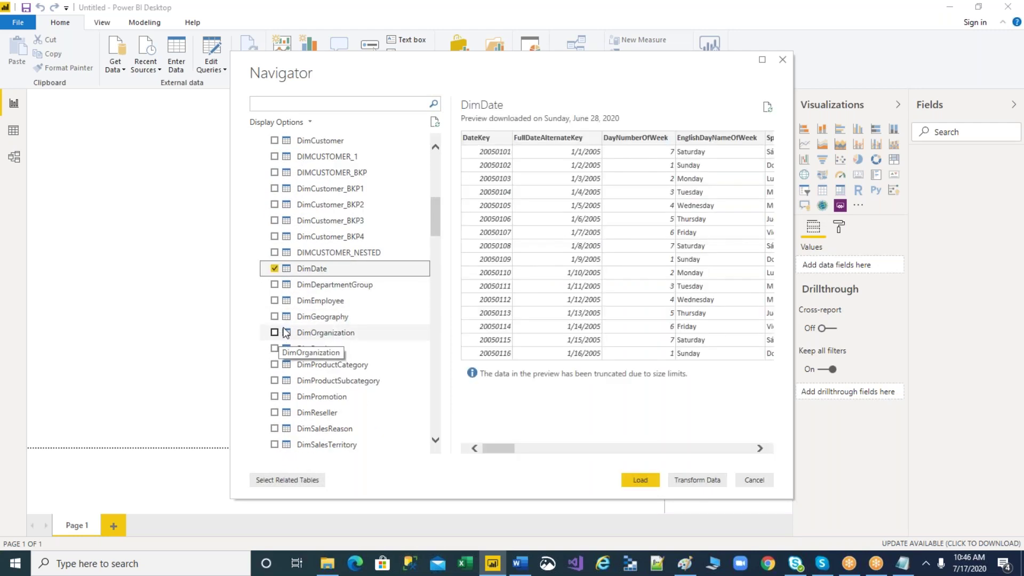
scroll(282, 320, up, 3)
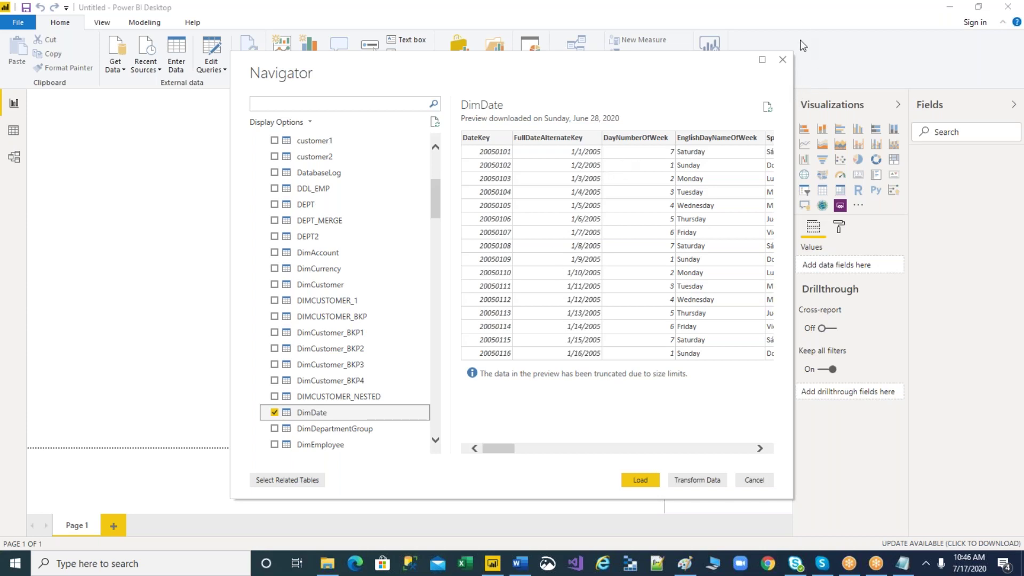
click(274, 285)
- Add the DimGeography, DimProduct, DimProductCategory and DimProductSubcategory tables to the selection
scroll(288, 375, down, 1)
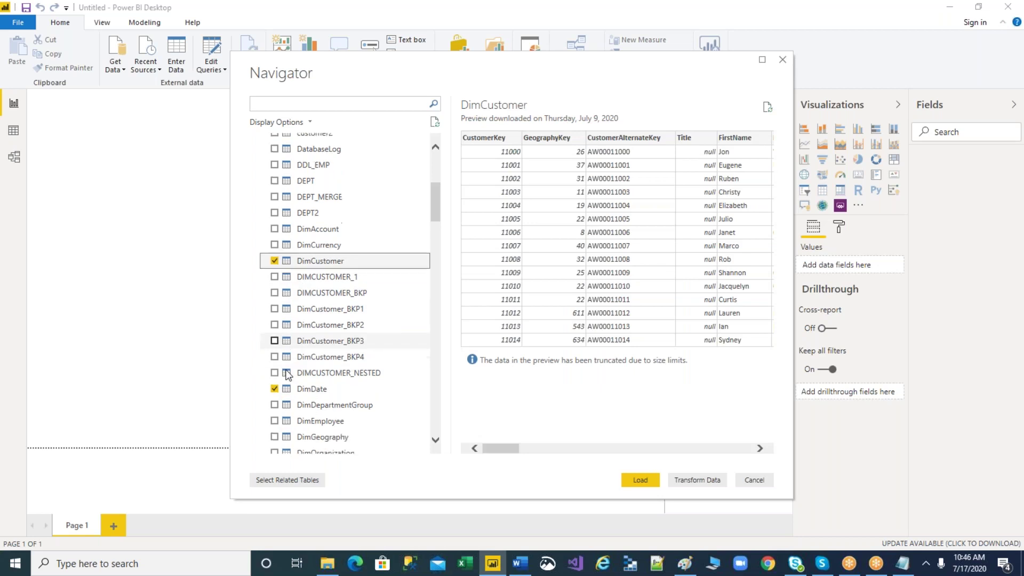
scroll(288, 375, down, 3)
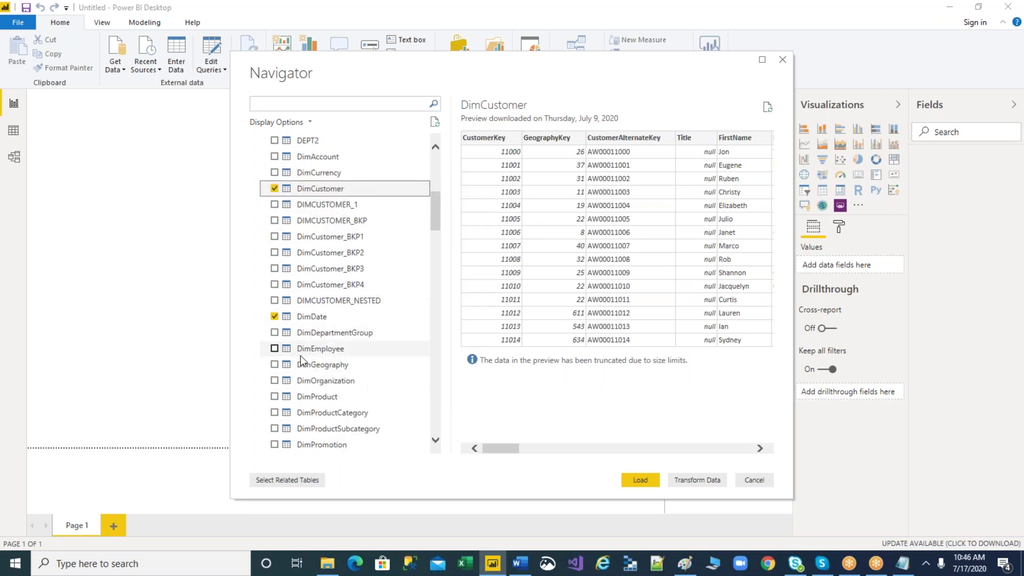
click(275, 365)
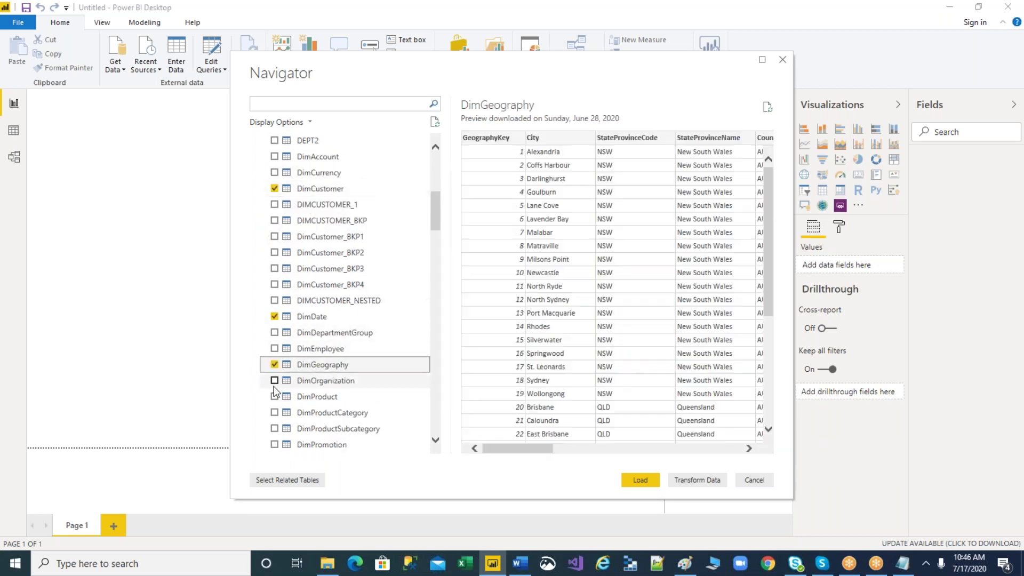
click(274, 397)
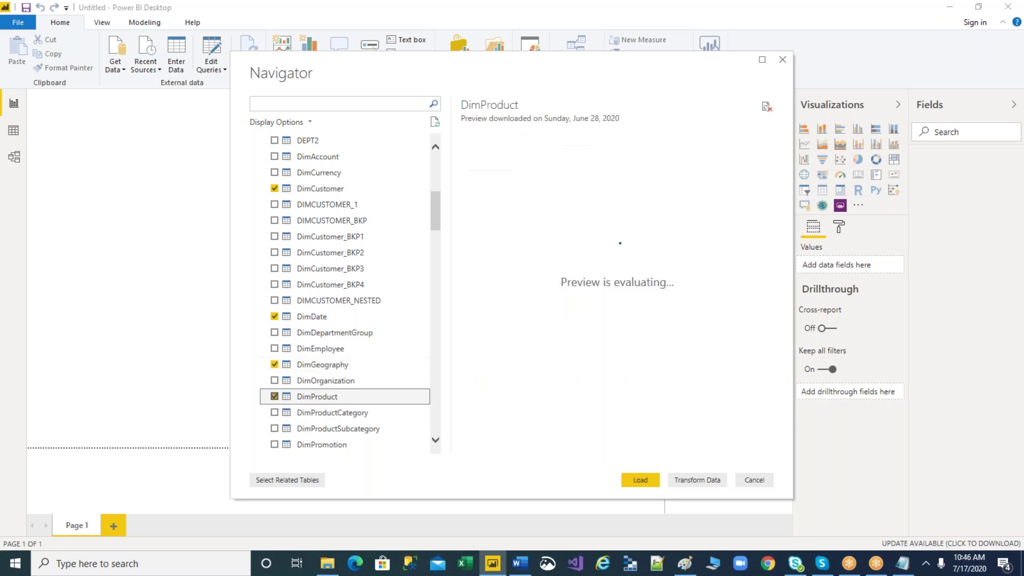
click(274, 413)
click(274, 428)
- Add the FactInternetSales table and bring all selected tables into Power Query Editor for transformation using the Import connection mode
scroll(297, 412, down, 6)
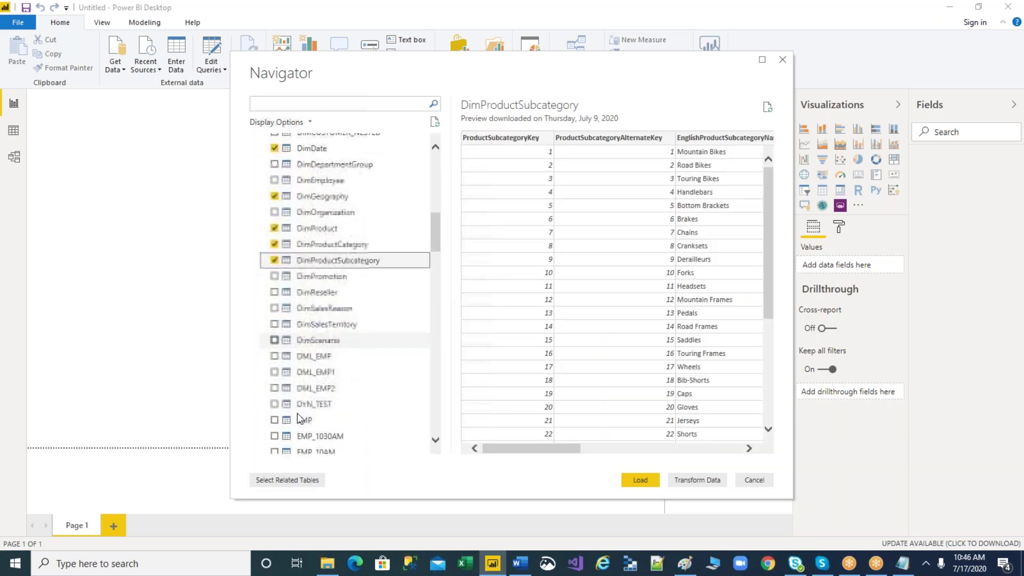
scroll(296, 413, down, 4)
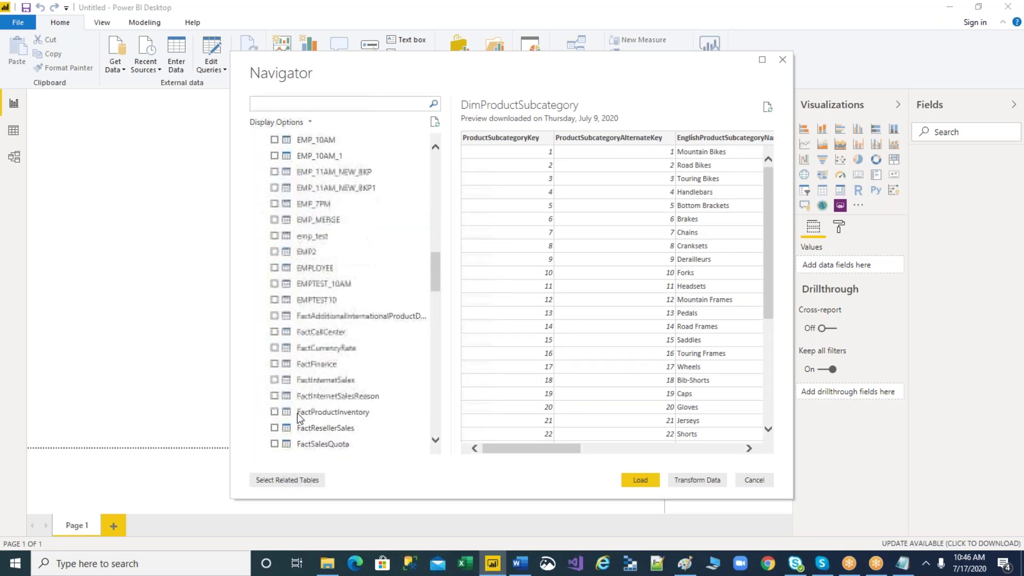
click(274, 379)
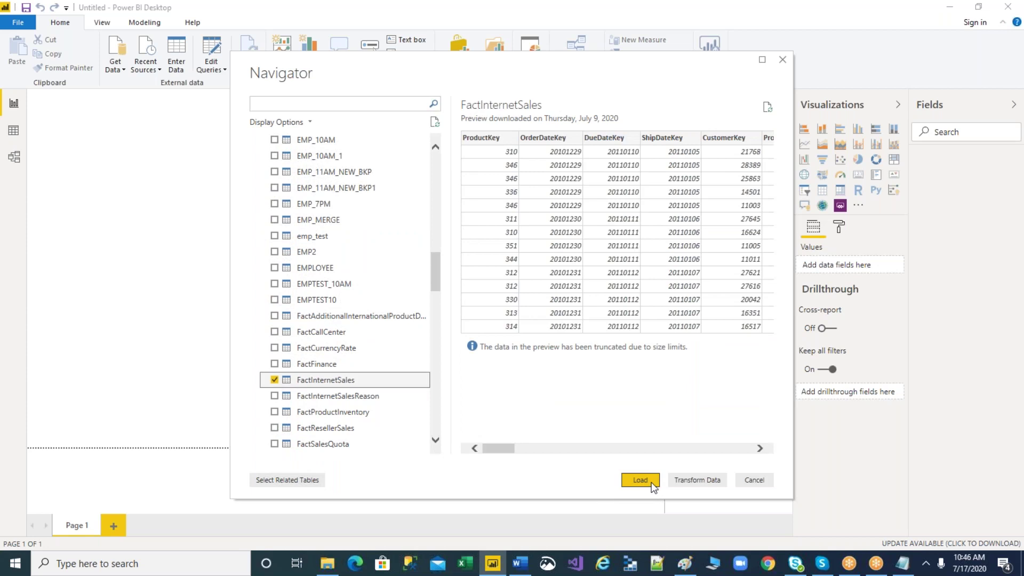
click(696, 482)
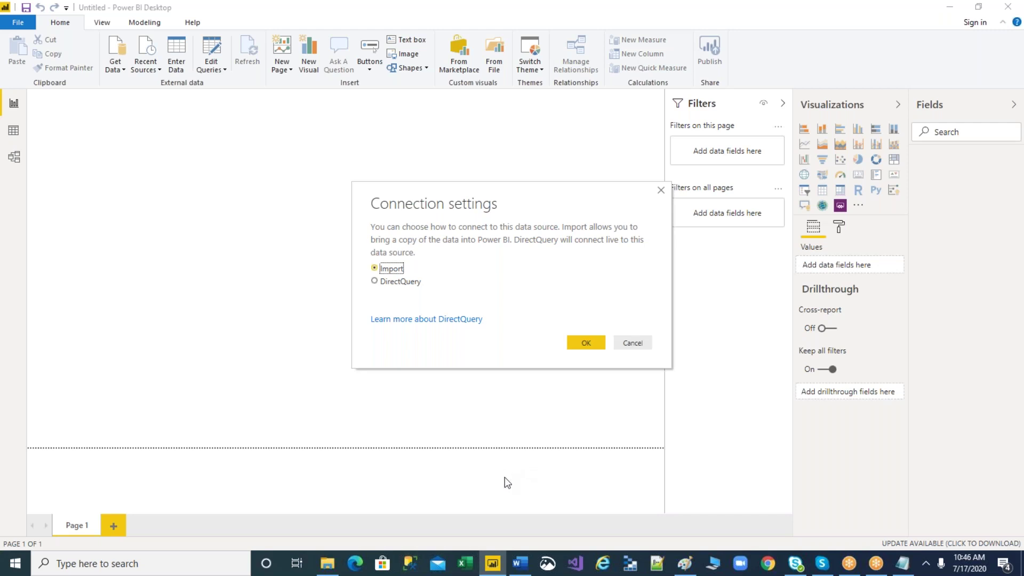
click(579, 340)
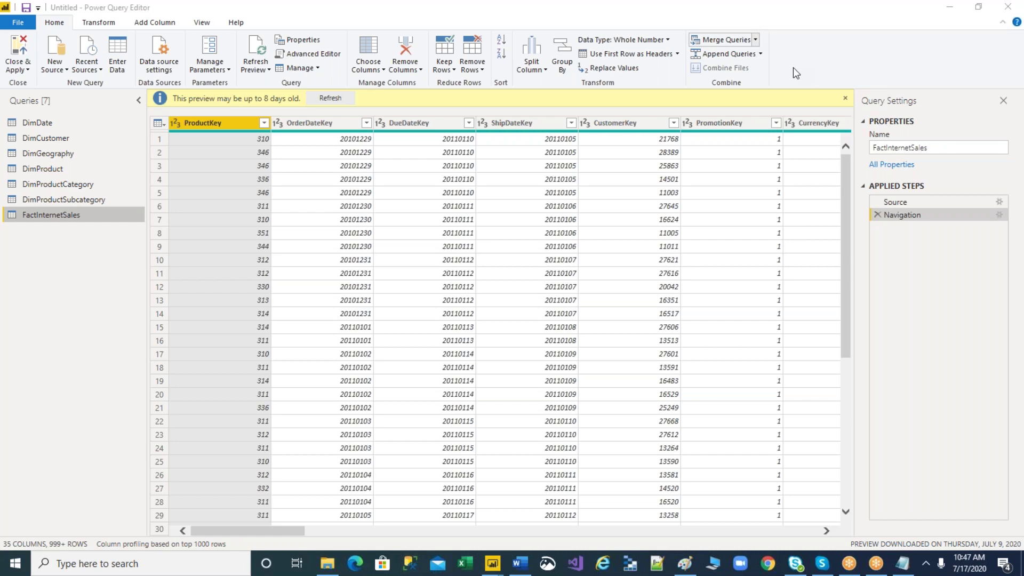
- Switch to the Notepad notes and insert a blank line below TIME INTELLIGENCY FUNCTIONS
click(902, 563)
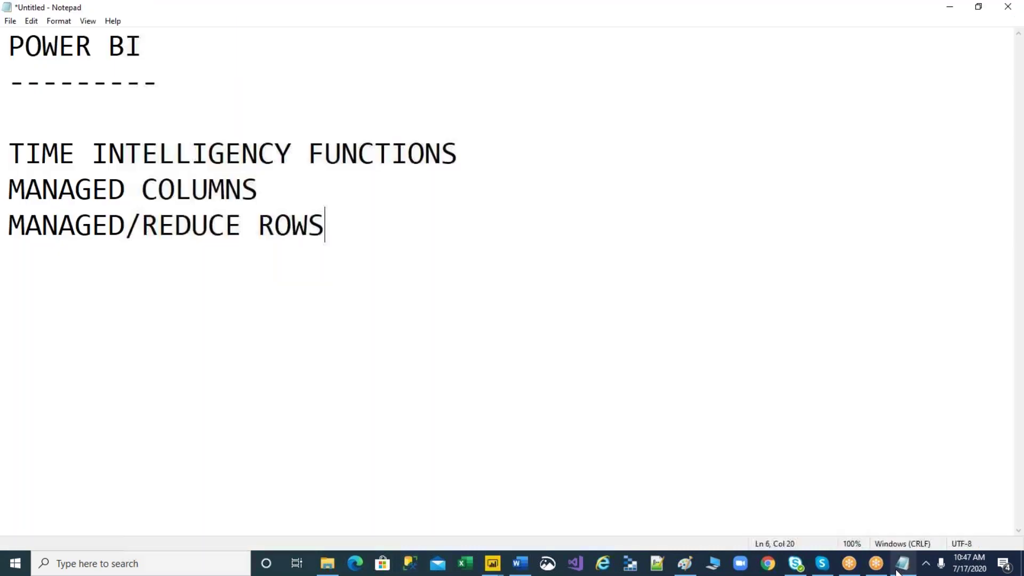
click(476, 158)
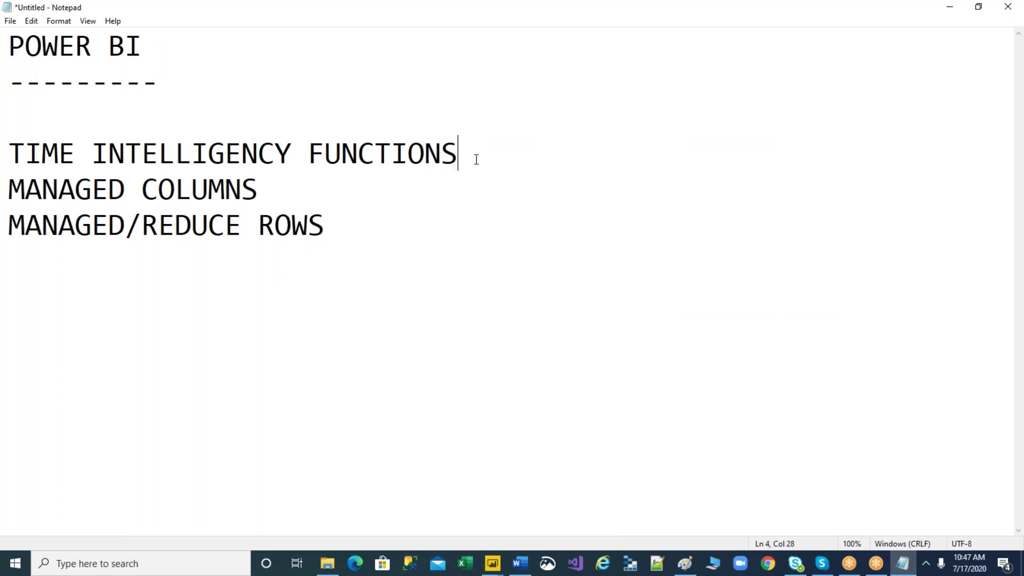
drag(476, 158, 192, 190)
drag(192, 189, 150, 169)
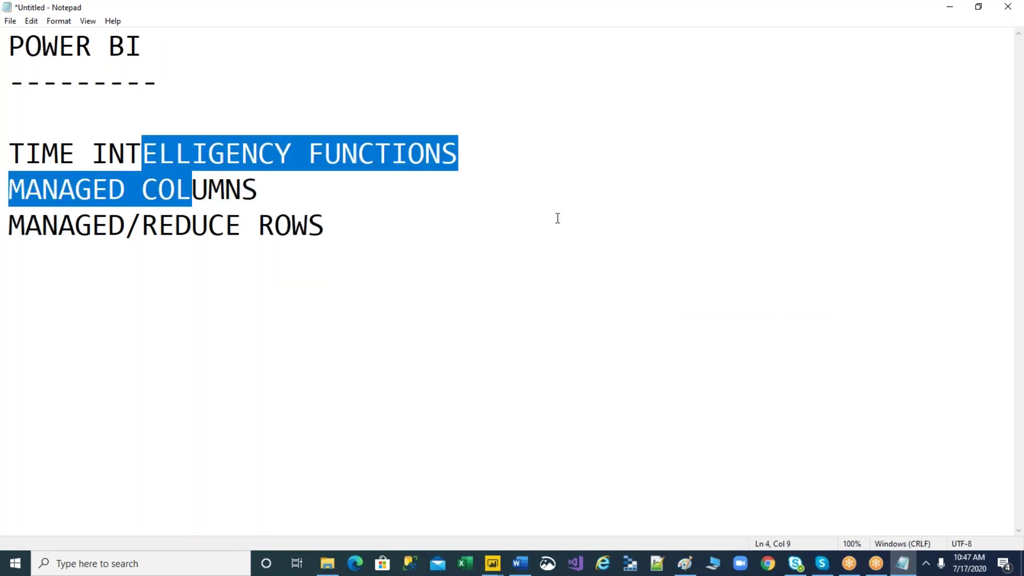
click(472, 144)
key(Return)
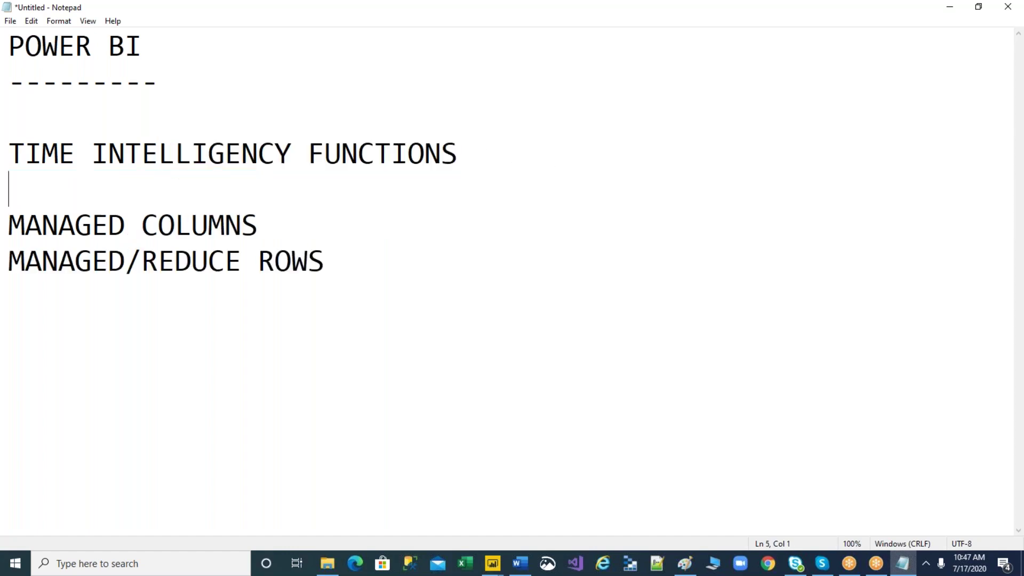
- Add the line "DAX--> DATA ANALYSIS EXPRESSION" above TIME INTELLIGENCY FUNCTIONS, with blank lines separating the two
key(Up)
key(Up)
key(Up)
key(Down)
key(Return)
key(Return)
key(Return)
key(Up)
key(Up)
text(DAX)
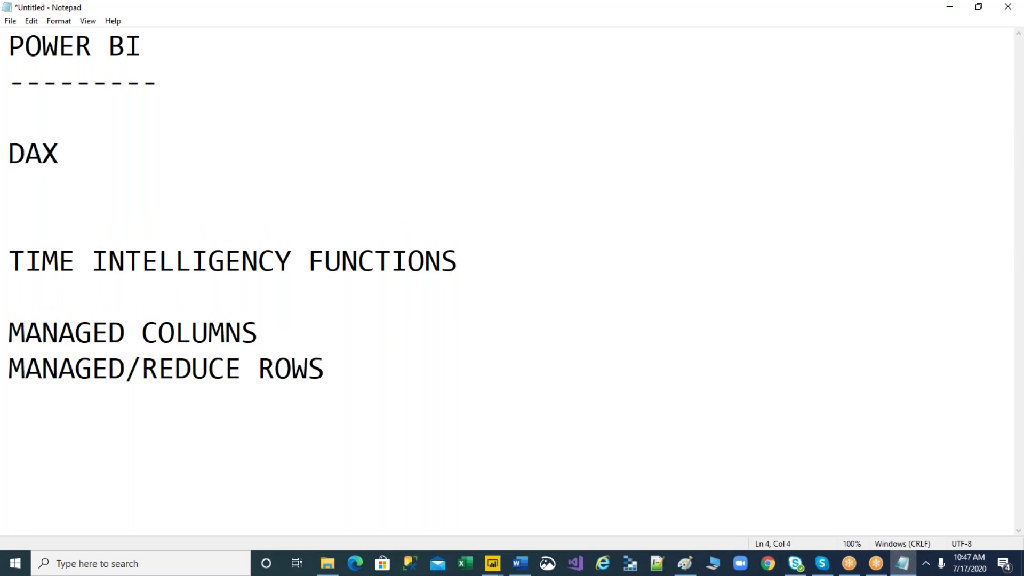
text(--> DATA ANAL)
text(YS)
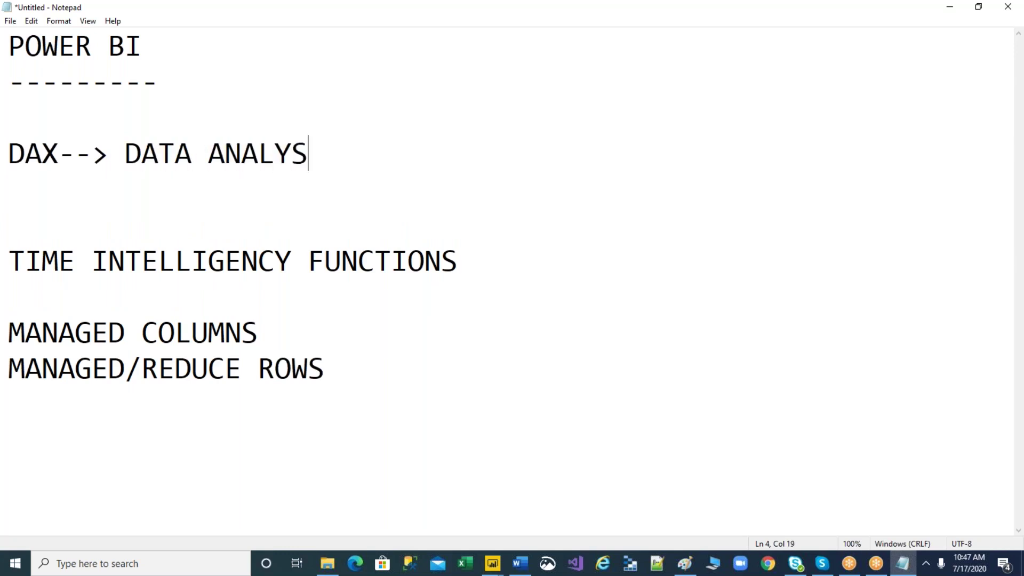
text(IS EXPRESSION)
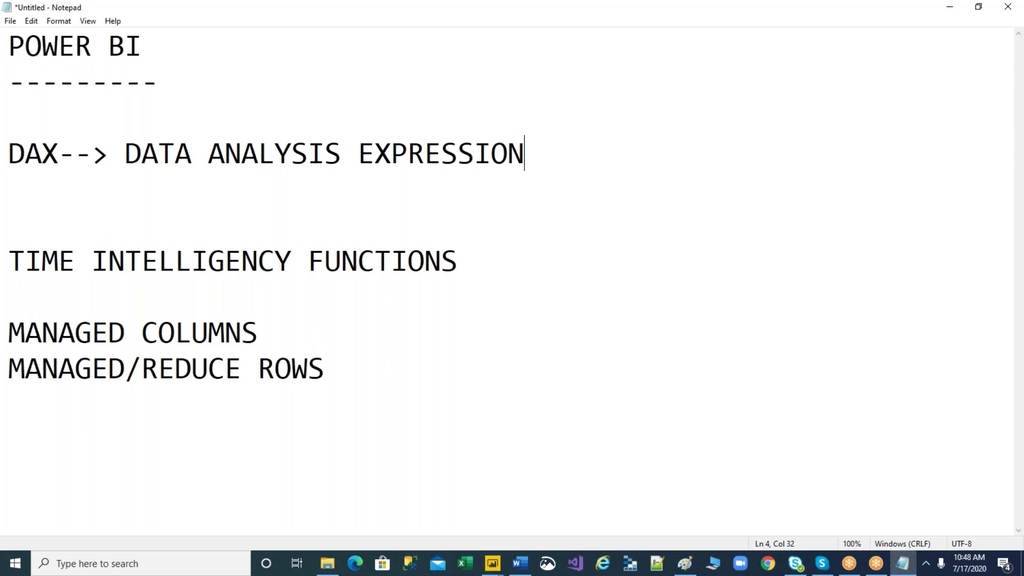
- Start a new line reading "POWER QUERY EDITOR>>" directly below TIME INTELLIGENCY FUNCTIONS
click(487, 263)
key(Return)
text(I)
key(BackSpace)
text(P)
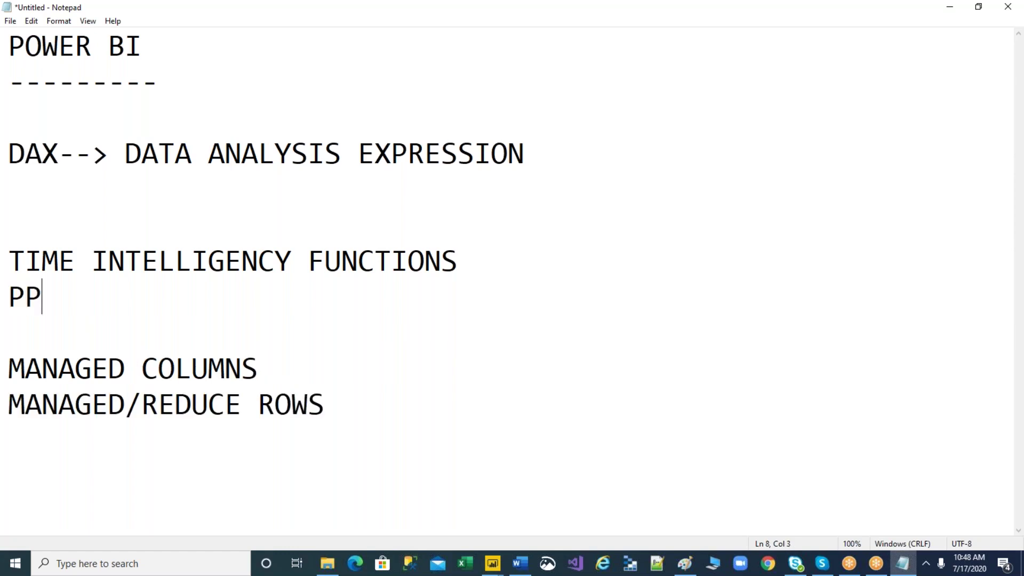
text(OWER QUERY)
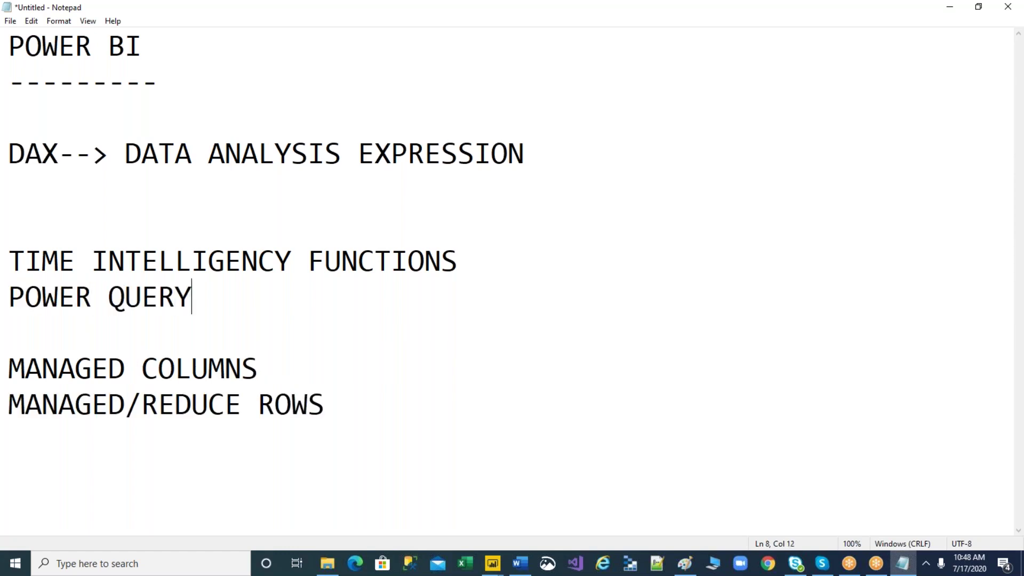
text( EDOR)
key(BackSpace)
key(BackSpace)
text(I)
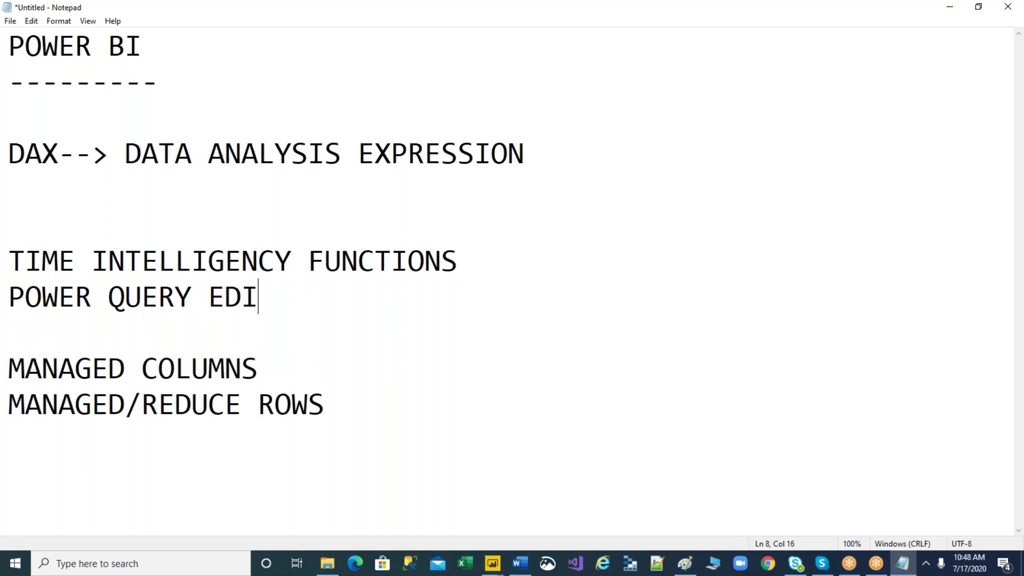
text(TOR>>)
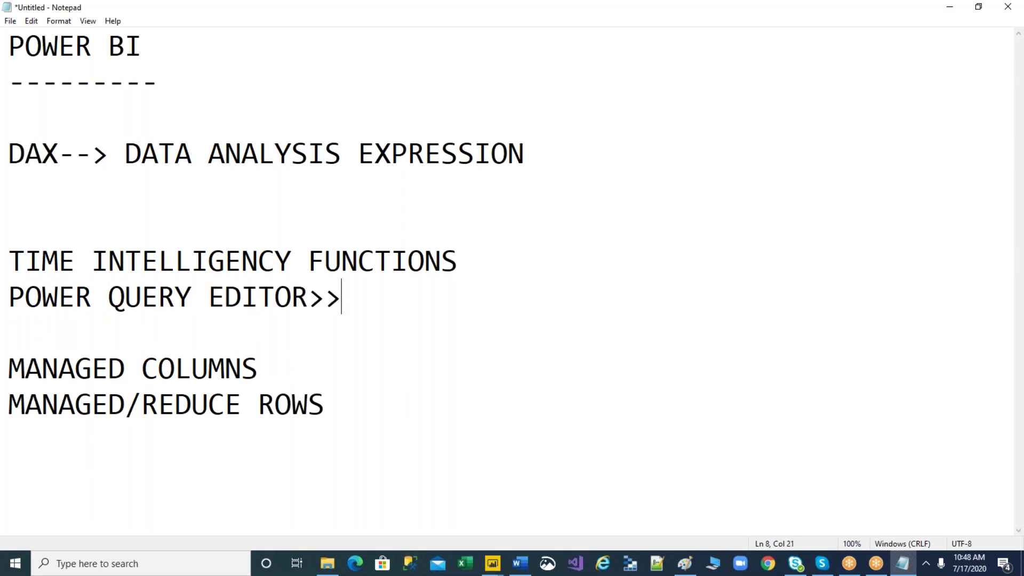
- Extend the POWER QUERY EDITOR line with "ADD COLUMN>>DATETIME INTELLIGENCY"
text(ADD C)
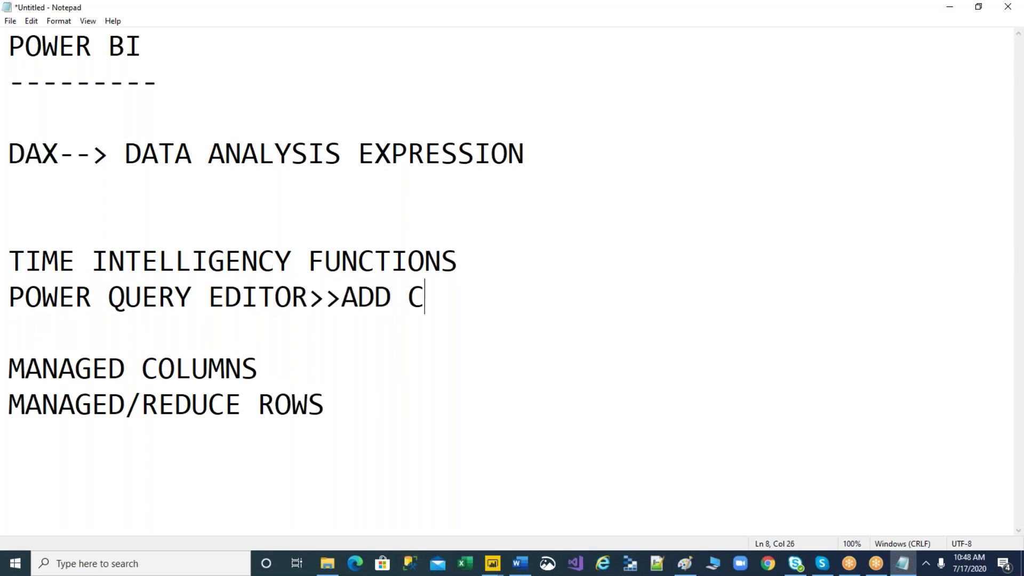
text(OLUMN)
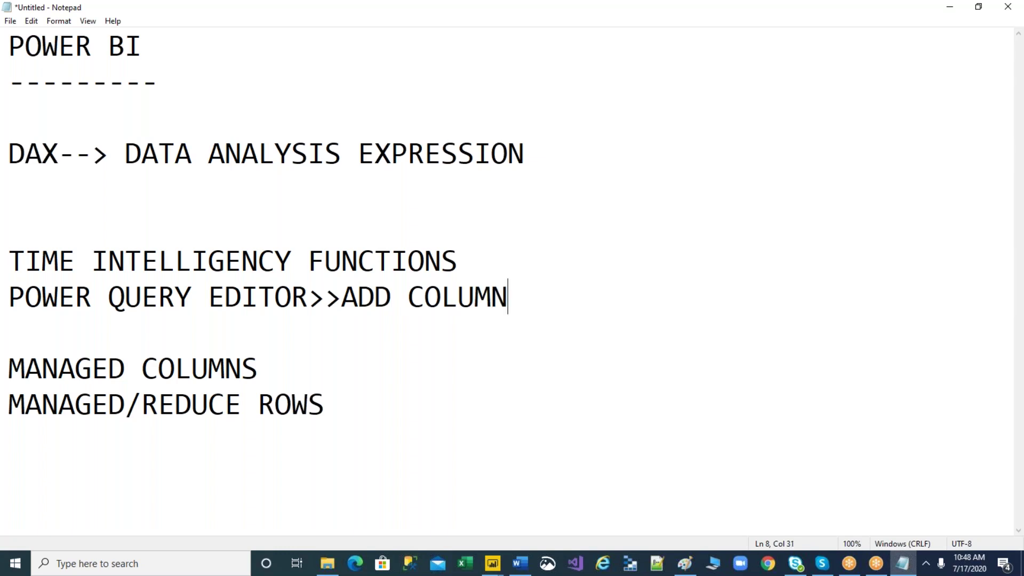
text(>>DAT)
key(BackSpace)
text(E)
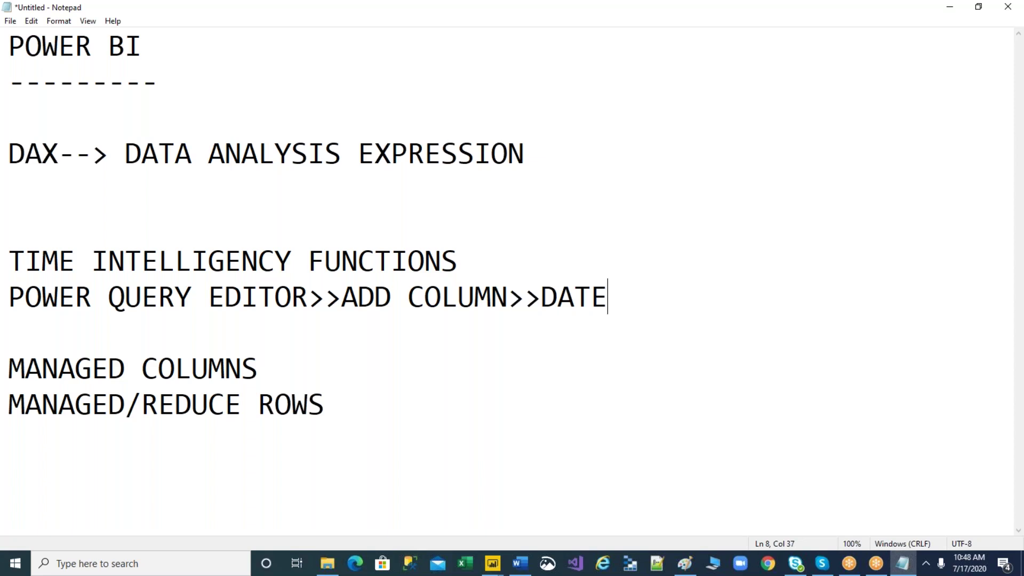
text(TIME IN)
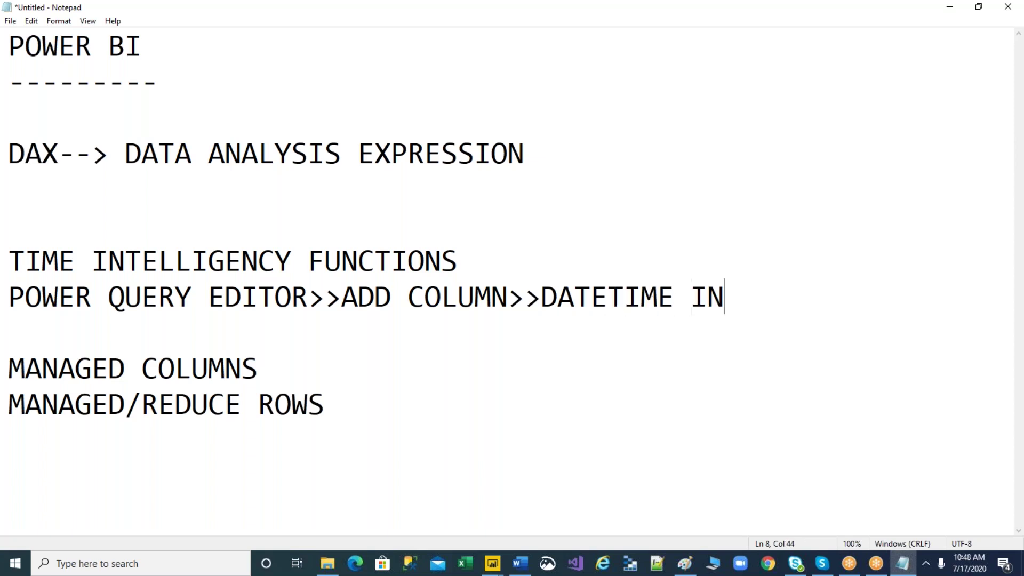
text(TELLIG)
key(BackSpace)
text(LLI)
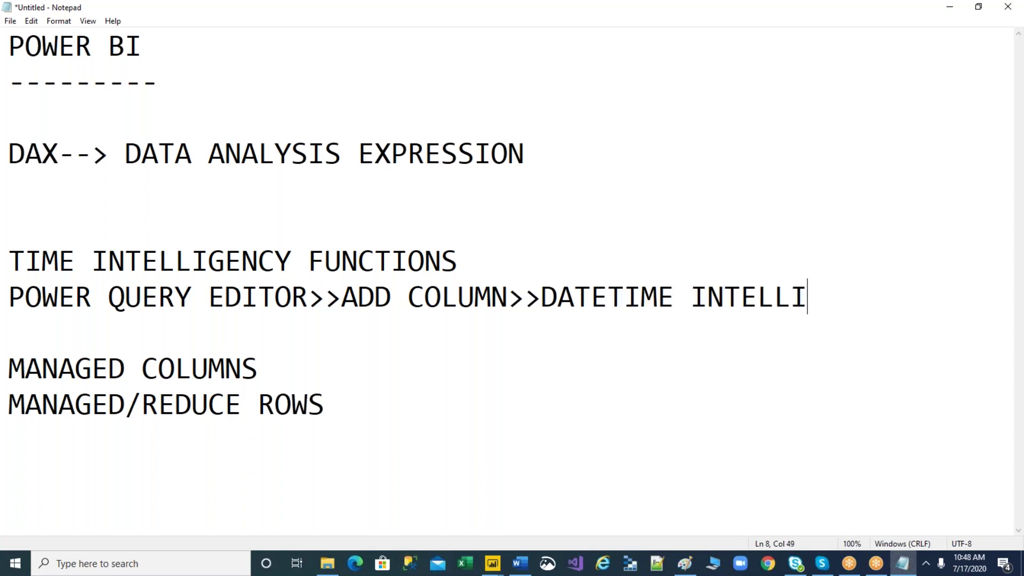
text(GENCY)
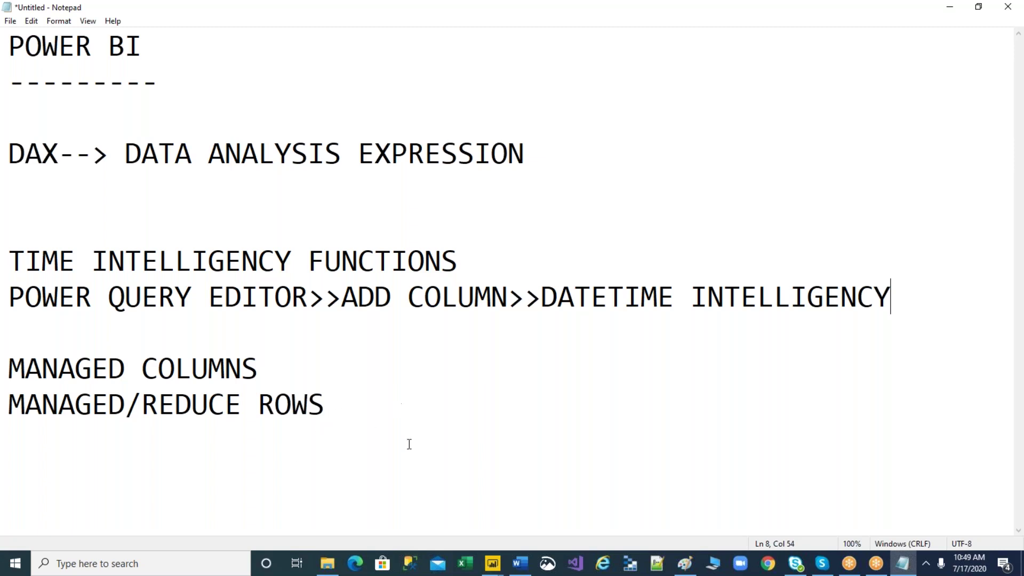
- Switch back to the Power Query Editor window with the FactInternetSales query
mouse_move(492, 563)
click(536, 526)
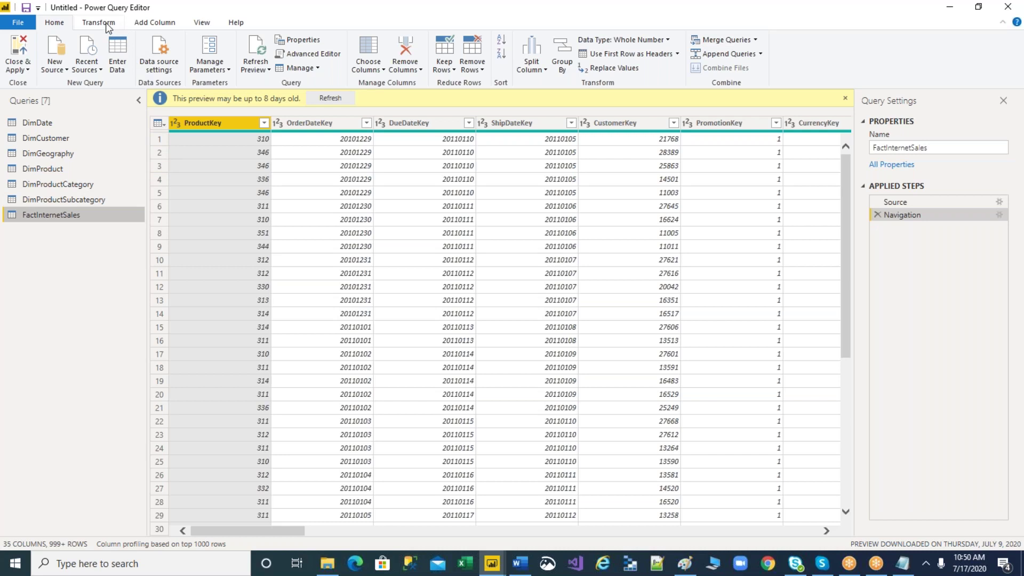
- Examine the FactInternetSales, DimDate and DimCustomer queries for date columns, checking FullDateAlternateKey against the date and time column commands
click(152, 22)
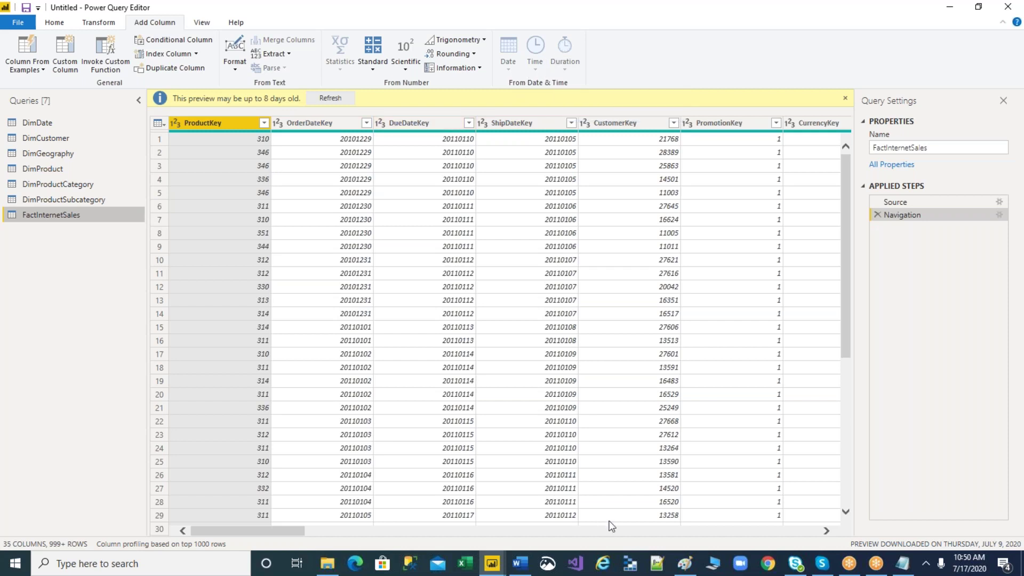
click(312, 121)
drag(274, 531, 388, 532)
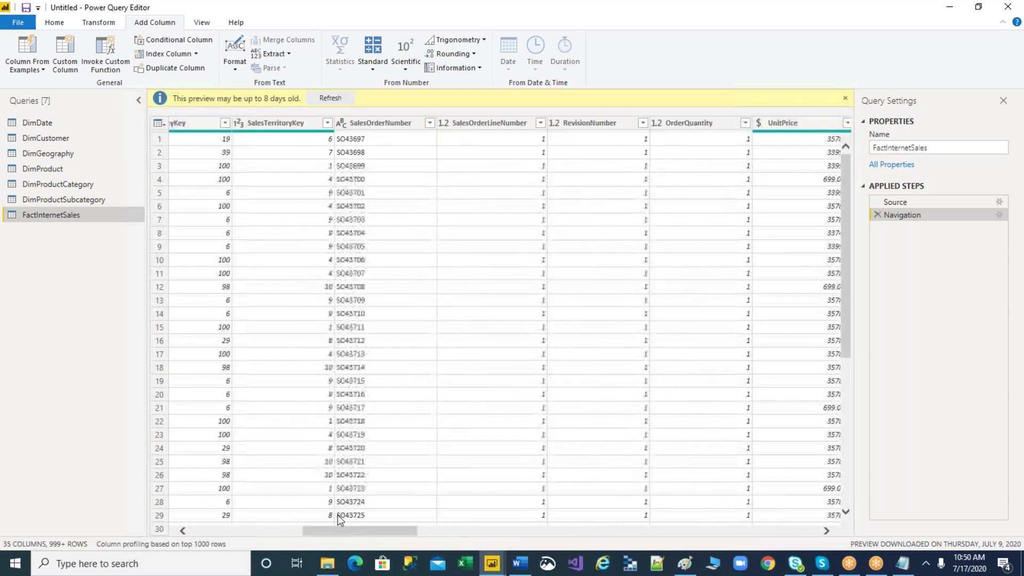
click(37, 123)
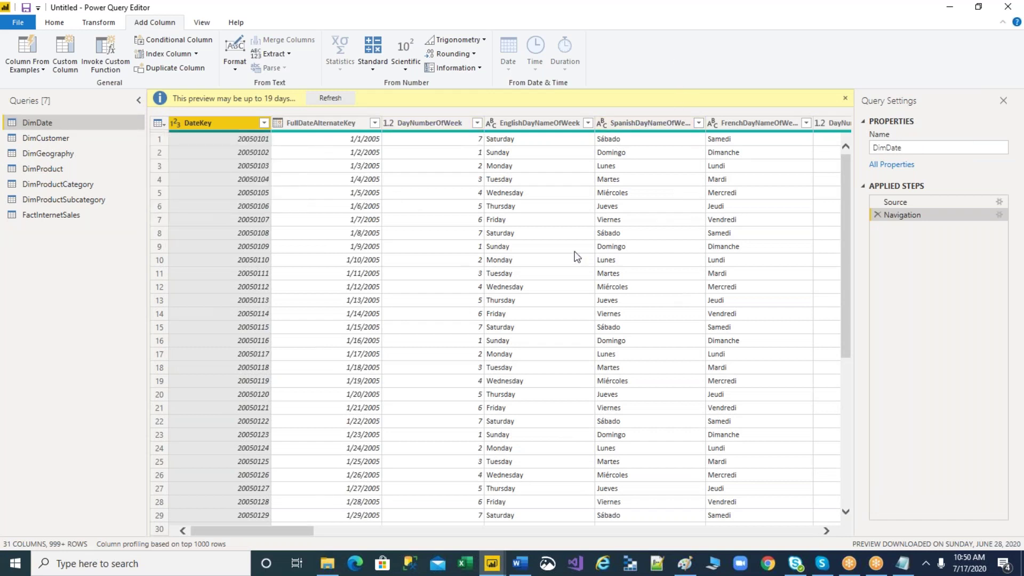
click(335, 123)
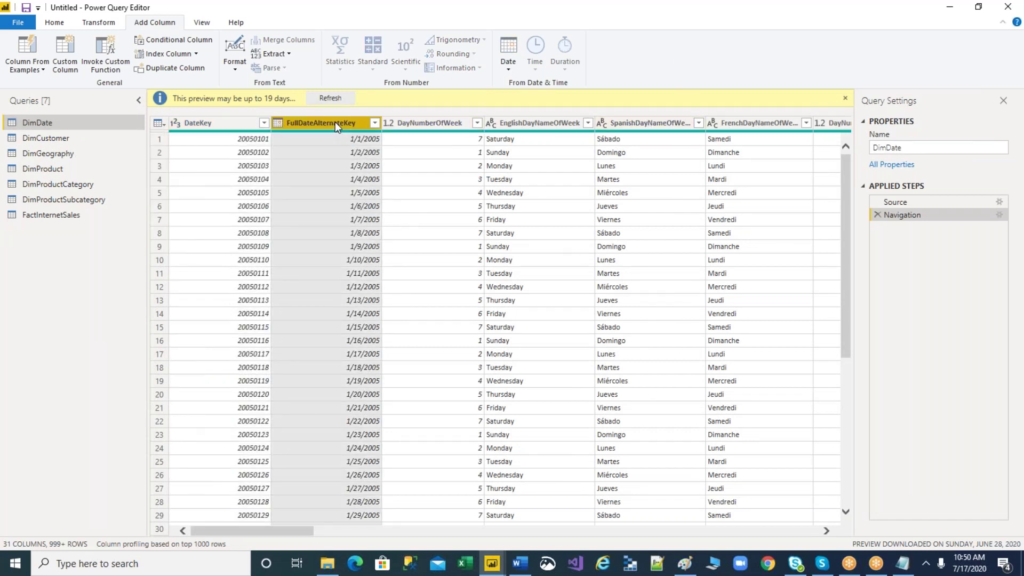
click(44, 138)
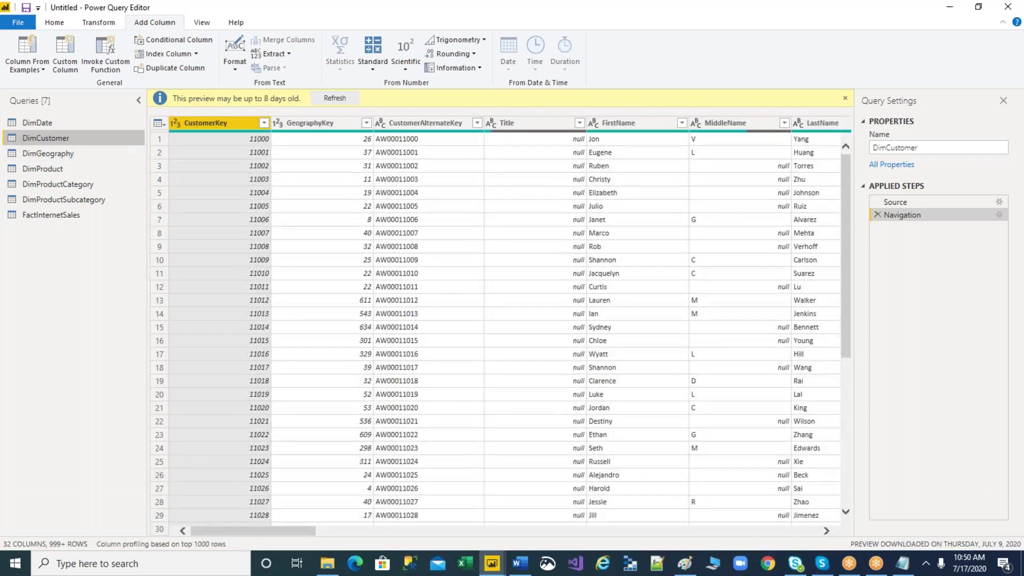
click(58, 219)
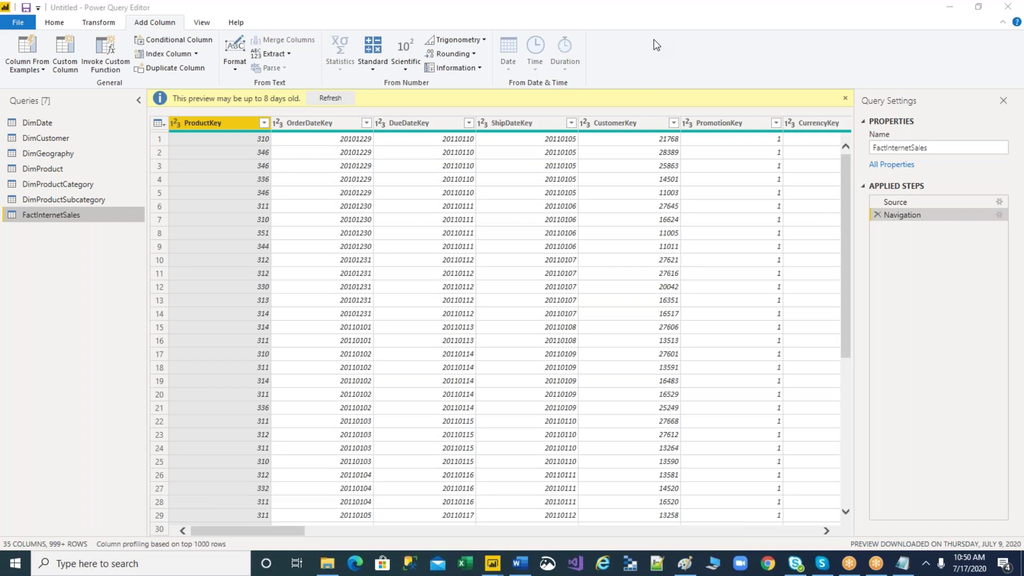
- Mark the Date, Time and Duration commands, the FactInternetSales query and the ProductKey column in red pen, and clear the annotations
mouse_move(492, 84)
mouse_down()
mouse_move(567, 91)
mouse_move(620, 46)
mouse_move(578, 23)
mouse_move(513, 20)
mouse_move(489, 52)
mouse_move(499, 89)
mouse_up()
mouse_move(509, 47)
mouse_down()
mouse_move(522, 35)
mouse_move(560, 49)
mouse_move(572, 41)
mouse_up()
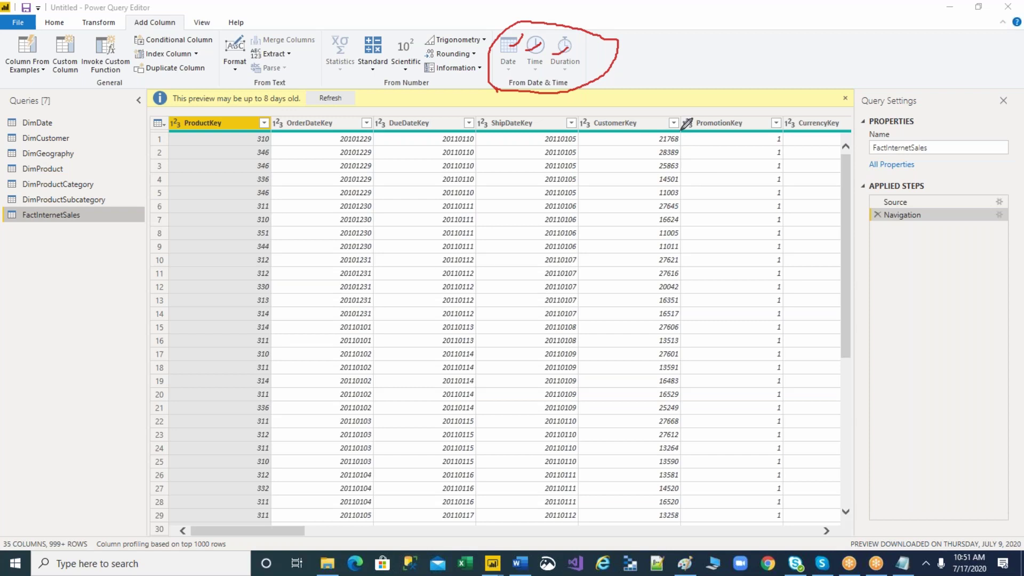
mouse_move(4, 235)
mouse_down()
mouse_move(88, 216)
mouse_move(78, 202)
mouse_move(51, 203)
mouse_move(5, 221)
mouse_move(3, 234)
mouse_up()
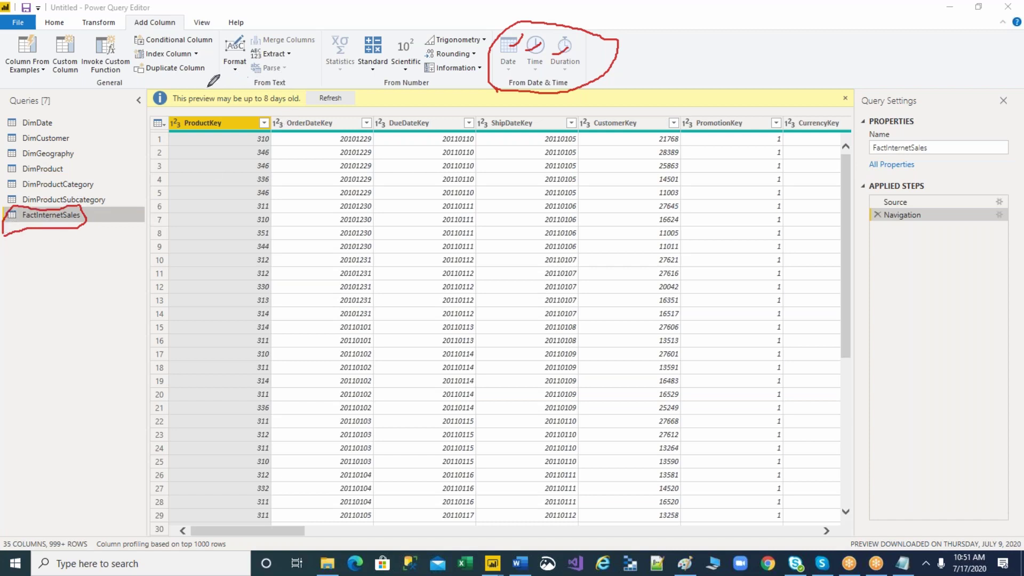
mouse_move(206, 89)
mouse_down()
mouse_move(186, 255)
mouse_move(283, 256)
mouse_move(230, 99)
mouse_up()
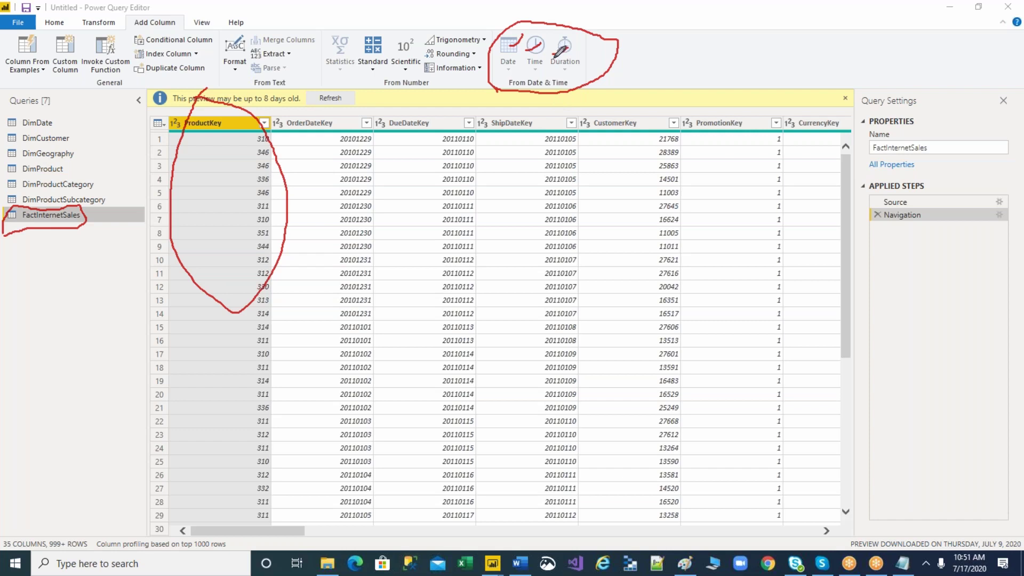
drag(555, 55, 568, 47)
key(Escape)
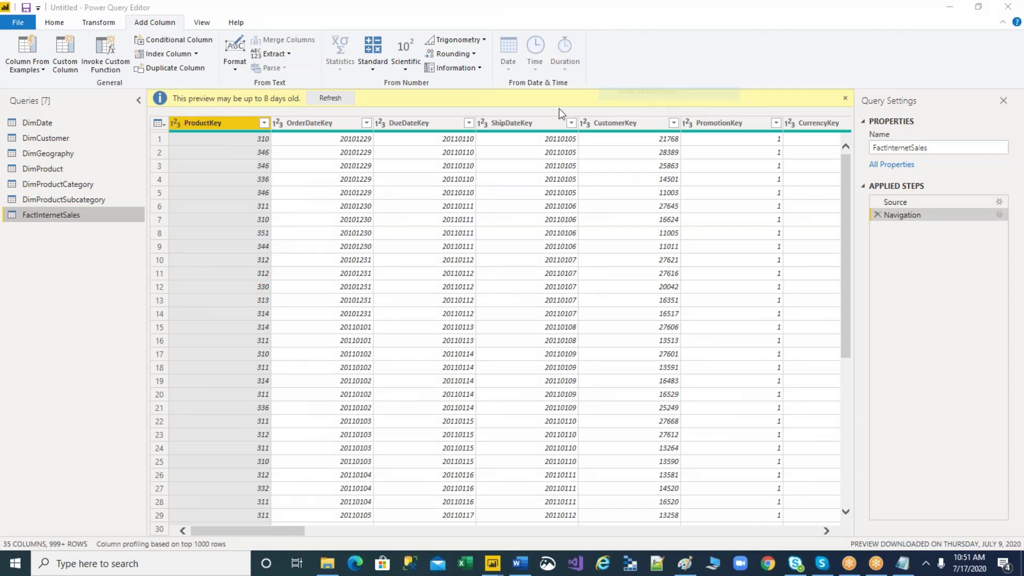
- Review the date extraction options available for the FullDateAlternateKey column of the DimDate query
click(48, 124)
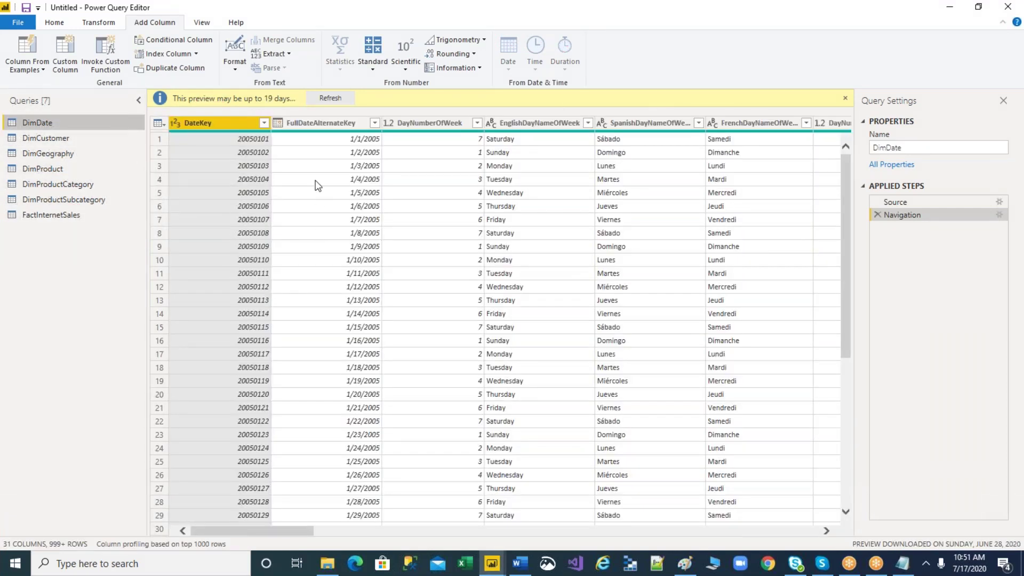
click(329, 124)
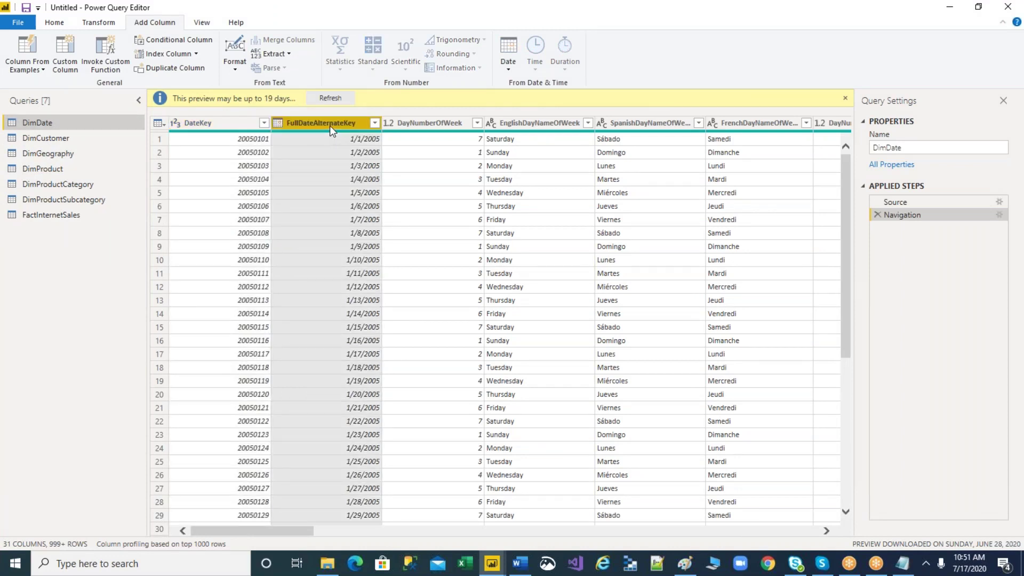
click(509, 63)
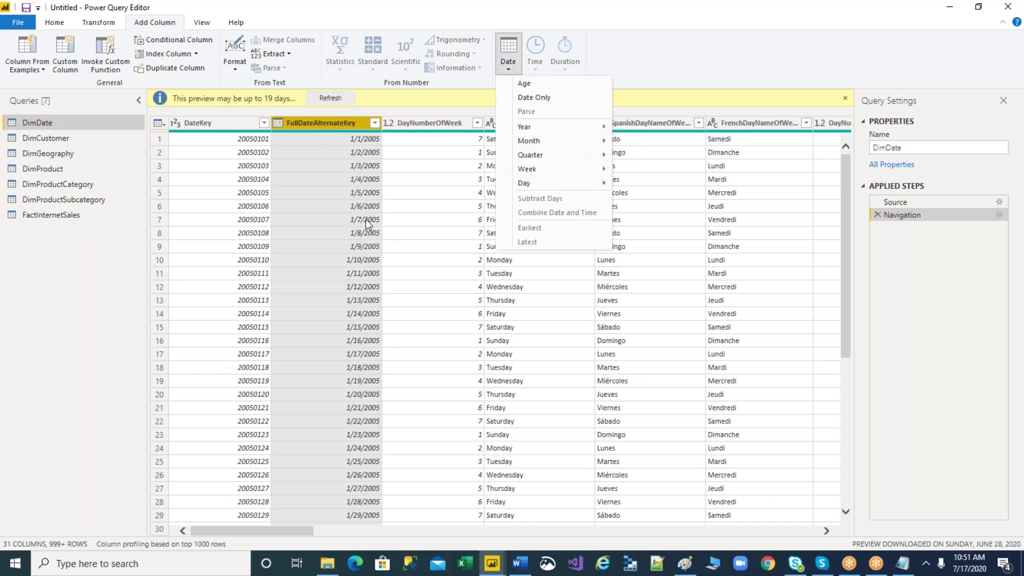
click(643, 71)
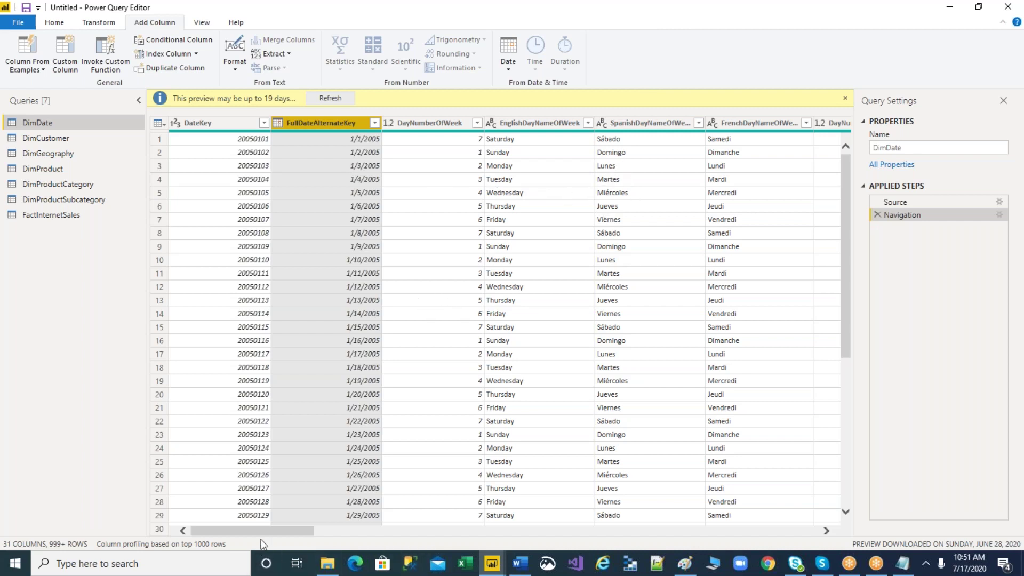
mouse_move(277, 533)
mouse_down()
mouse_move(651, 523)
mouse_move(569, 543)
mouse_move(278, 549)
mouse_up()
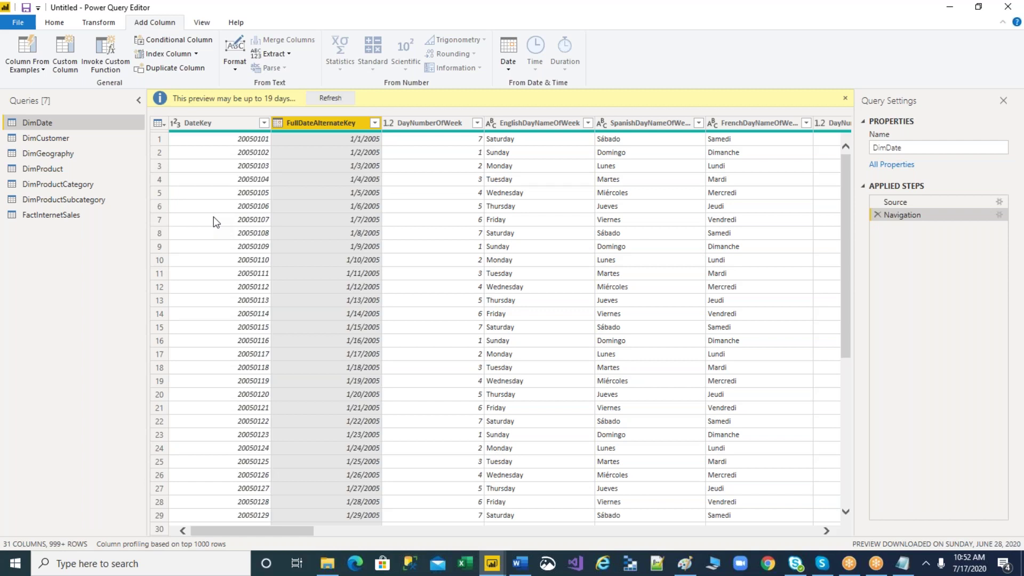
- Duplicate the DimDate query and display the copy
right_click(46, 127)
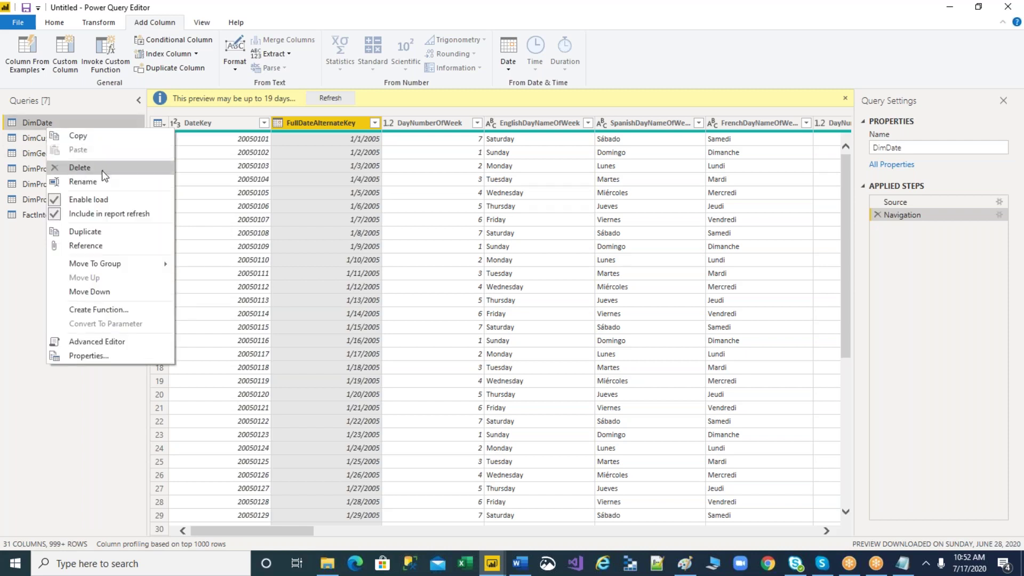
click(96, 231)
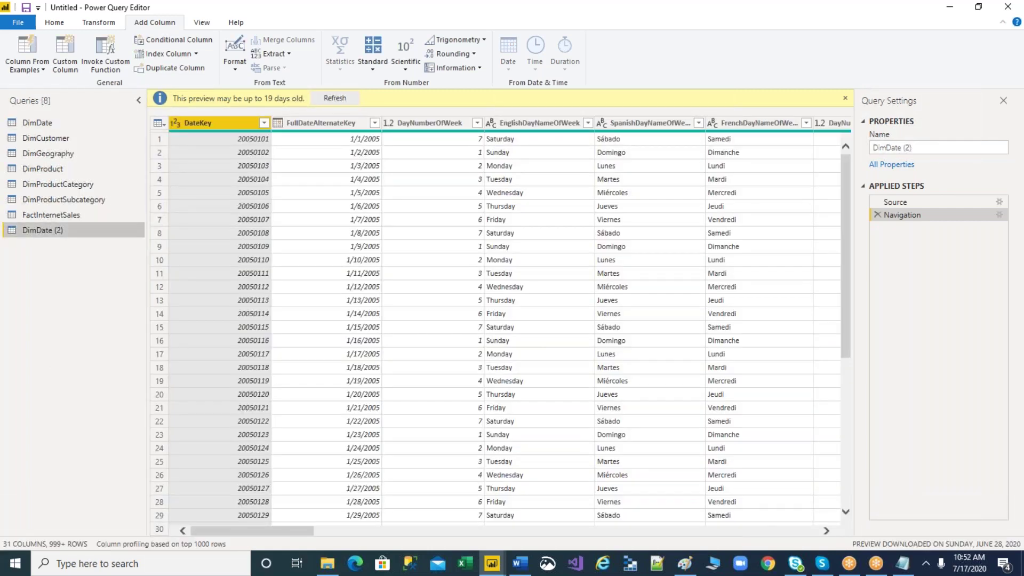
click(49, 125)
click(67, 234)
- Examine the CalendarYear, DateKey and FullDateAlternateKey columns in the duplicated date query
drag(239, 534, 437, 536)
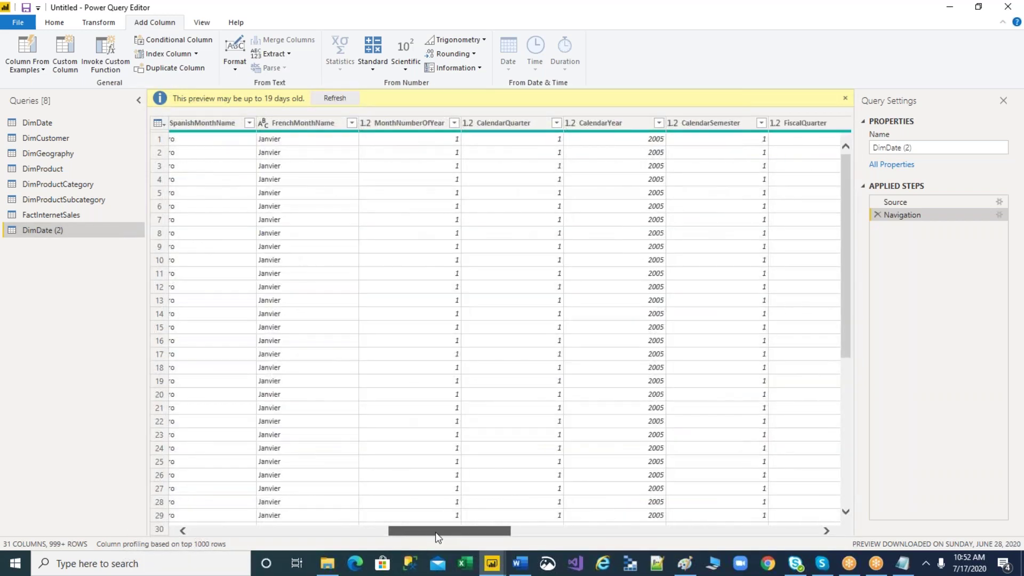
click(609, 122)
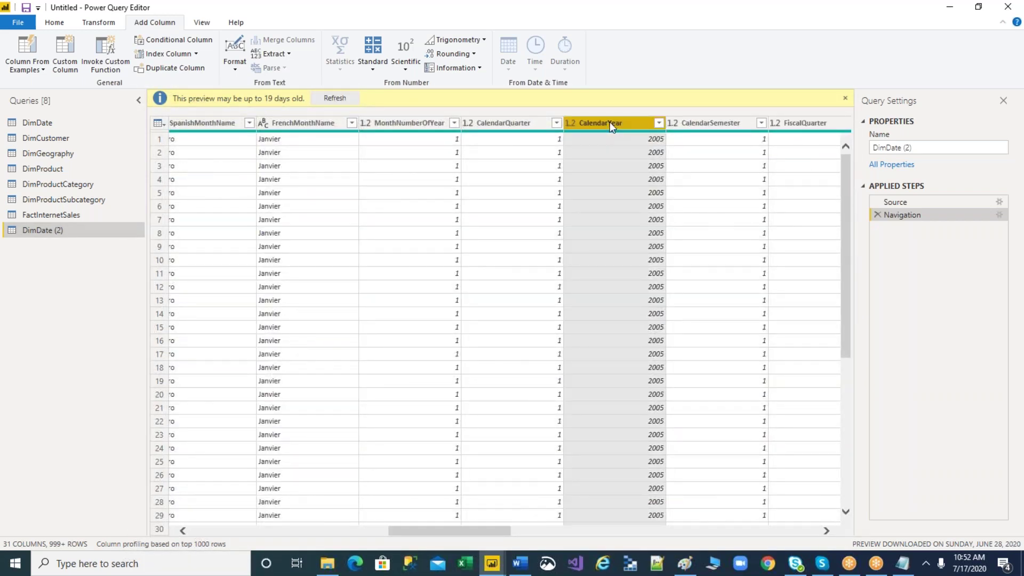
click(613, 153)
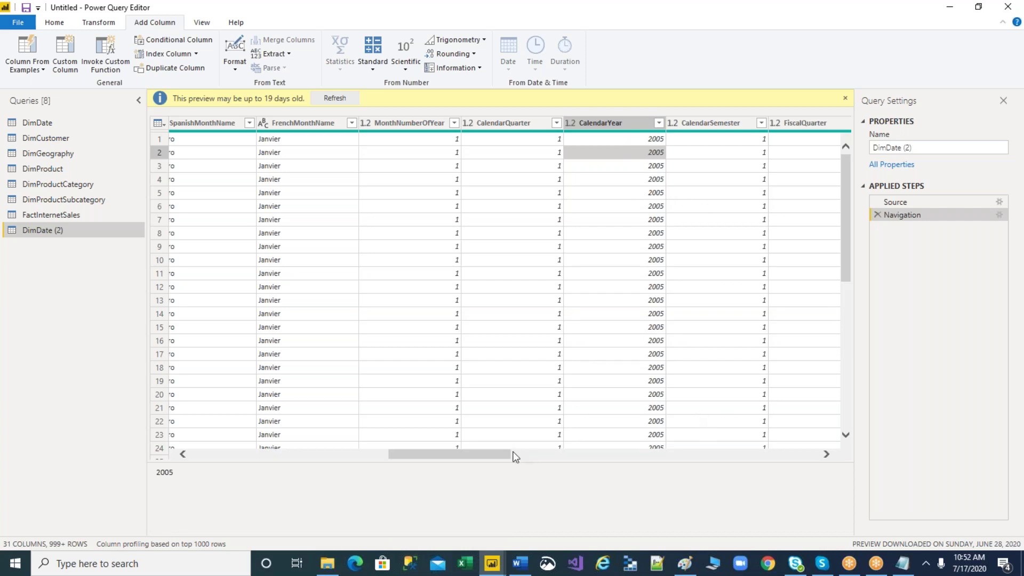
drag(480, 454, 228, 460)
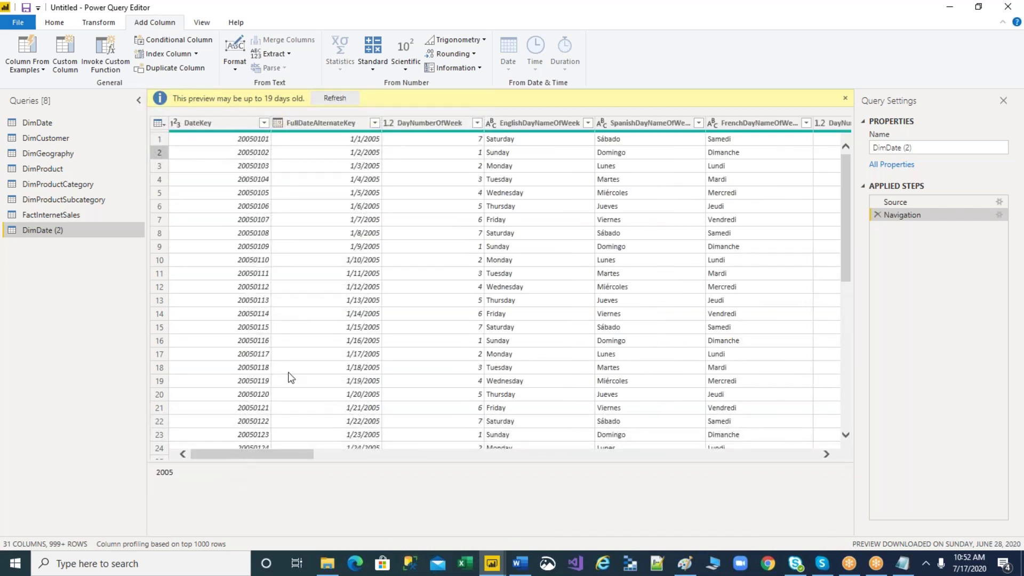
click(261, 206)
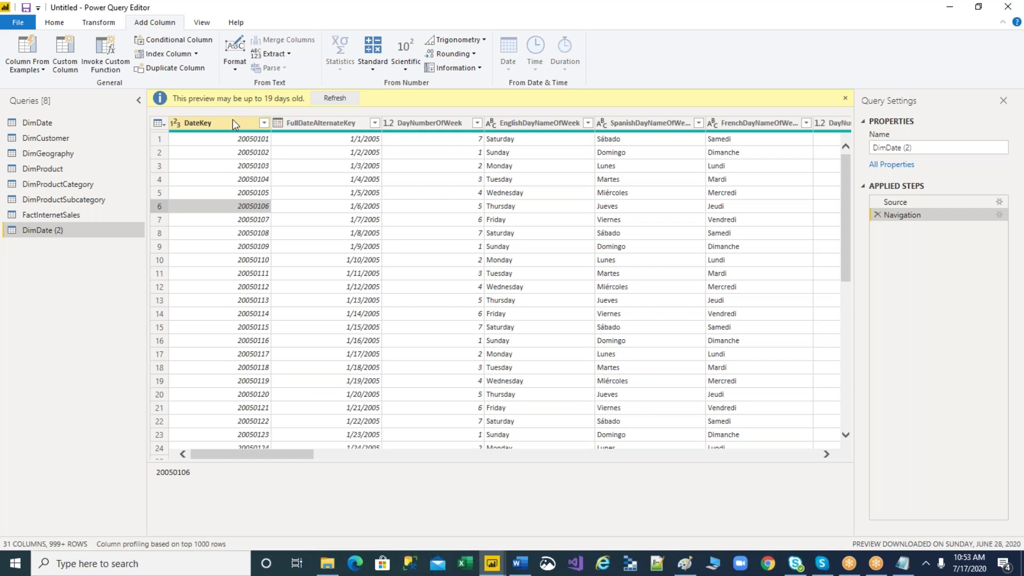
click(316, 181)
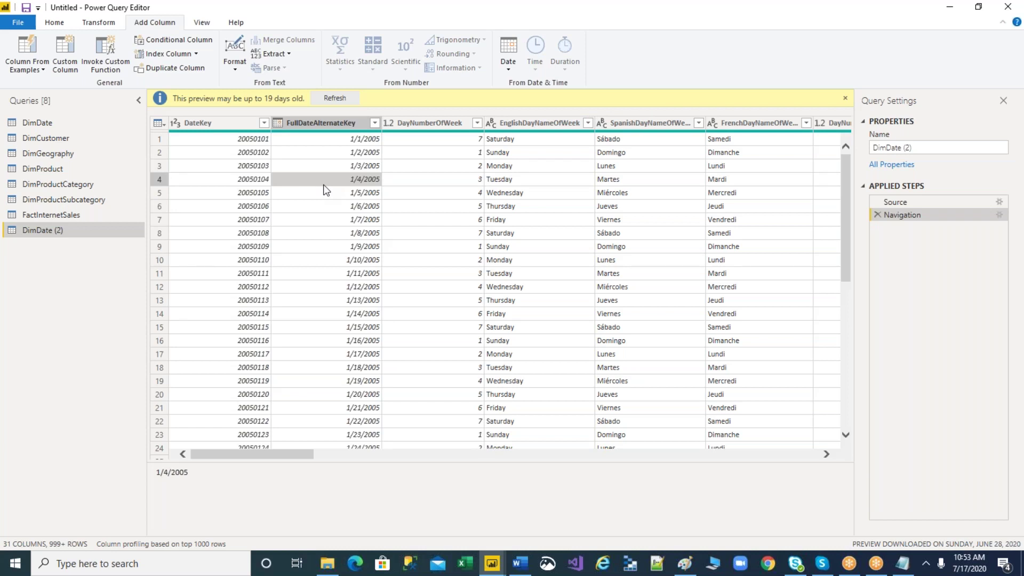
click(267, 454)
drag(268, 454, 184, 463)
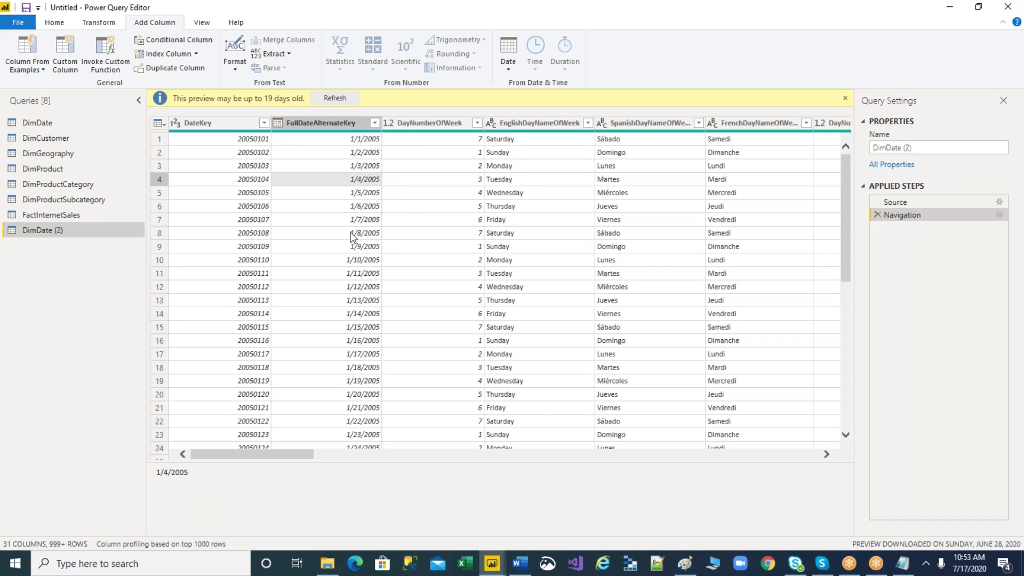
click(303, 203)
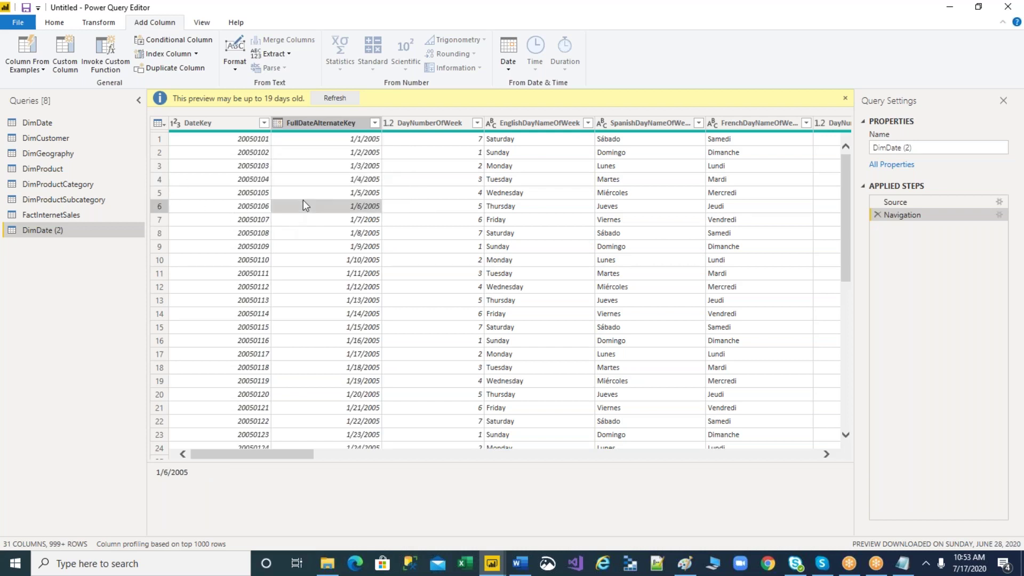
click(226, 126)
right_click(224, 124)
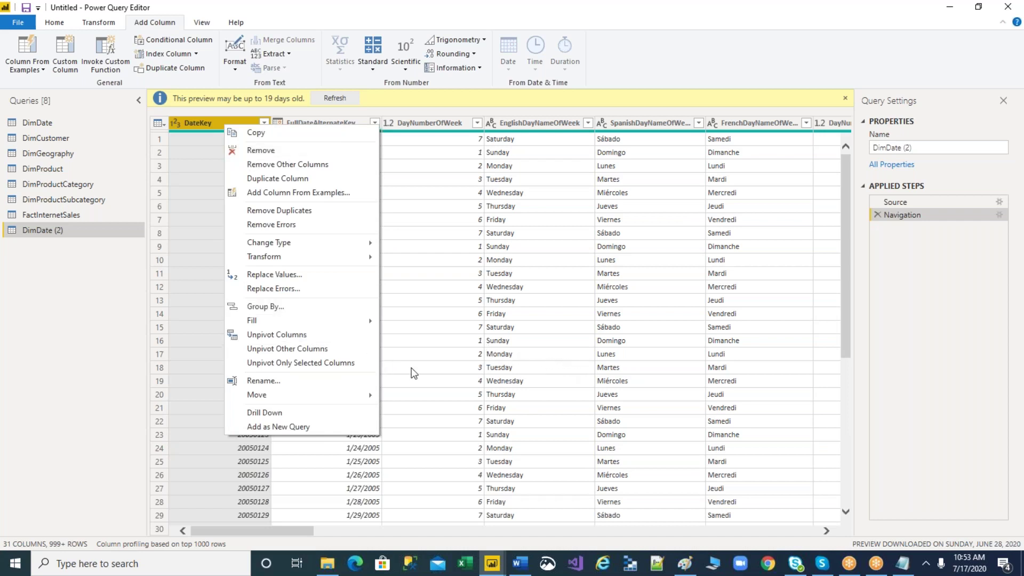
click(454, 381)
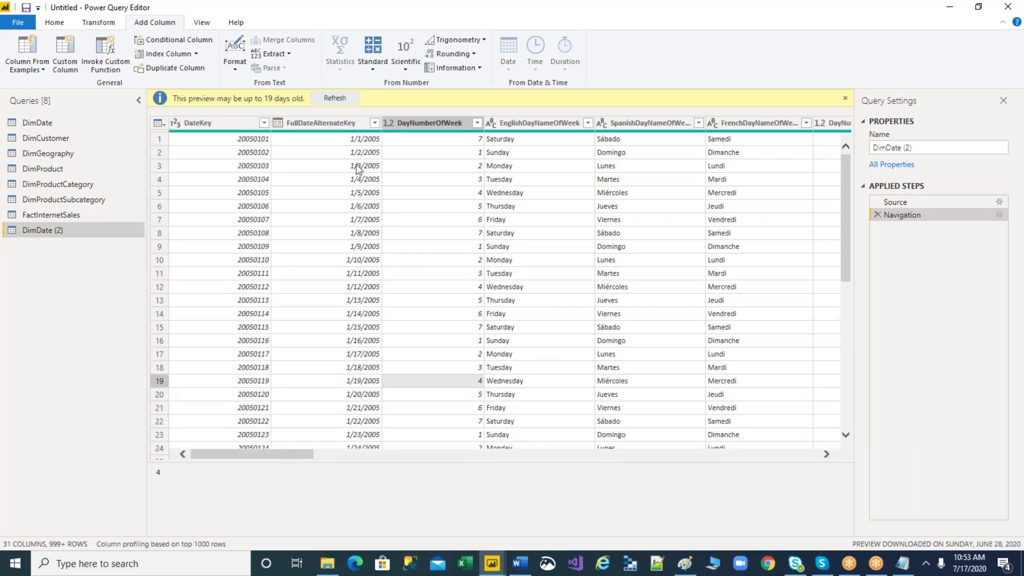
- Remove every column except FullDateAlternateKey from the duplicated date query and add a Date Only column based on it
click(333, 124)
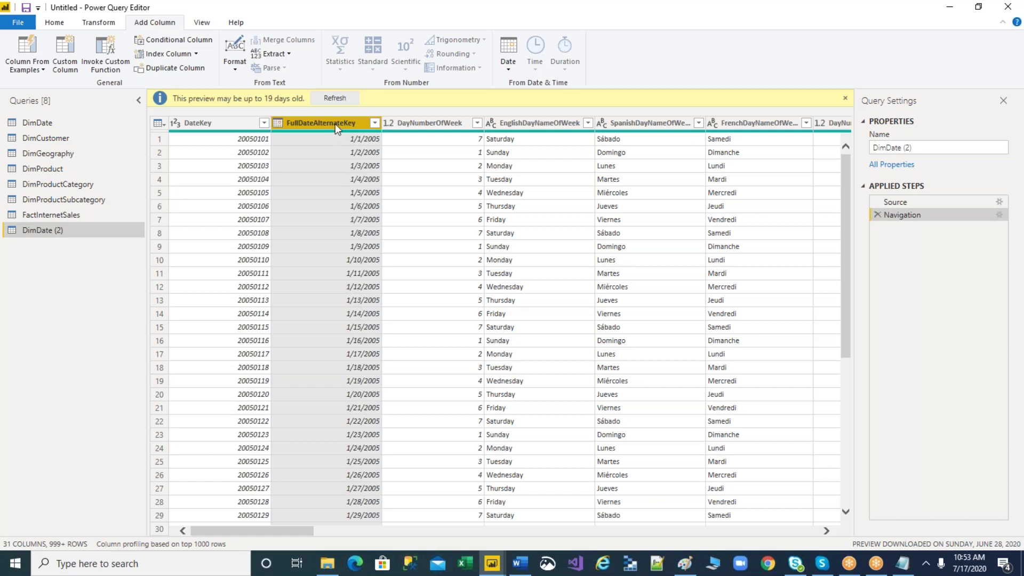
right_click(335, 124)
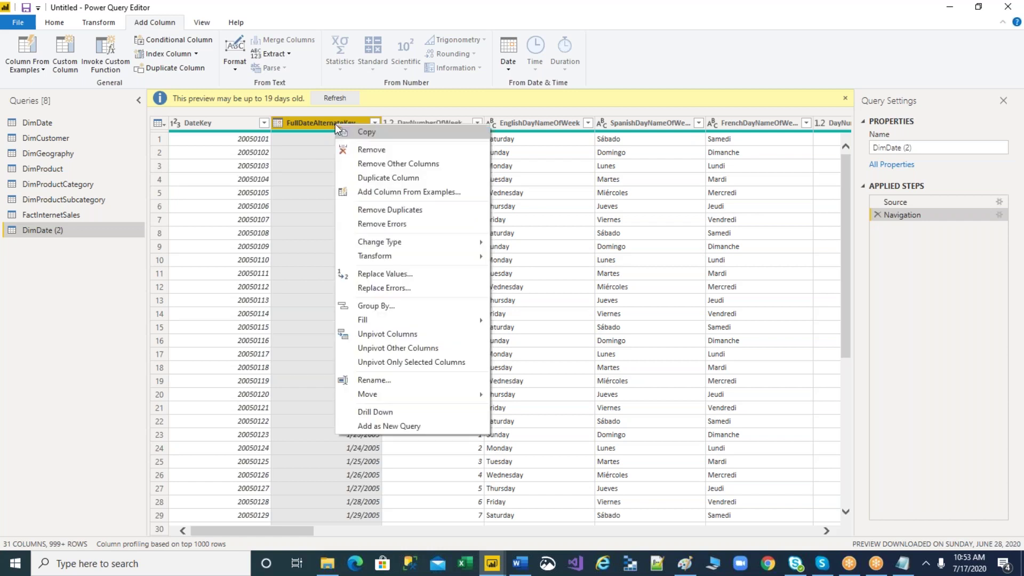
click(425, 168)
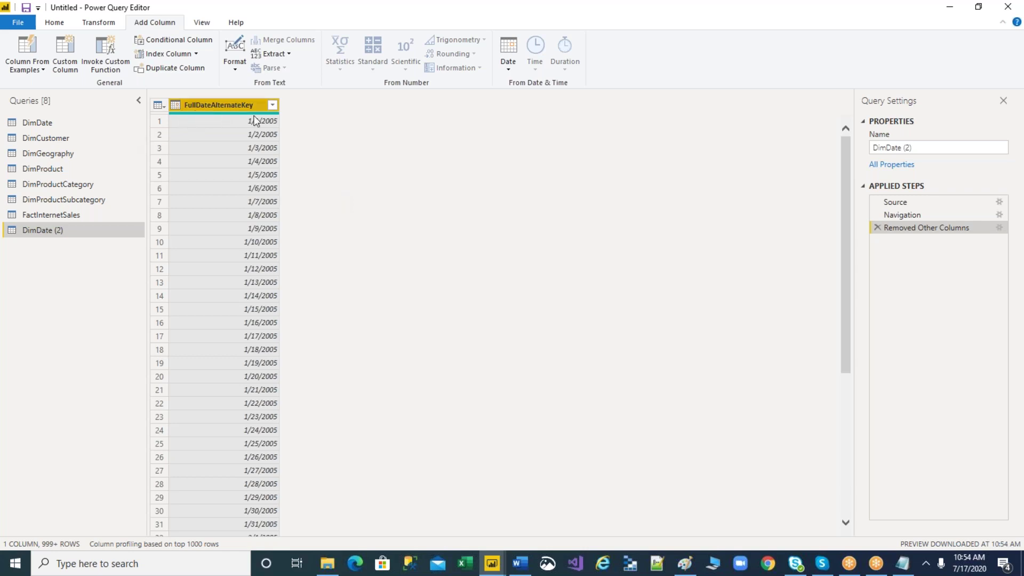
click(509, 68)
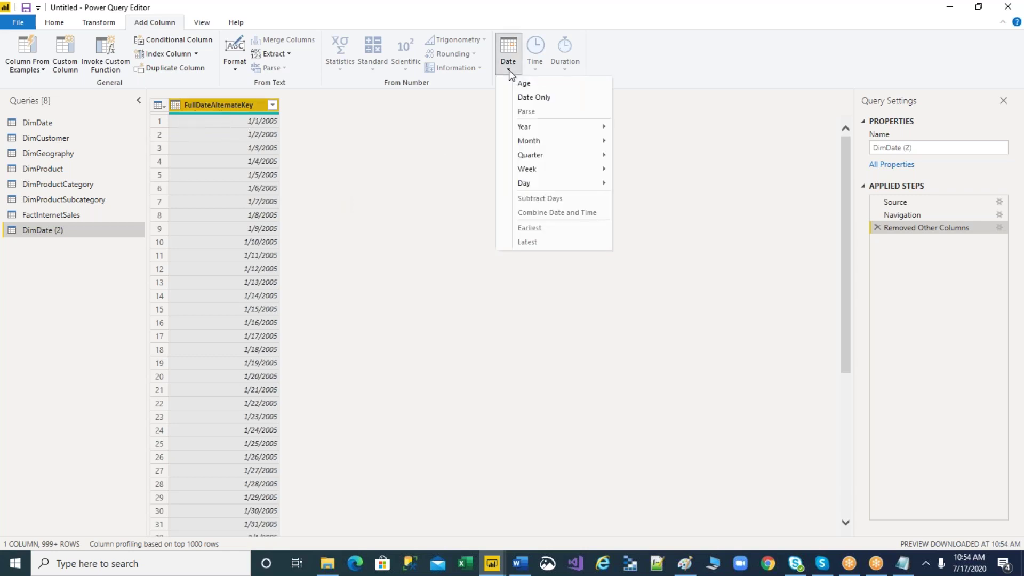
click(543, 104)
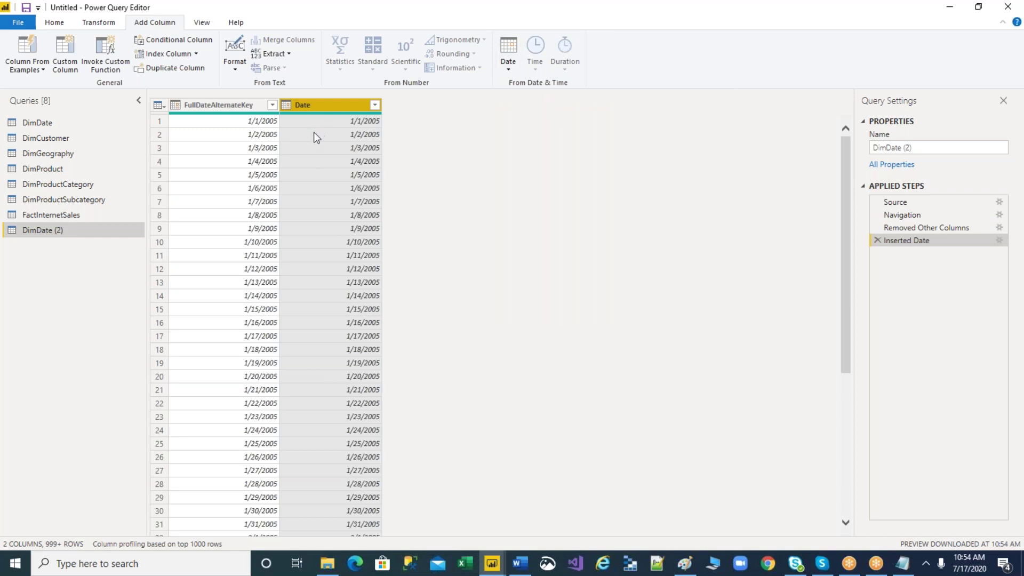
- Add a Year column extracted from FullDateAlternateKey and compare its values with the source dates
click(223, 110)
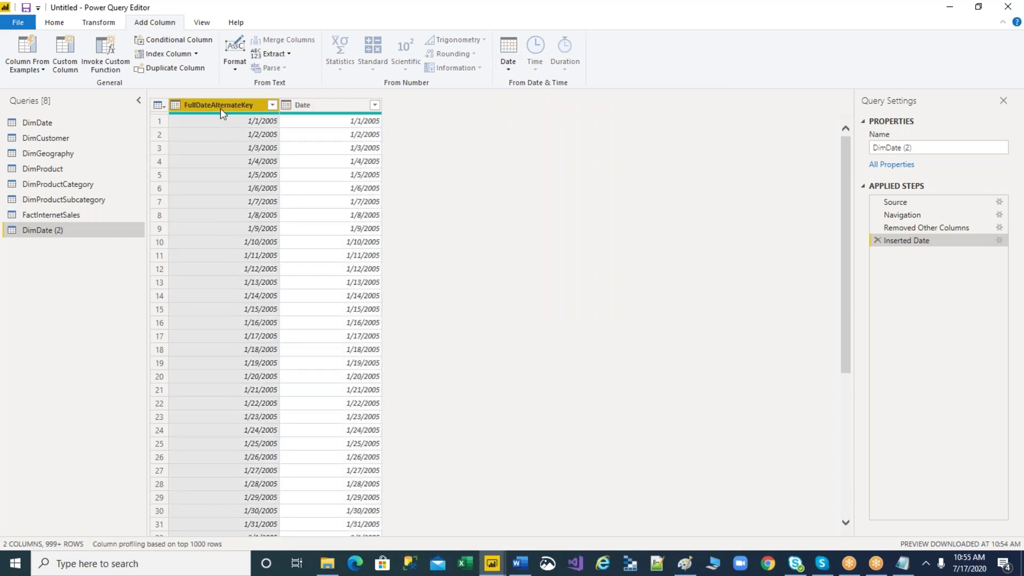
click(510, 63)
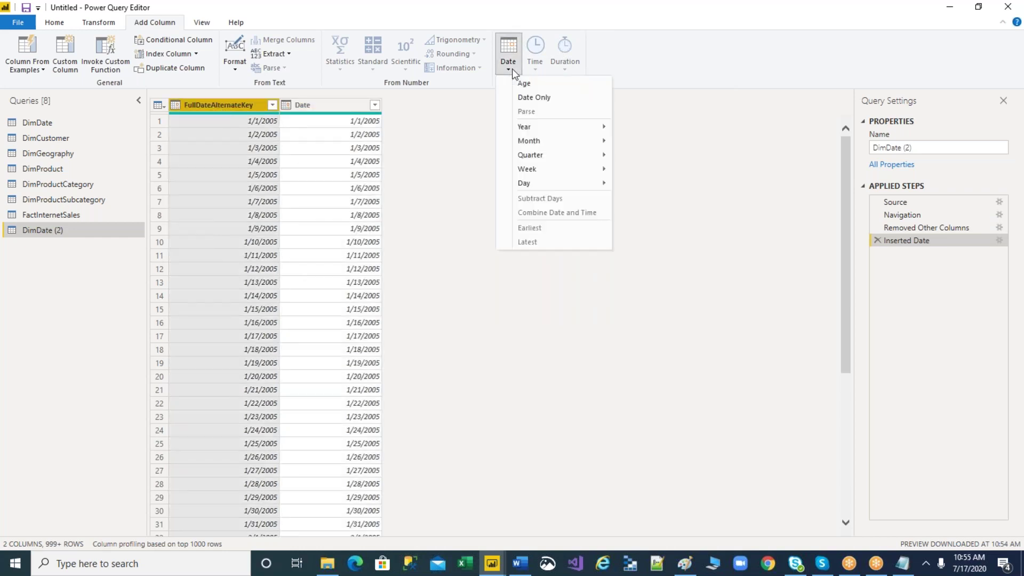
mouse_move(537, 127)
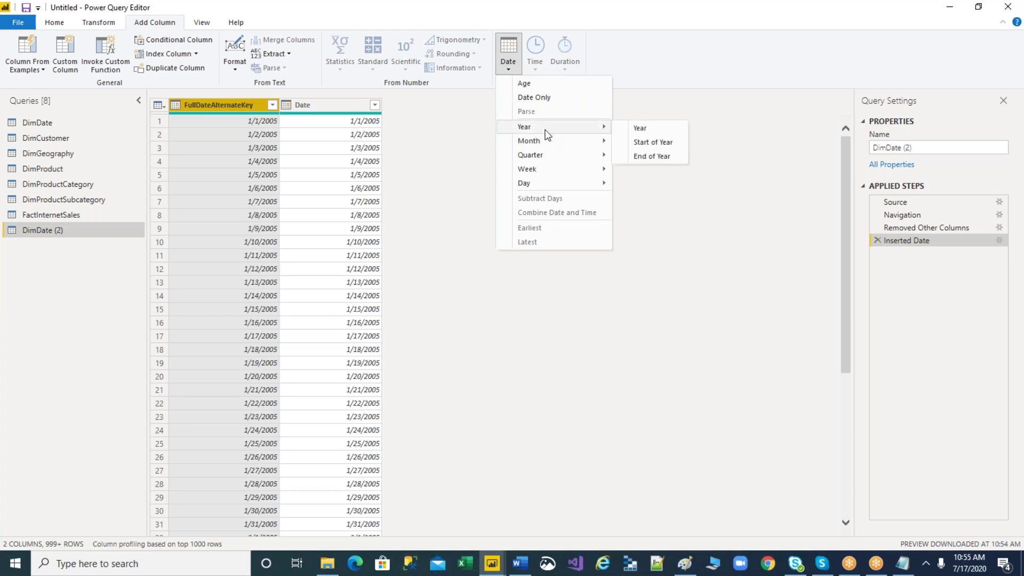
click(647, 132)
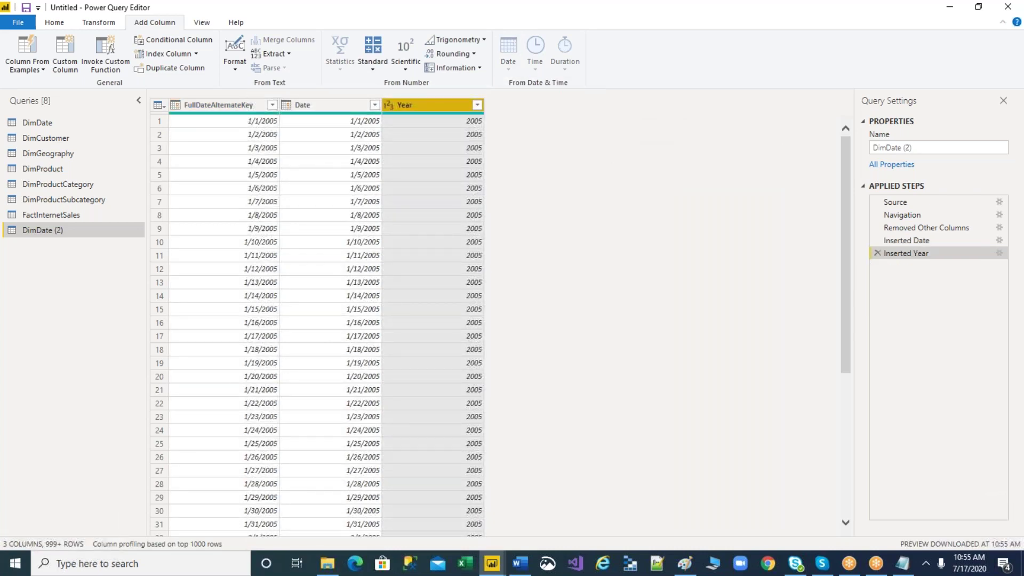
click(237, 124)
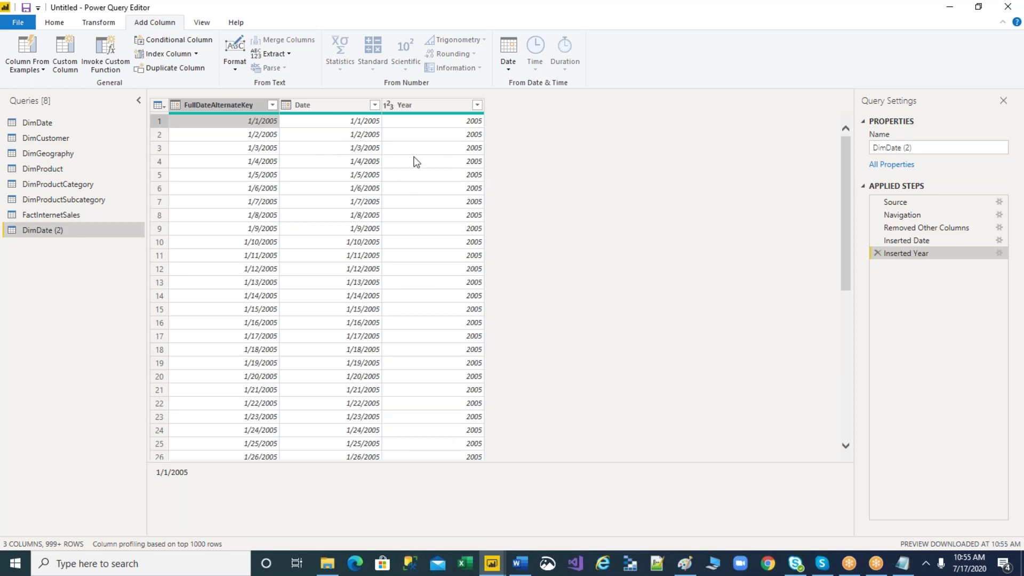
click(450, 109)
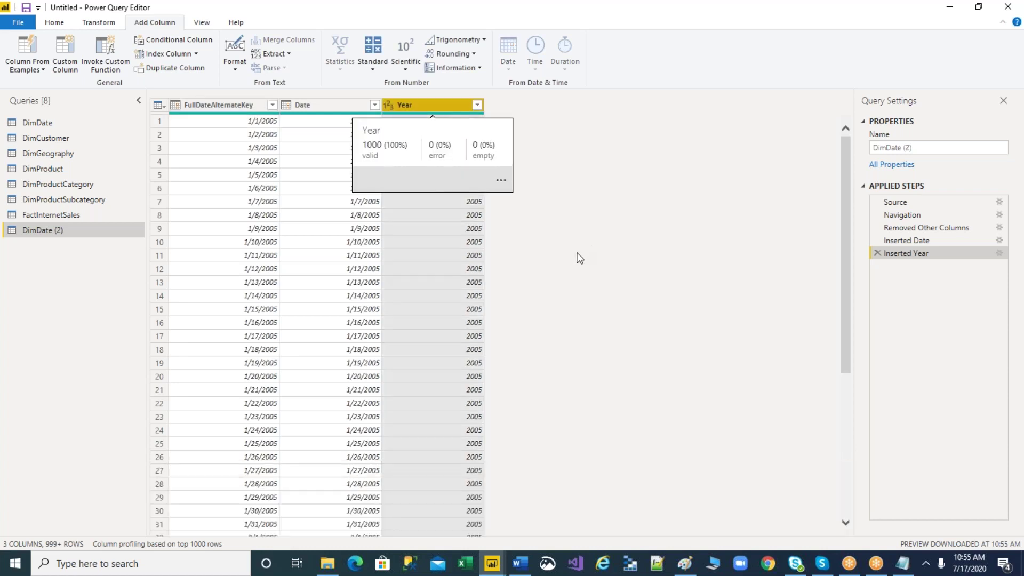
- Add a Start of Year column based on FullDateAlternateKey and check its dates across the rows
click(216, 105)
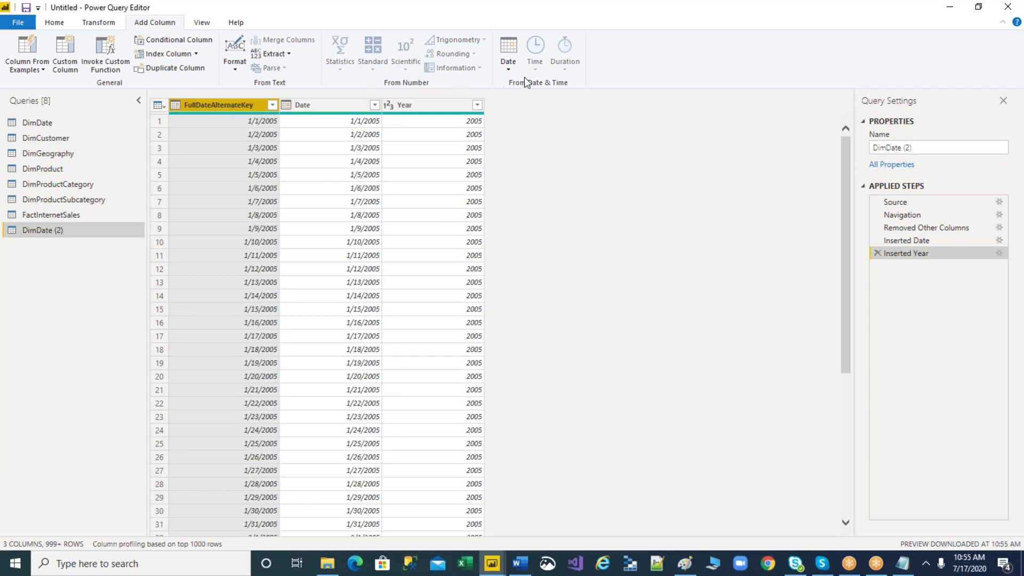
click(507, 69)
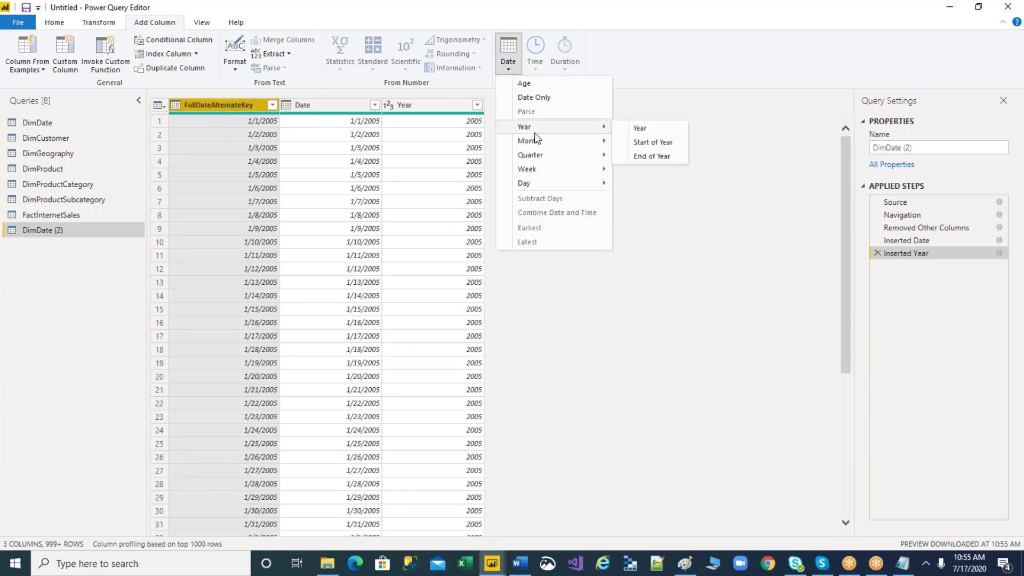
click(643, 143)
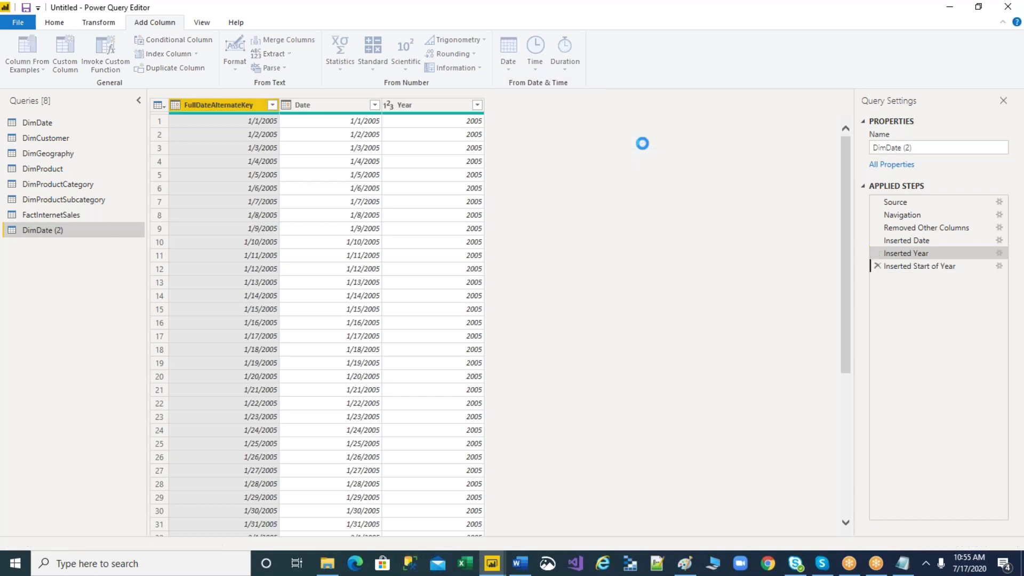
scroll(503, 425, down, 3)
scroll(503, 431, down, 15)
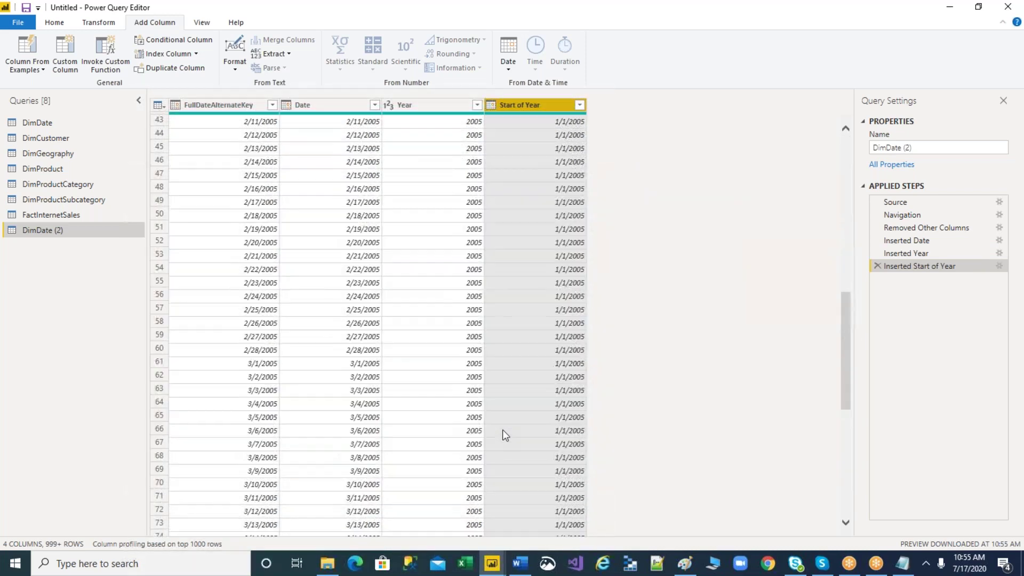
scroll(506, 435, up, 5)
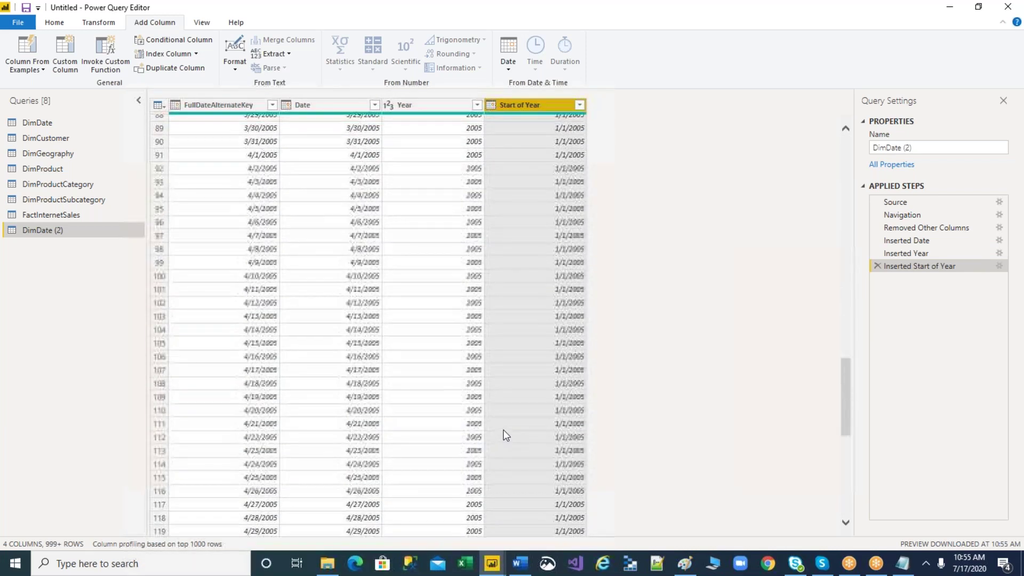
scroll(507, 435, up, 15)
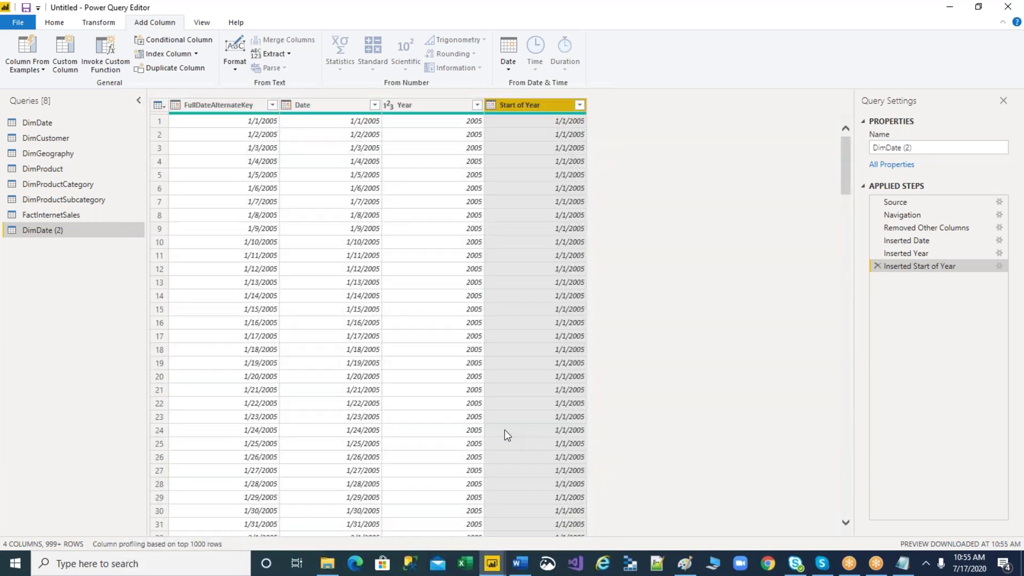
- Add an End of Year column based on FullDateAlternateKey and check its dates across the rows
click(514, 72)
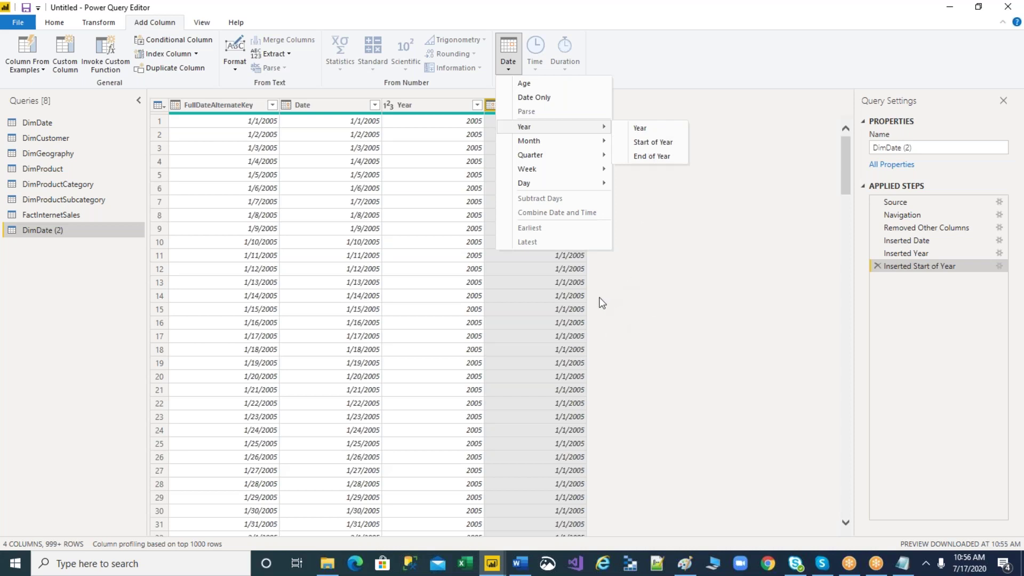
click(274, 324)
scroll(252, 224, down, 2)
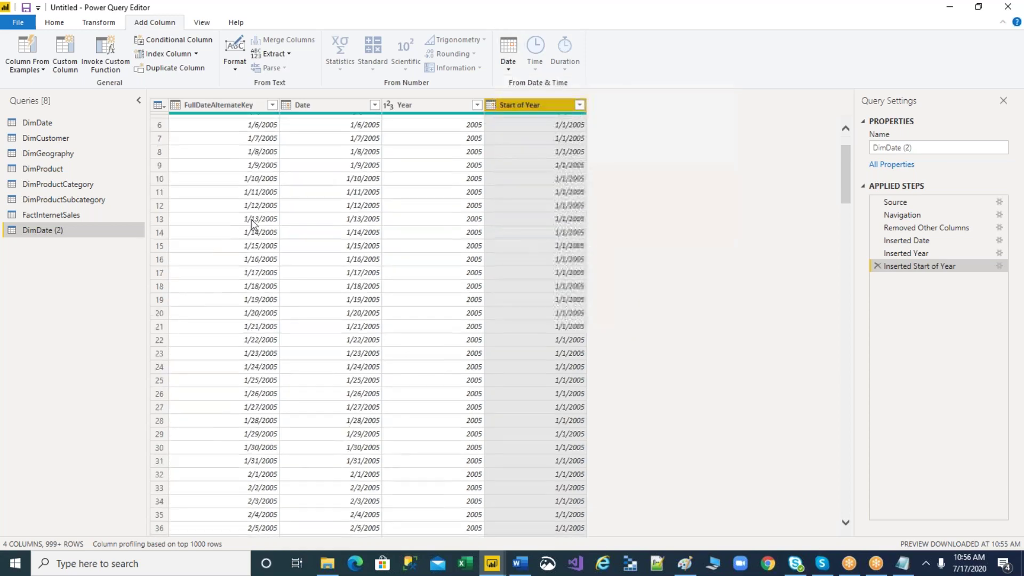
scroll(231, 313, down, 20)
scroll(229, 309, up, 20)
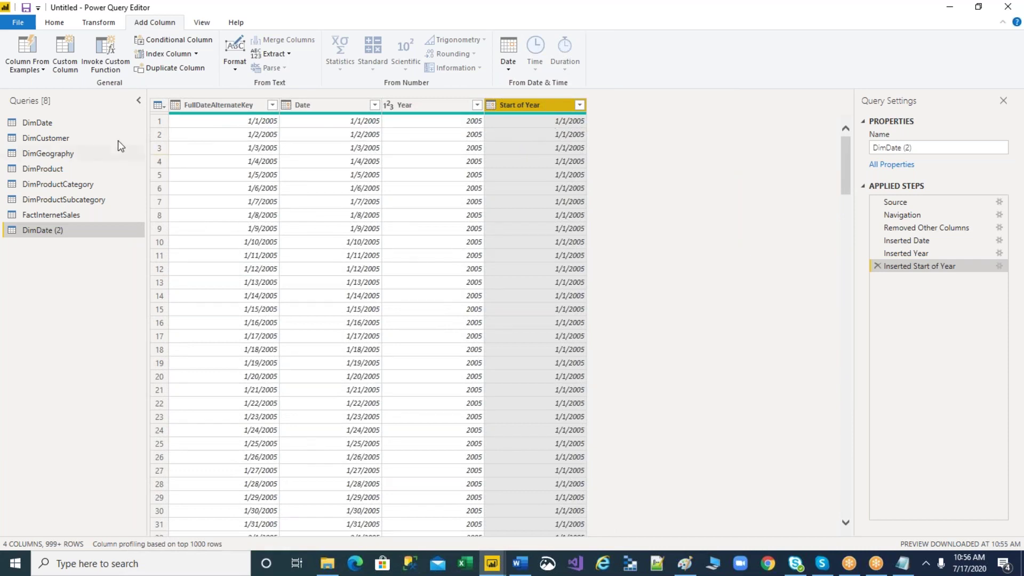
click(212, 118)
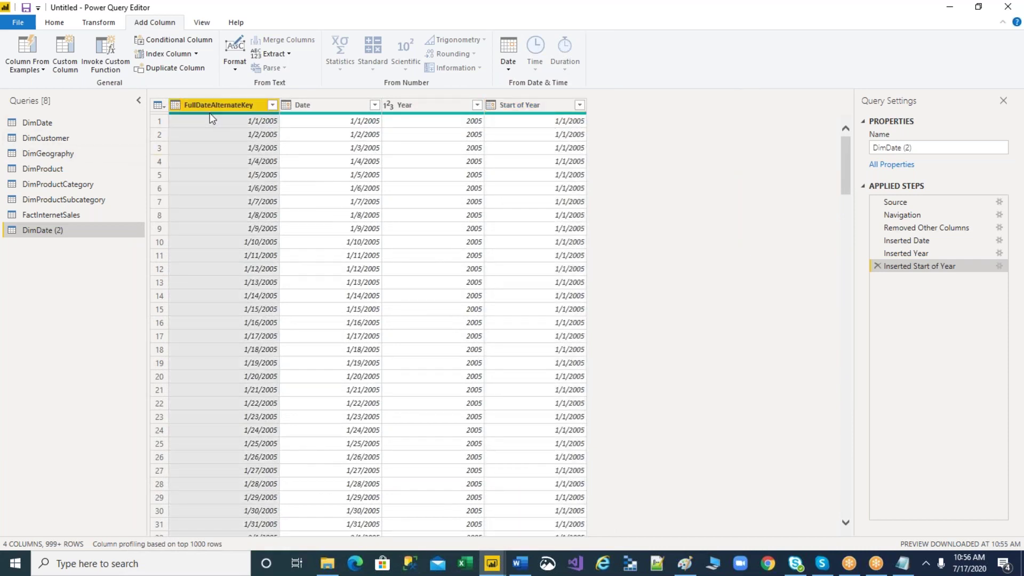
click(512, 66)
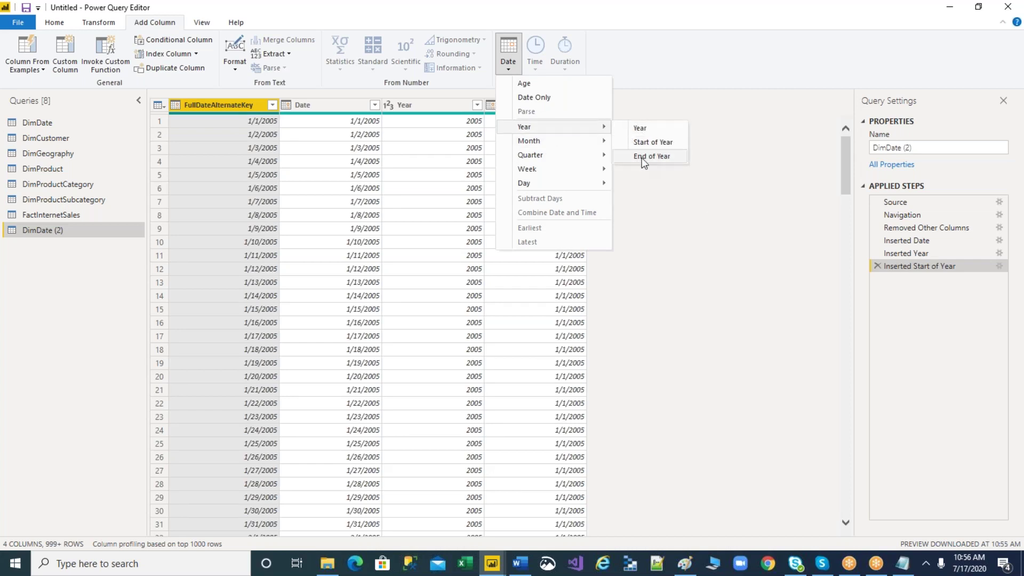
click(643, 157)
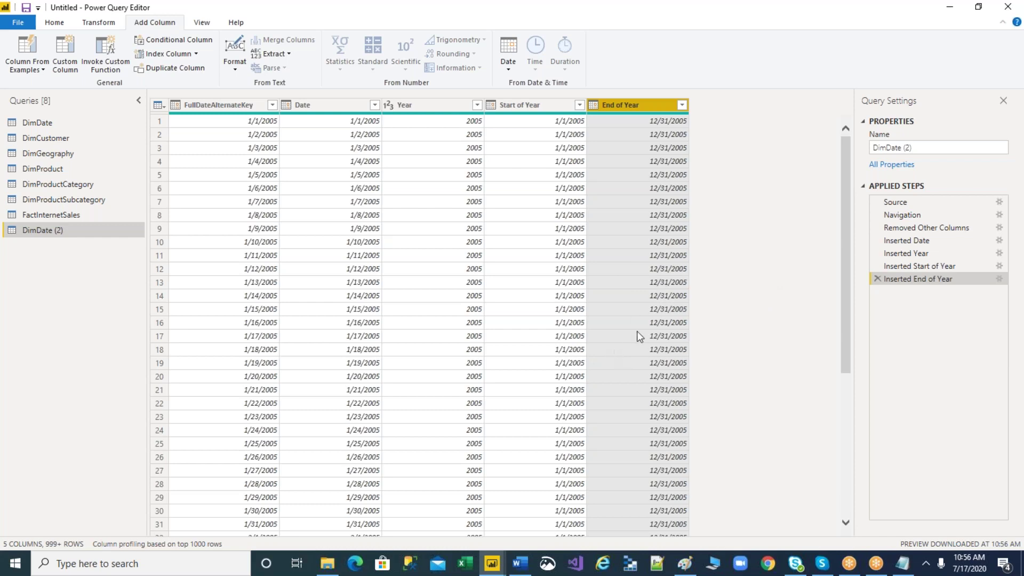
scroll(640, 336, down, 7)
scroll(640, 336, up, 7)
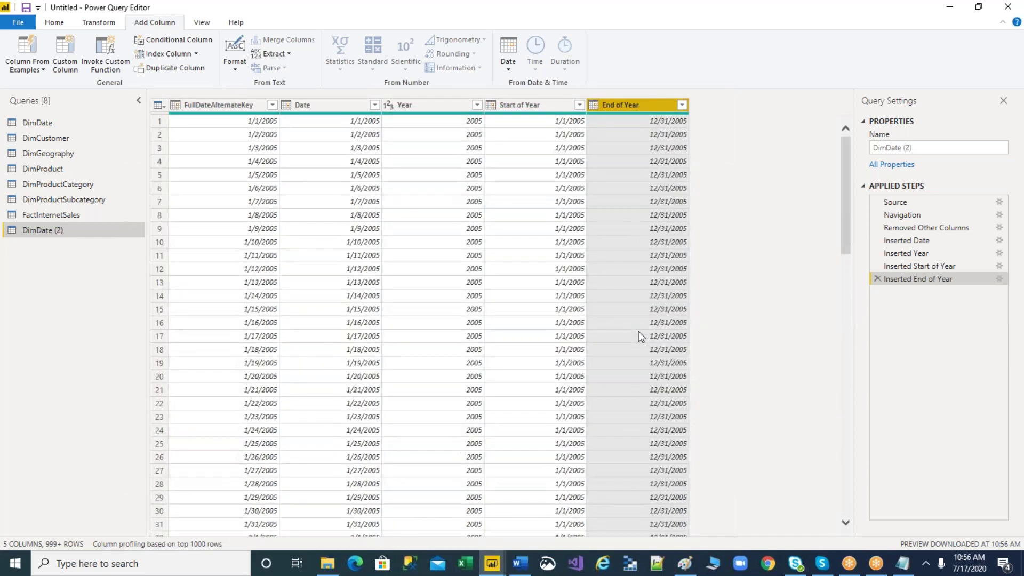
- Add a Month number column from FullDateAlternateKey and check how the values change over the months
click(226, 107)
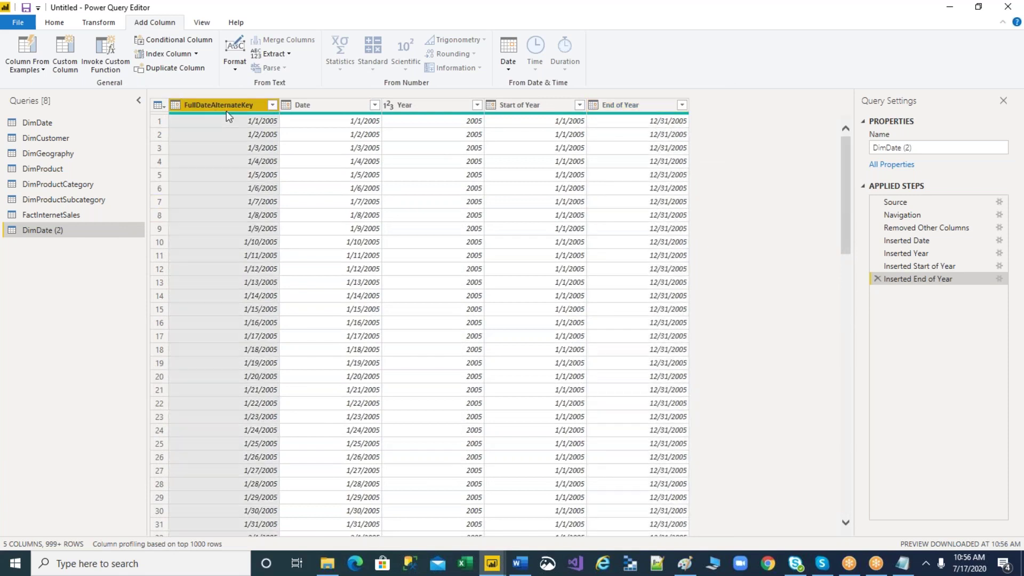
click(507, 70)
mouse_move(555, 132)
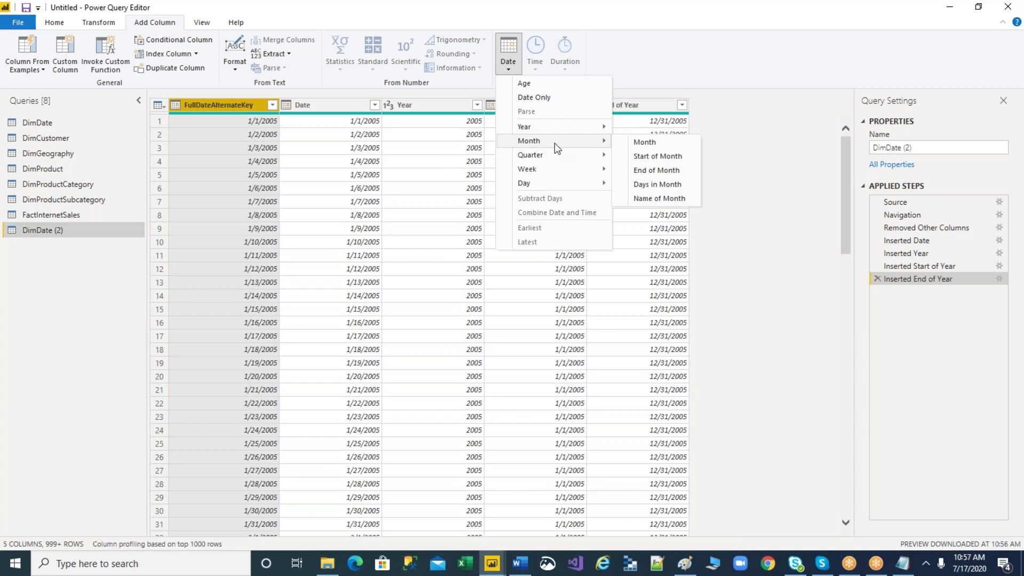
click(655, 141)
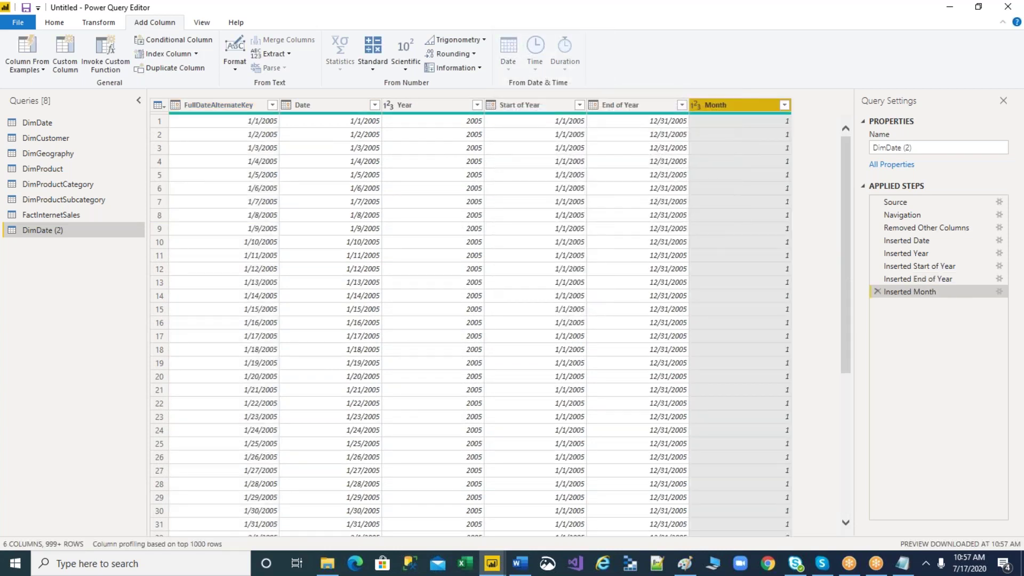
scroll(751, 310, down, 20)
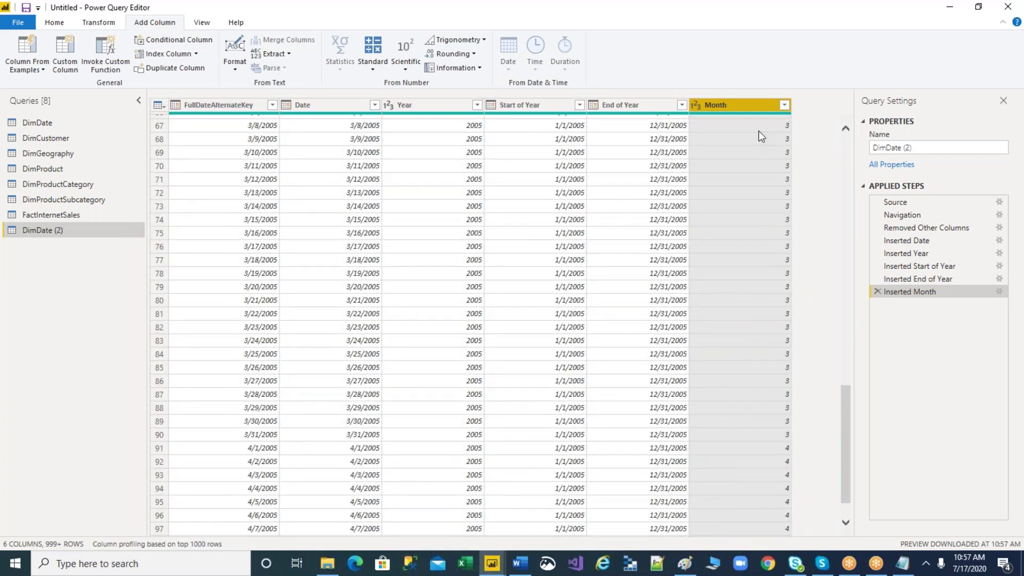
click(720, 352)
scroll(721, 374, down, 8)
click(725, 380)
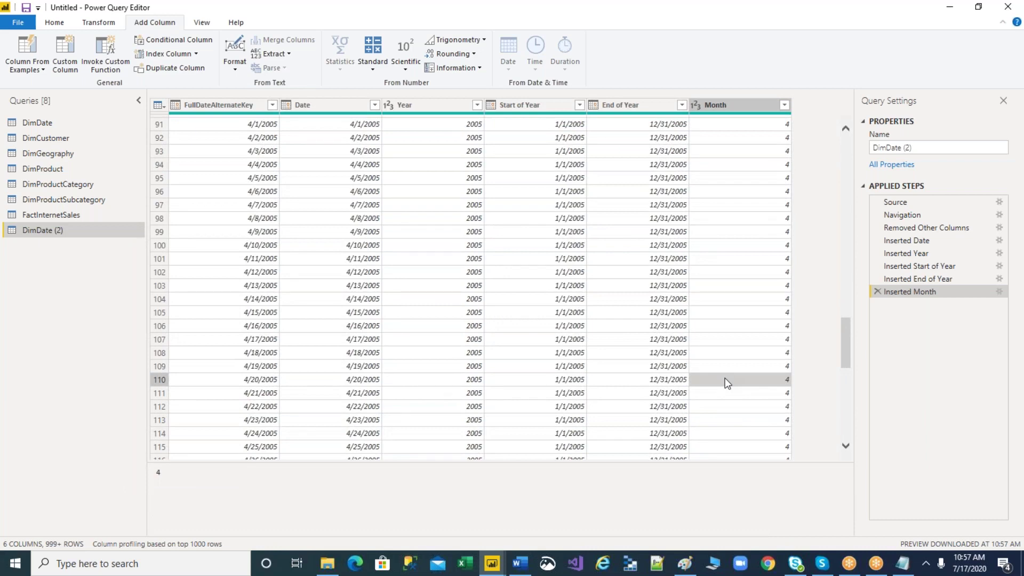
scroll(725, 378, up, 20)
- Add a Name of Month column from FullDateAlternateKey and compare its names with the month numbers
click(229, 105)
click(517, 69)
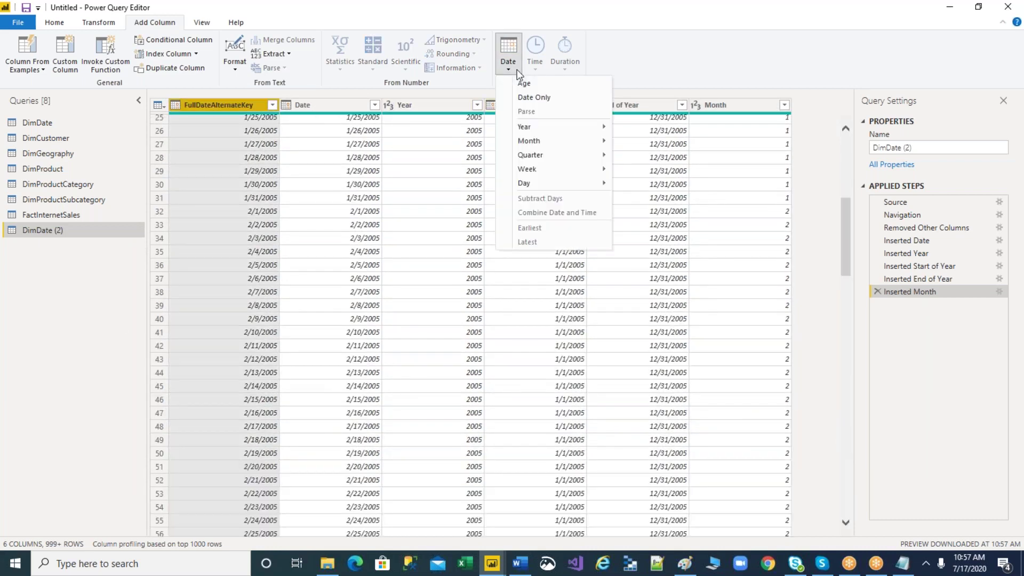
mouse_move(547, 141)
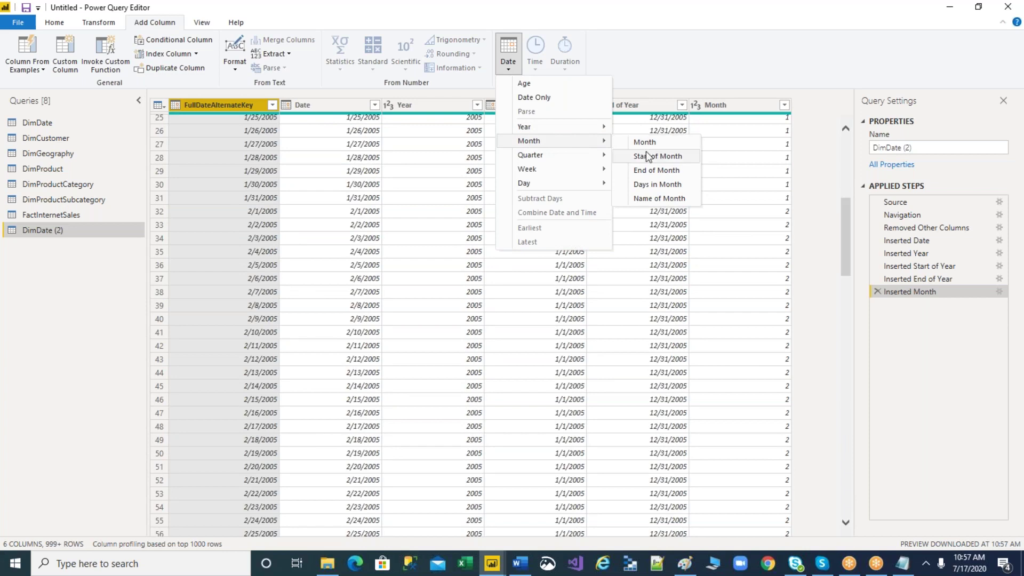
click(658, 203)
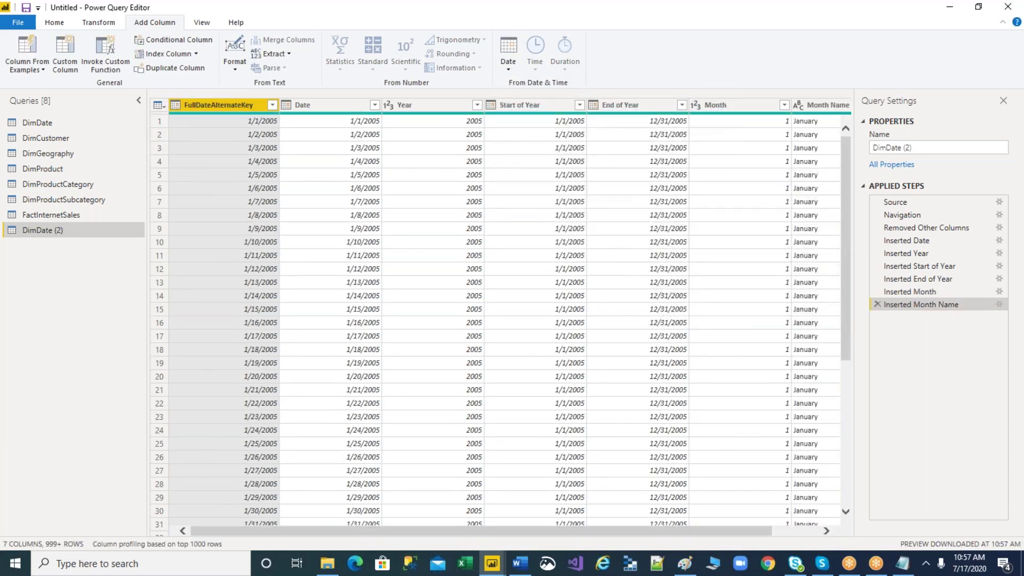
click(787, 172)
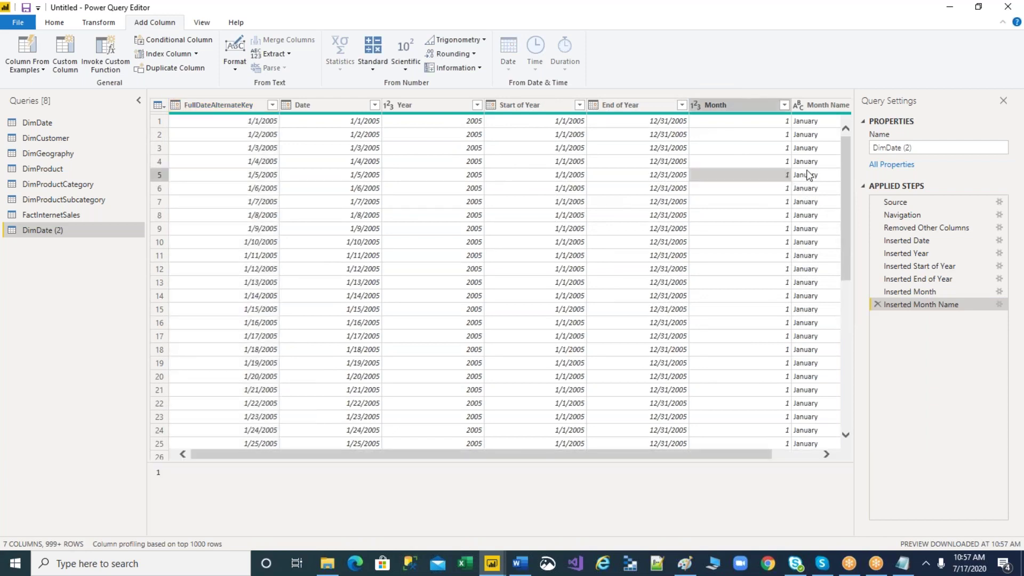
click(807, 174)
scroll(758, 347, down, 8)
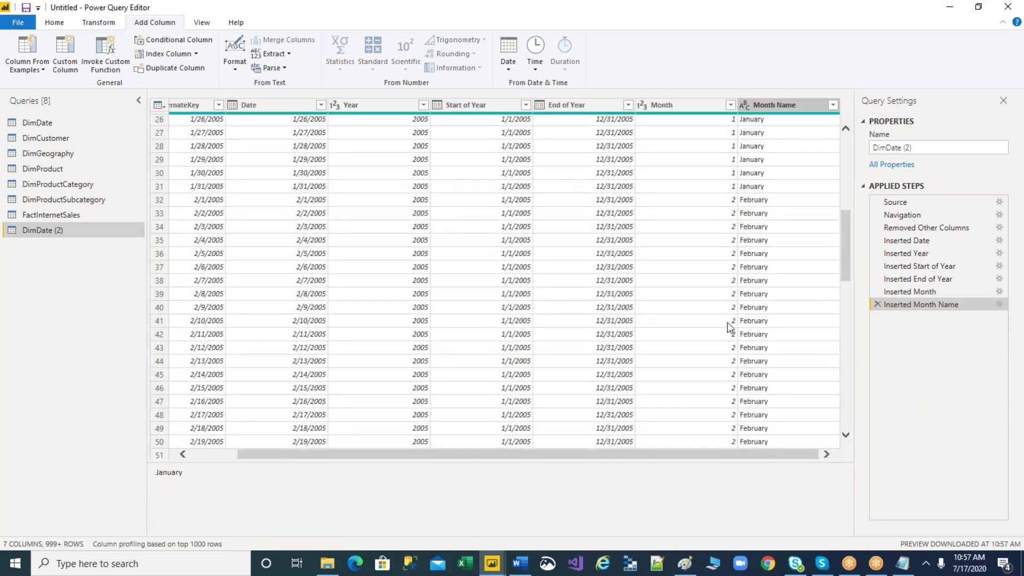
scroll(733, 335, down, 20)
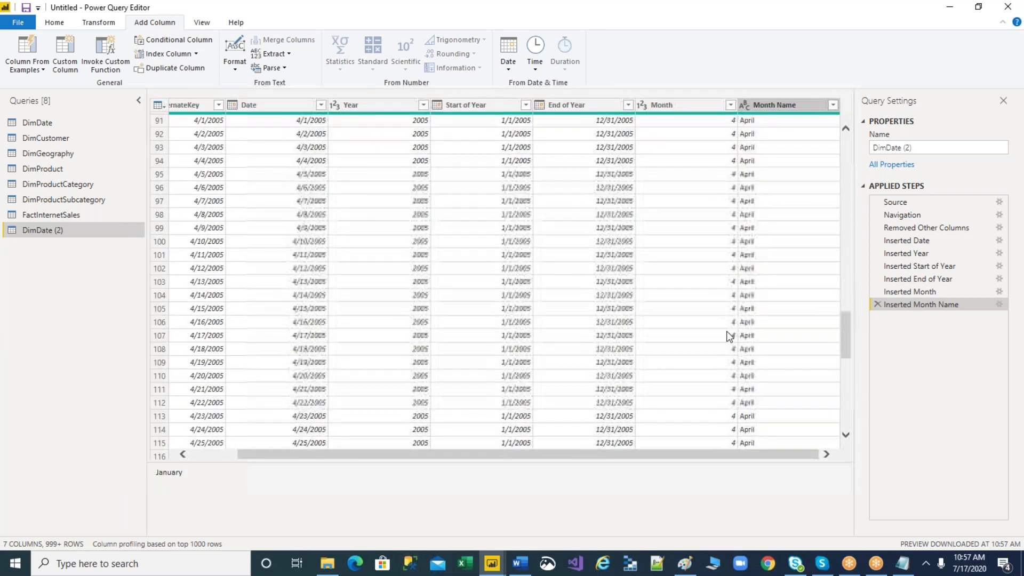
drag(562, 454, 377, 470)
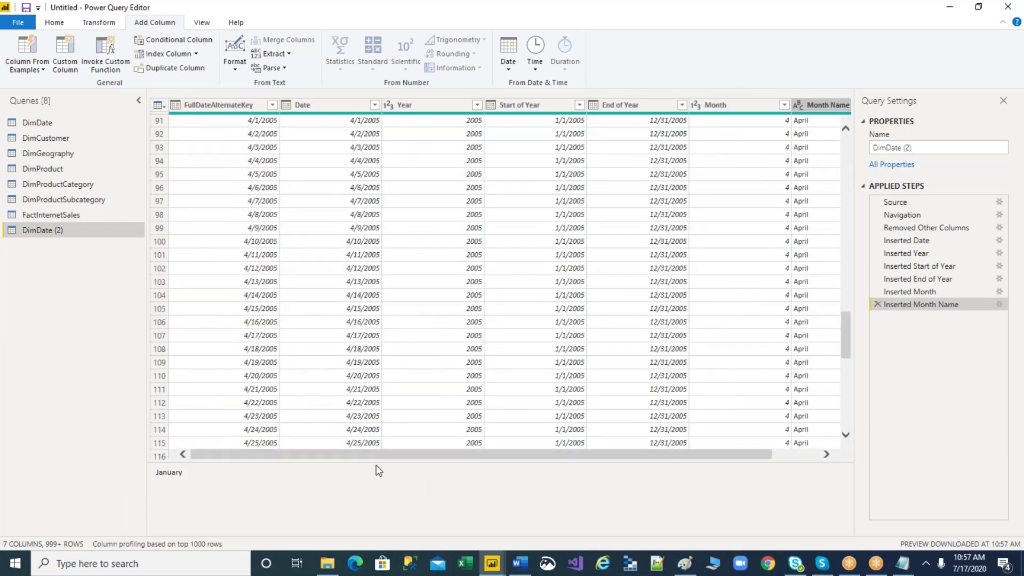
- Add a Start of Month column based on FullDateAlternateKey and check its dates across the rows
click(223, 107)
click(510, 68)
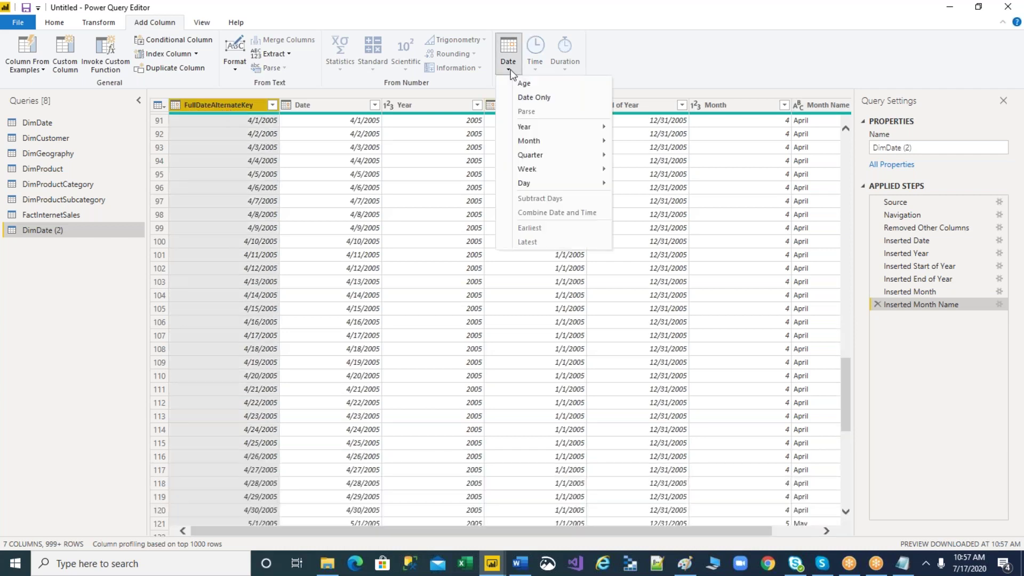
mouse_move(548, 148)
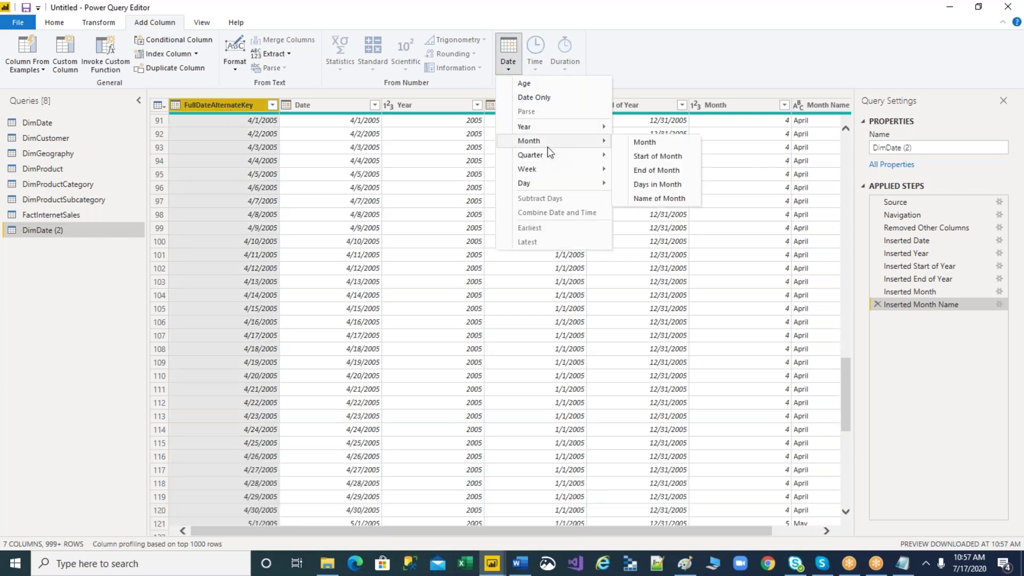
click(644, 159)
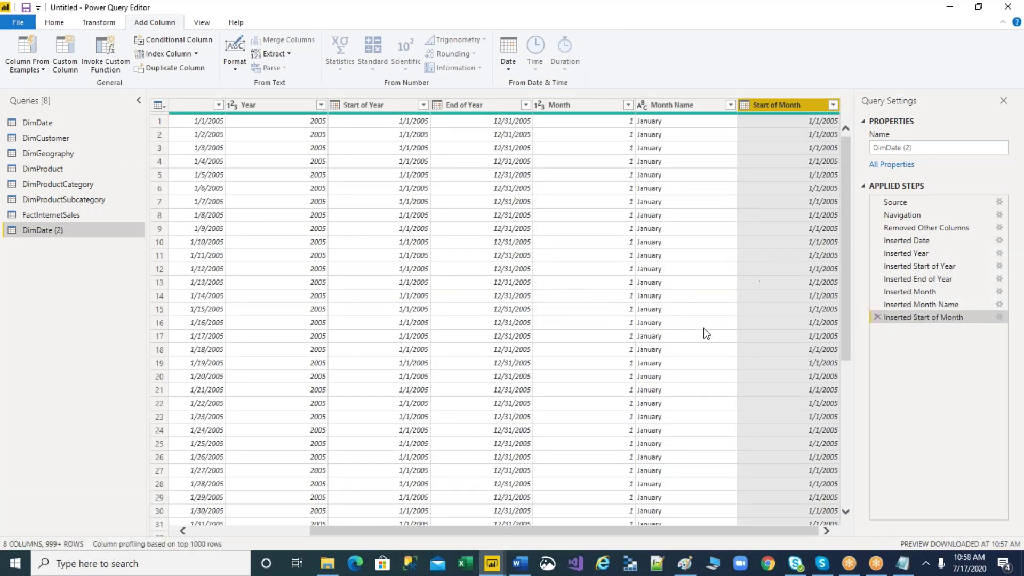
scroll(726, 404, down, 7)
scroll(731, 402, up, 7)
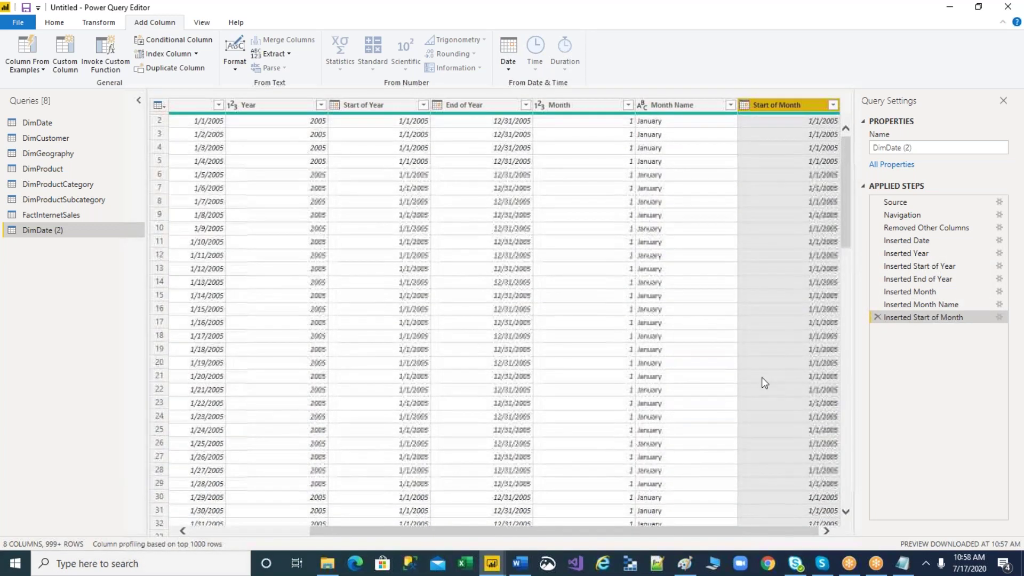
- Examine how the Start of Month dates change from the January rows through the April rows
click(814, 125)
scroll(837, 385, down, 10)
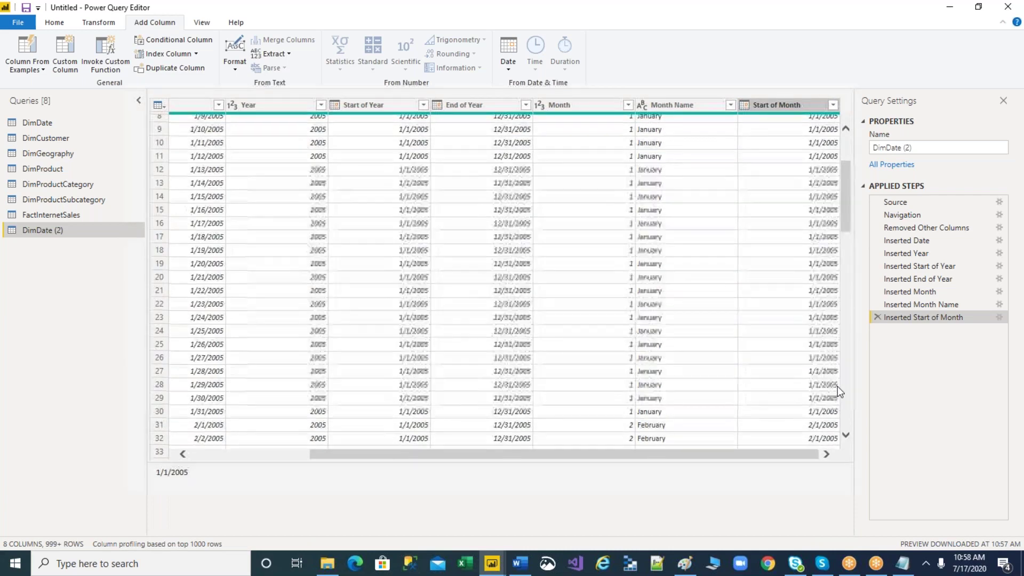
click(809, 247)
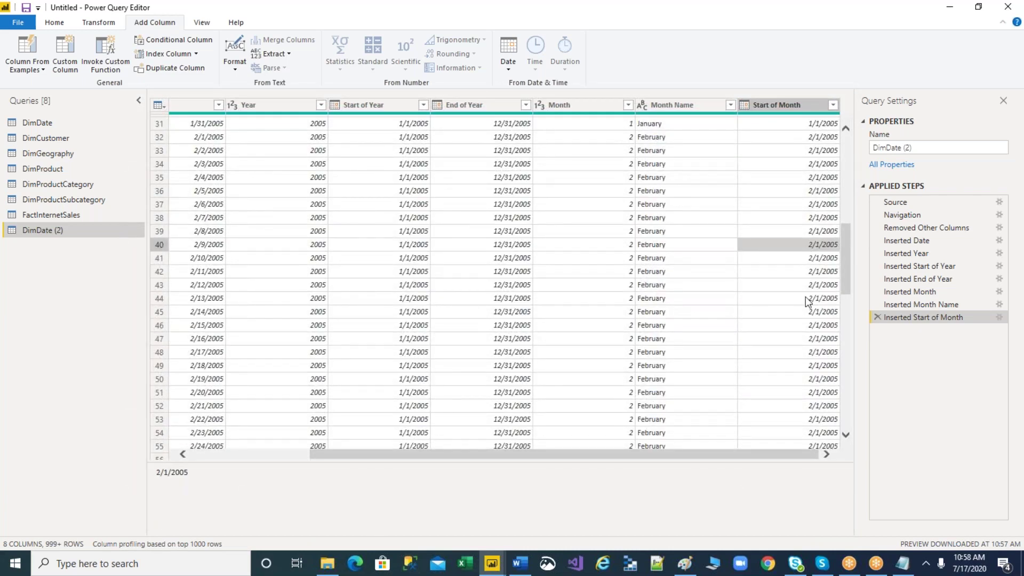
scroll(808, 330, down, 4)
click(808, 346)
scroll(808, 349, down, 10)
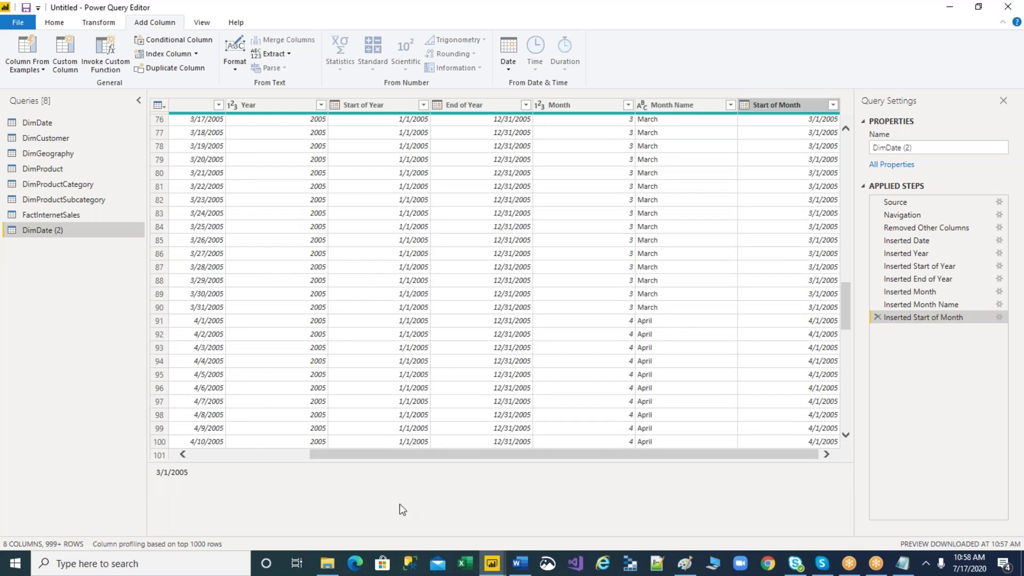
- Add an End of Month column based on FullDateAlternateKey and check its dates from January through April
drag(508, 454, 390, 454)
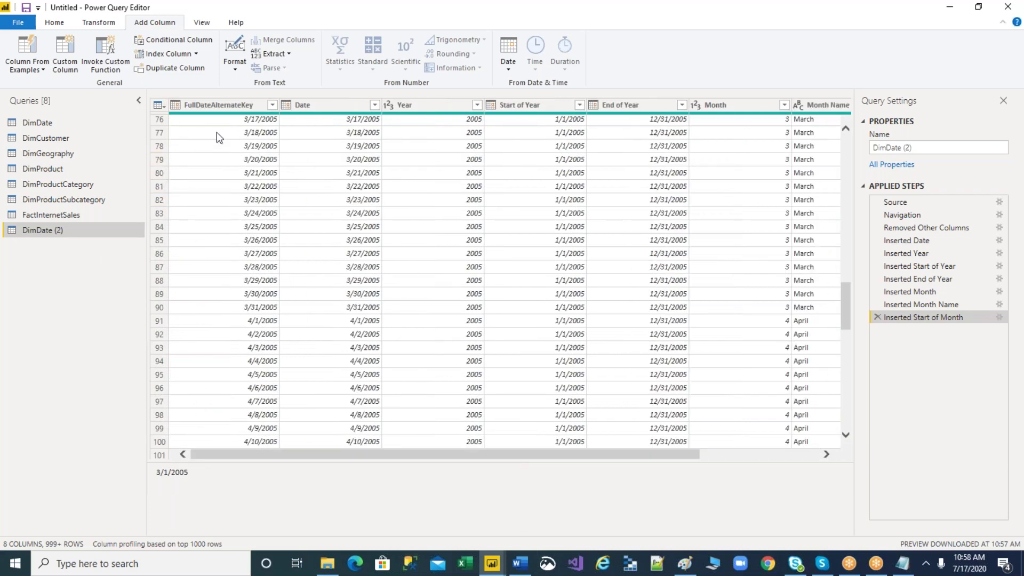
click(224, 110)
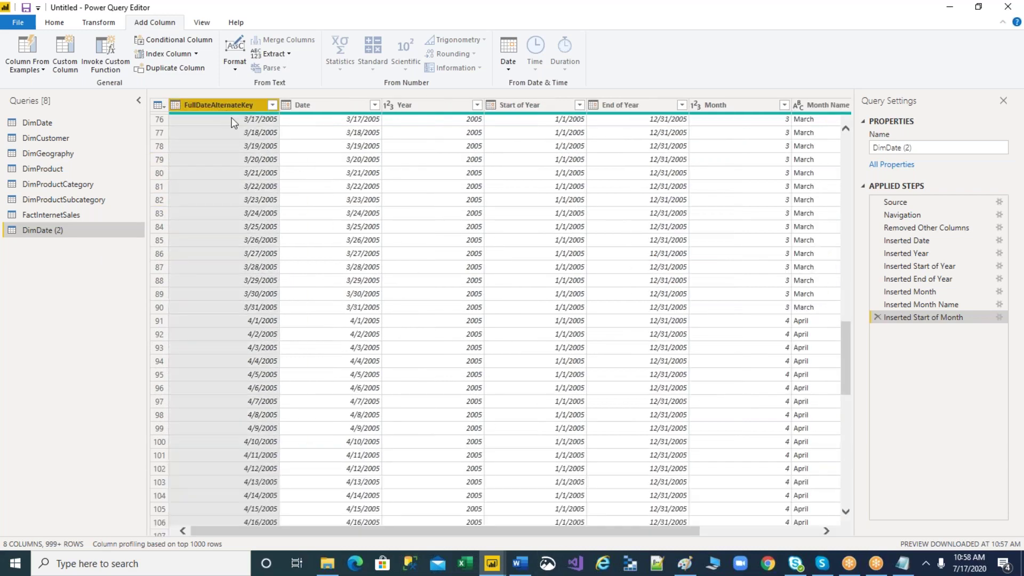
click(508, 67)
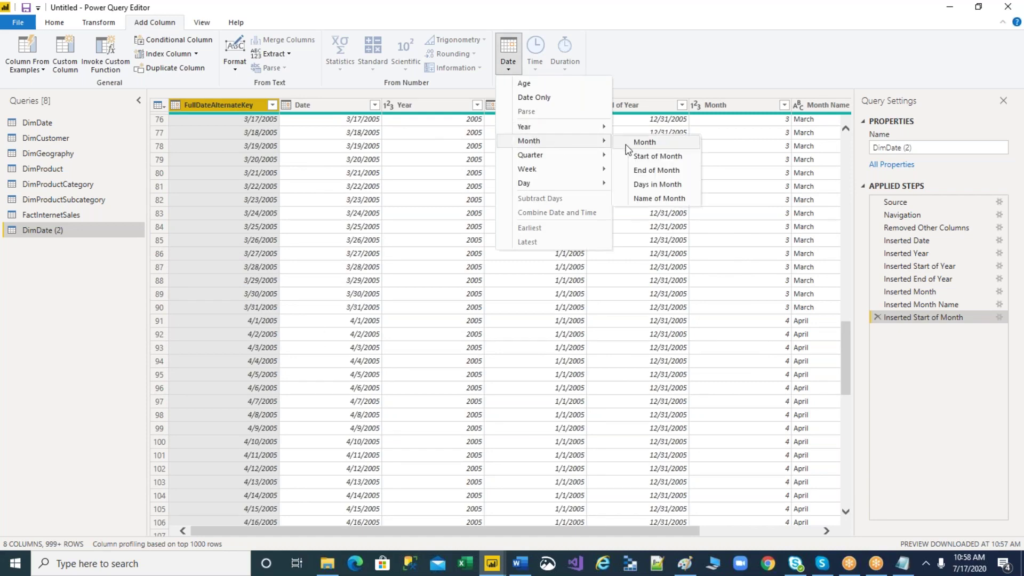
click(637, 172)
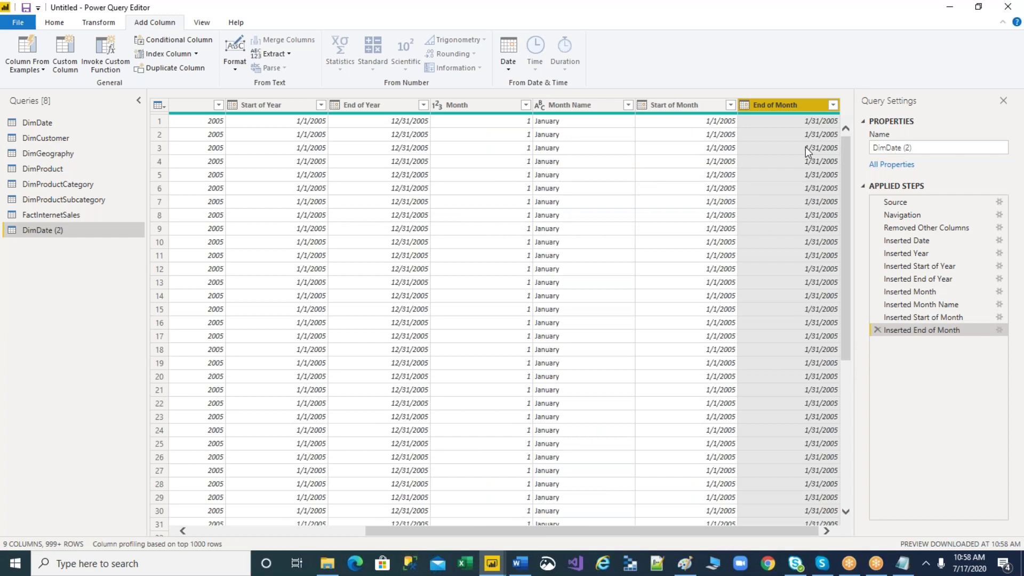
scroll(786, 333, down, 6)
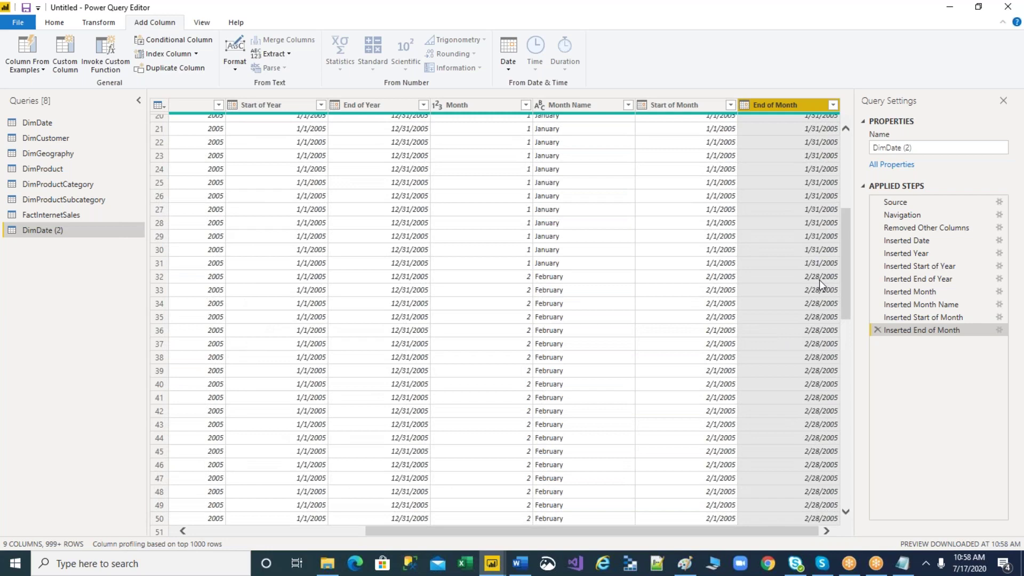
scroll(777, 332, down, 15)
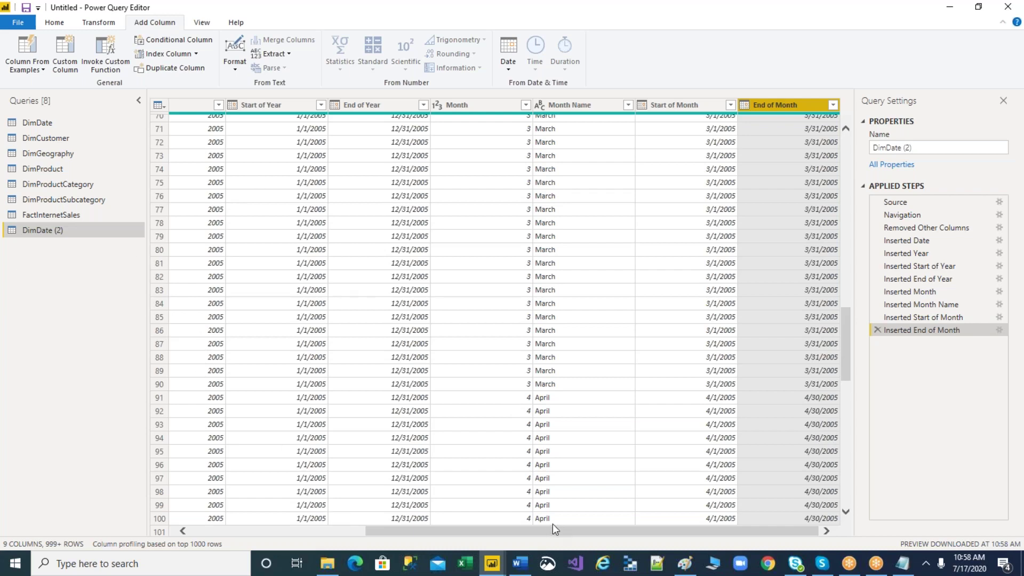
- Add a Days in Month column based on FullDateAlternateKey and check its values for January, February, March and April
drag(543, 526, 219, 512)
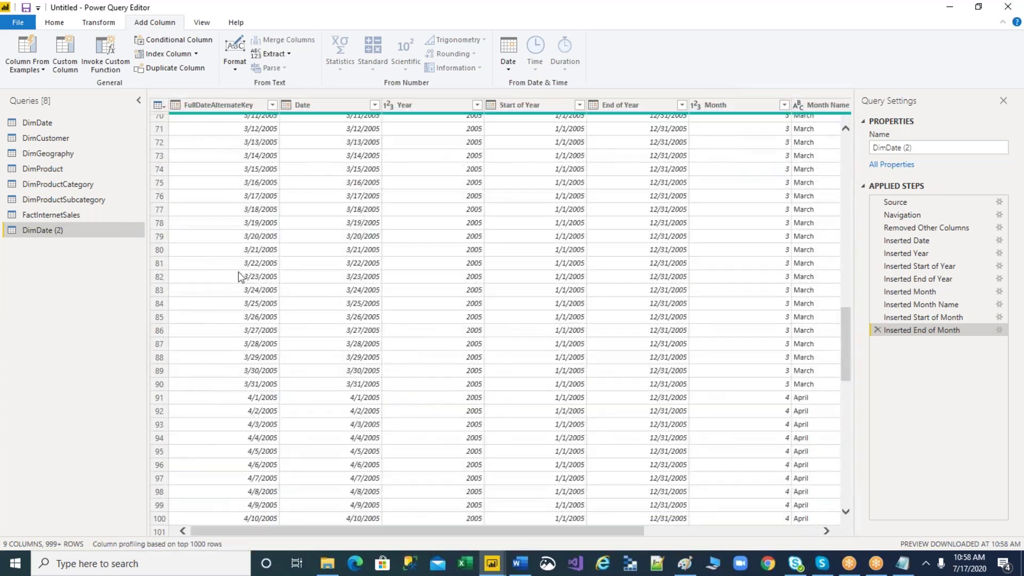
click(209, 106)
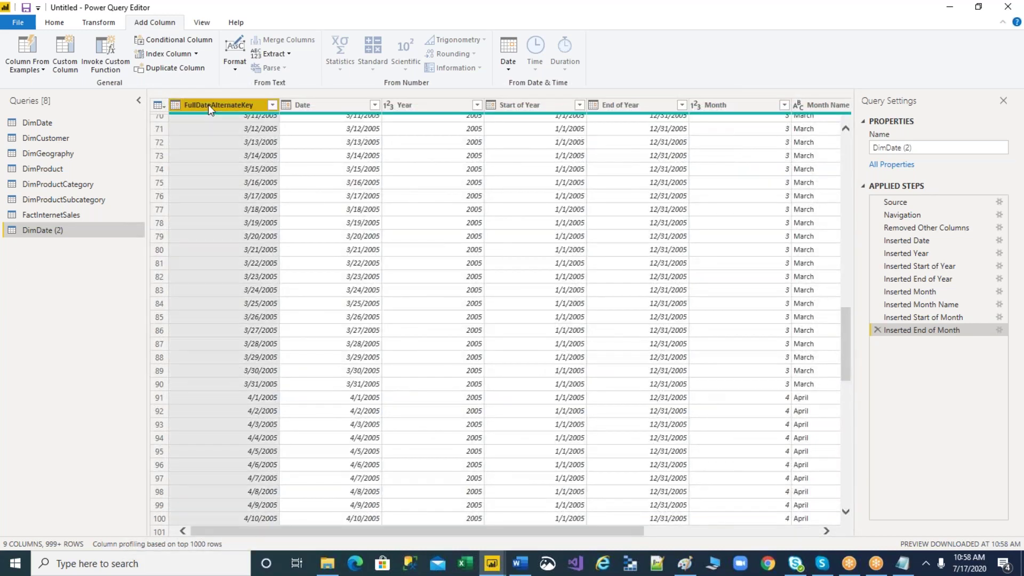
click(505, 74)
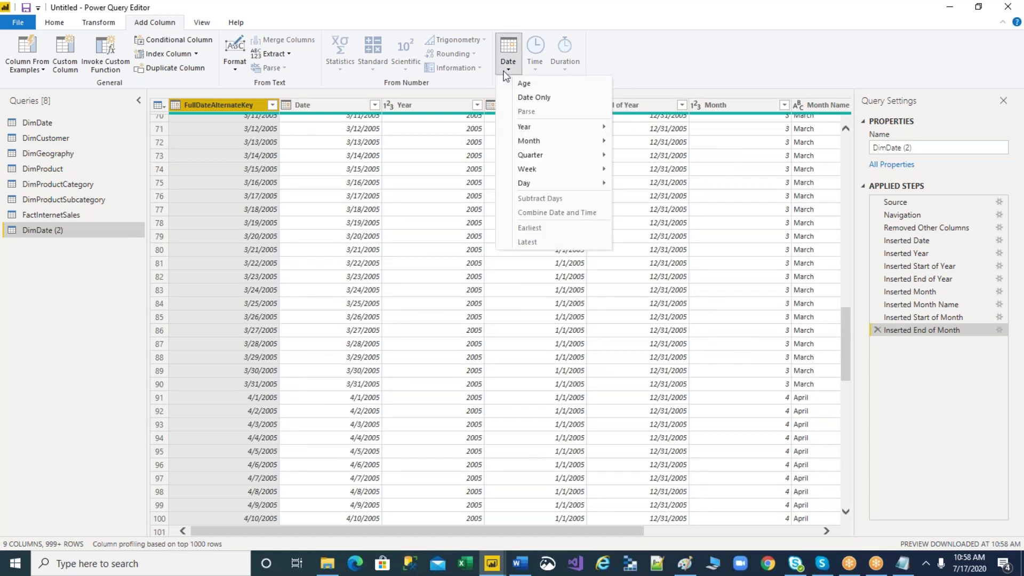
mouse_move(562, 140)
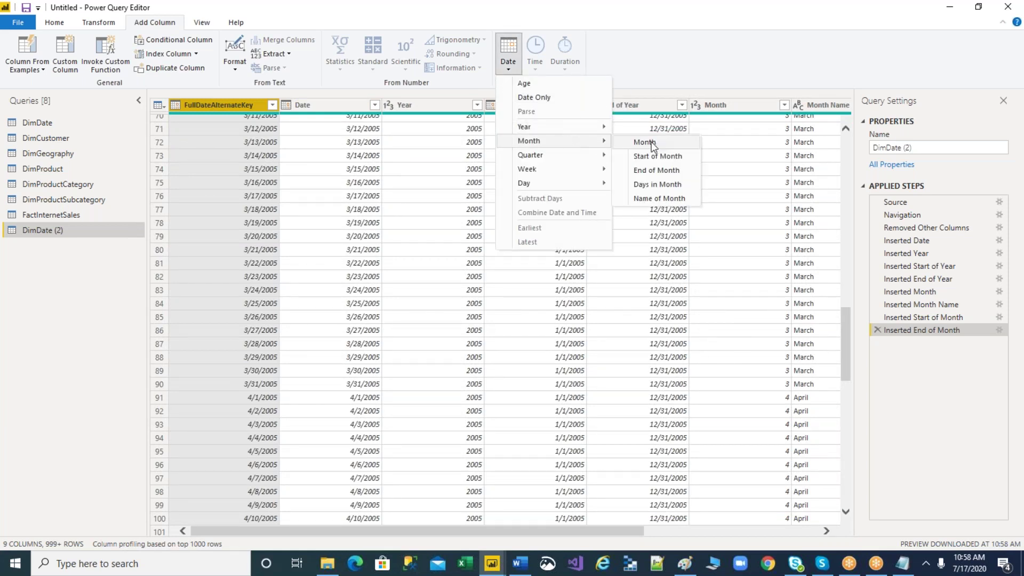
click(660, 188)
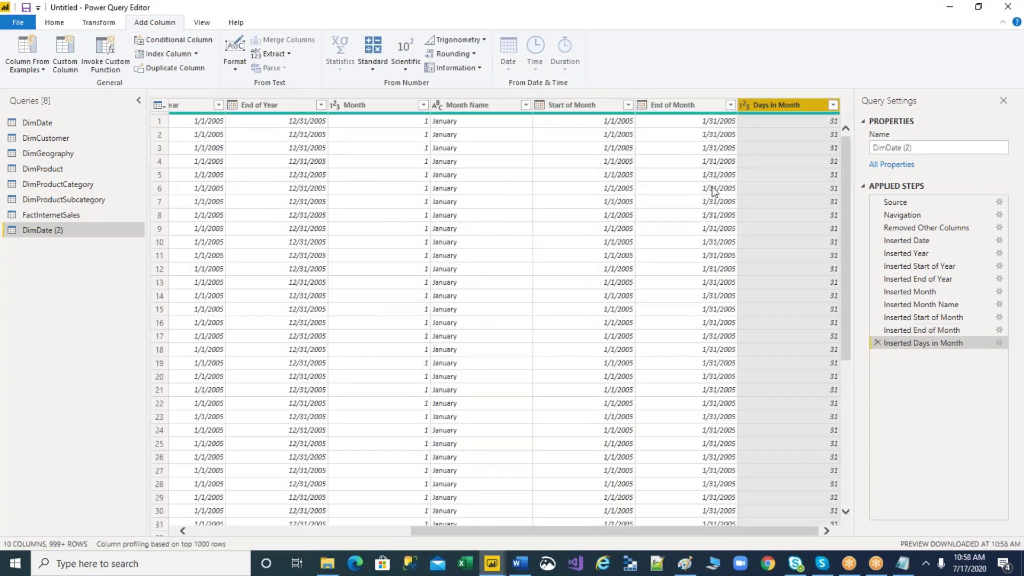
click(787, 122)
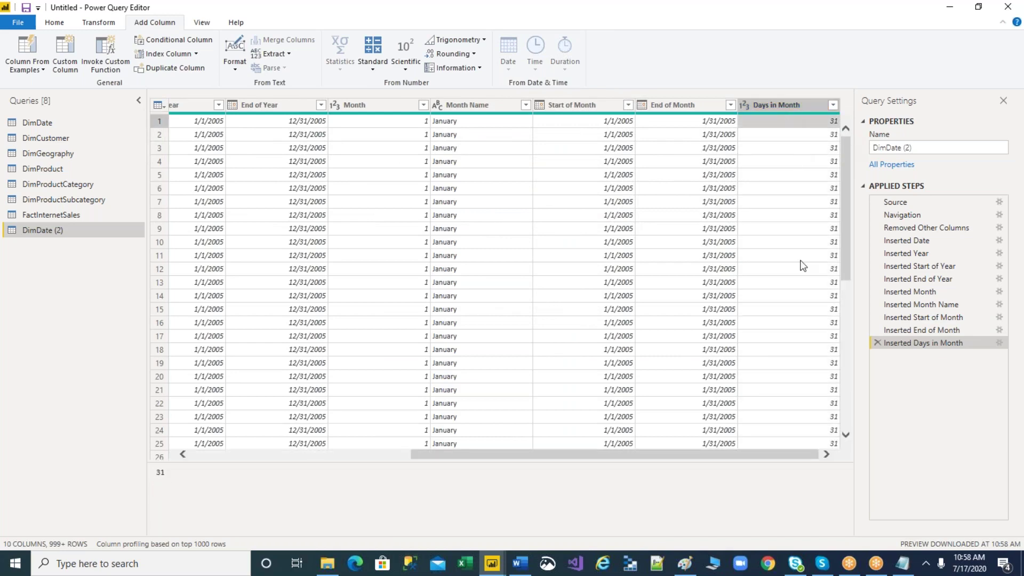
scroll(798, 261, down, 8)
click(810, 214)
scroll(802, 260, down, 11)
click(800, 237)
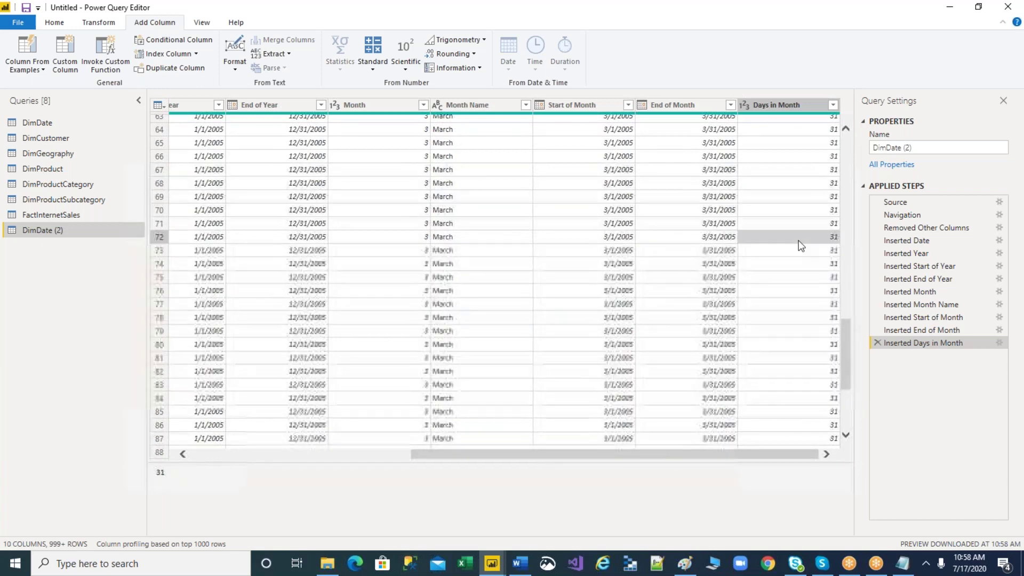
scroll(798, 250, down, 5)
scroll(799, 249, down, 5)
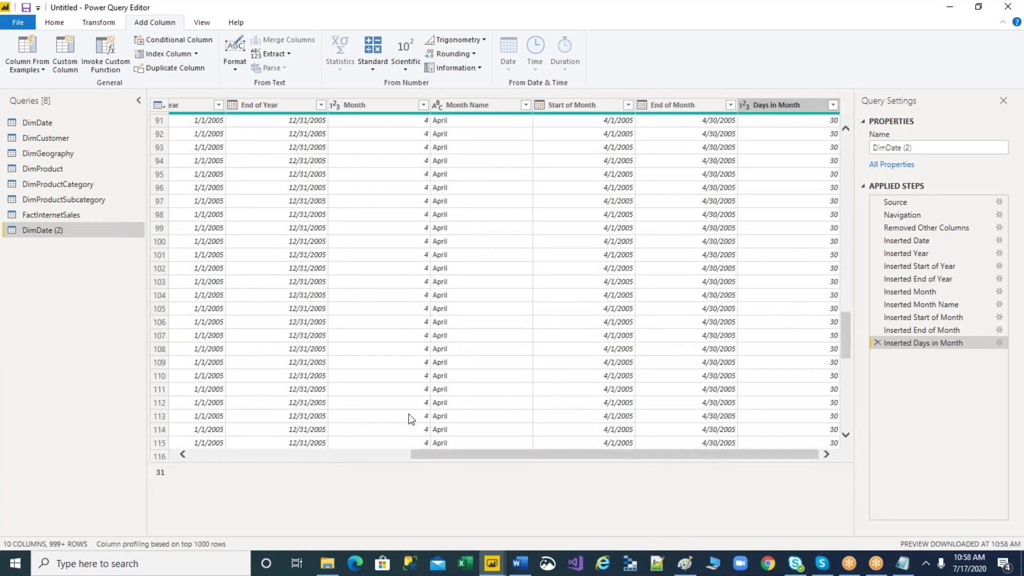
- Remove all columns of DimDate (2) except FullDateAlternateKey
drag(539, 453, 319, 454)
click(232, 108)
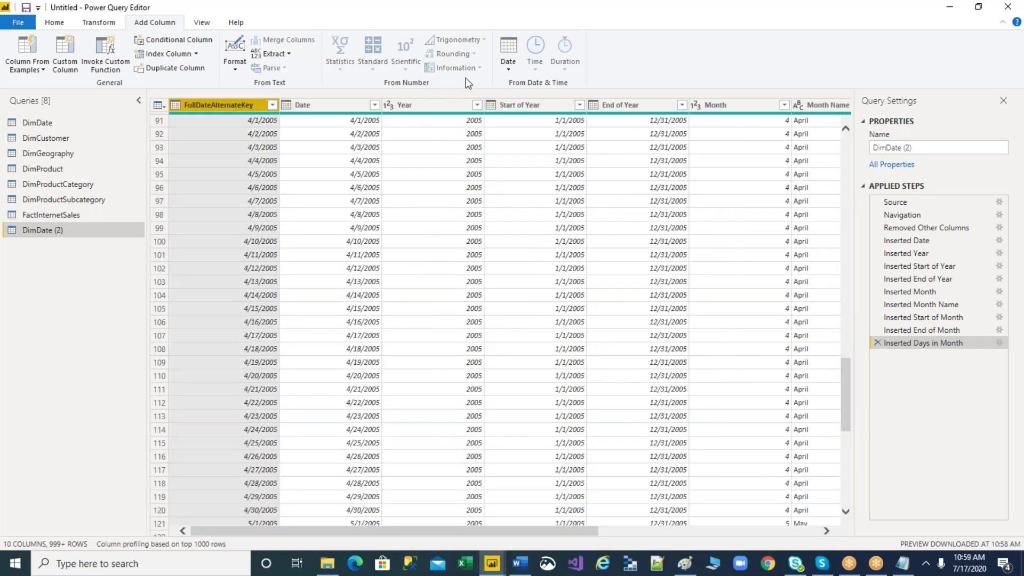
click(508, 56)
mouse_move(533, 144)
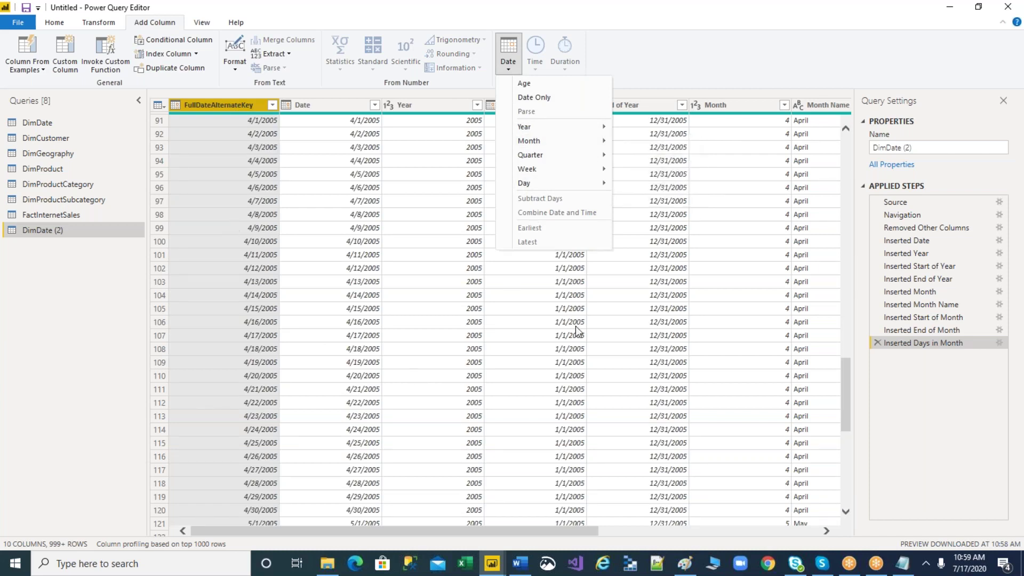
click(642, 349)
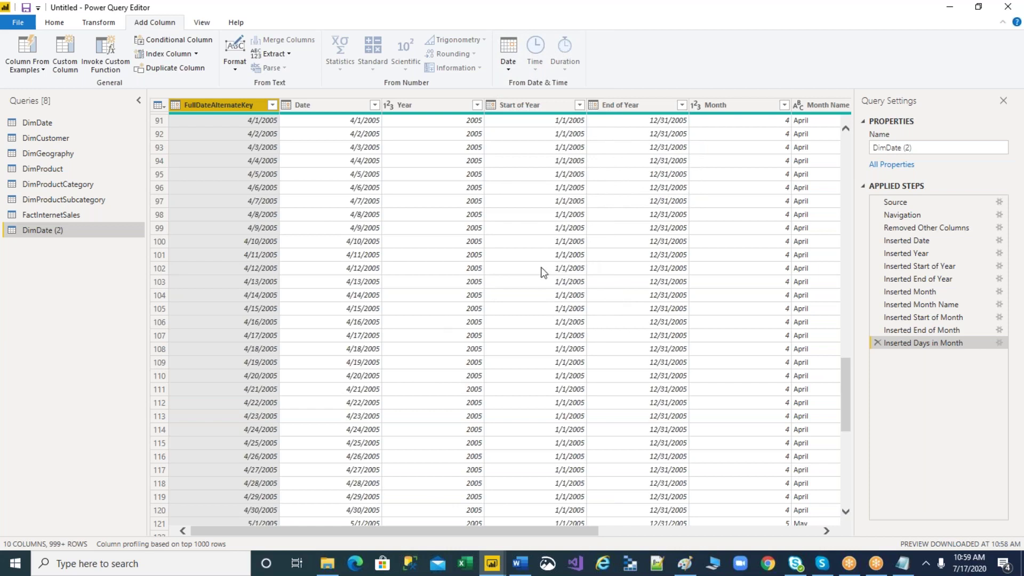
right_click(225, 105)
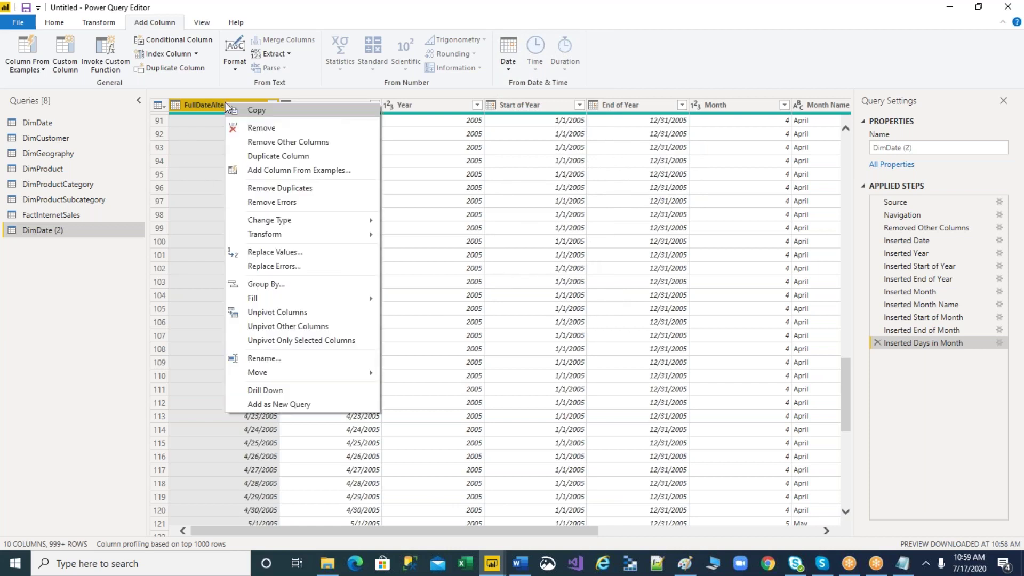
click(281, 141)
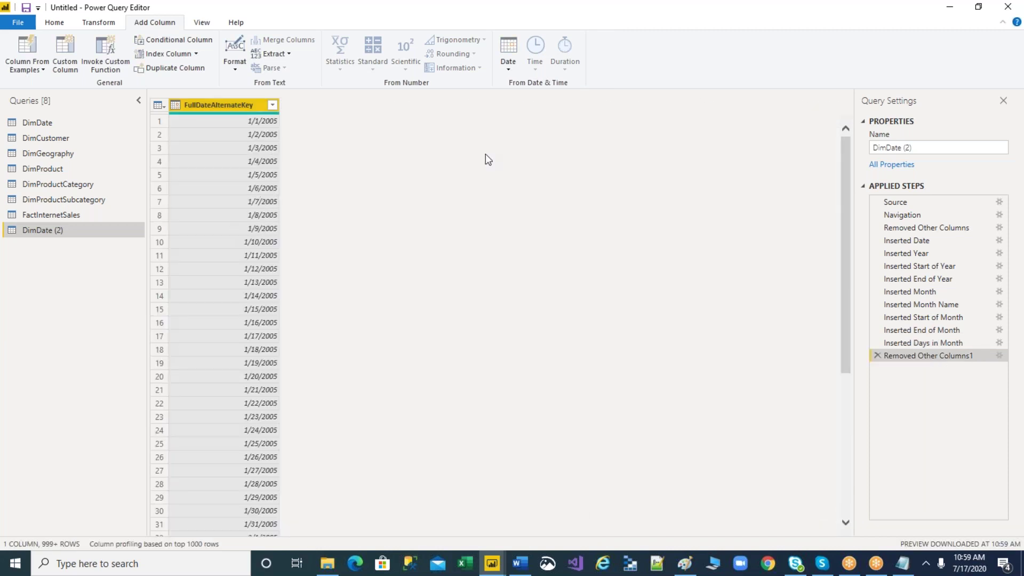
- Add an Age column calculated from FullDateAlternateKey
click(512, 69)
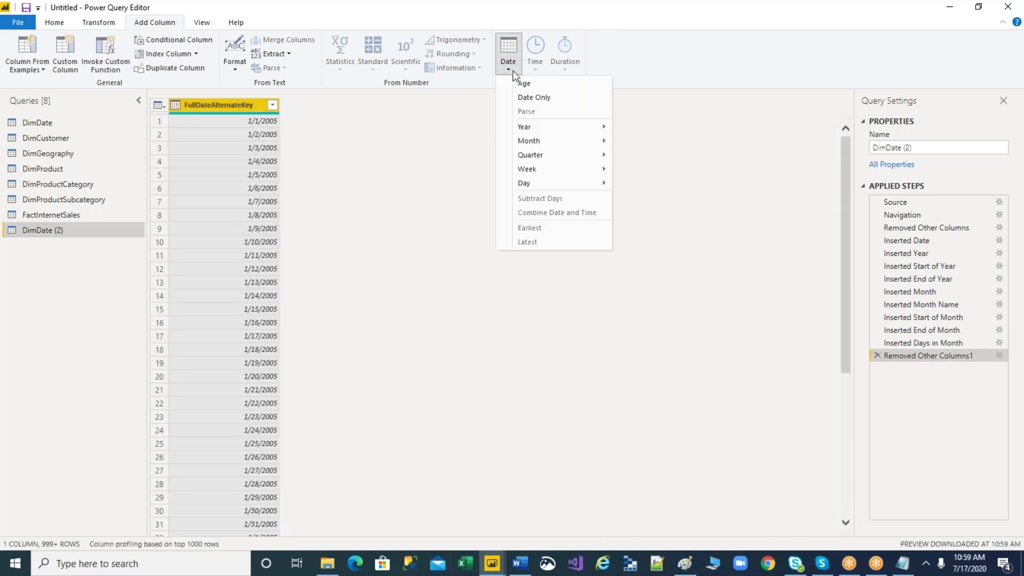
mouse_move(554, 160)
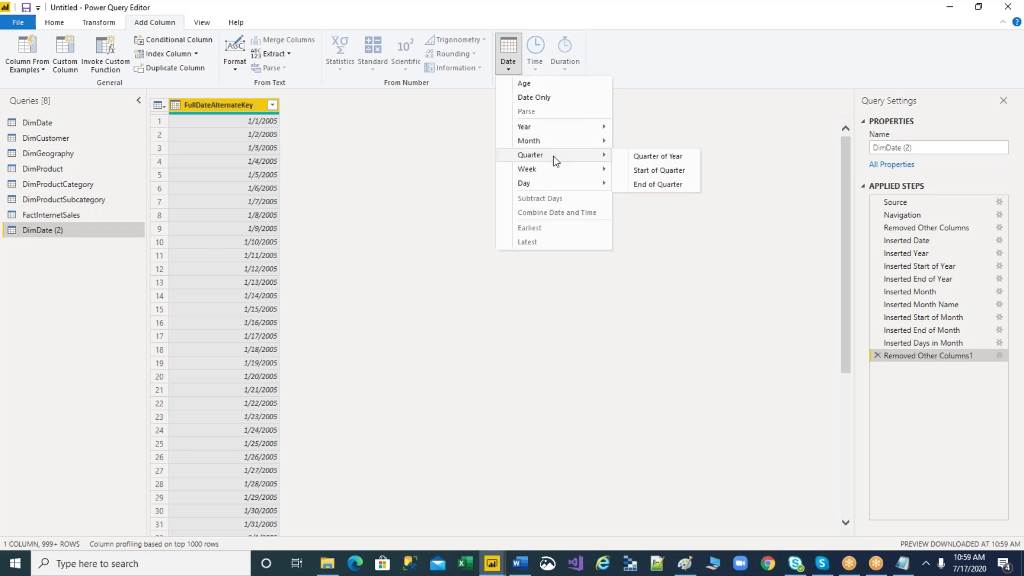
click(542, 79)
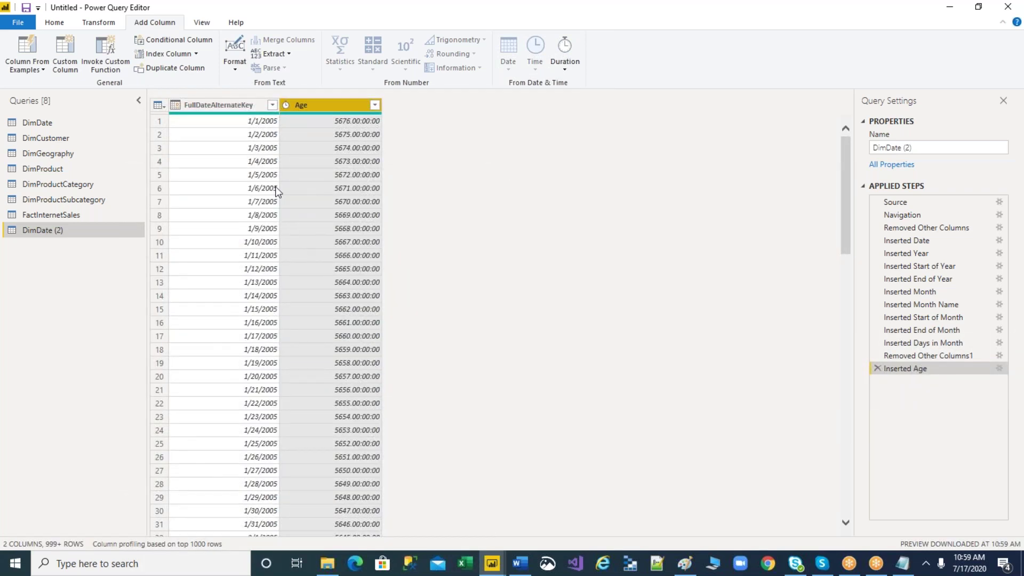
- Read the description of the Age date option and compare the FullDateAlternateKey and Age values with today's date in the system calendar
click(240, 106)
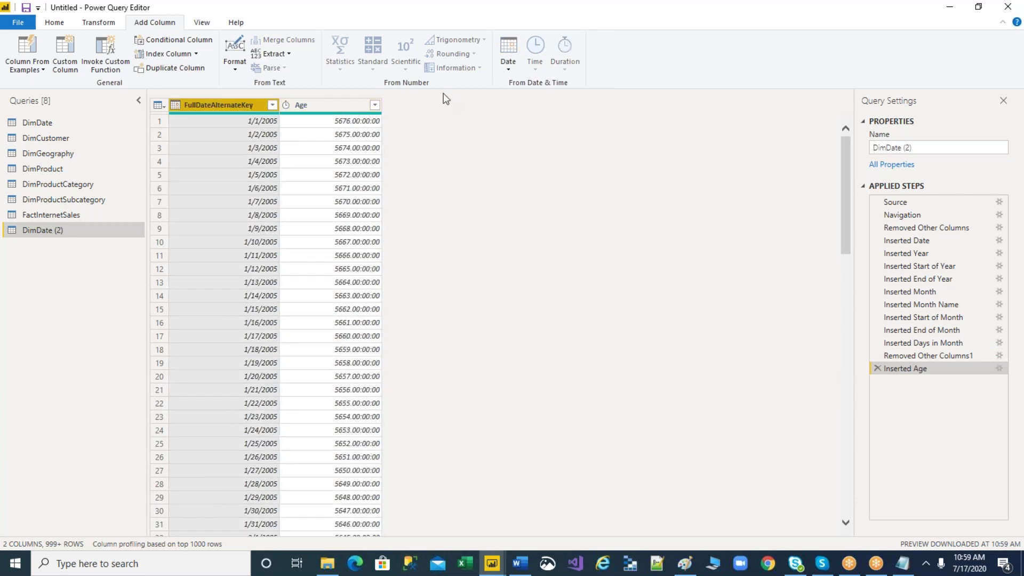
click(509, 69)
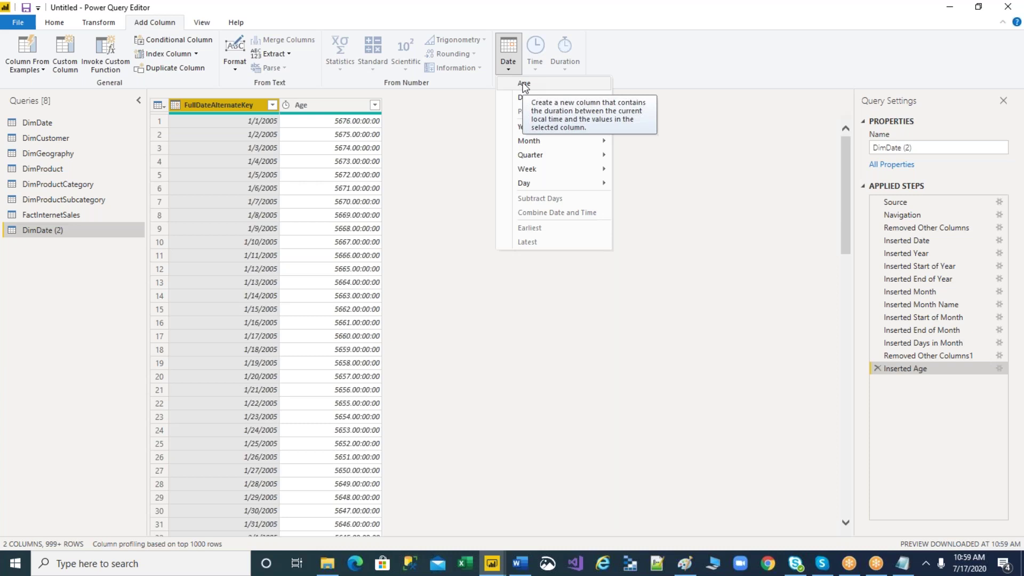
click(974, 570)
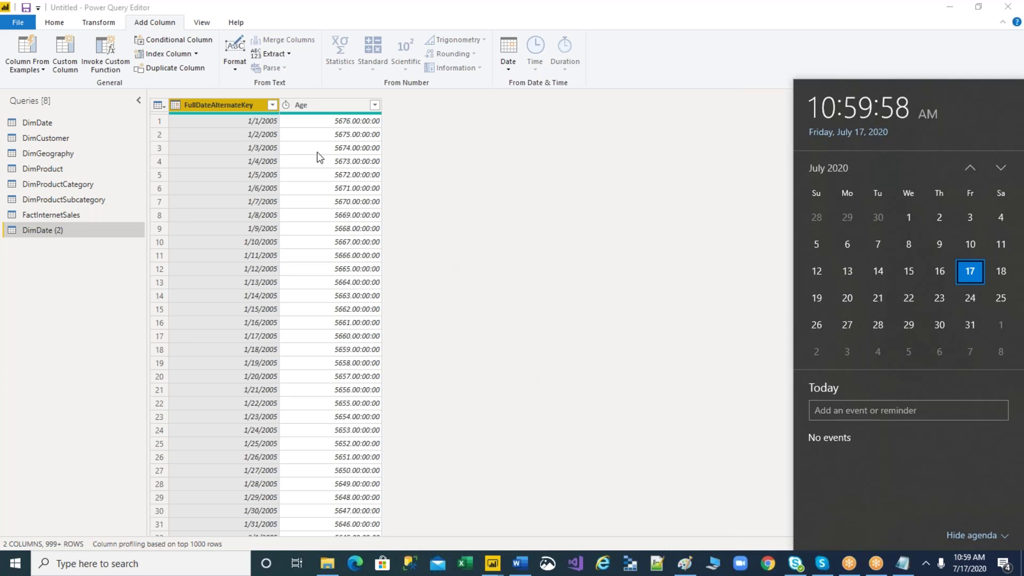
click(481, 188)
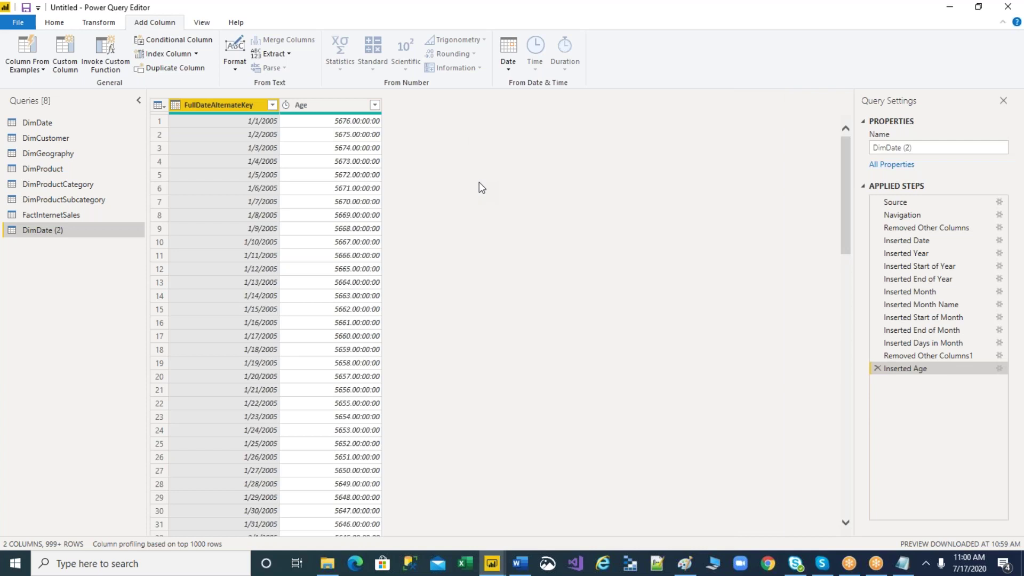
click(509, 68)
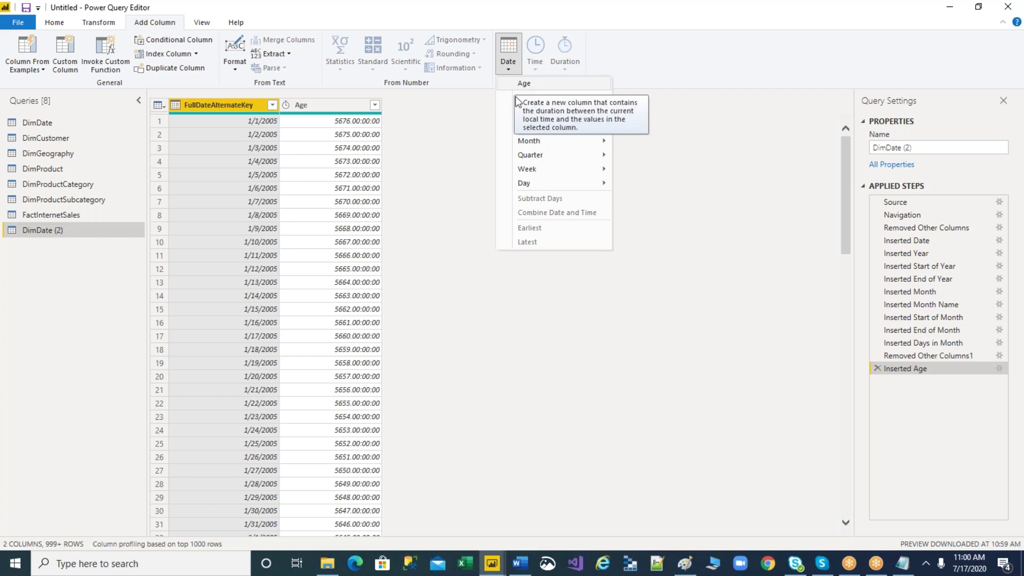
mouse_move(875, 559)
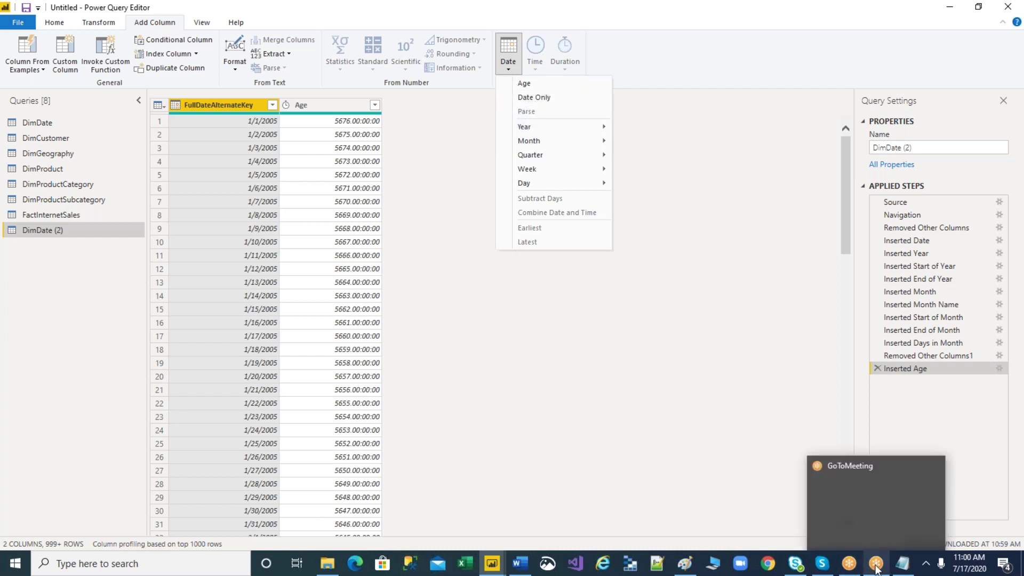
click(469, 382)
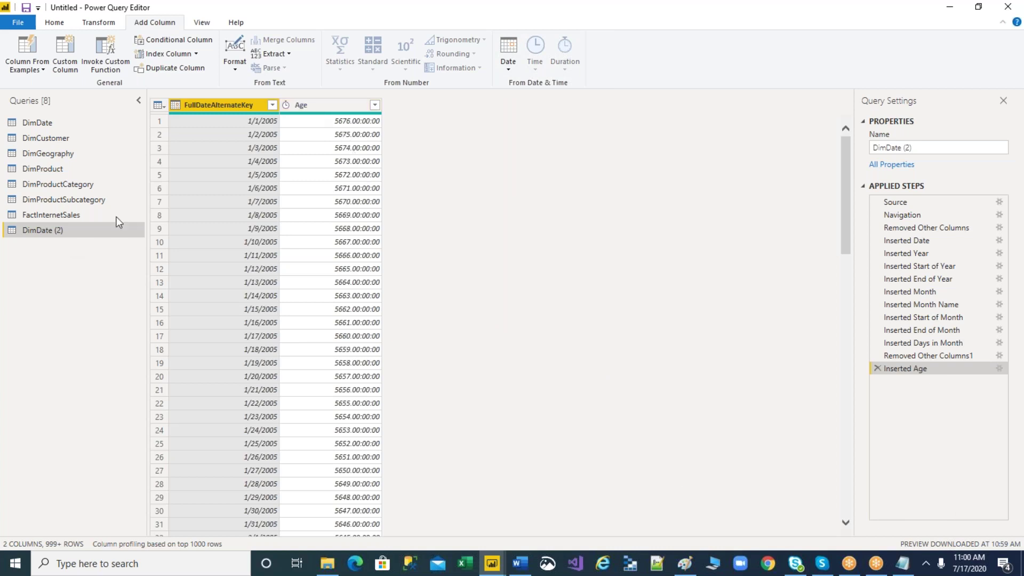
- Add a Quarter of Year column based on FullDateAlternateKey
click(512, 64)
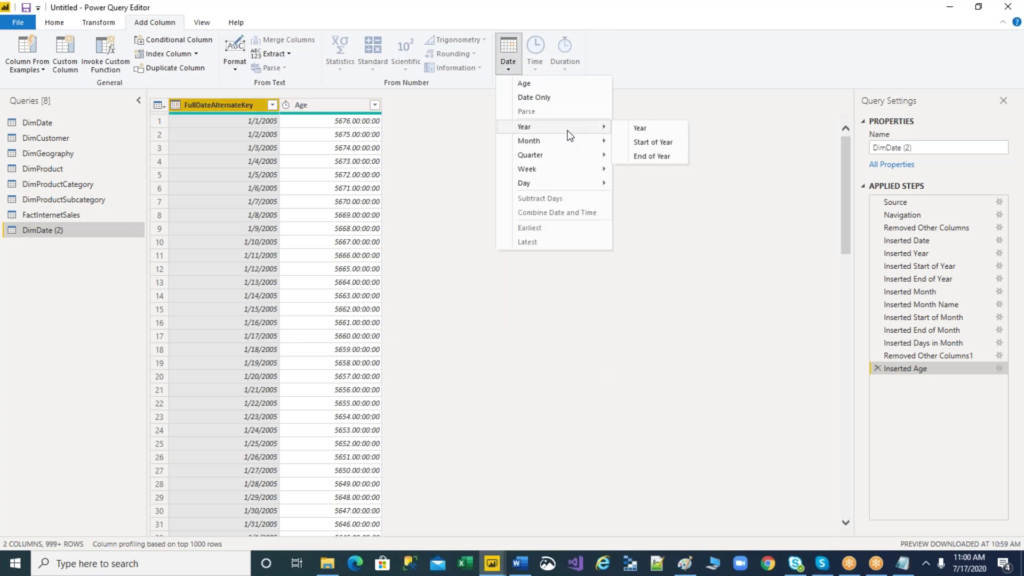
mouse_move(565, 168)
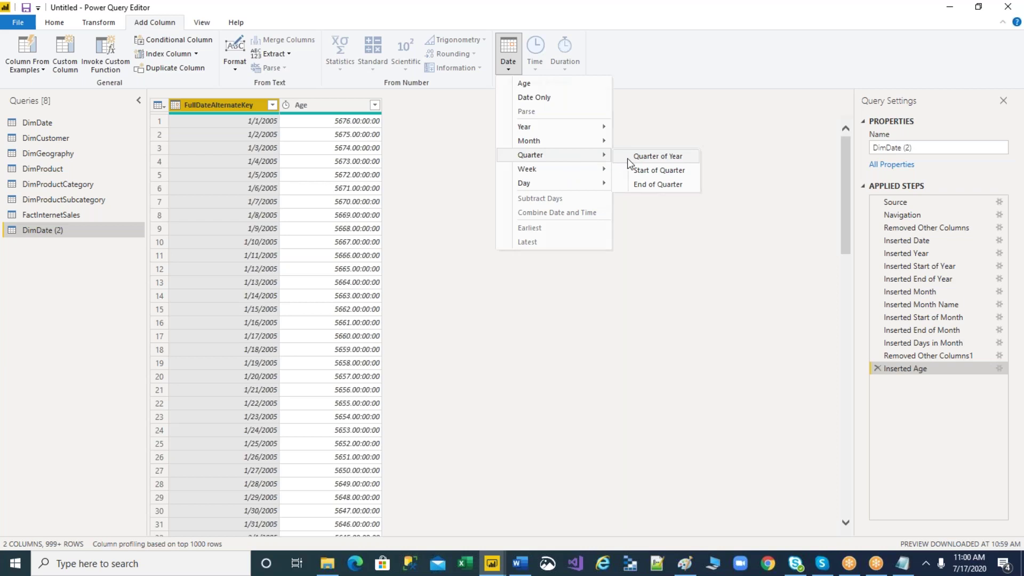
click(656, 157)
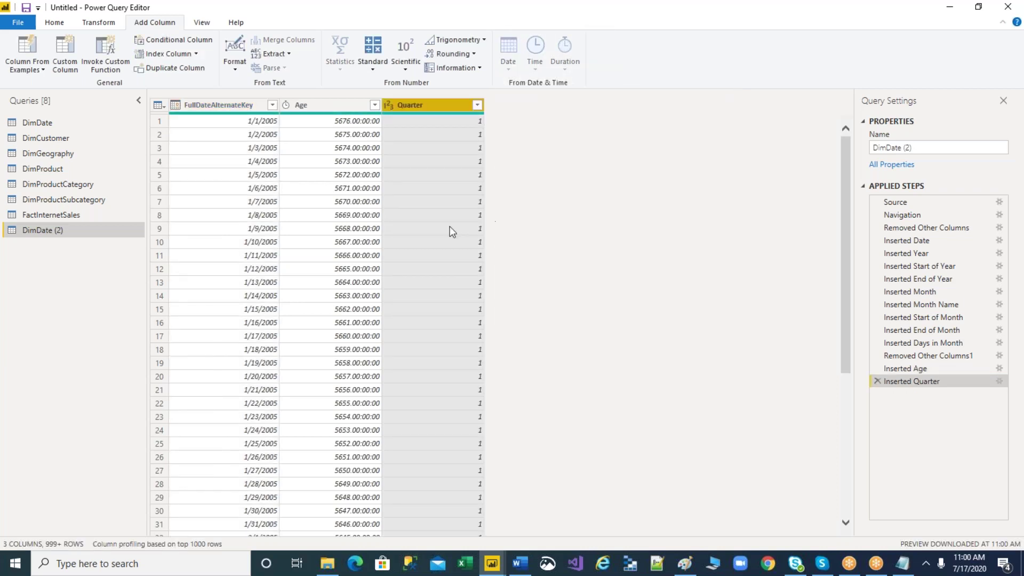
- Switch to Notepad and add the line JAN,FEB,MAR-->1 below the MANAGED/REDUCE ROWS note
click(449, 228)
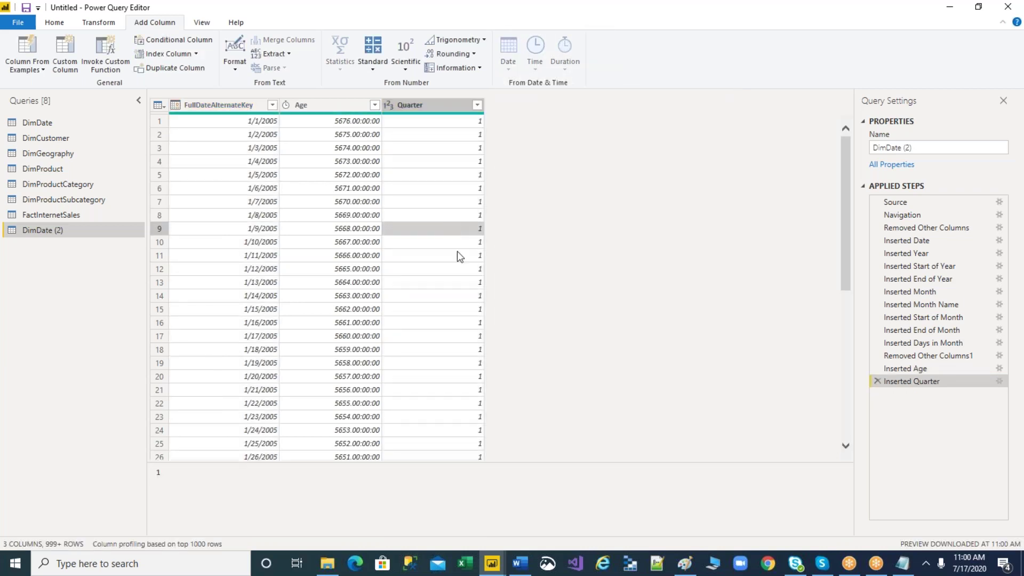
click(903, 563)
click(117, 432)
key(Return)
key(Return)
text(JAN,FEB)
key(BackSpace)
text(,MAR-->)
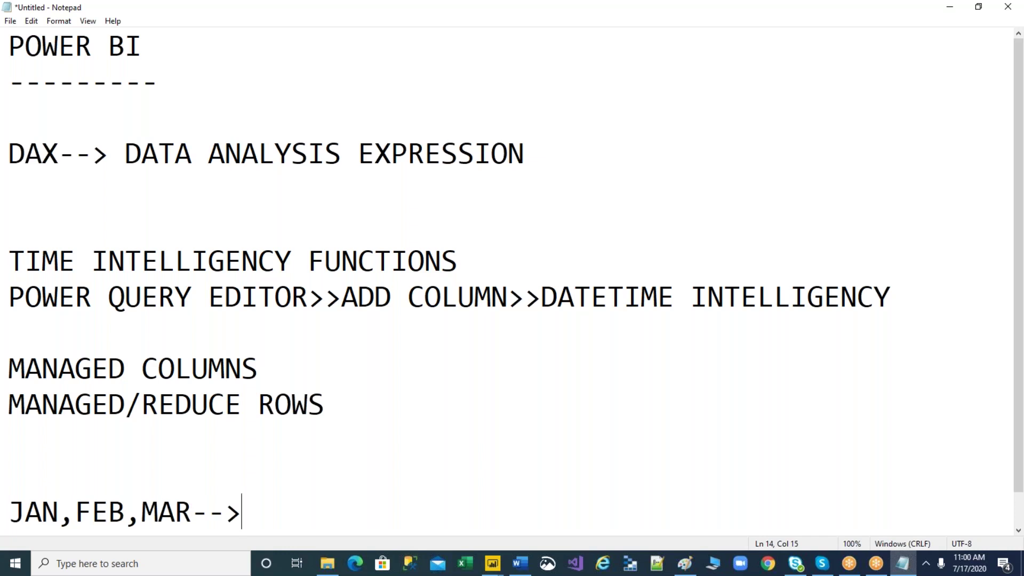
text(I)
key(BackSpace)
text(FIRST)
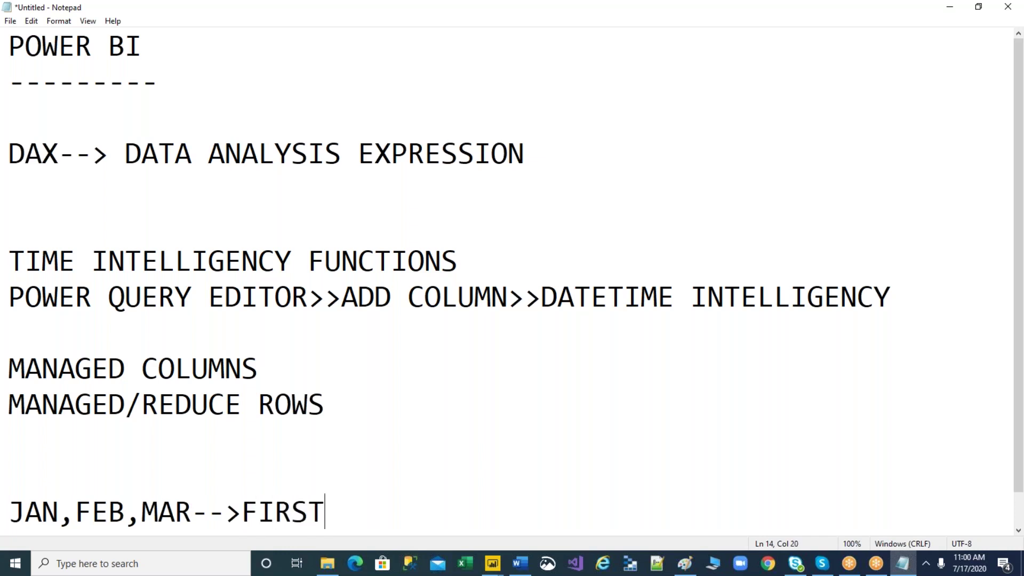
key(BackSpace)
key(BackSpace)
key(BackSpace)
key(BackSpace)
key(BackSpace)
text(1)
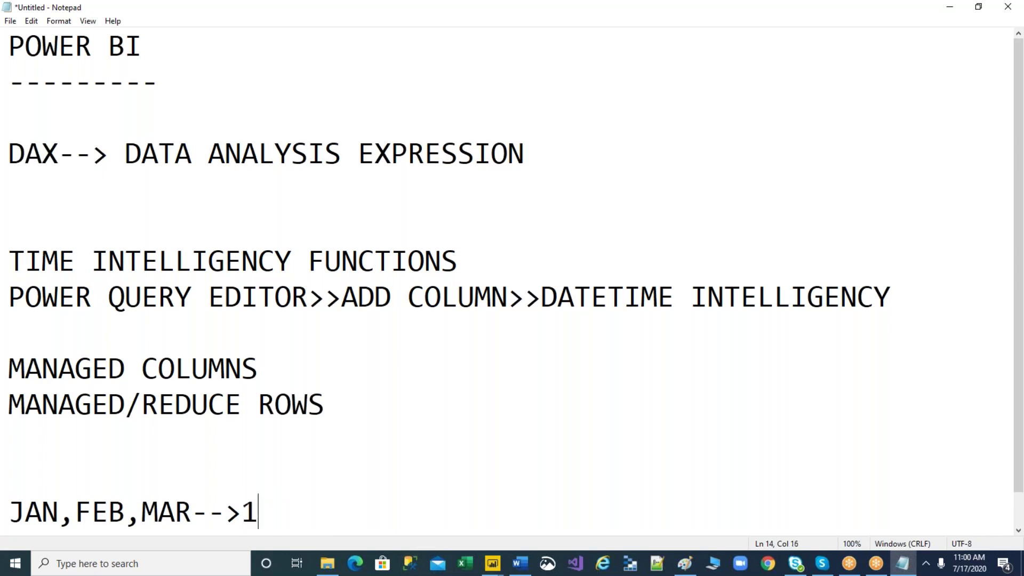
key(Return)
- Switch to Power Query Editor and examine the Quarter values where the dates pass from March to April 2005
key(alt+Tab)
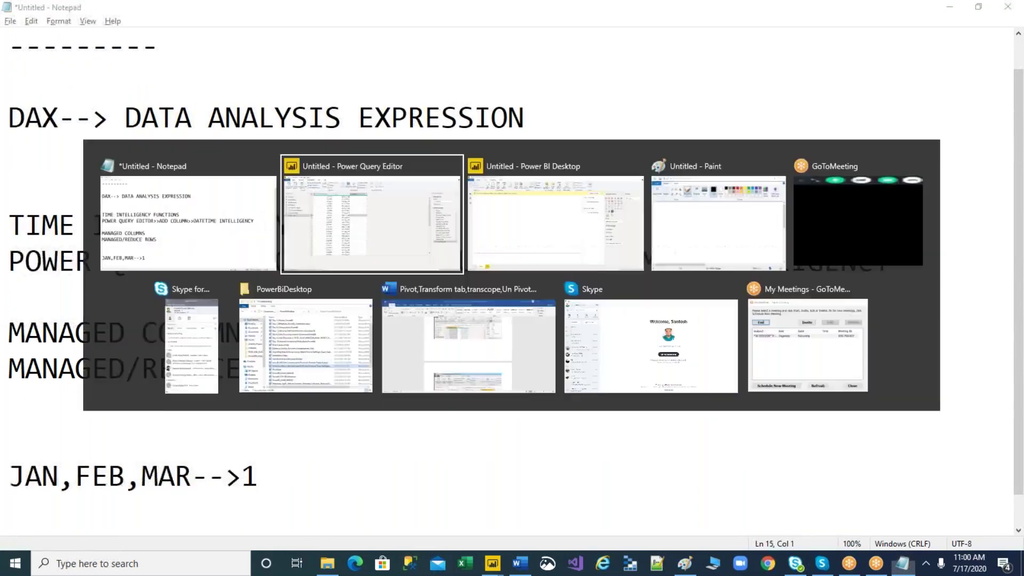
scroll(428, 380, down, 15)
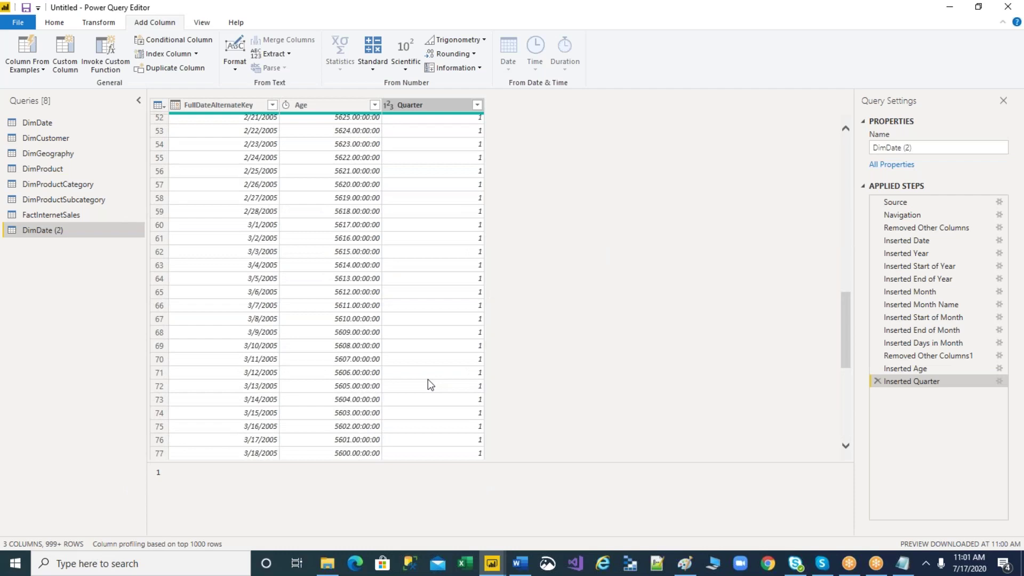
scroll(428, 381, down, 7)
key(alt+Tab)
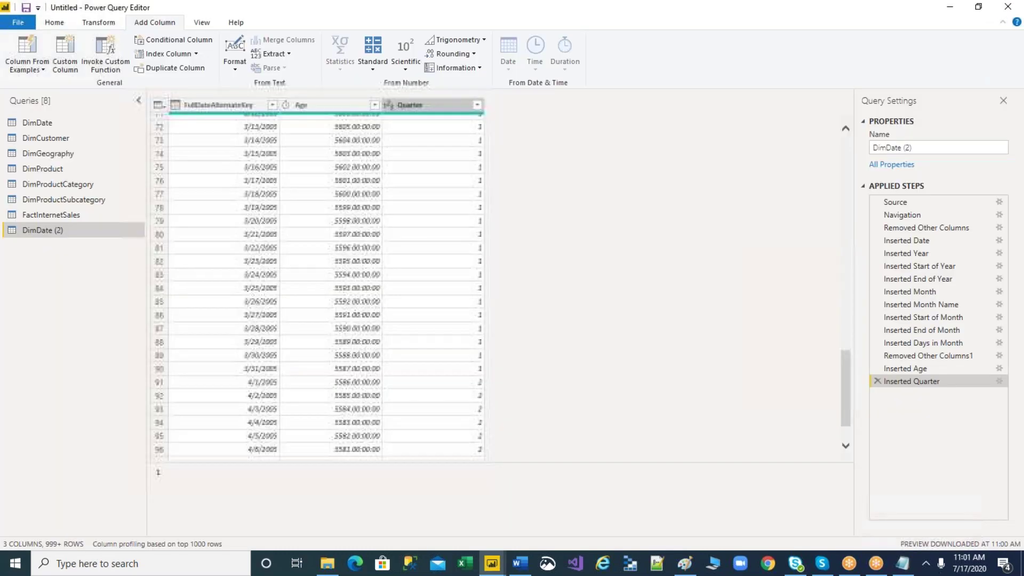
scroll(263, 393, down, 1)
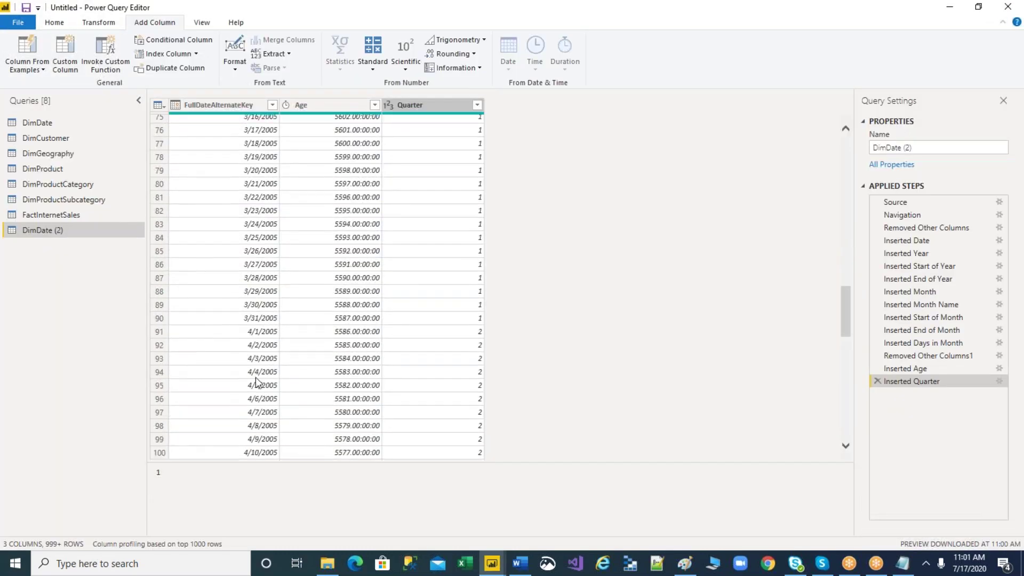
click(259, 358)
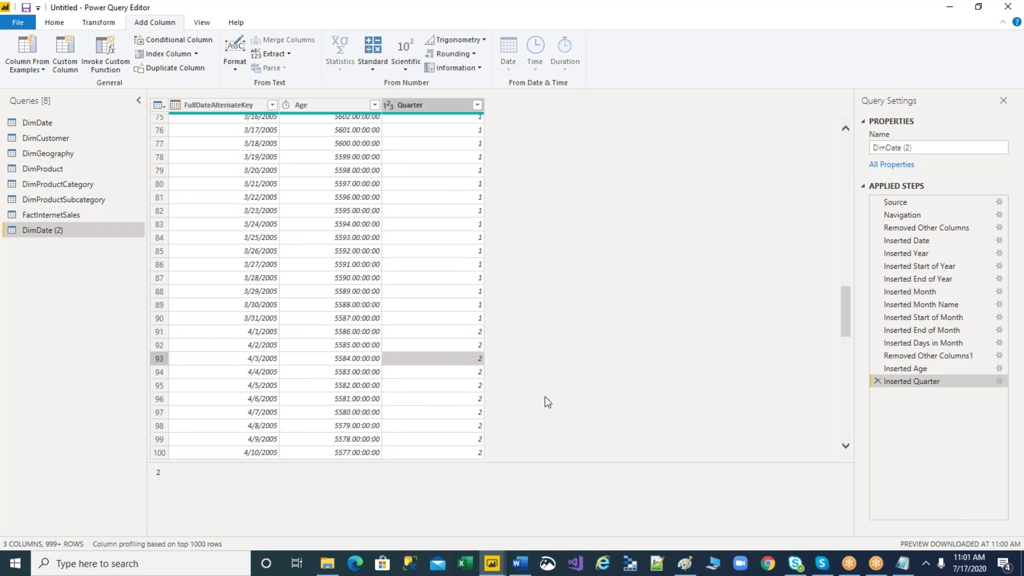
- Switch to Notepad and add the second-quarter line APR,MAY,JUN-->2 under the first-quarter line
key(alt+Tab)
click(296, 483)
key(Return)
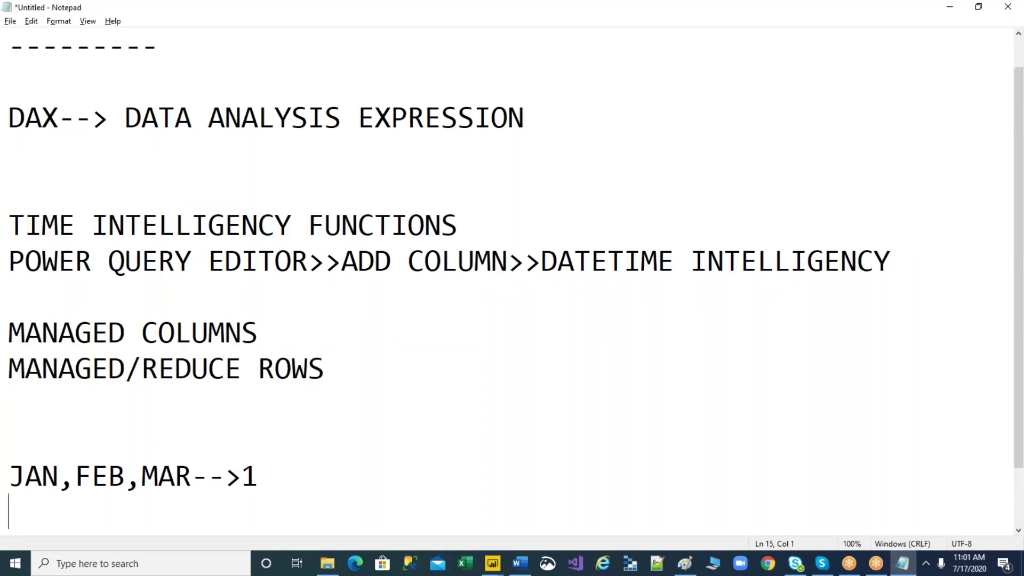
key(Return)
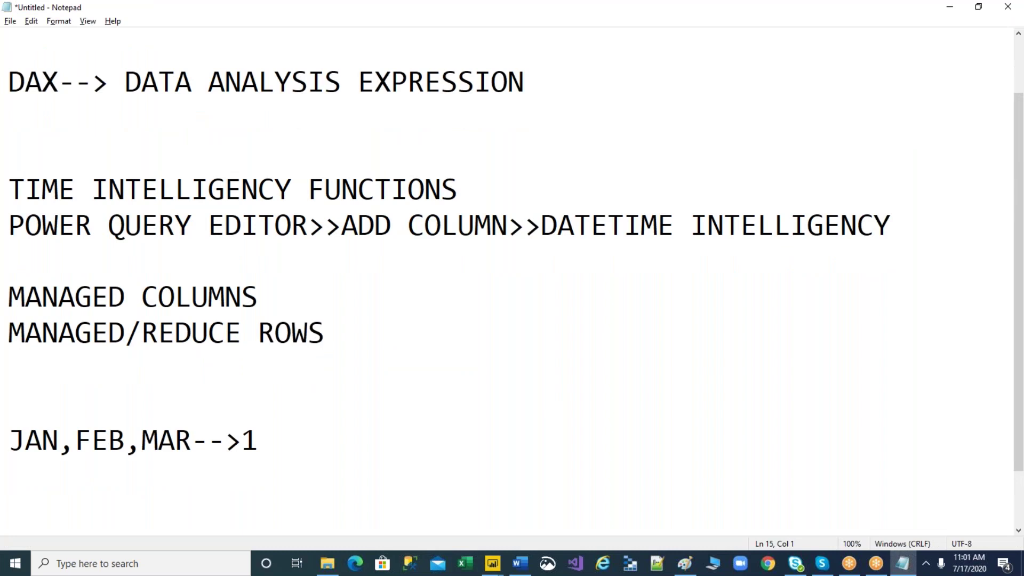
text(APRI)
key(BackSpace)
text(,MAY,JUN-->2)
key(Return)
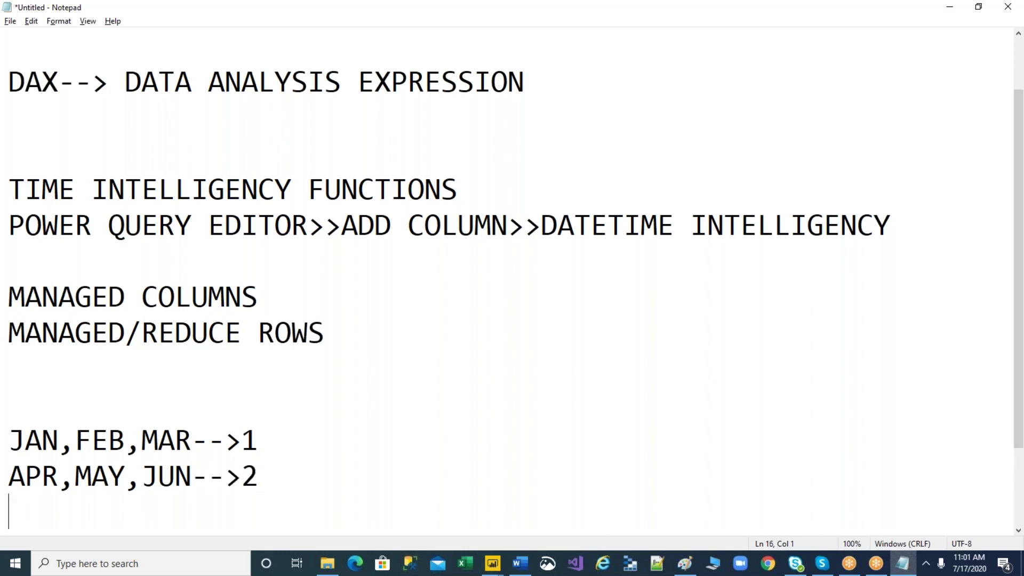
- Add the third- and fourth-quarter lines JULY_AUG,SEP-->3 and OCT,NOV,DEC-->4 to the notes
text(JULY)
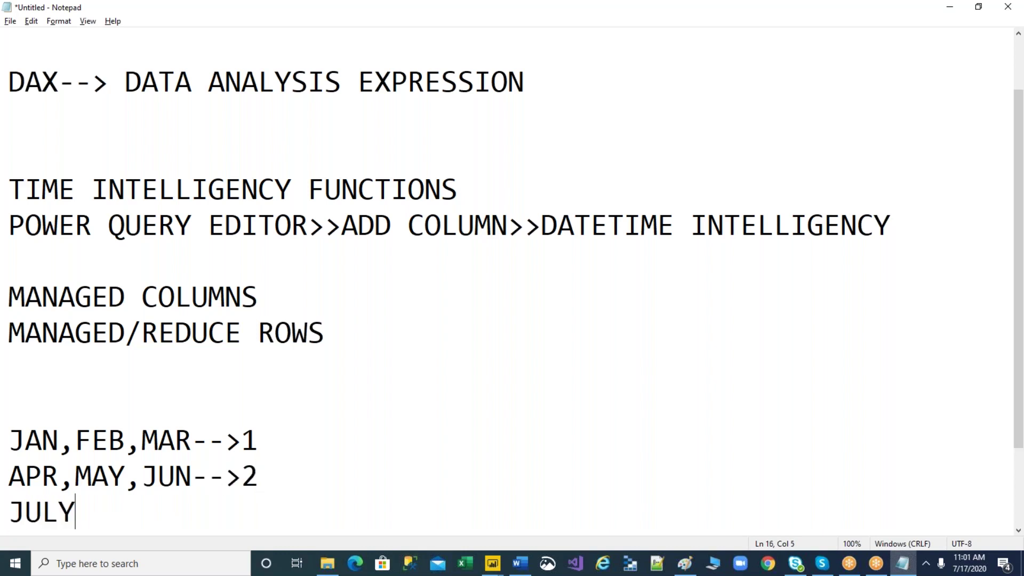
text(_AUG)
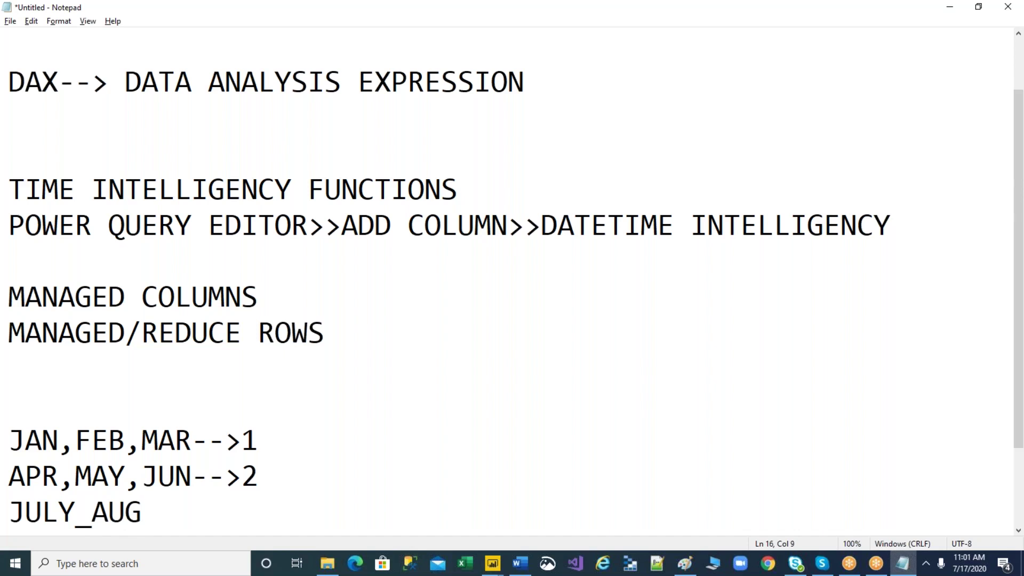
text(,SEP-->3)
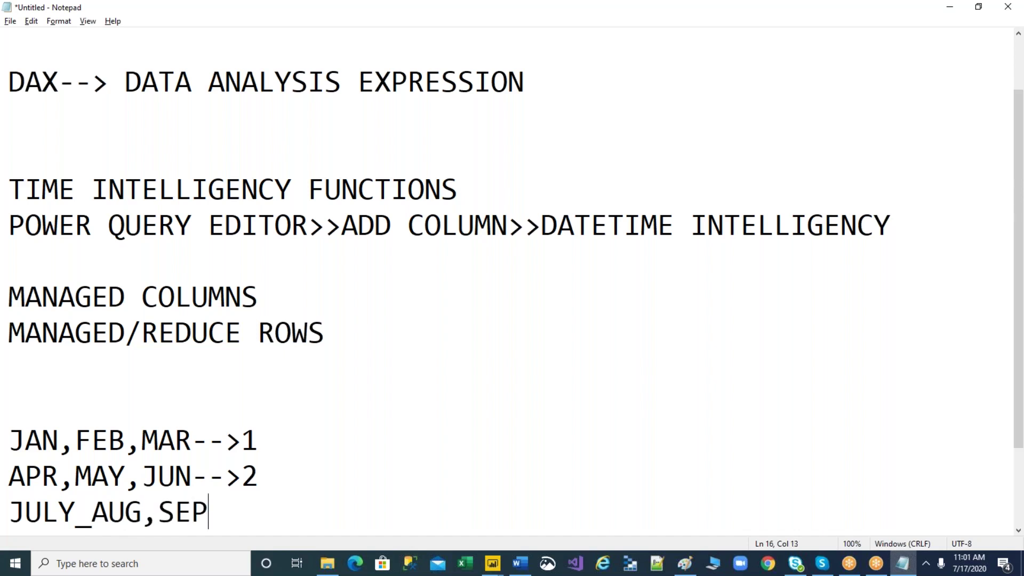
key(Return)
text(OCT,)
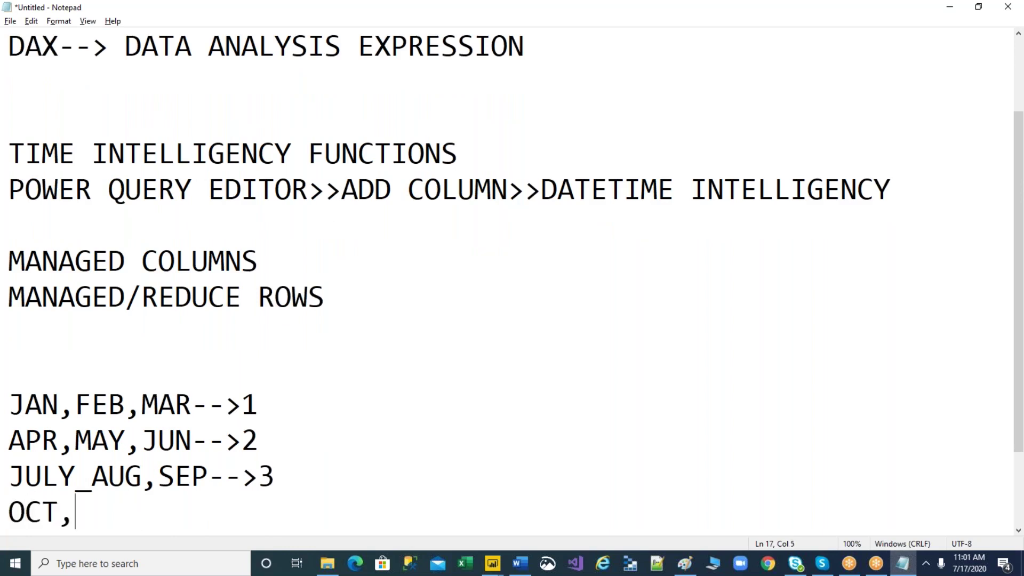
text(NOV,DEC)
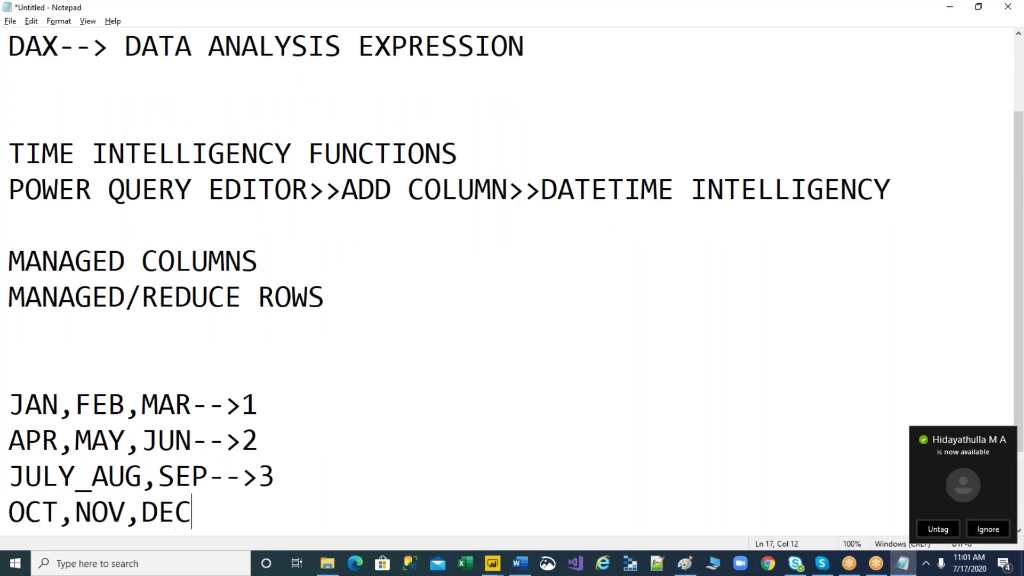
text(-->4)
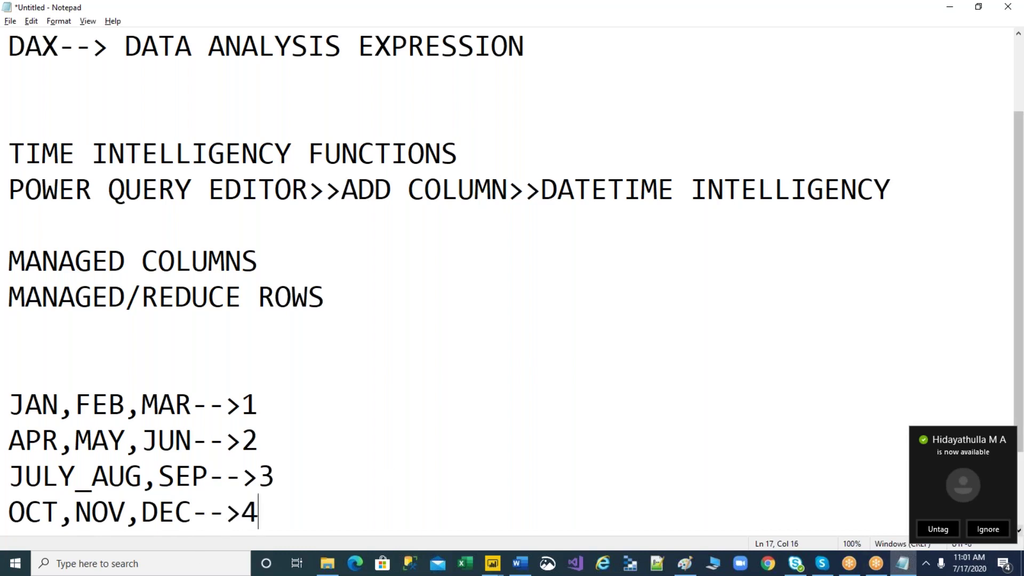
click(800, 565)
scroll(95, 376, down, 2)
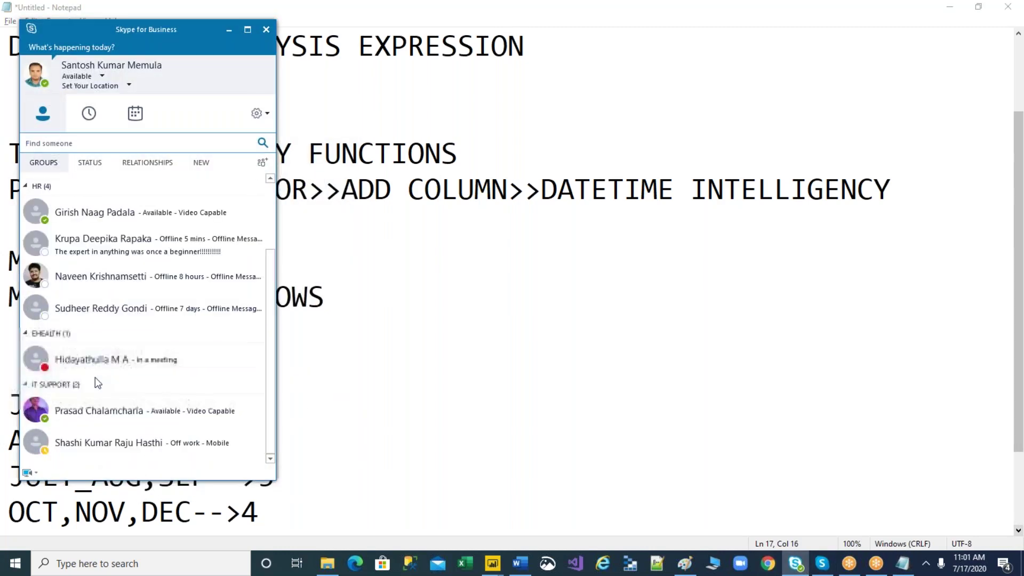
click(491, 404)
key(alt+Tab)
key(alt+Tab)
key(alt+Tab)
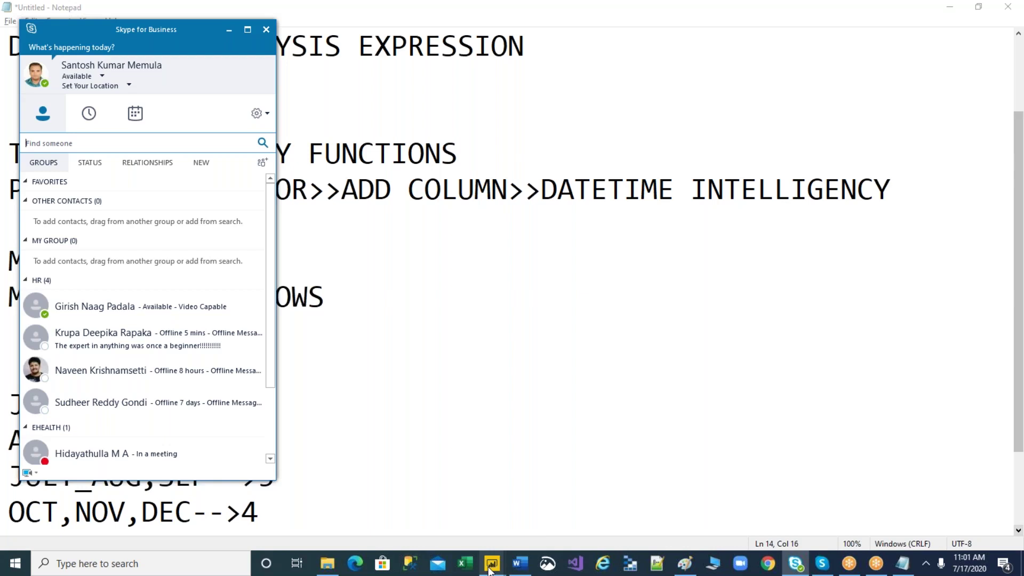
- Switch to Power Query Editor and add a Start of Quarter column based on FullDateAlternateKey
mouse_move(492, 563)
click(587, 529)
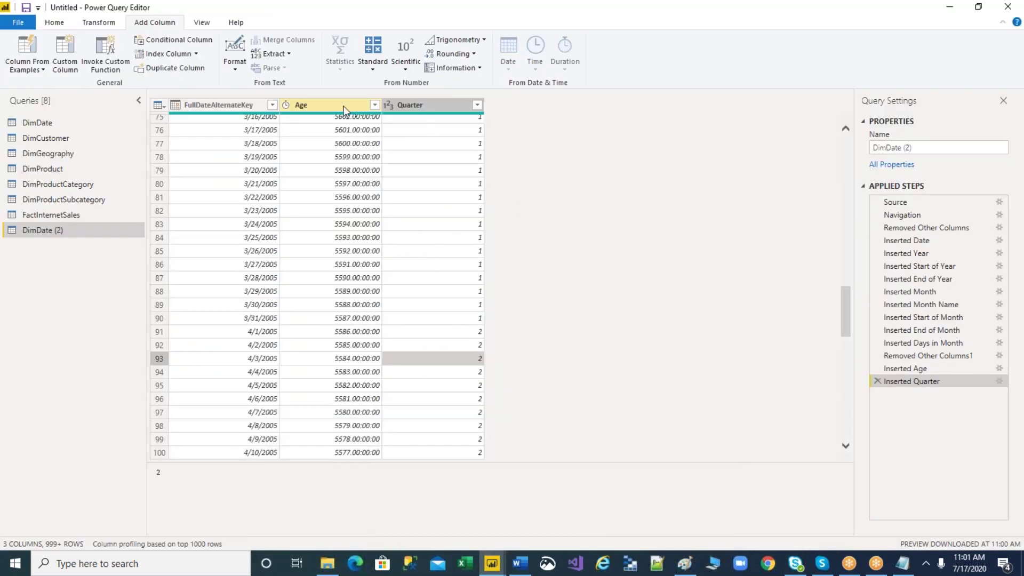
click(229, 105)
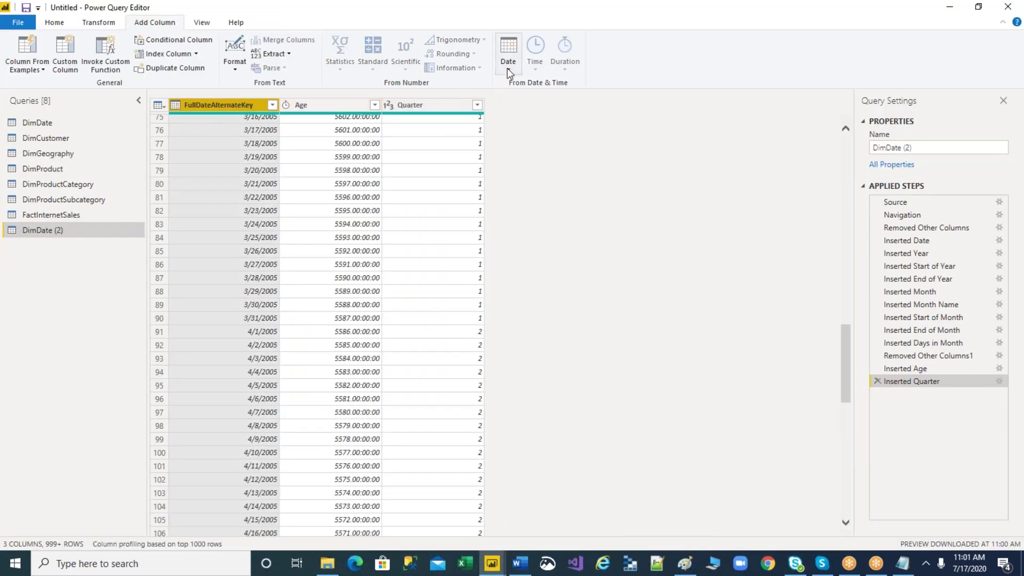
click(508, 53)
mouse_move(538, 161)
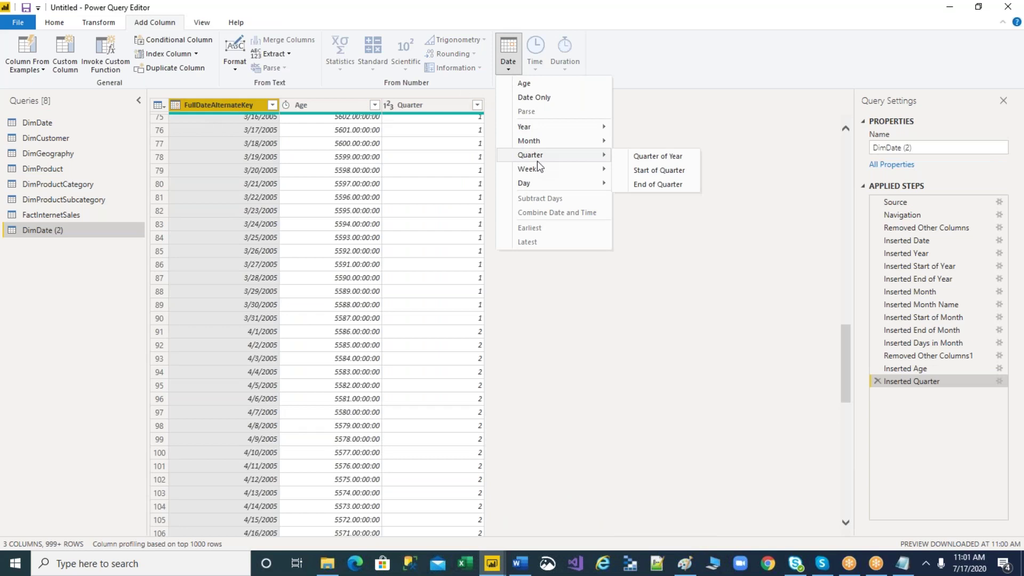
click(657, 170)
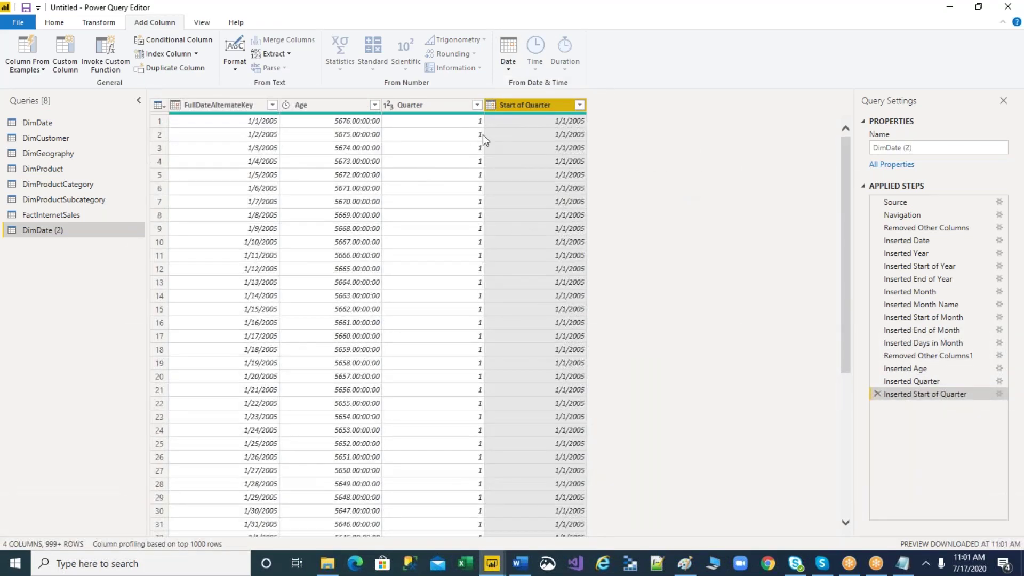
- Compare the Quarter and Start of Quarter values in the first row and where the second quarter begins
click(555, 125)
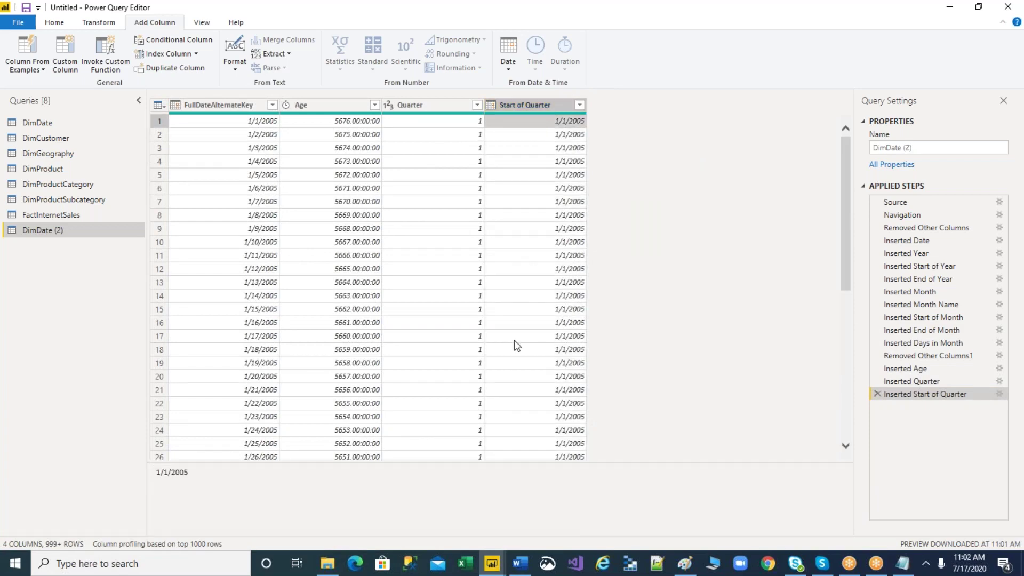
scroll(521, 384, down, 8)
scroll(502, 415, down, 16)
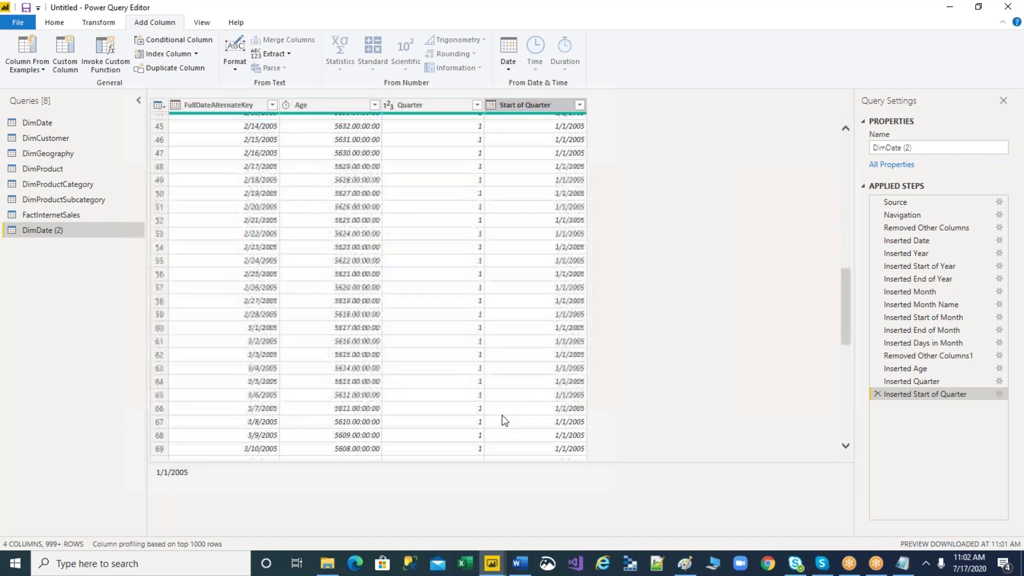
click(469, 331)
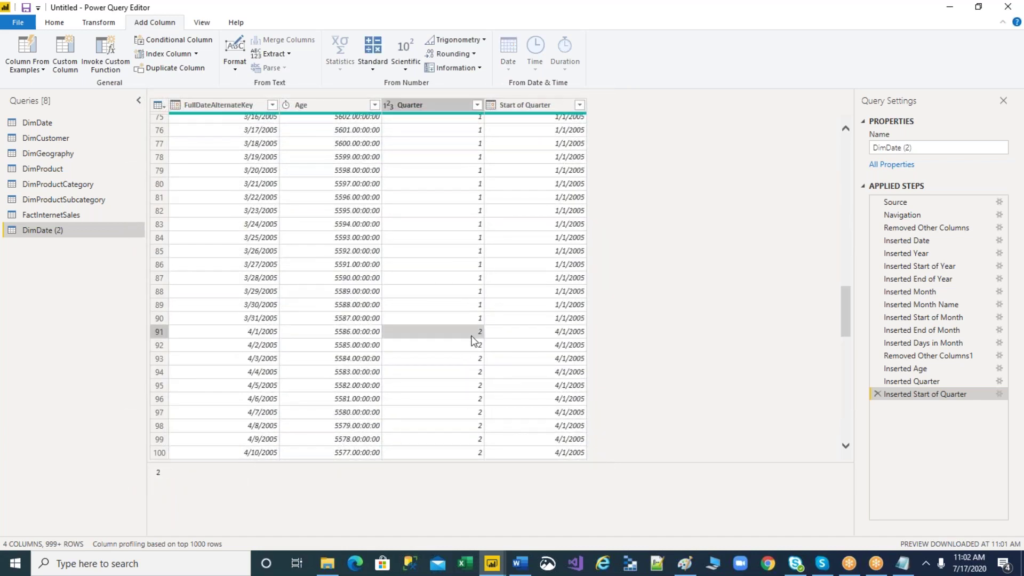
click(553, 335)
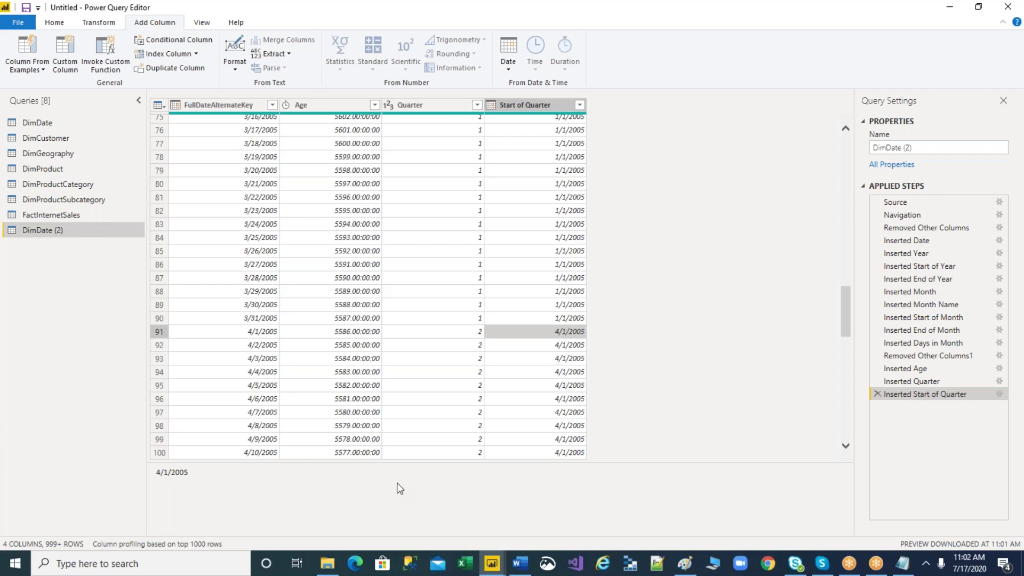
- Add an End of Quarter column based on FullDateAlternateKey
scroll(183, 383, up, 1)
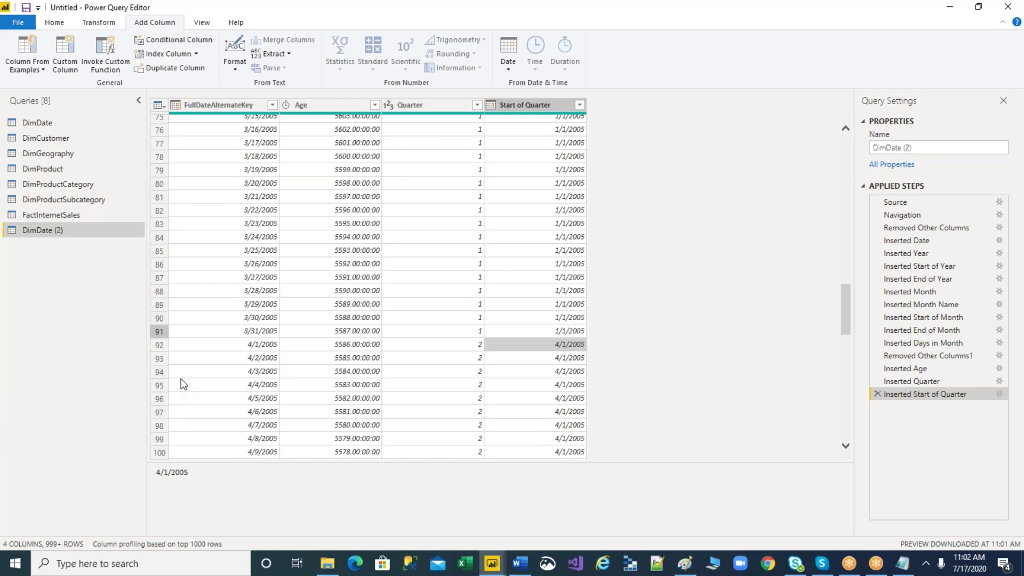
scroll(183, 383, up, 1)
click(219, 105)
click(508, 54)
mouse_move(530, 155)
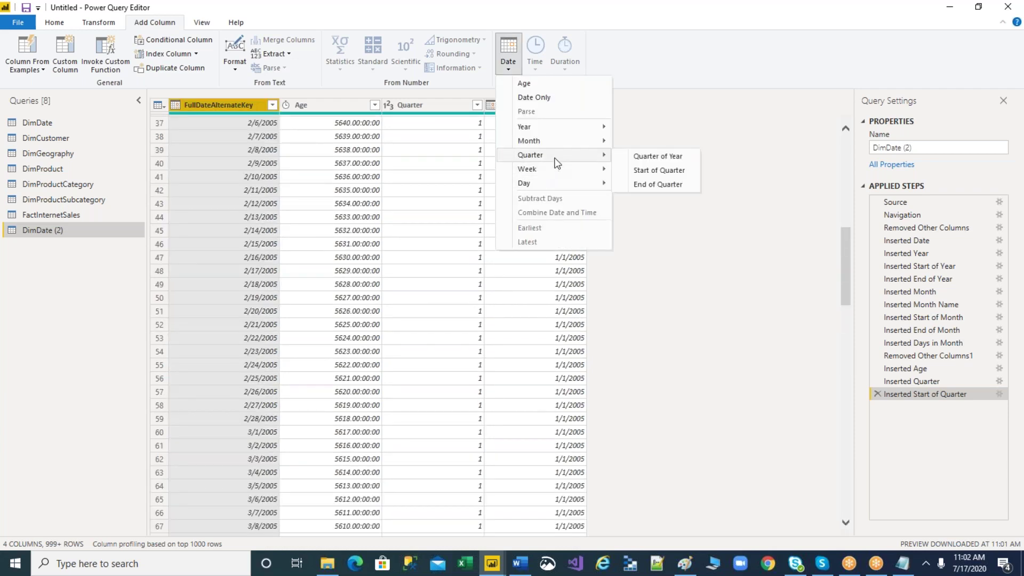
click(648, 186)
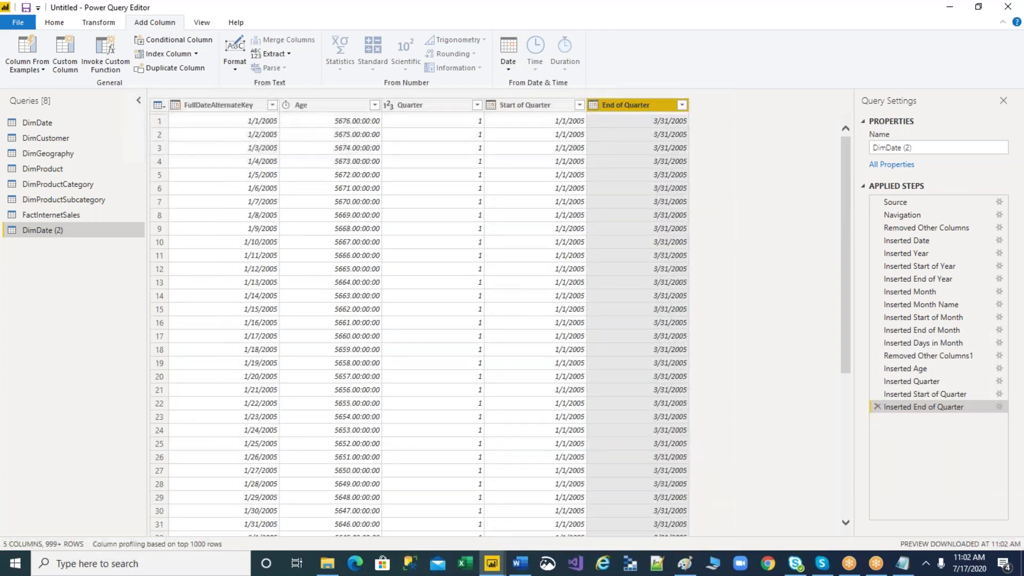
- Check the first row's quarter start and end dates against the JAN,FEB,MAR line in the Notepad notes
click(554, 121)
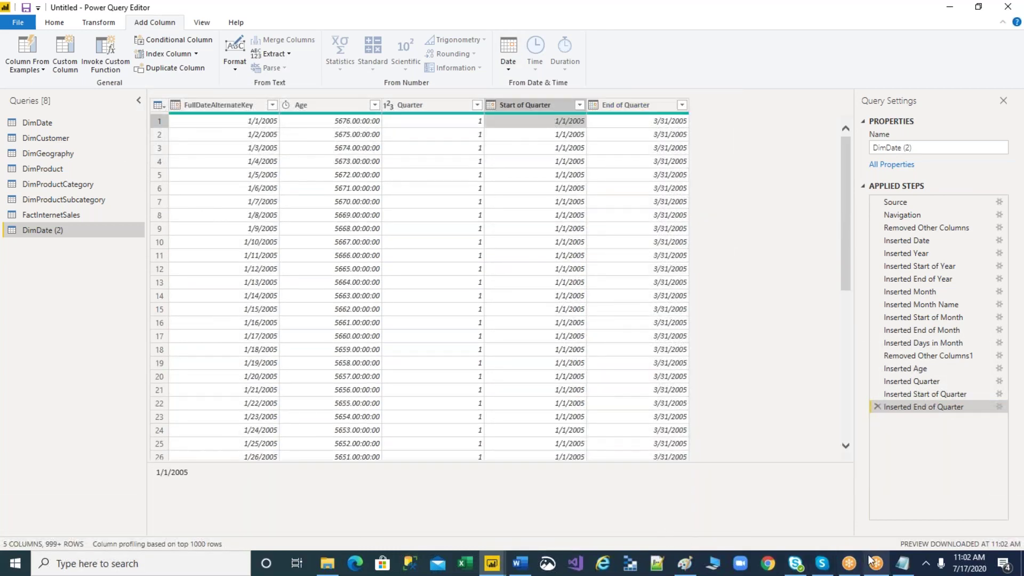
click(893, 564)
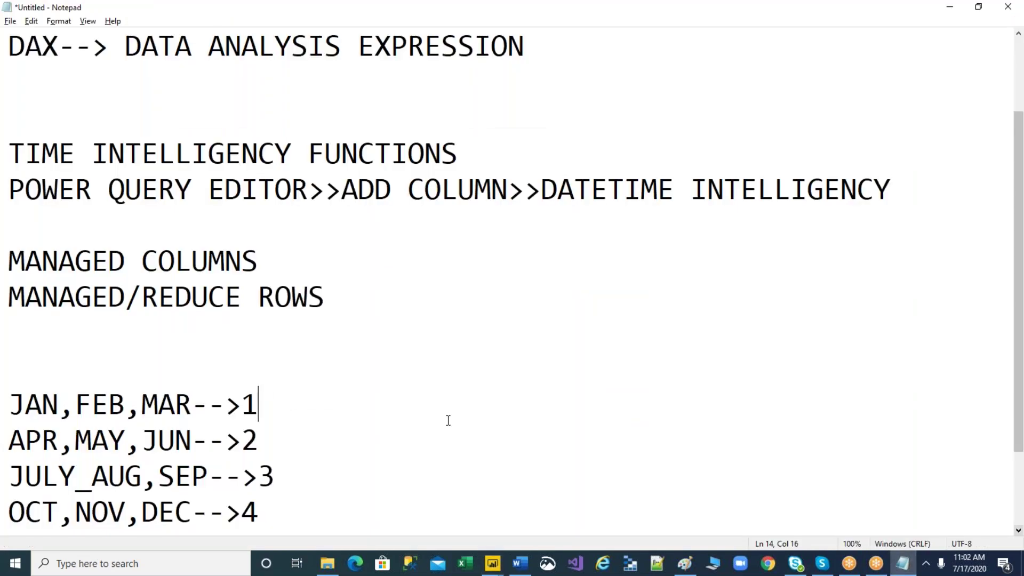
double_click(178, 413)
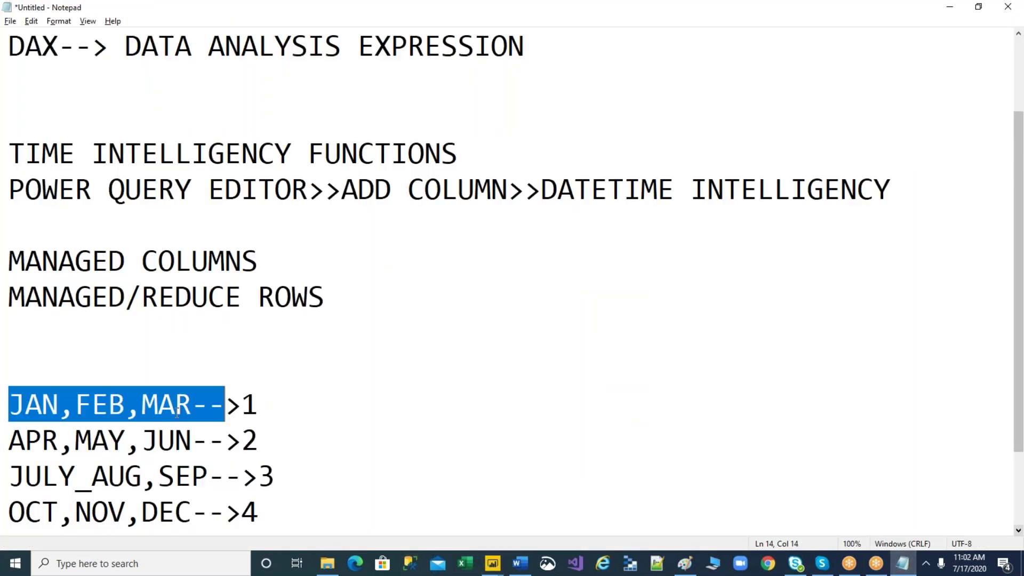
click(178, 413)
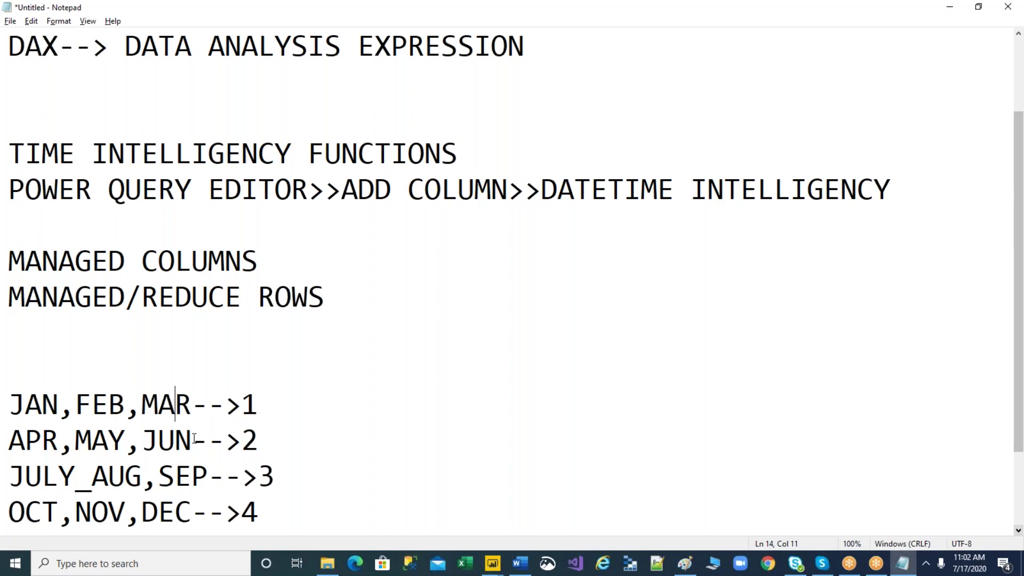
- Compare the first- and second-quarter End of Quarter dates in Power Query Editor with the APR,MAY,JUN-->2 line in the Notepad notes
key(alt+Tab)
click(685, 122)
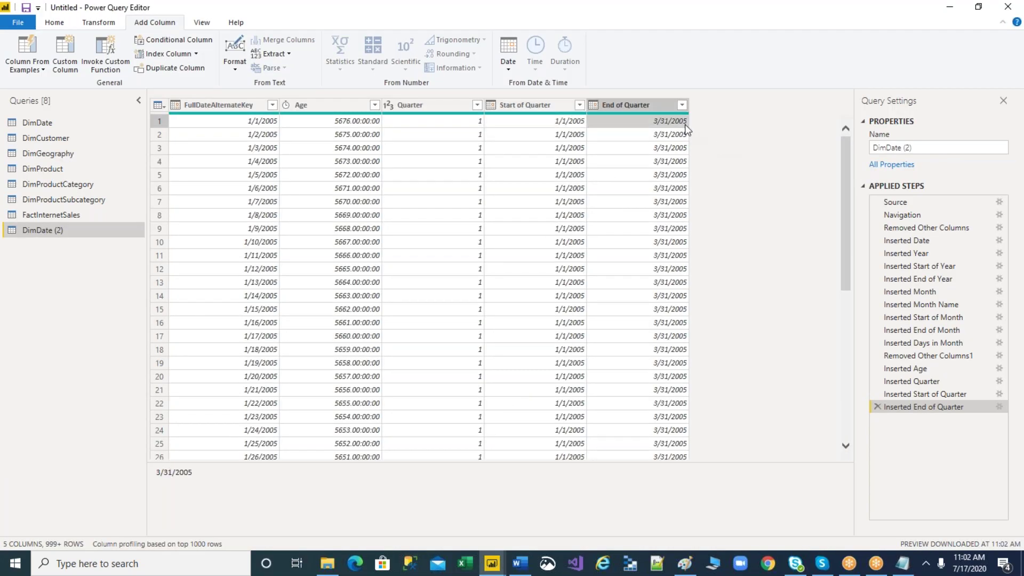
key(alt+Tab)
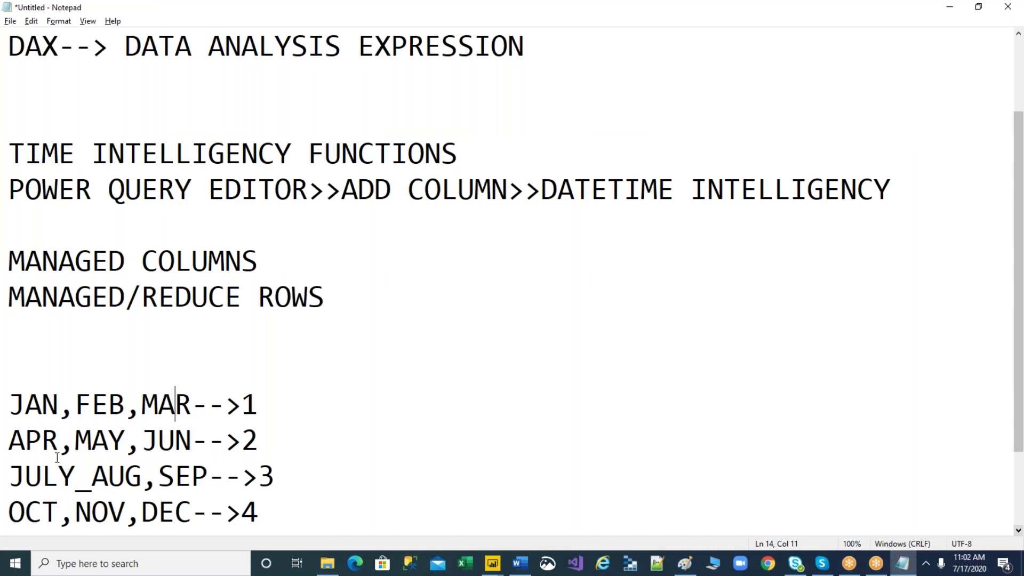
drag(9, 441, 192, 442)
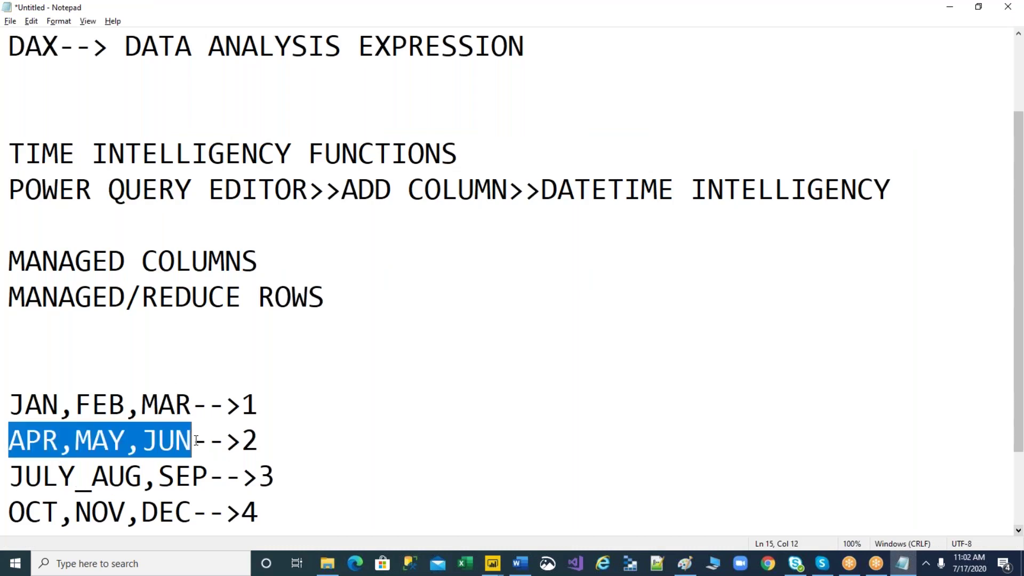
double_click(253, 443)
key(alt+Tab)
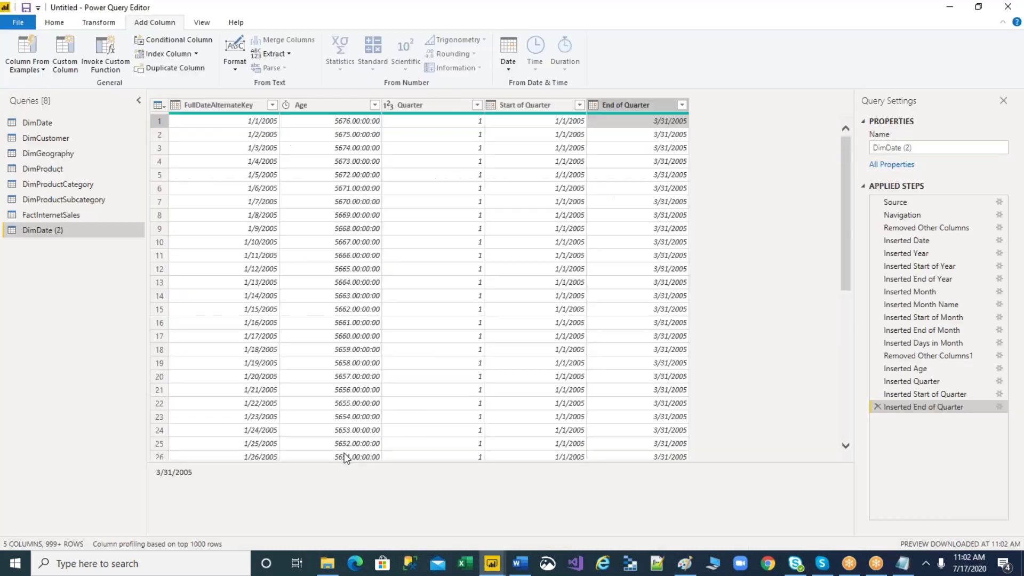
scroll(675, 400, down, 2)
scroll(674, 398, down, 15)
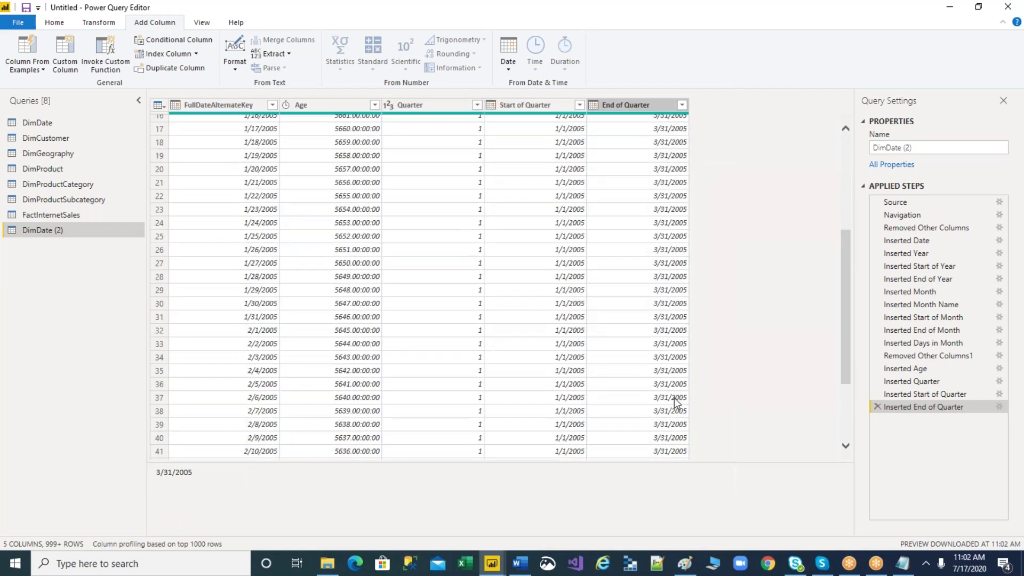
scroll(674, 398, down, 8)
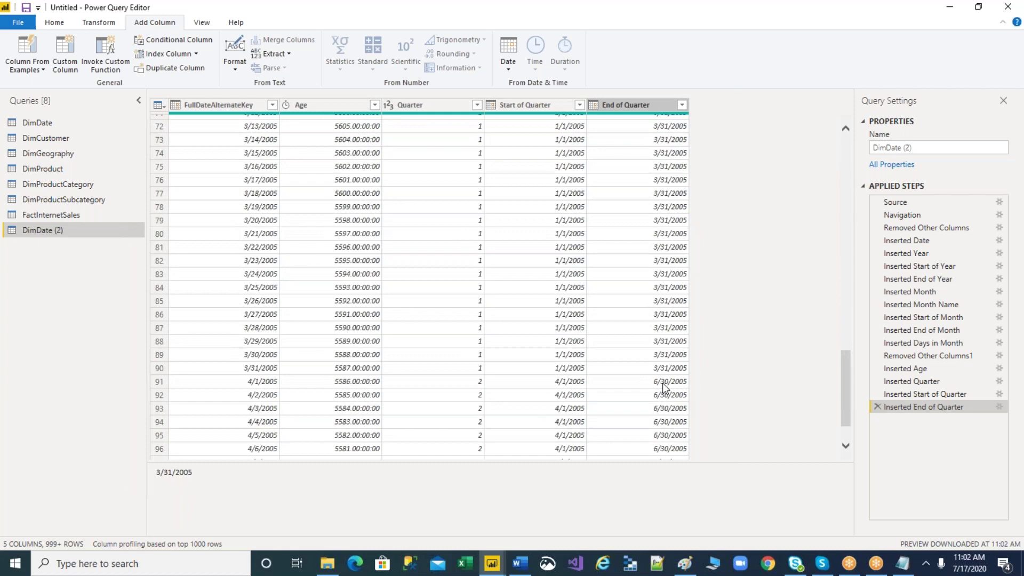
click(663, 383)
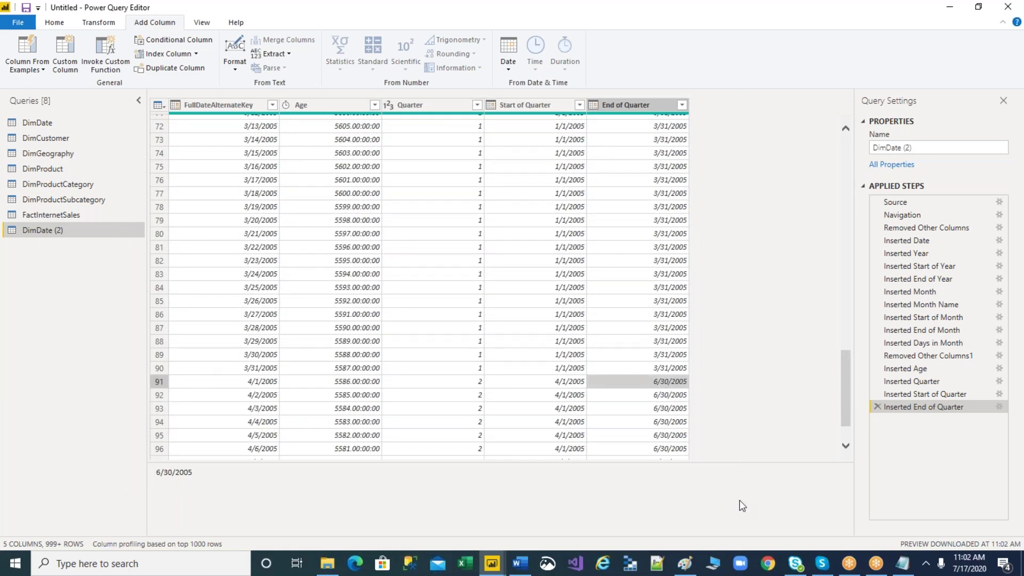
- Check the End of Quarter dates of the third-quarter rows against the JULY_AUG,SEP-->3 line in Notepad, returning to Power Query Editor
scroll(594, 439, down, 11)
scroll(594, 437, down, 20)
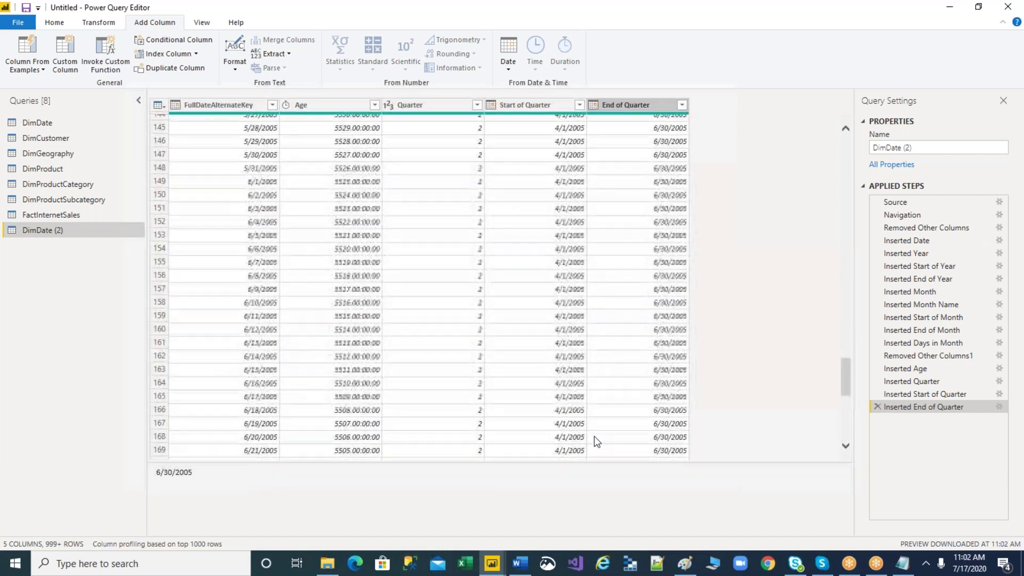
key(alt+Tab)
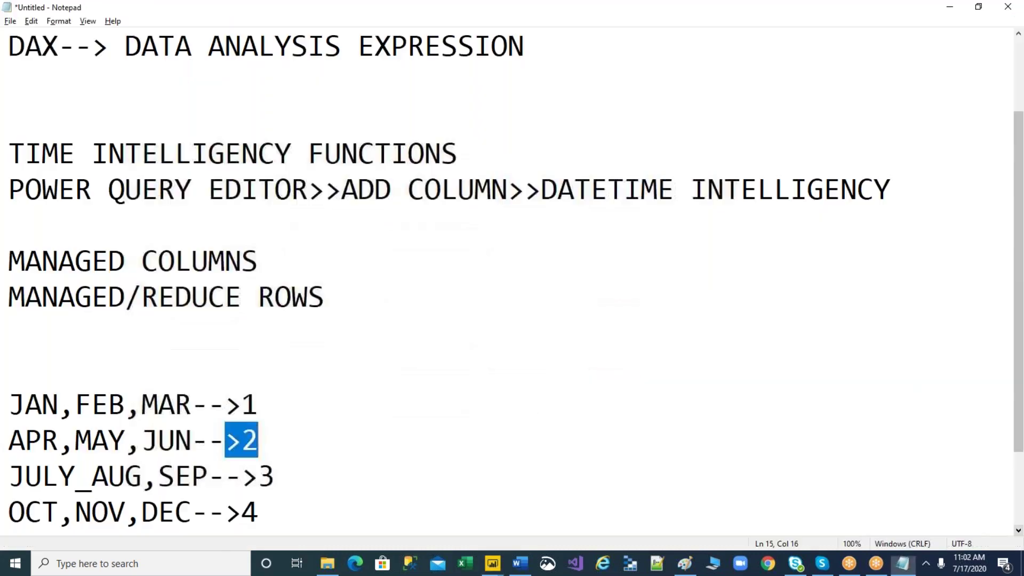
click(178, 480)
key(alt+Tab)
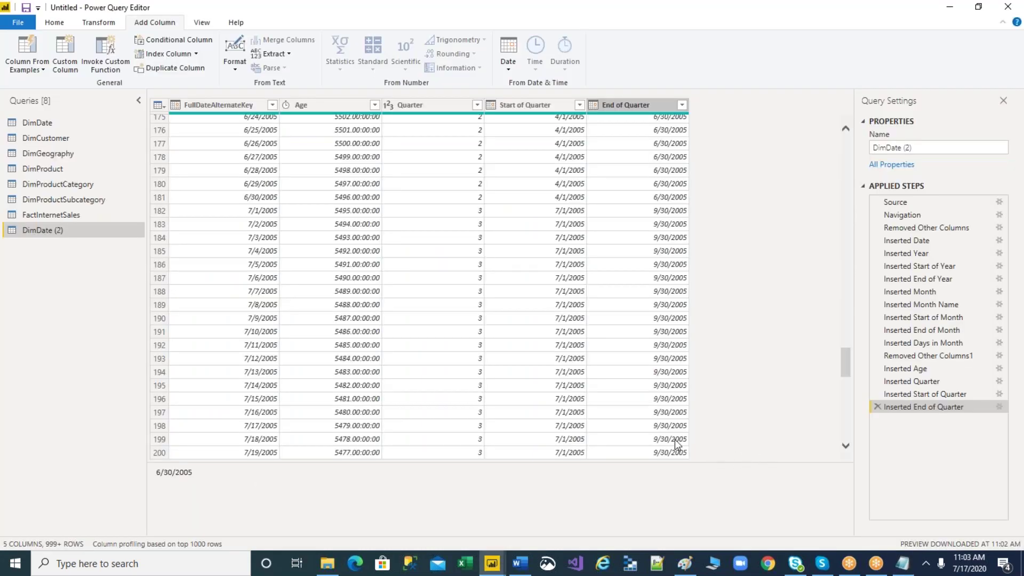
click(668, 334)
scroll(645, 427, down, 15)
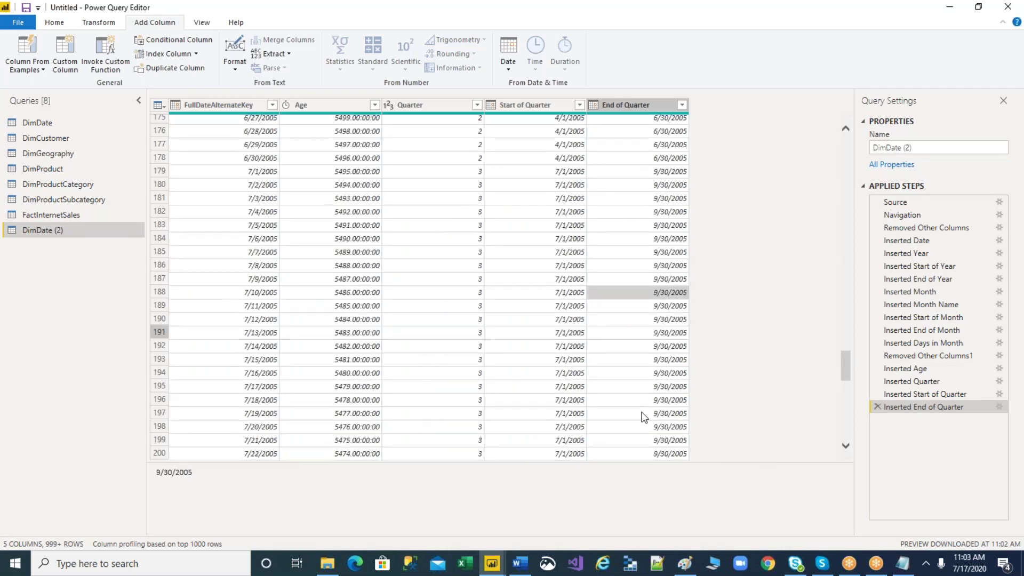
key(alt+Tab)
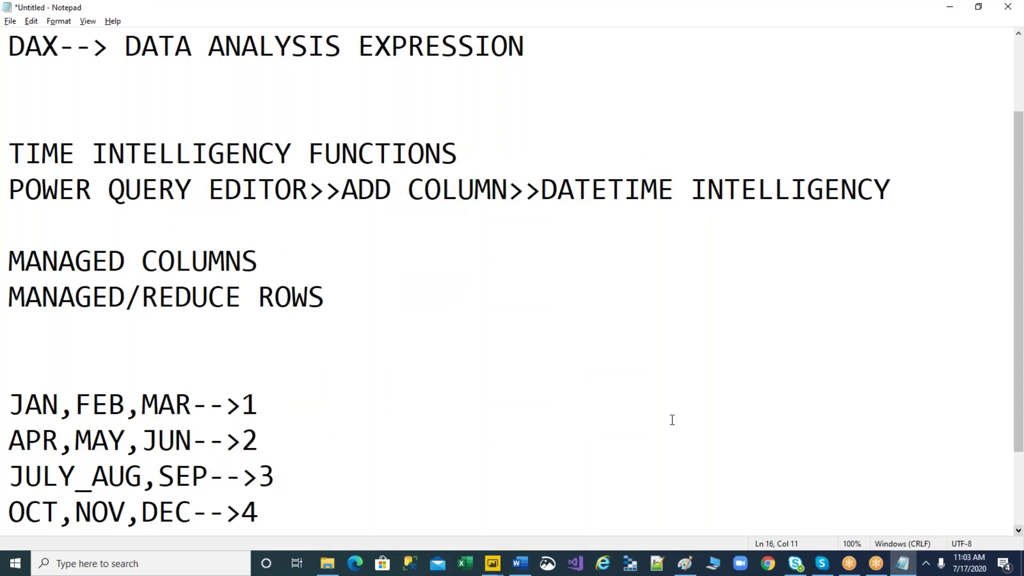
key(alt+Tab)
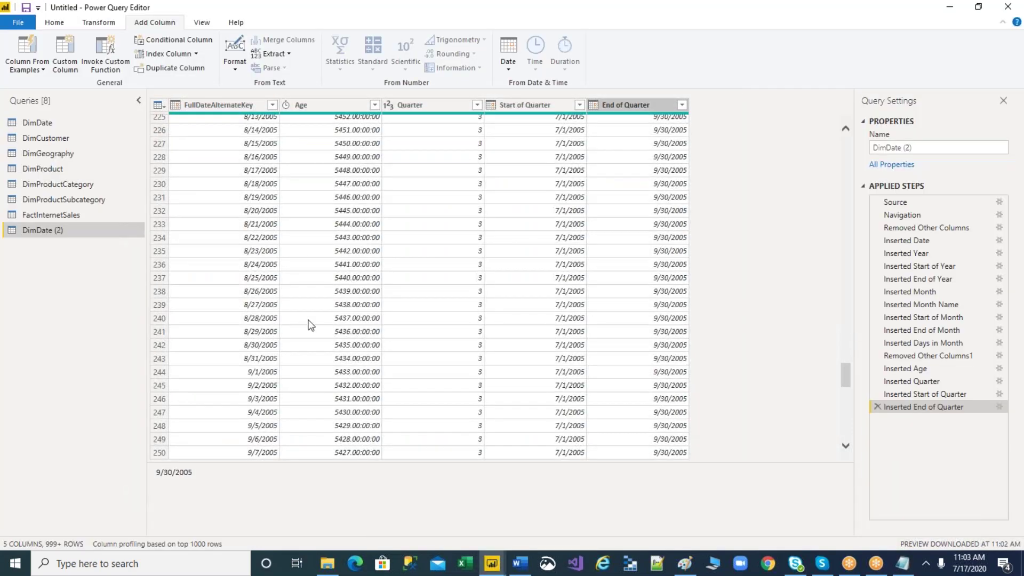
- Add a Week of Year column based on FullDateAlternateKey
click(232, 107)
click(508, 65)
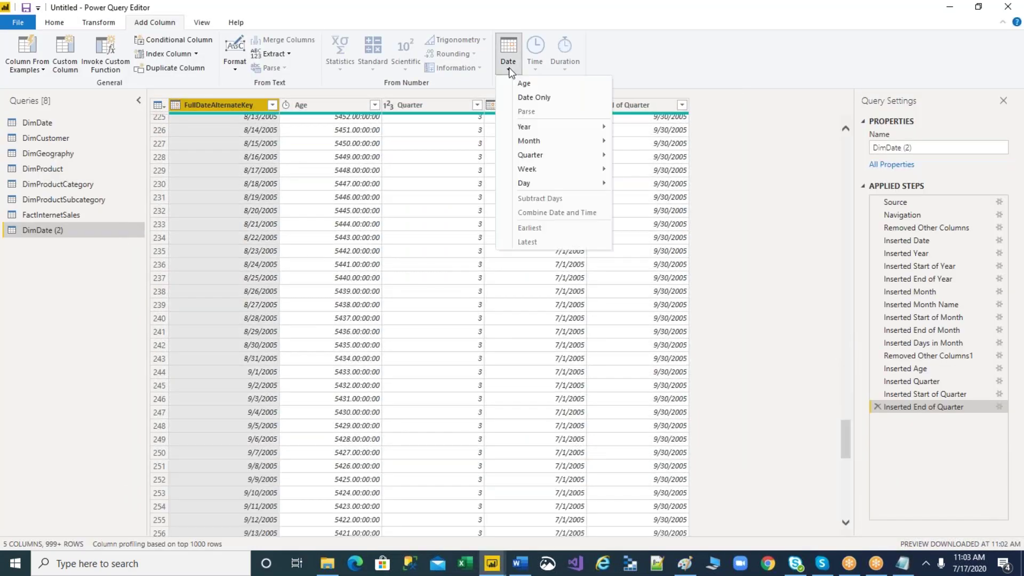
mouse_move(553, 171)
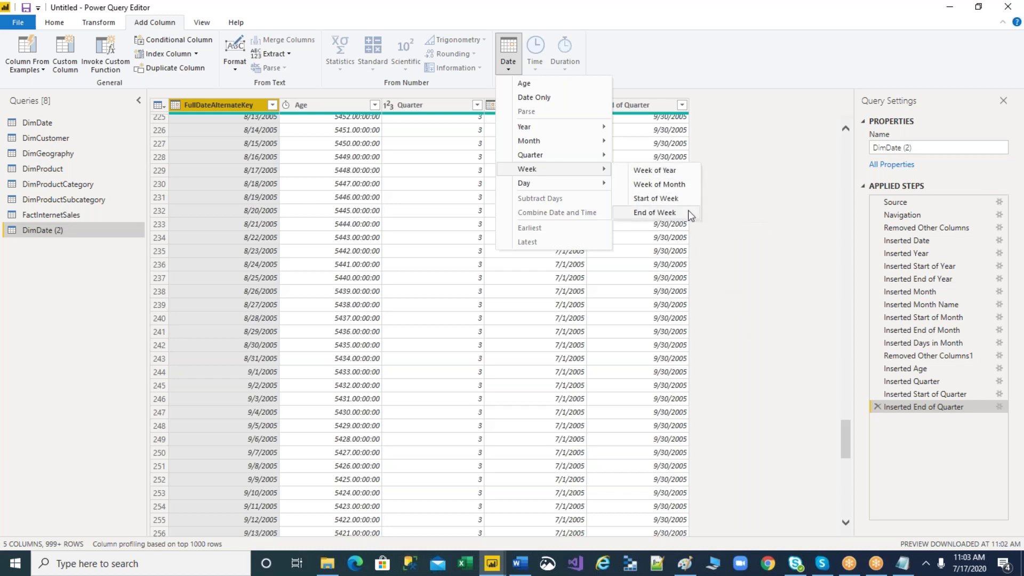
click(671, 176)
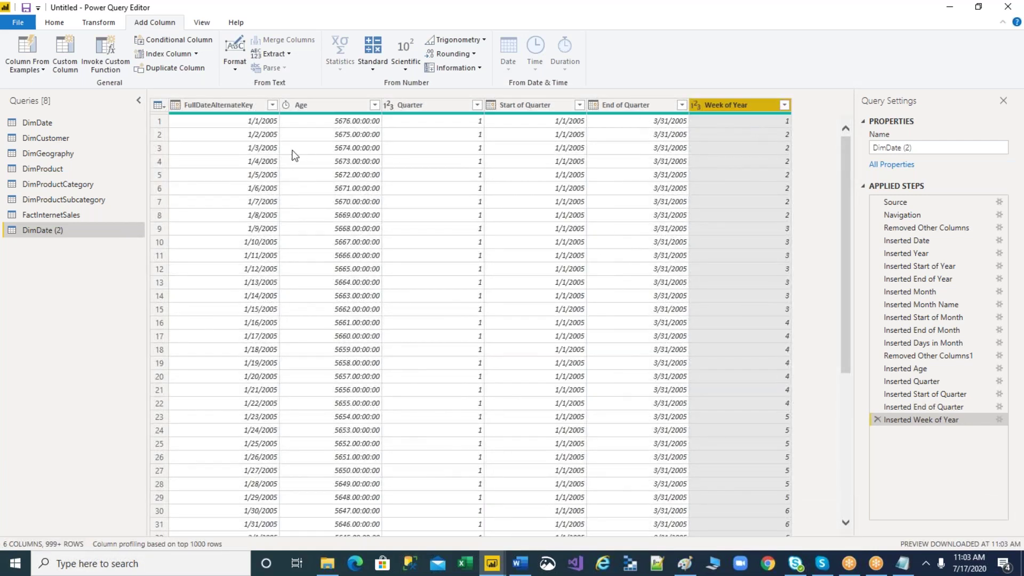
- Compare the January and February dates in FullDateAlternateKey with their Week of Year values
click(261, 123)
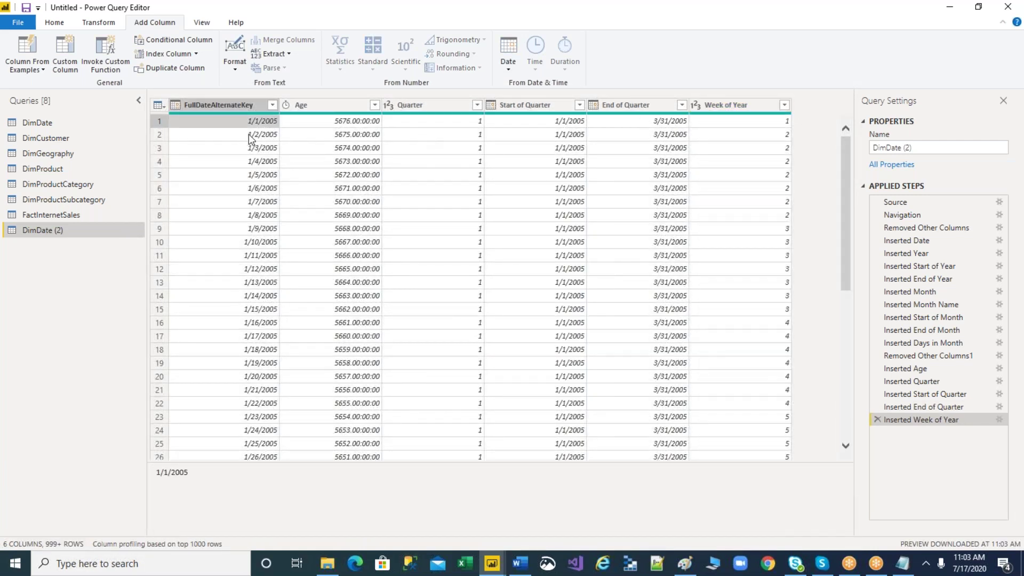
click(249, 134)
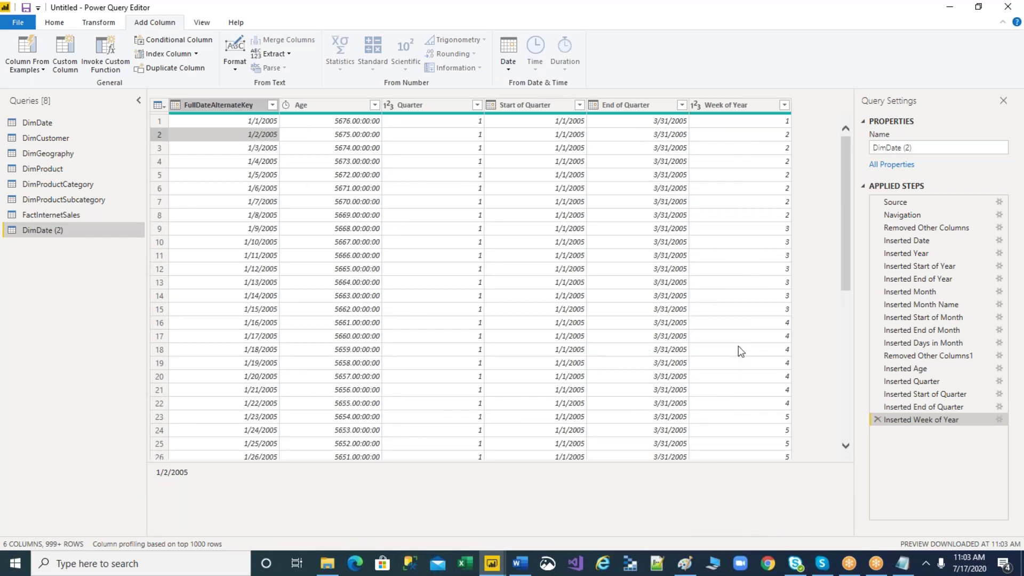
scroll(738, 346, down, 8)
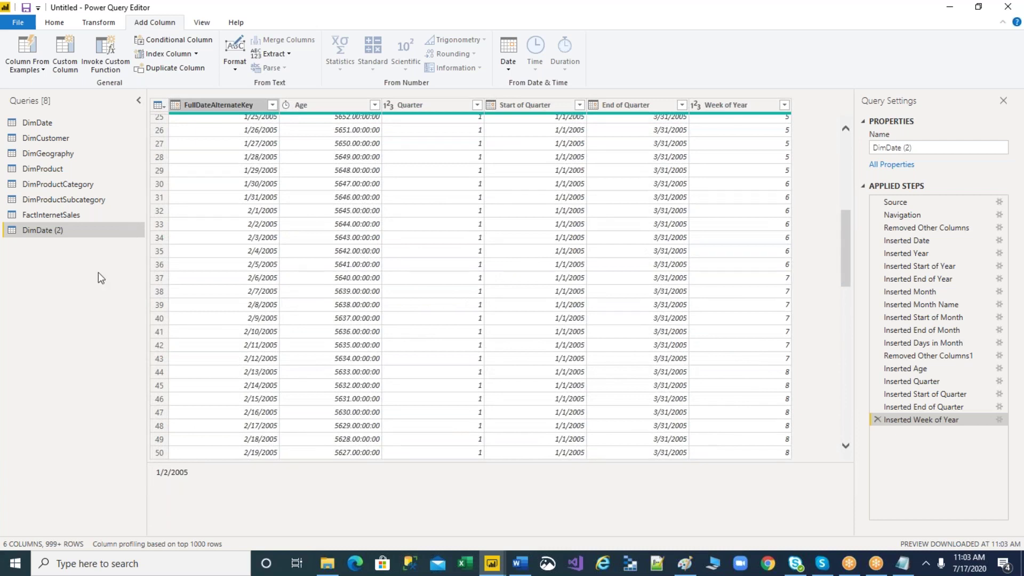
click(508, 68)
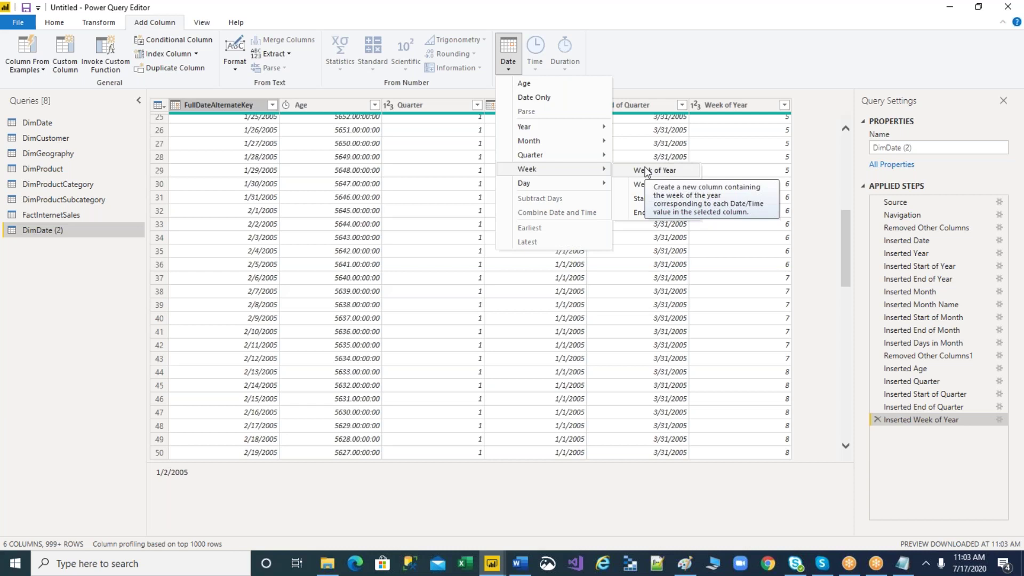
click(258, 190)
click(254, 185)
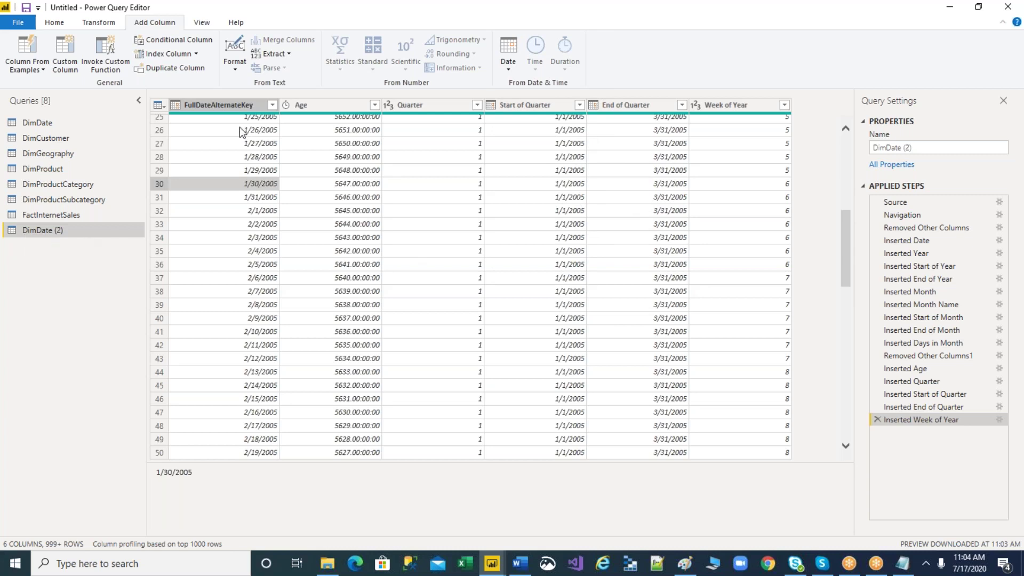
- Add a Week of Month column based on FullDateAlternateKey and check its values where January passes into February
click(197, 104)
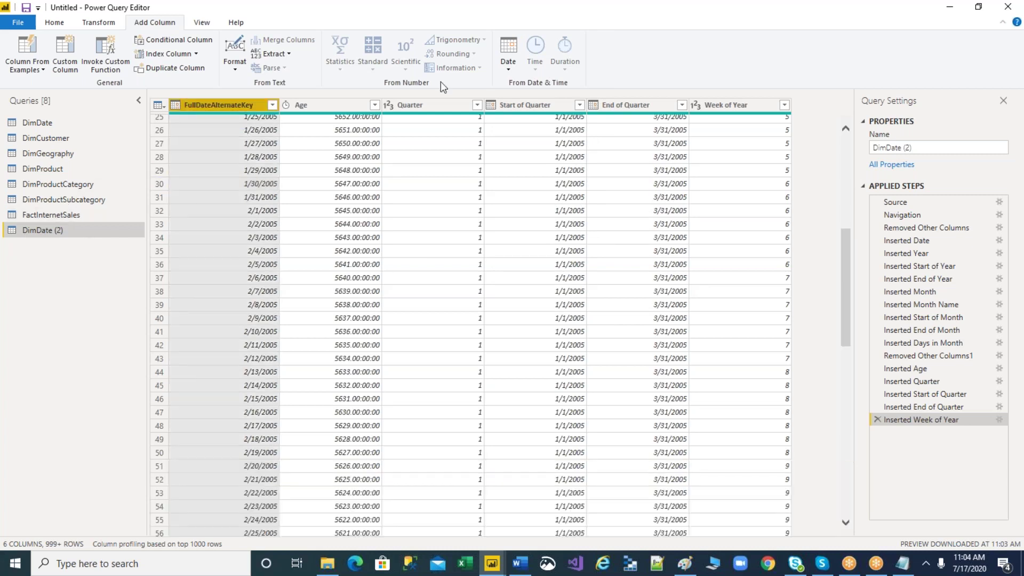
click(503, 72)
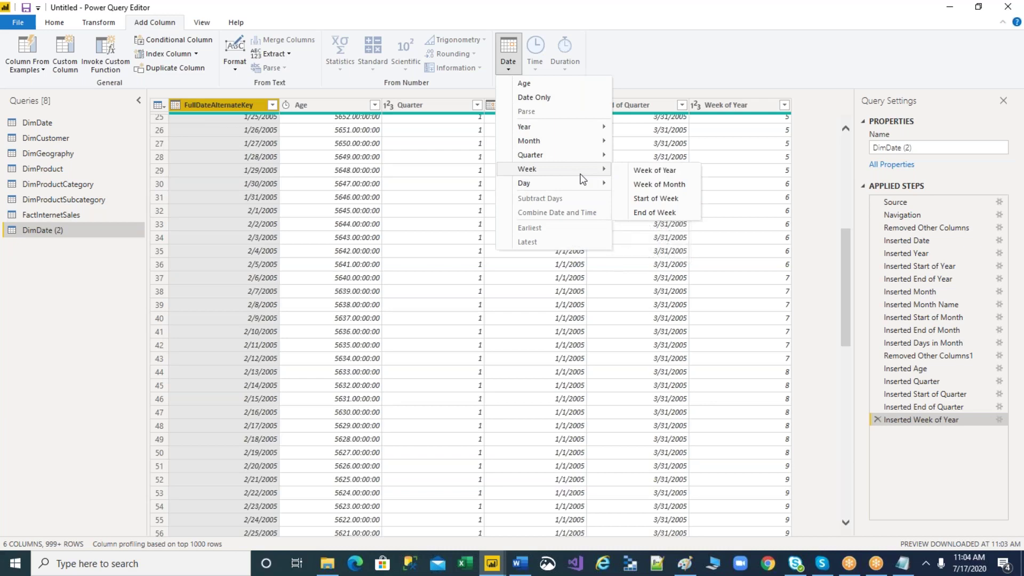
click(650, 186)
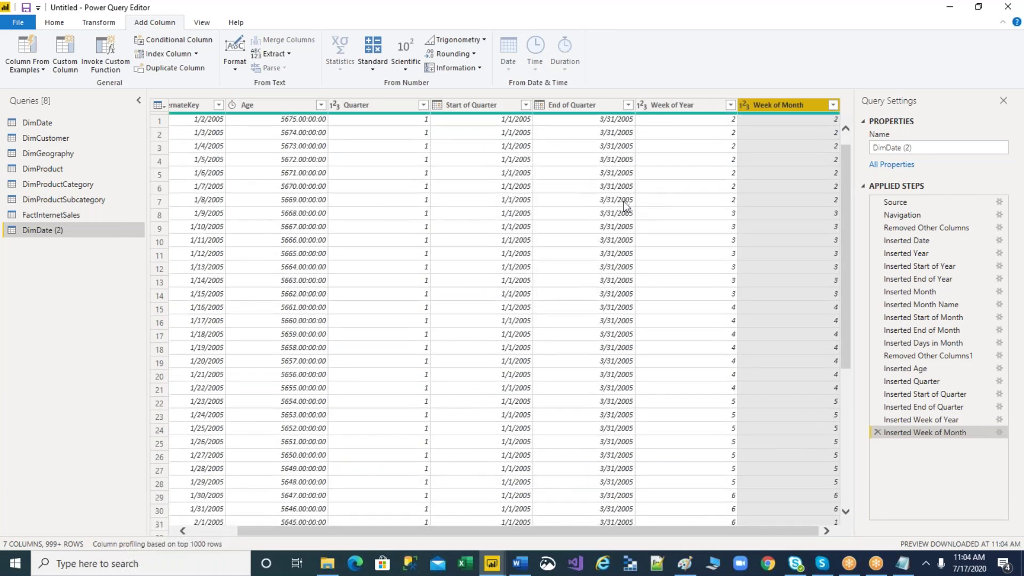
scroll(235, 262, down, 6)
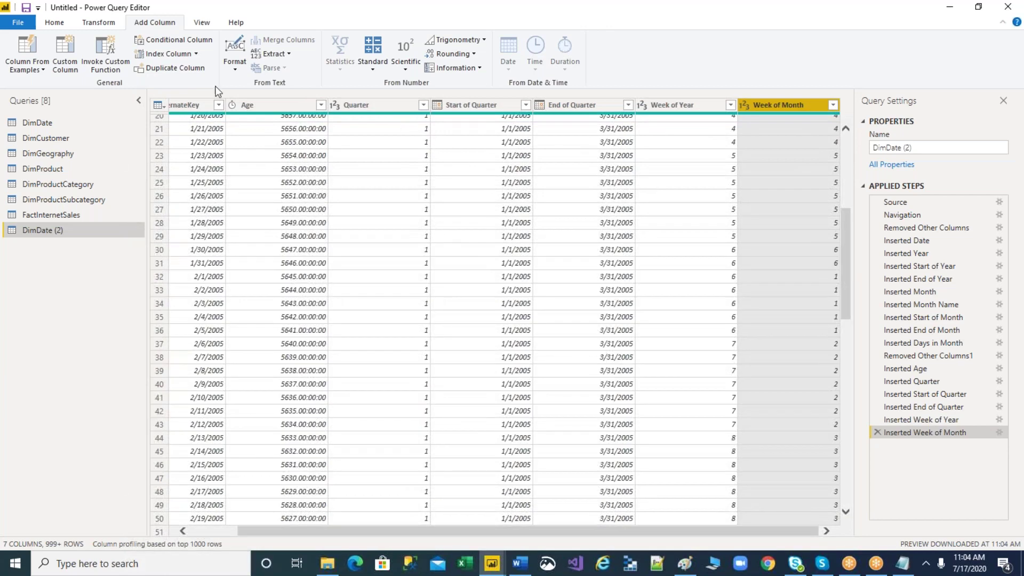
- Add a Name of Day column based on FullDateAlternateKey and bring it into view
click(175, 106)
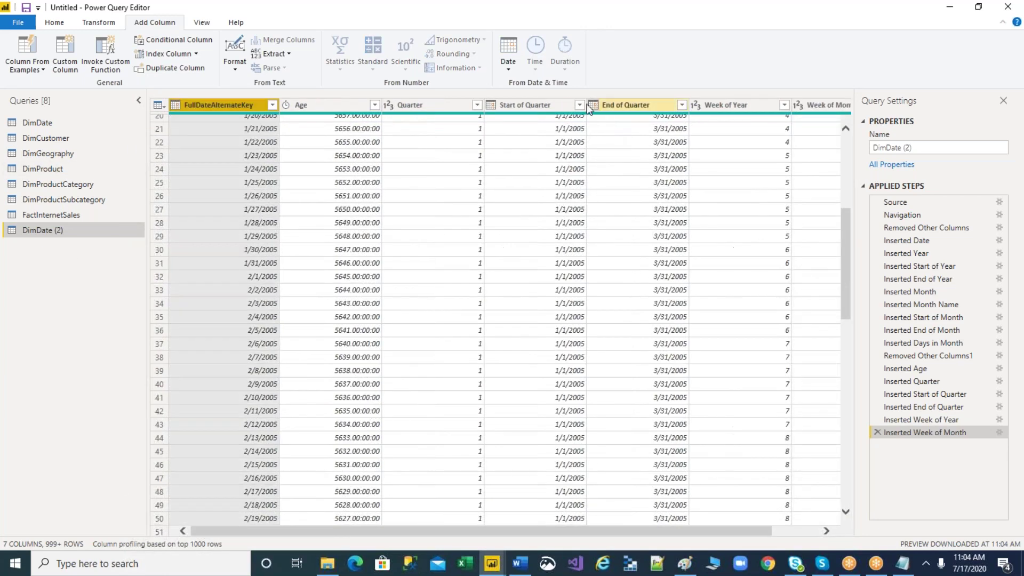
click(508, 53)
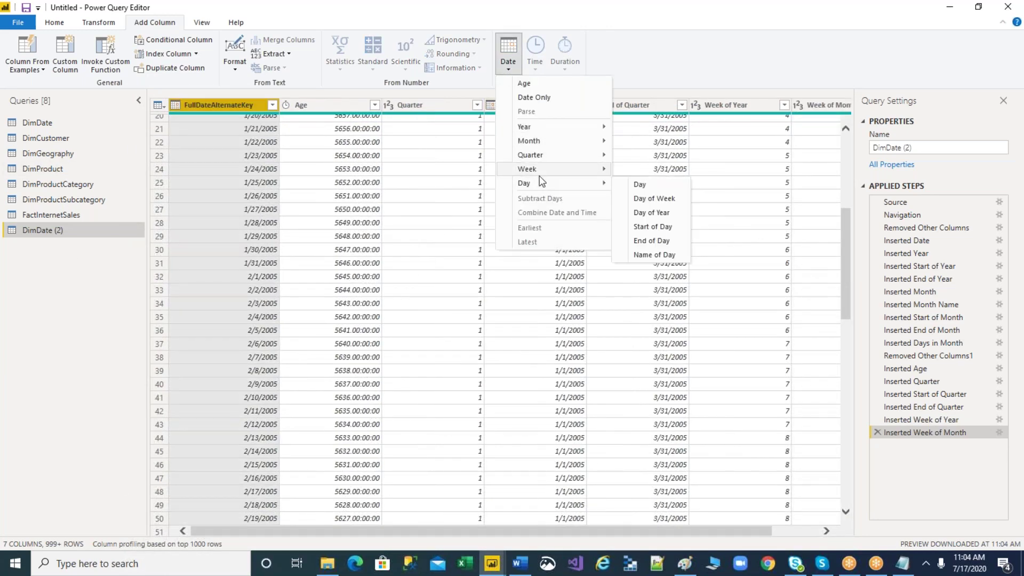
mouse_move(550, 185)
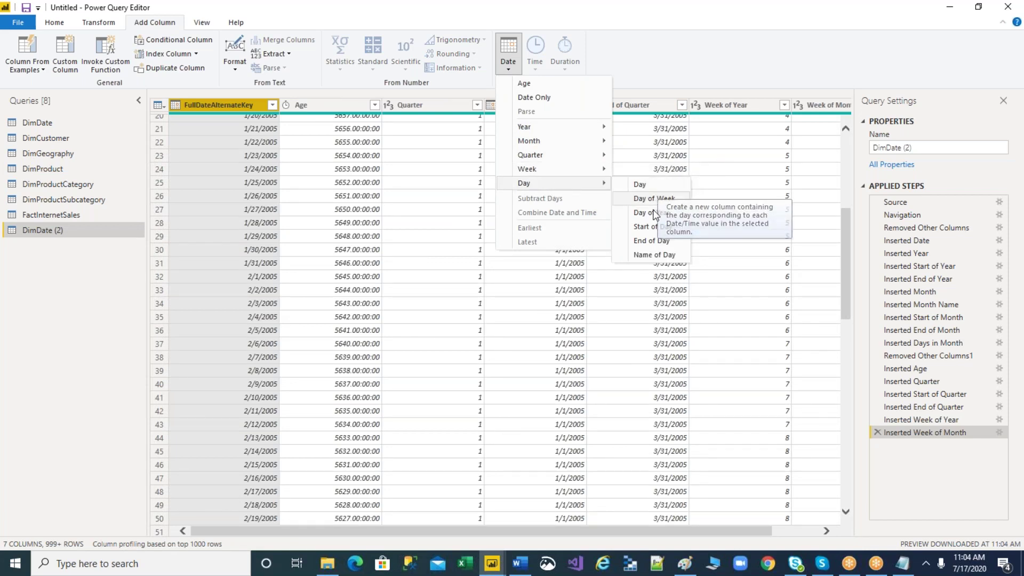
click(654, 255)
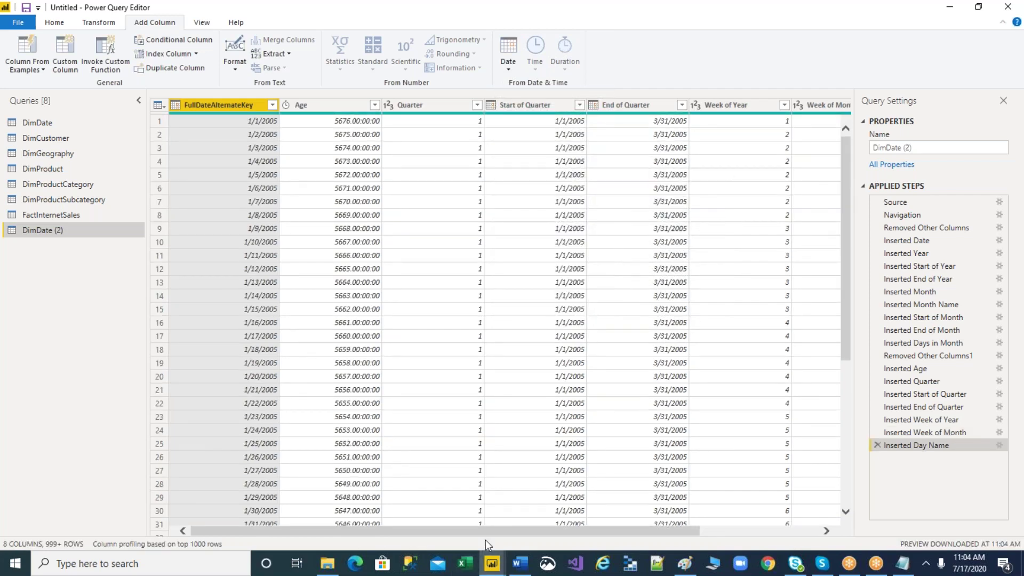
drag(486, 531, 623, 528)
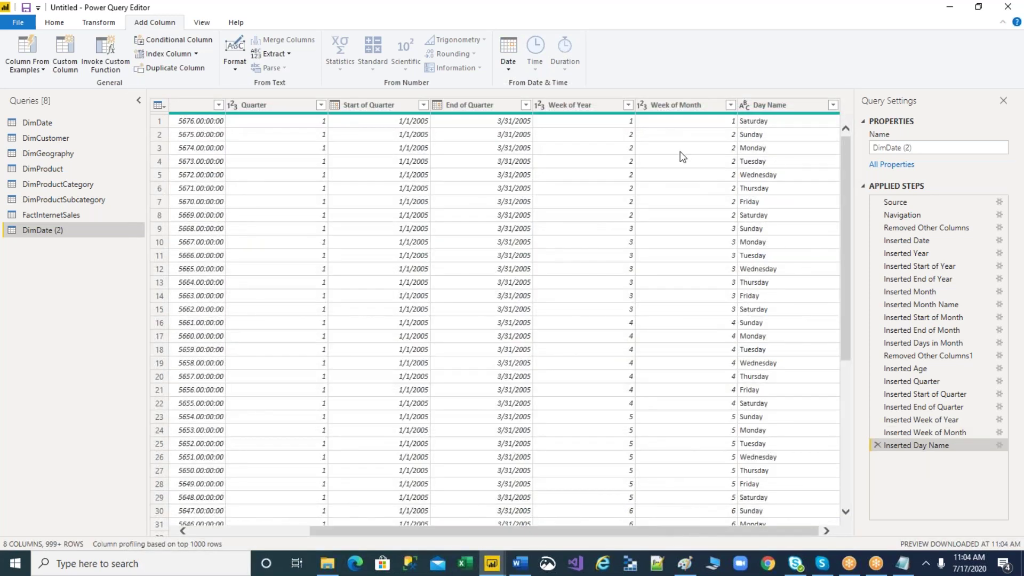
- Inspect the Day Name values in the rows for the first week of January 2005
click(774, 138)
click(775, 150)
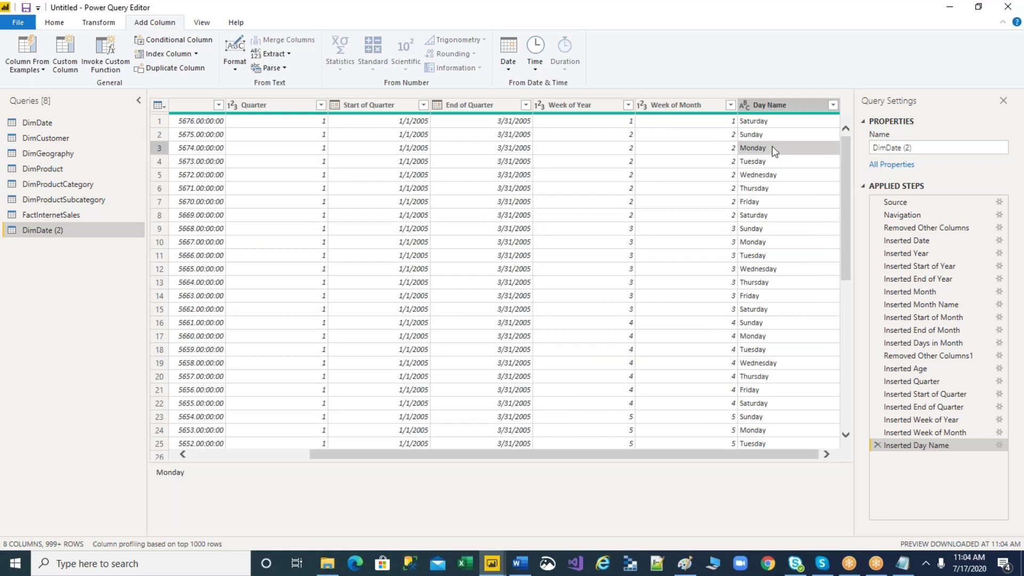
click(770, 163)
click(775, 189)
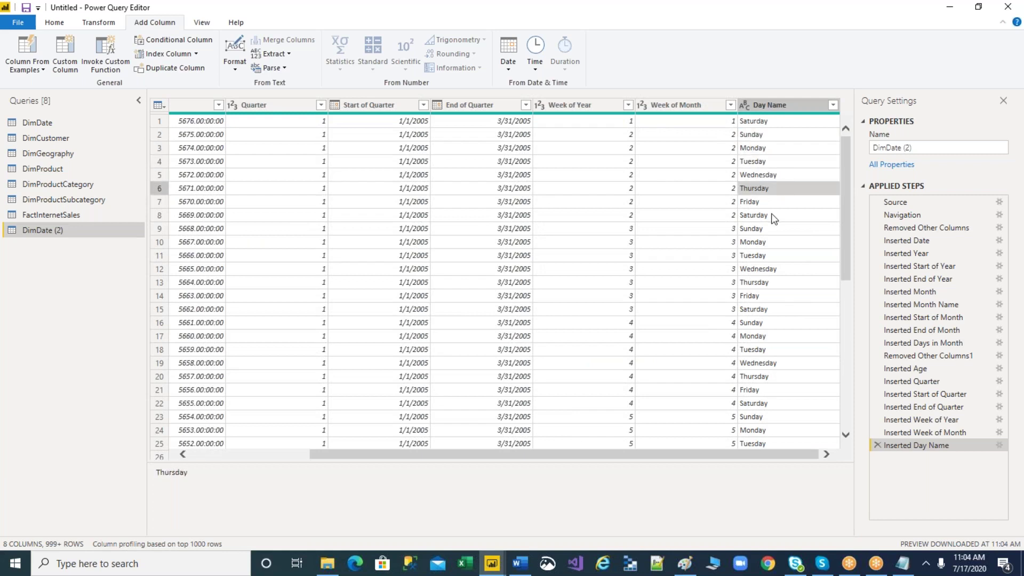
click(773, 216)
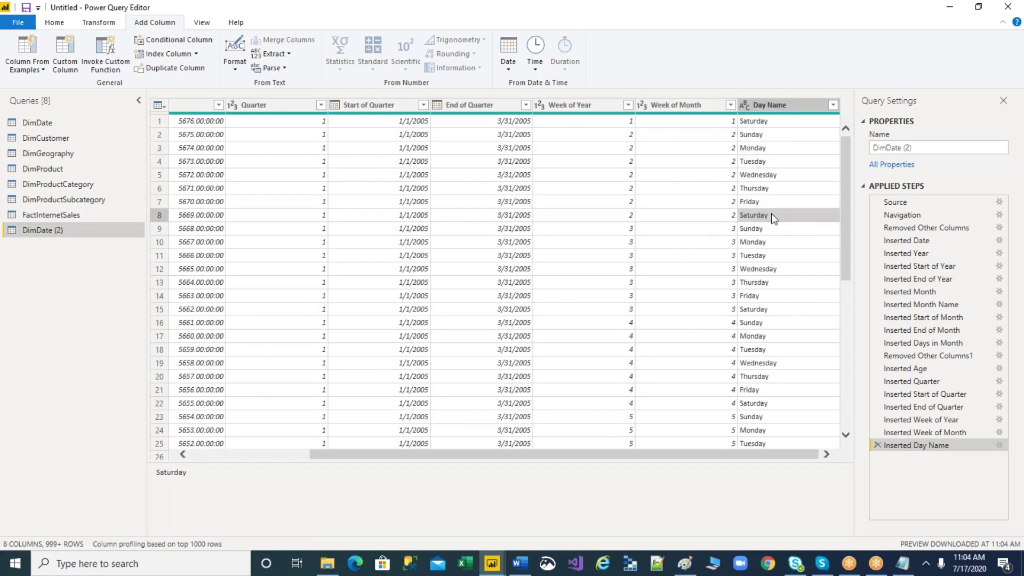
- Review the values of row 8 across its columns between Day Name and FullDateAlternateKey
key(Left)
key(Left)
key(Left)
key(Left)
key(Left)
key(Left)
key(Left)
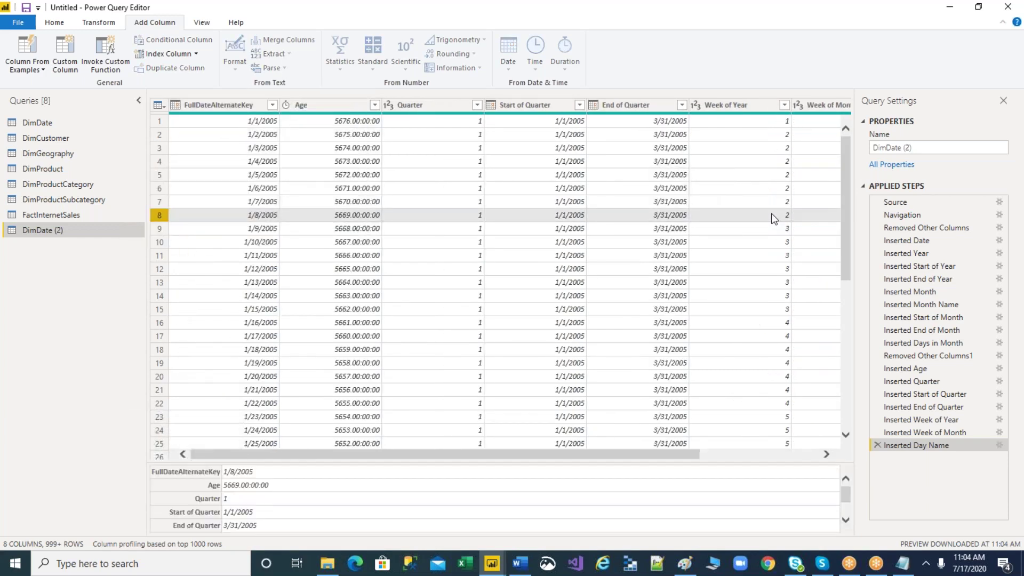
key(Right)
key(Right)
key(Right)
key(Right)
key(Right)
key(Right)
key(Right)
key(Right)
key(Left)
key(Left)
key(Left)
key(Left)
key(Left)
key(Left)
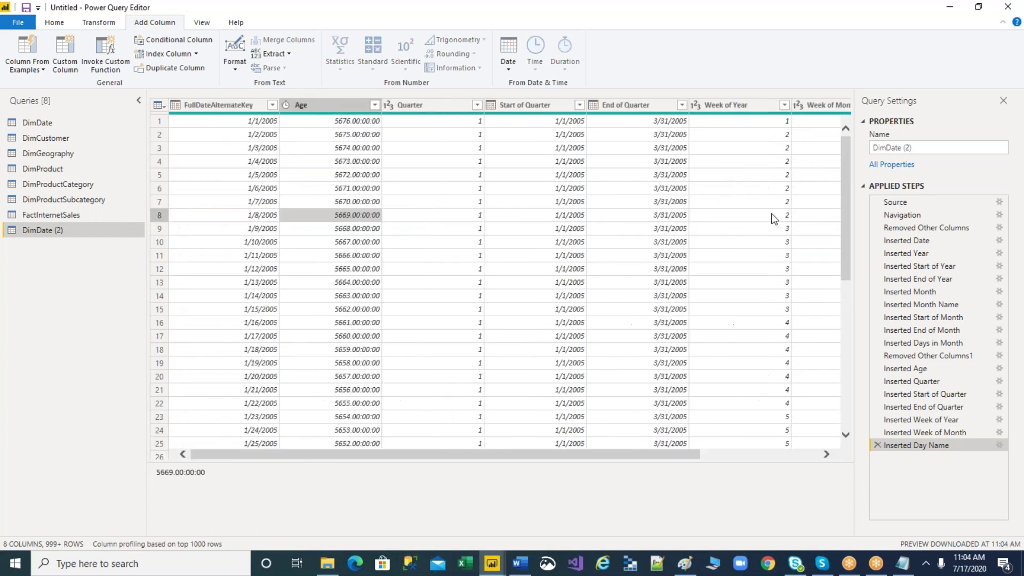
- Check the Day calculations available for FullDateAlternateKey and remove all other columns from DimDate (2)
key(Left)
key(Left)
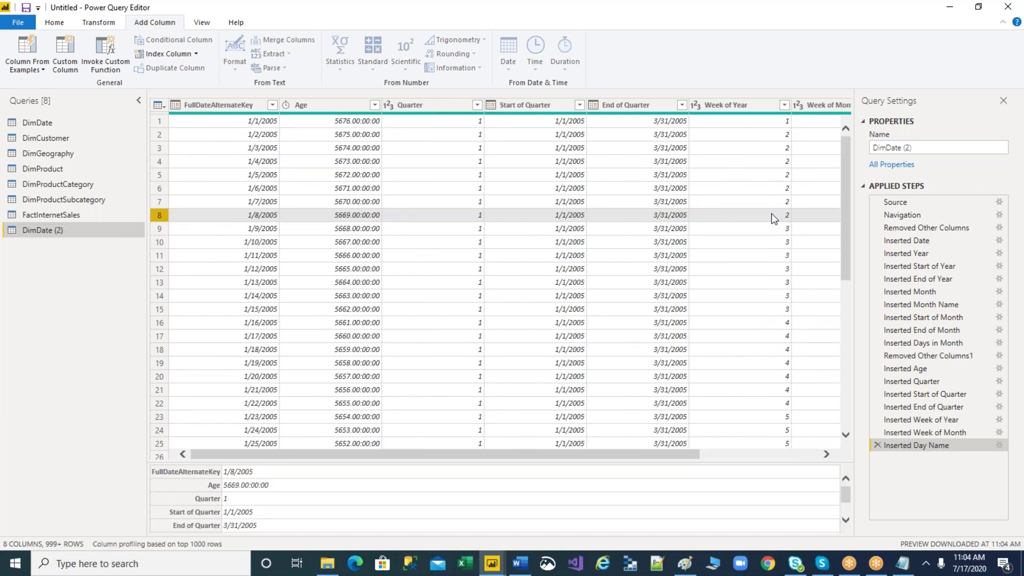
click(210, 106)
click(515, 69)
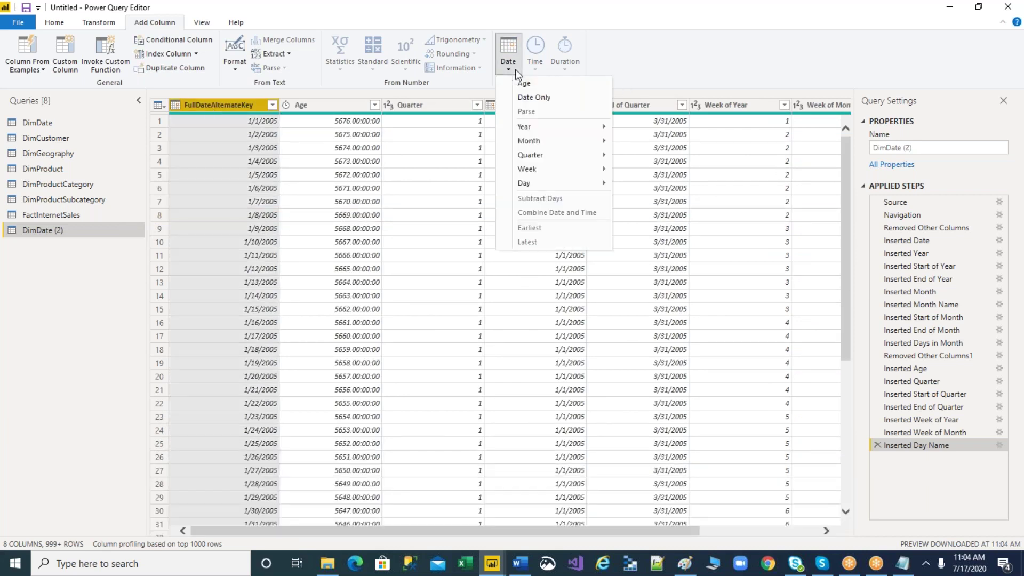
mouse_move(550, 183)
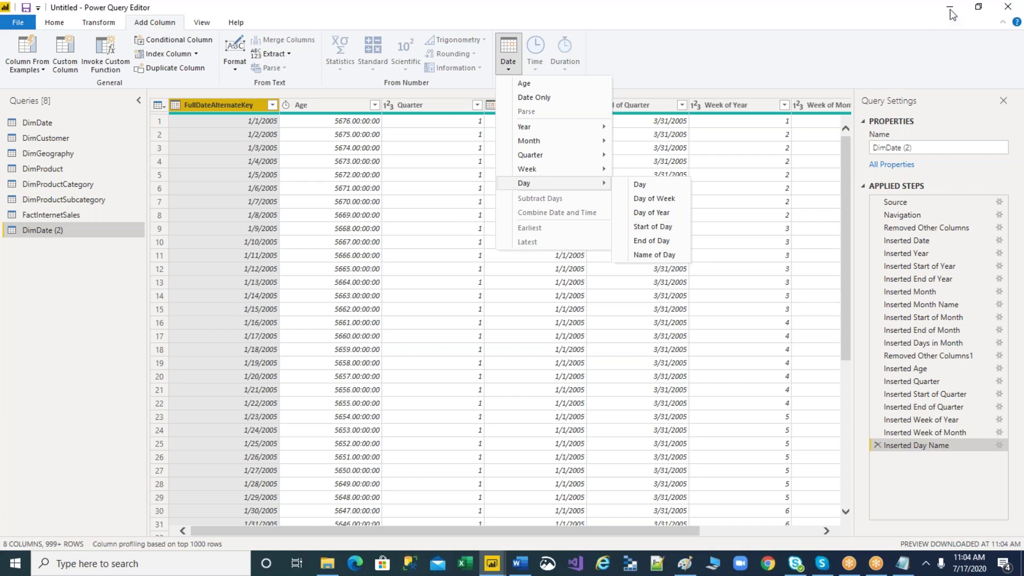
right_click(217, 108)
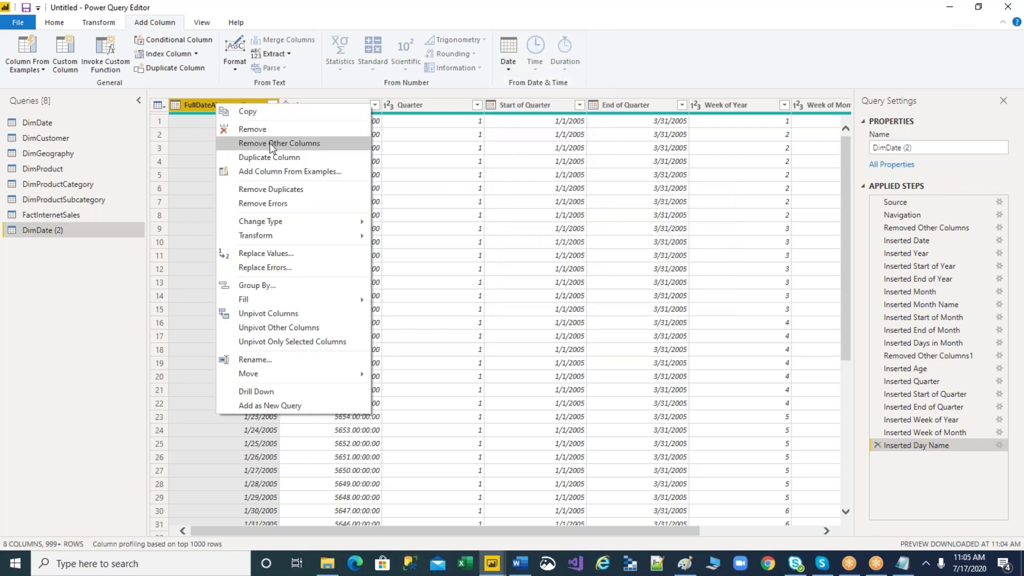
click(272, 144)
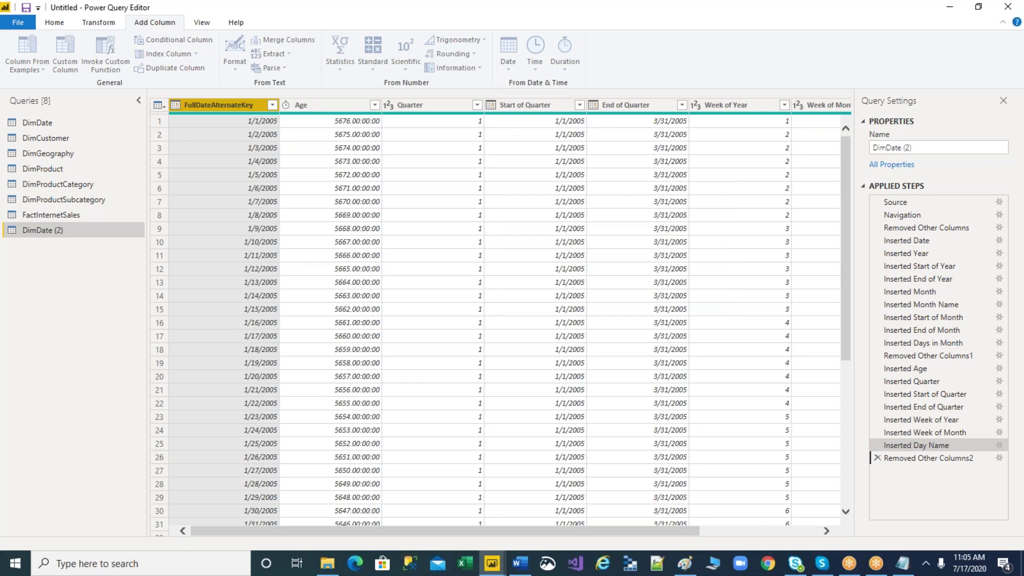
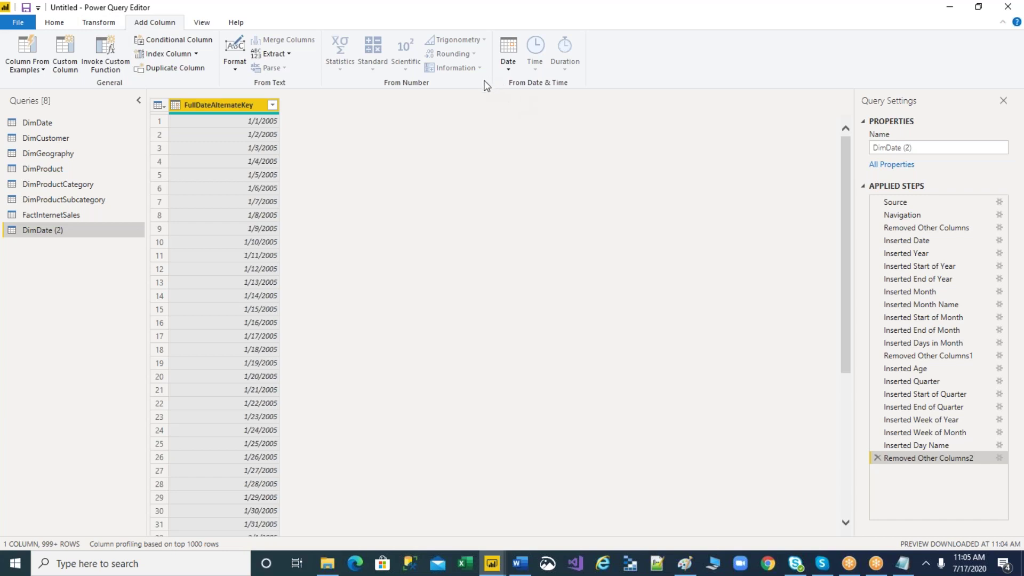
- Open the original DimDate query, refresh its data preview and display the column management commands
click(32, 128)
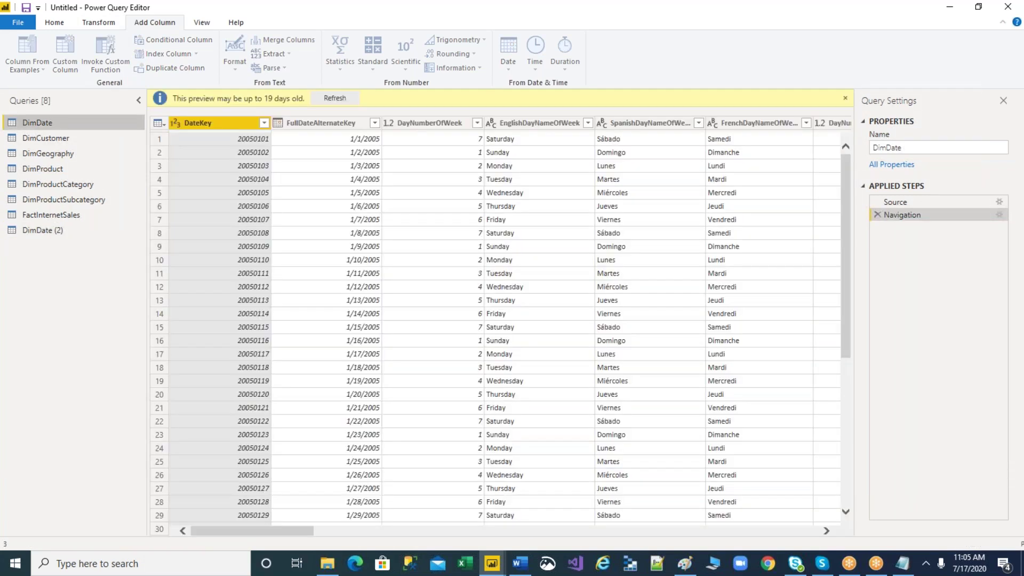
click(338, 99)
click(94, 24)
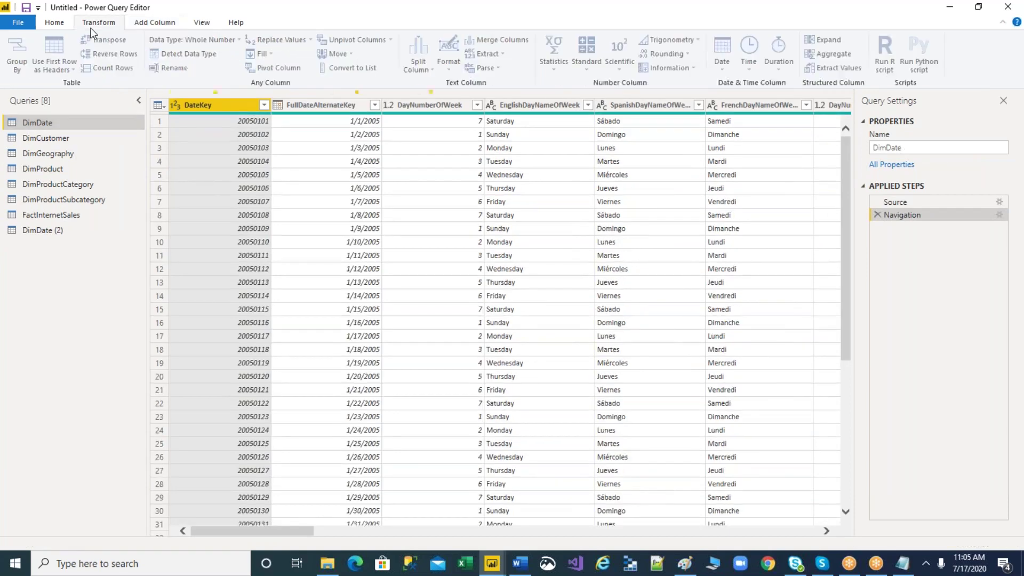
click(55, 24)
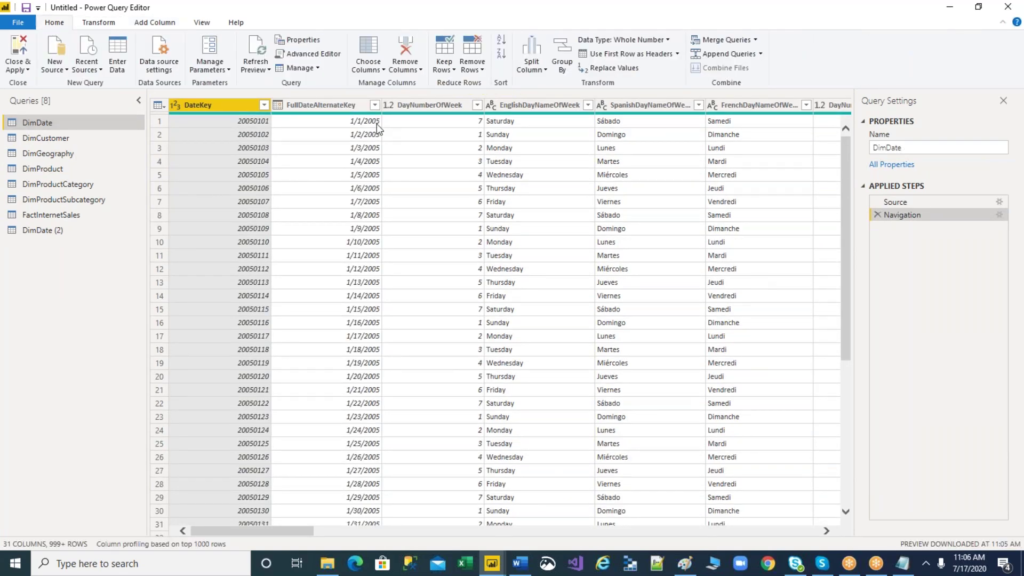
click(880, 567)
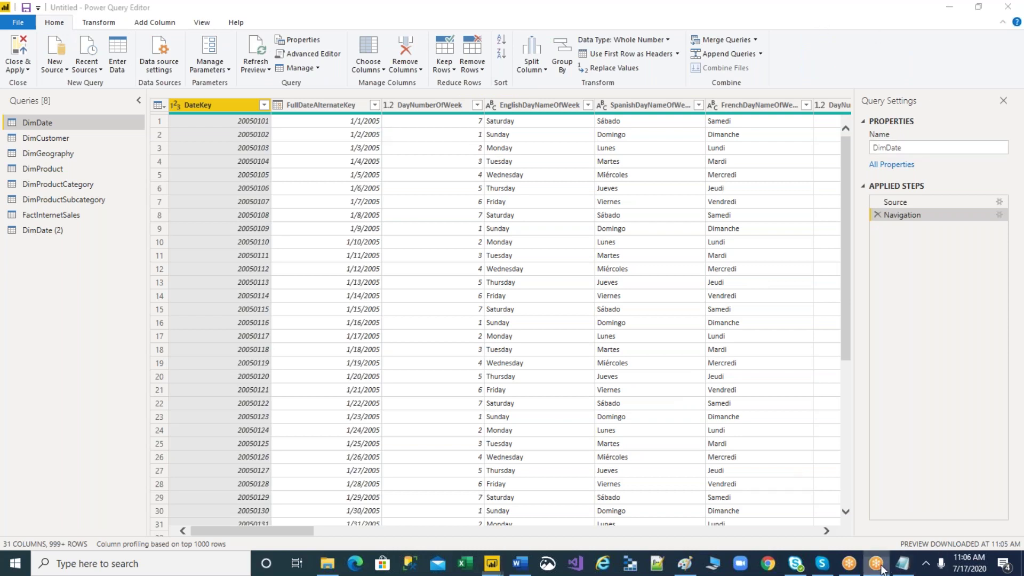
mouse_move(650, 43)
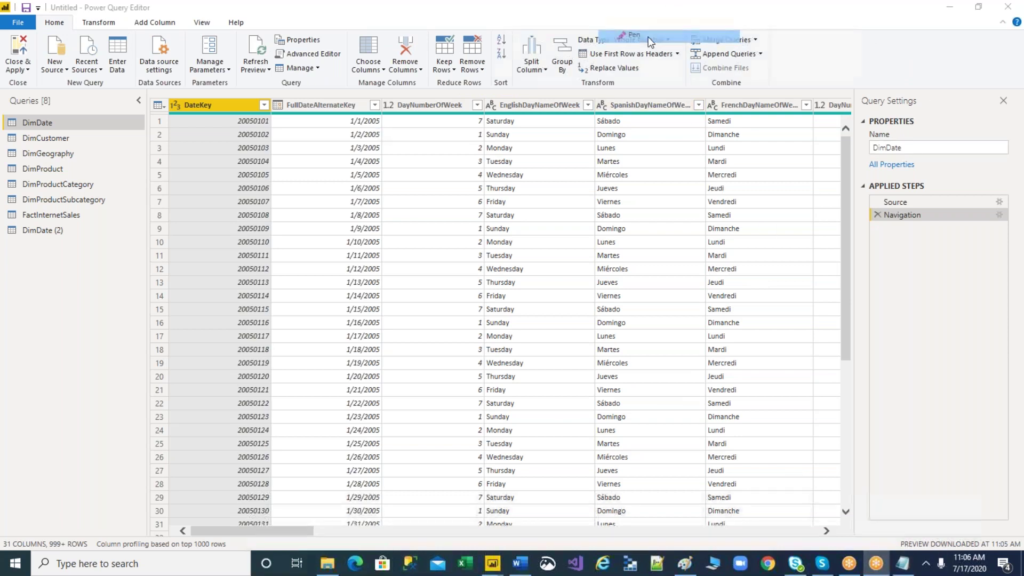
click(392, 86)
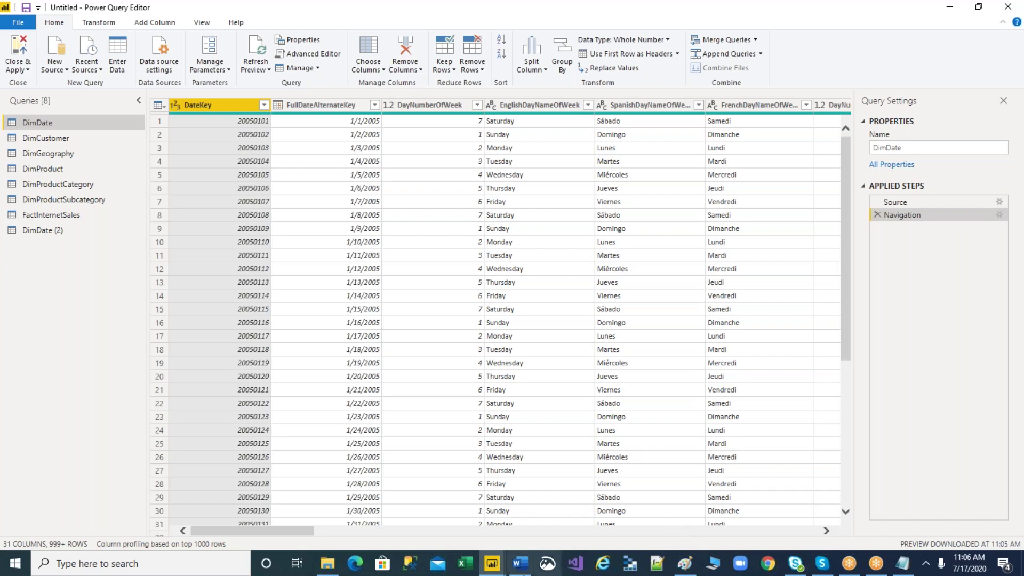
- Open the DimCustomer query and browse across its columns to locate Gender and EmailAddress manually
click(48, 140)
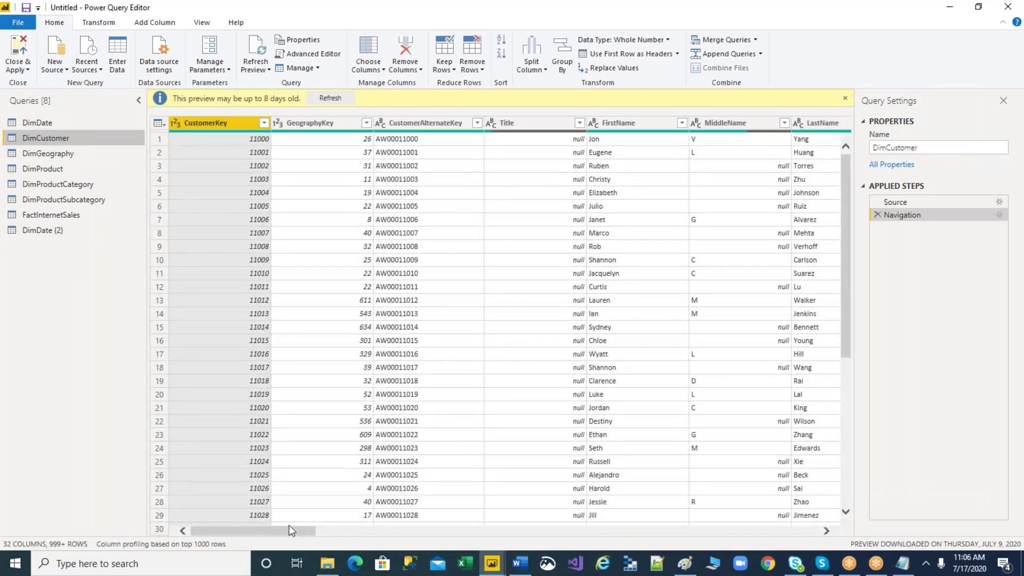
drag(289, 529, 419, 524)
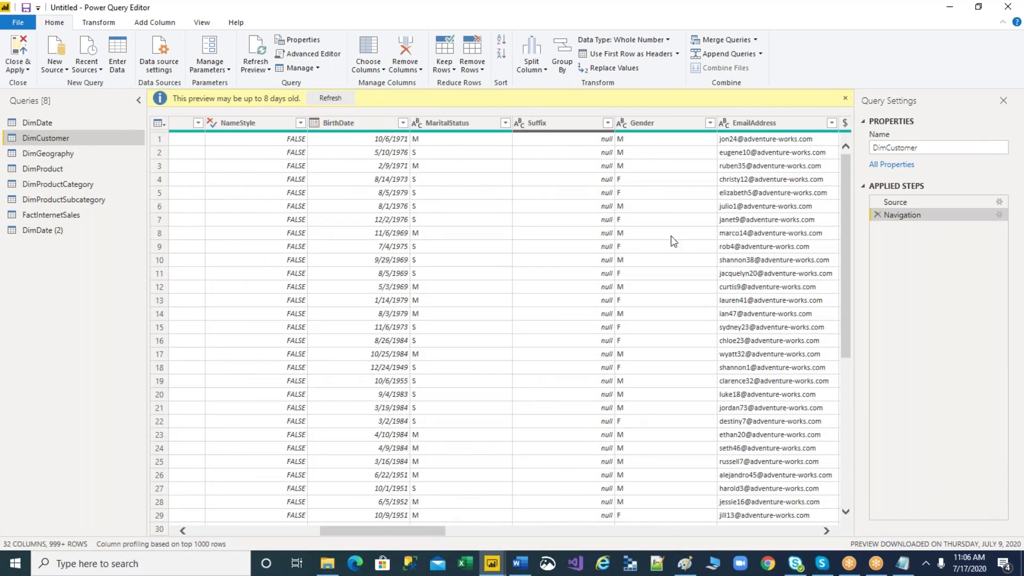
click(658, 125)
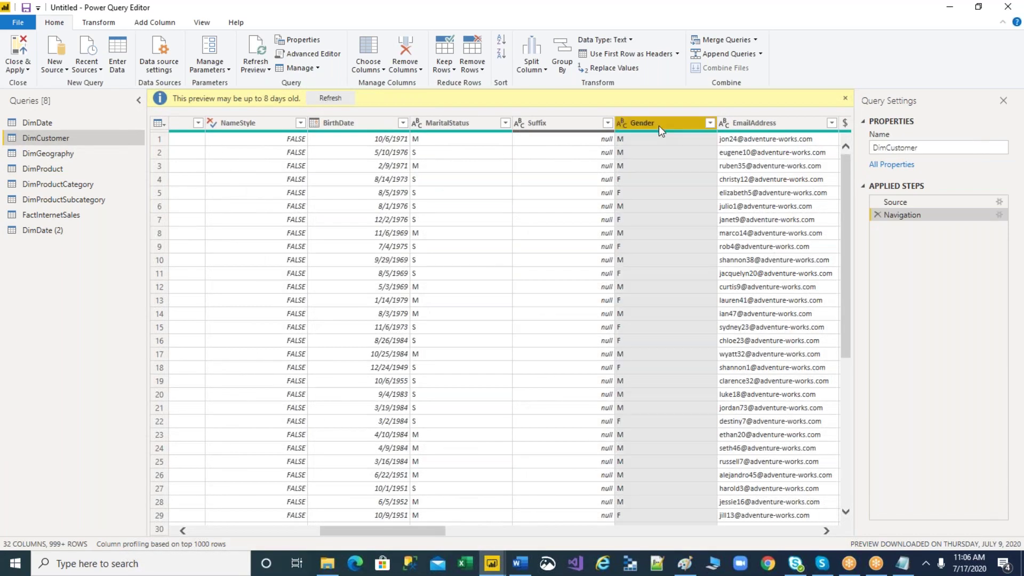
click(761, 124)
drag(383, 531, 175, 526)
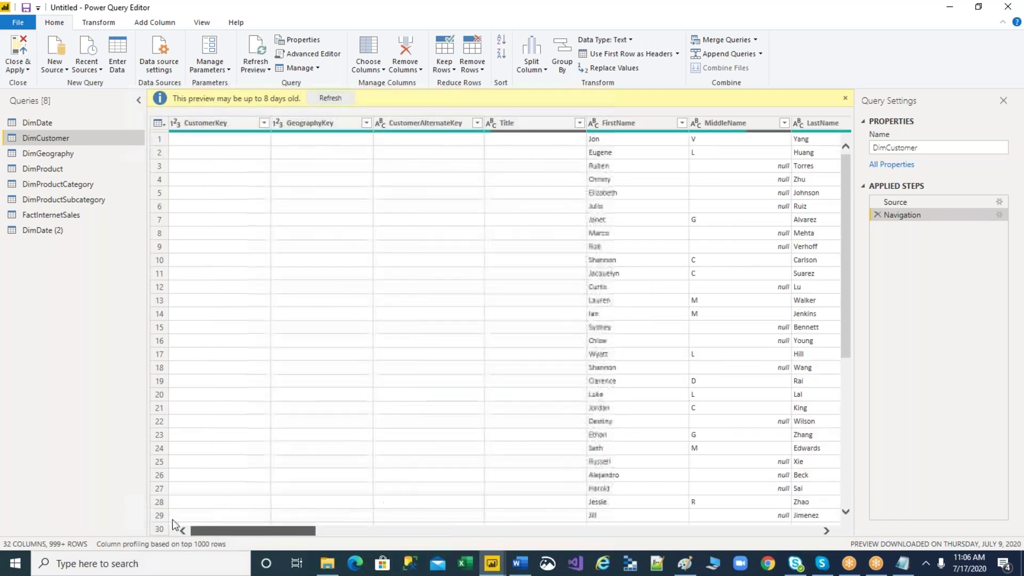
- Locate the EmailAddress column again by browsing DimCustomer manually and return to its first columns
click(260, 208)
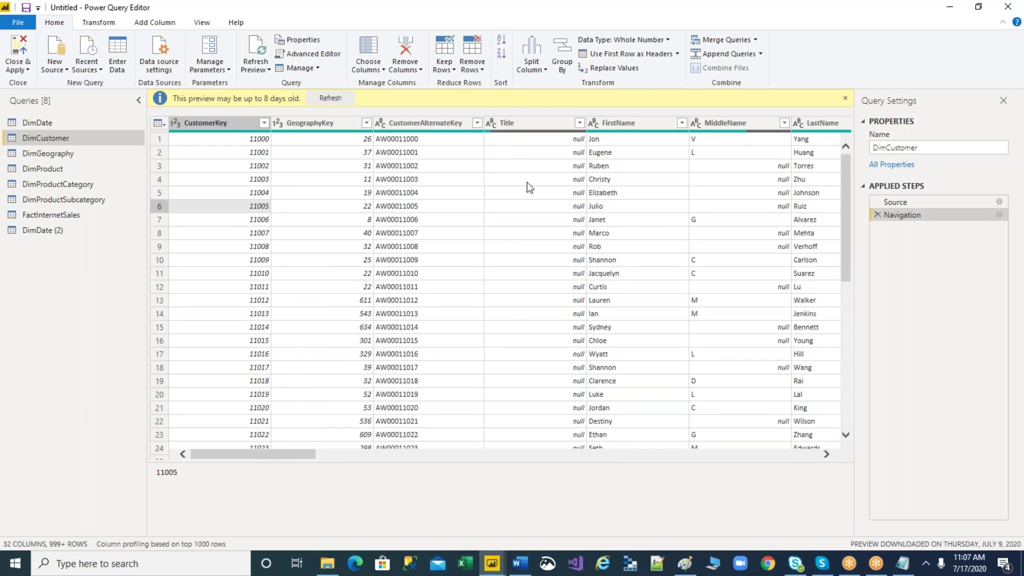
drag(267, 457, 468, 461)
click(385, 127)
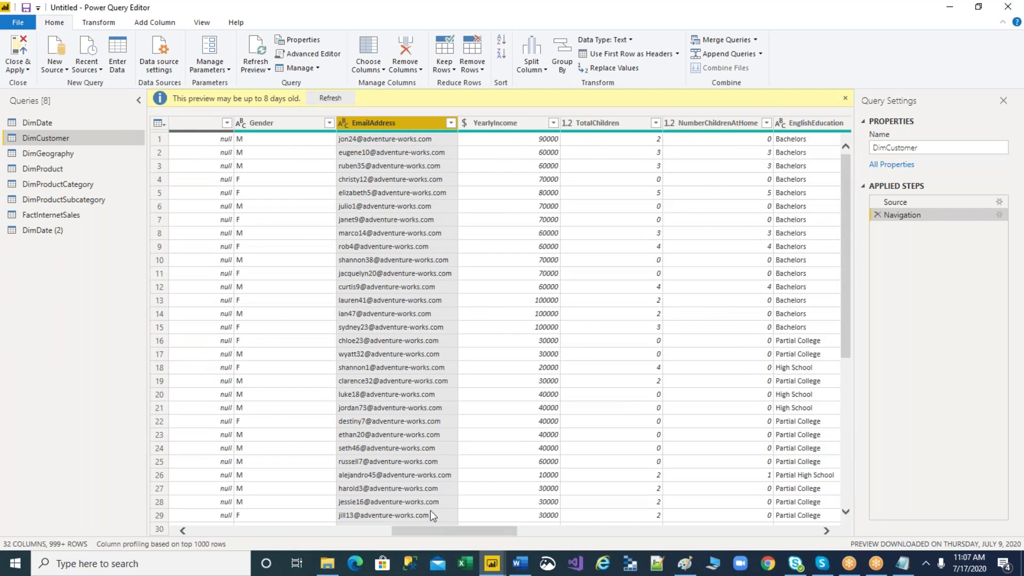
drag(421, 533, 200, 534)
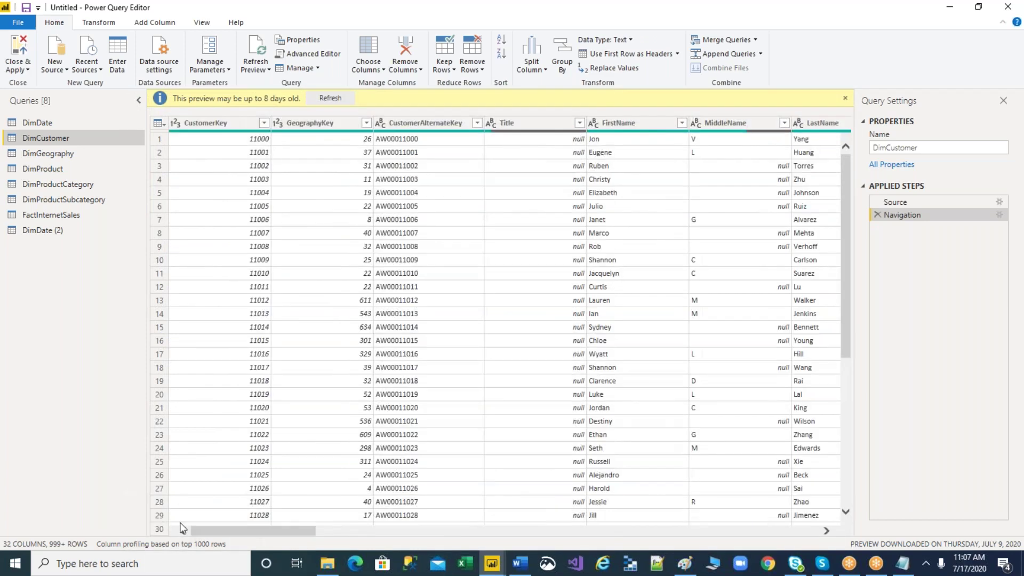
click(300, 261)
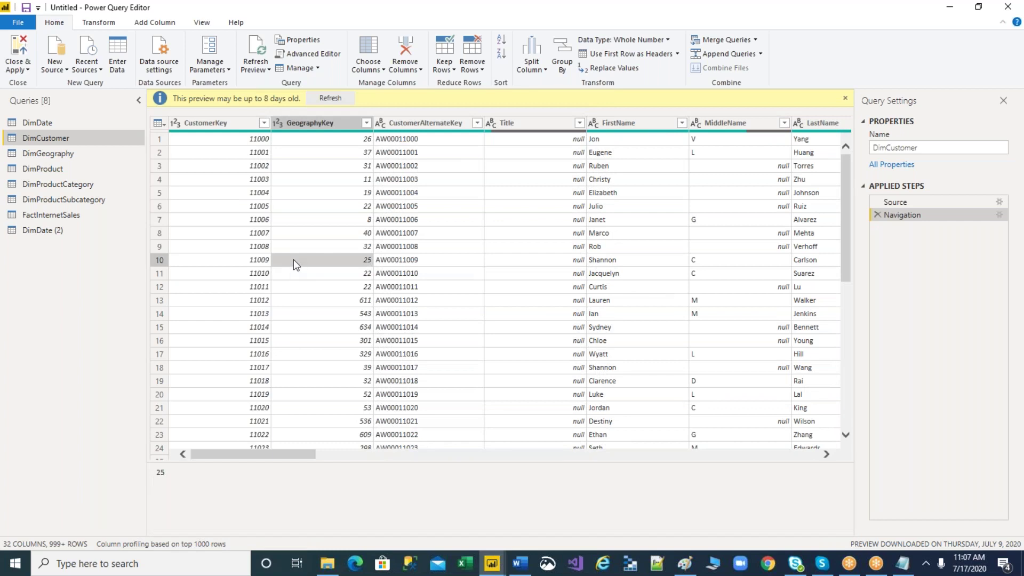
- Use Go to Column in DimCustomer to search for "GEN" and jump to the Gender column
click(383, 70)
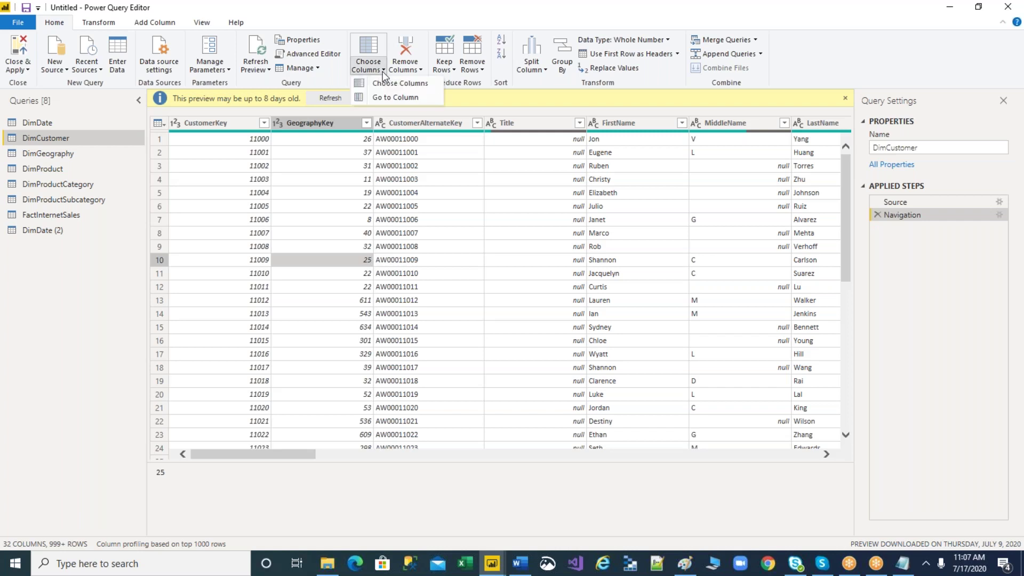
click(385, 99)
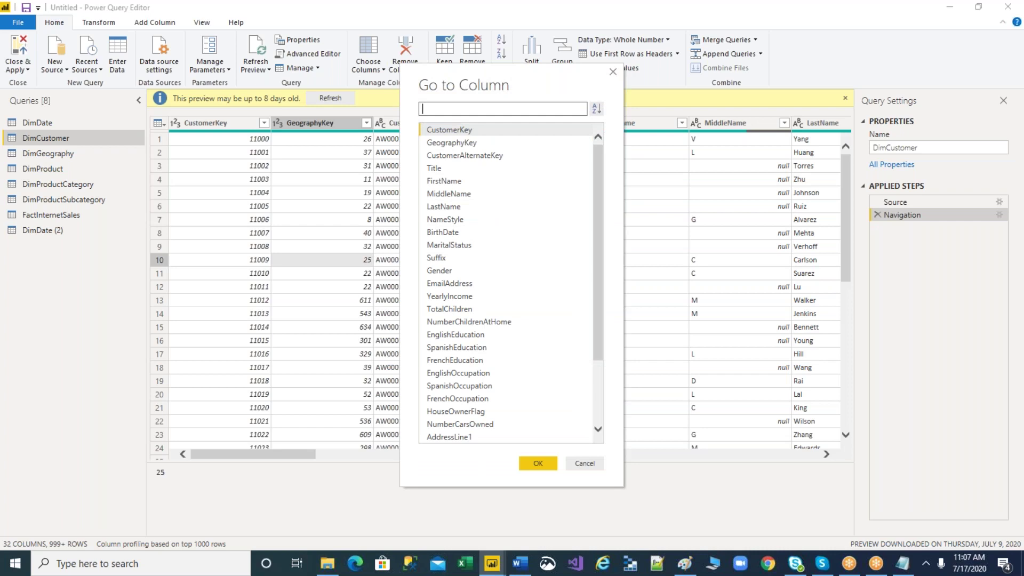
text(GEN)
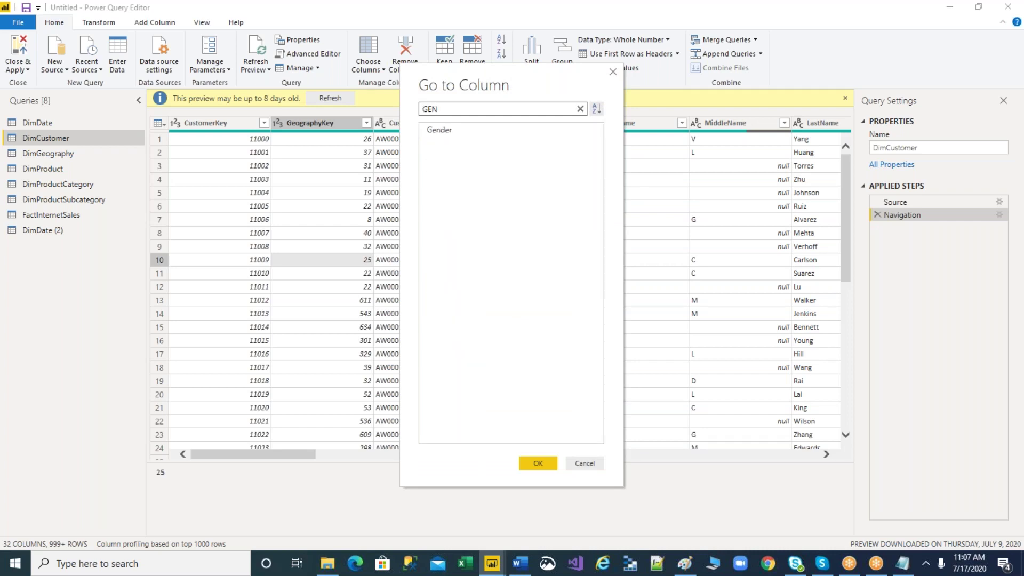
click(425, 130)
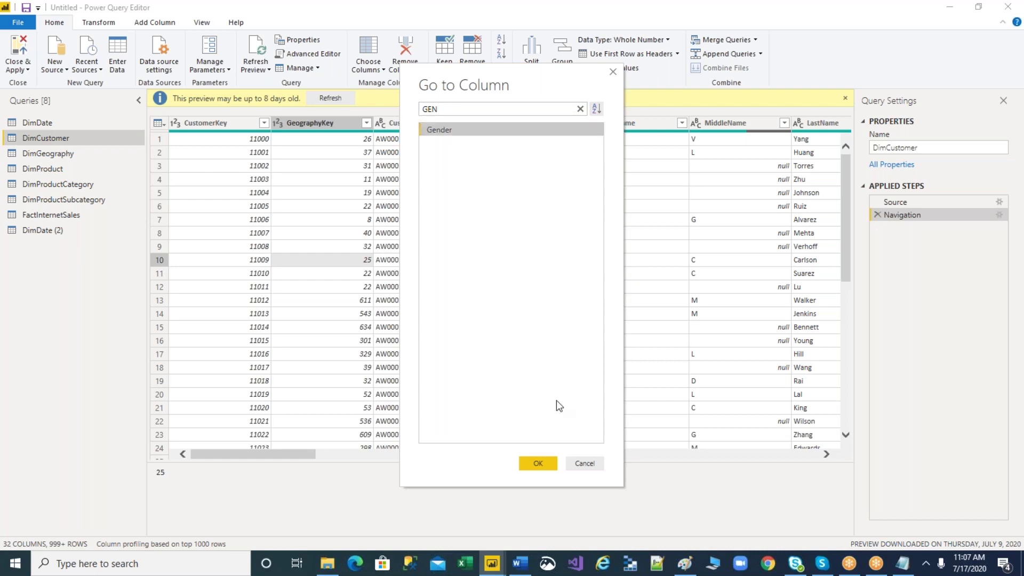
click(538, 463)
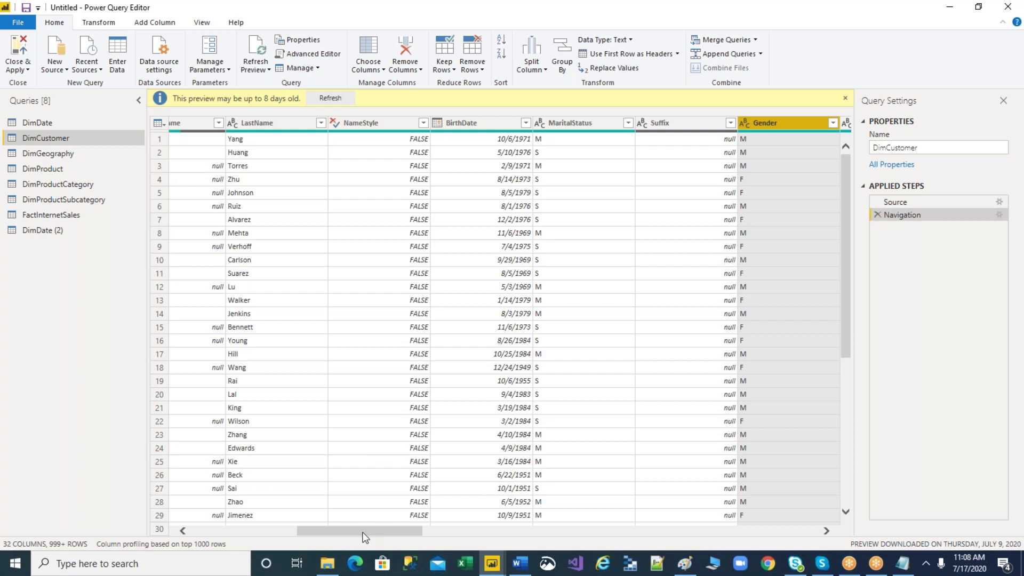
- Use Go to Column in DimCustomer to search for "EMAI" and jump to the EmailAddress column
drag(365, 536, 388, 534)
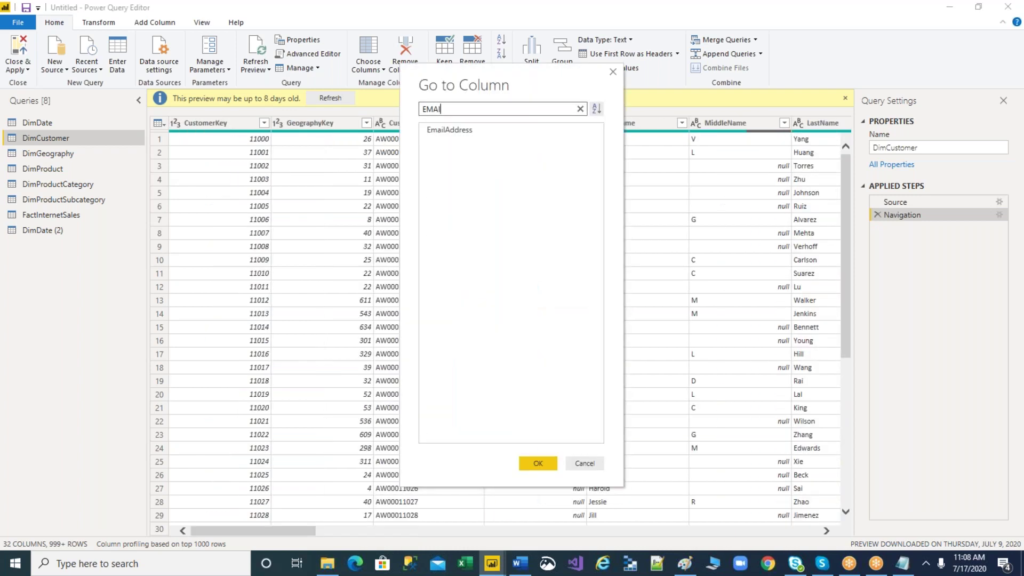
click(450, 132)
click(529, 464)
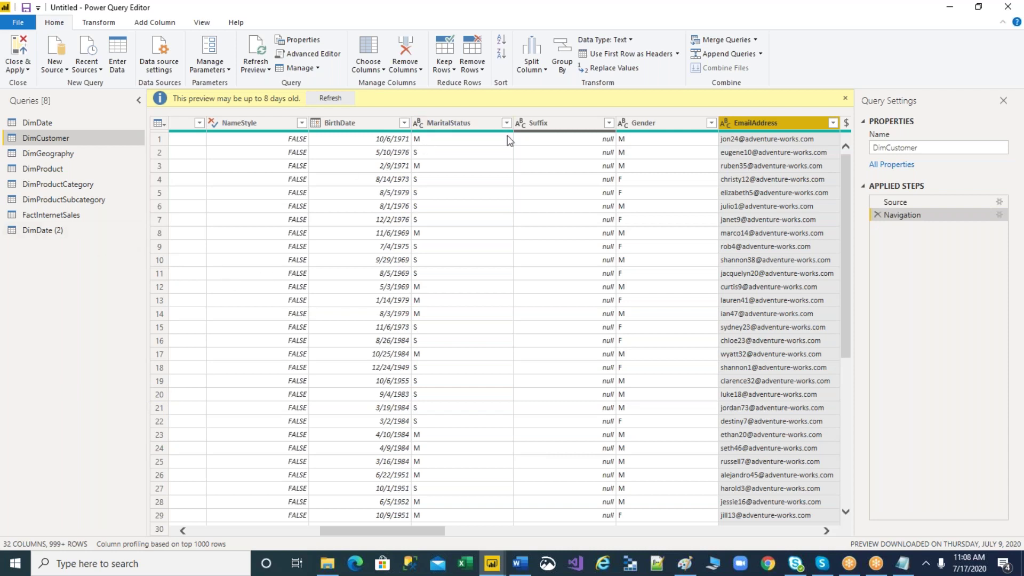
click(383, 71)
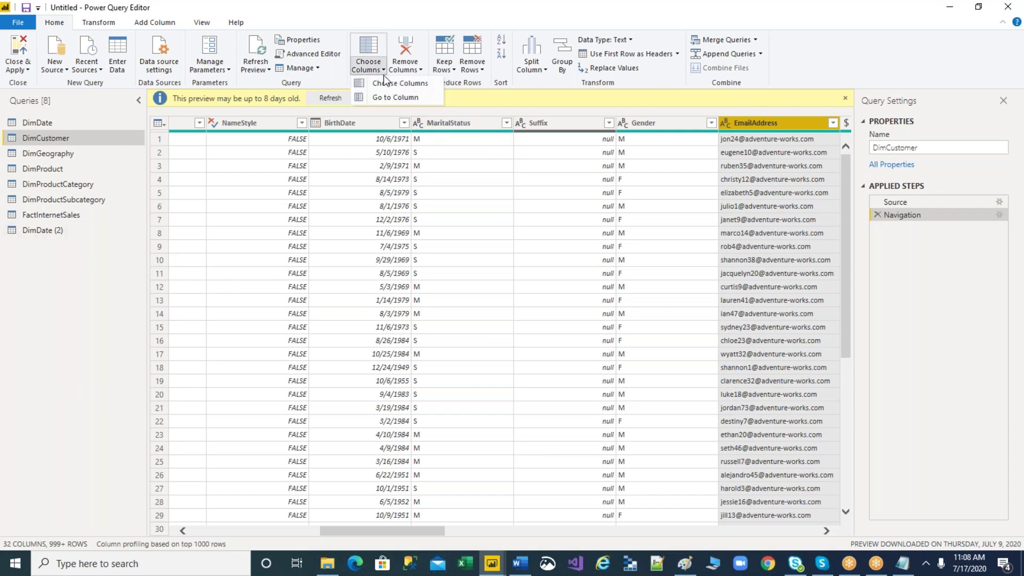
click(318, 351)
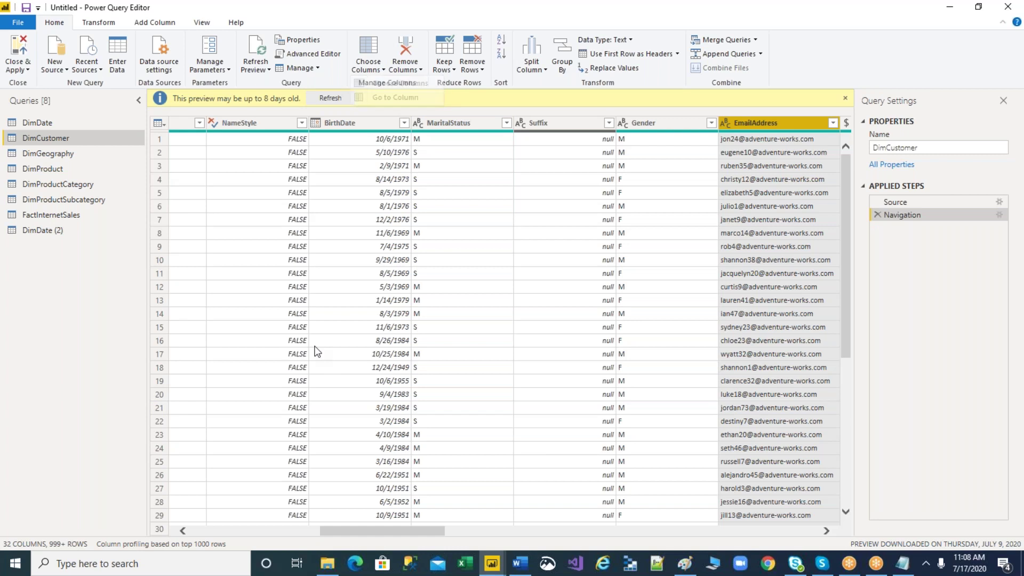
- Duplicate the DimDate query and bring the last columns of the copy into view
click(38, 122)
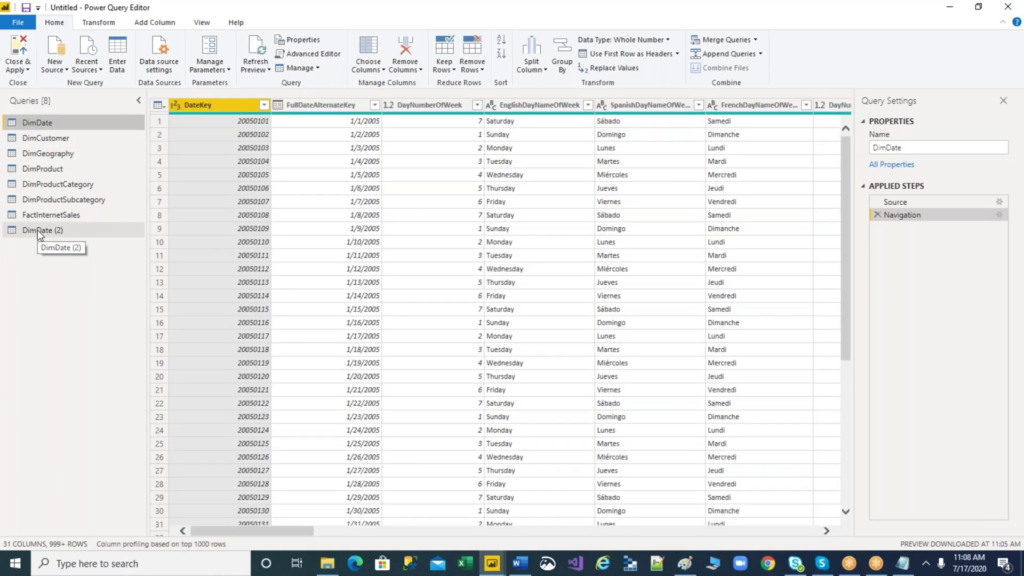
click(37, 229)
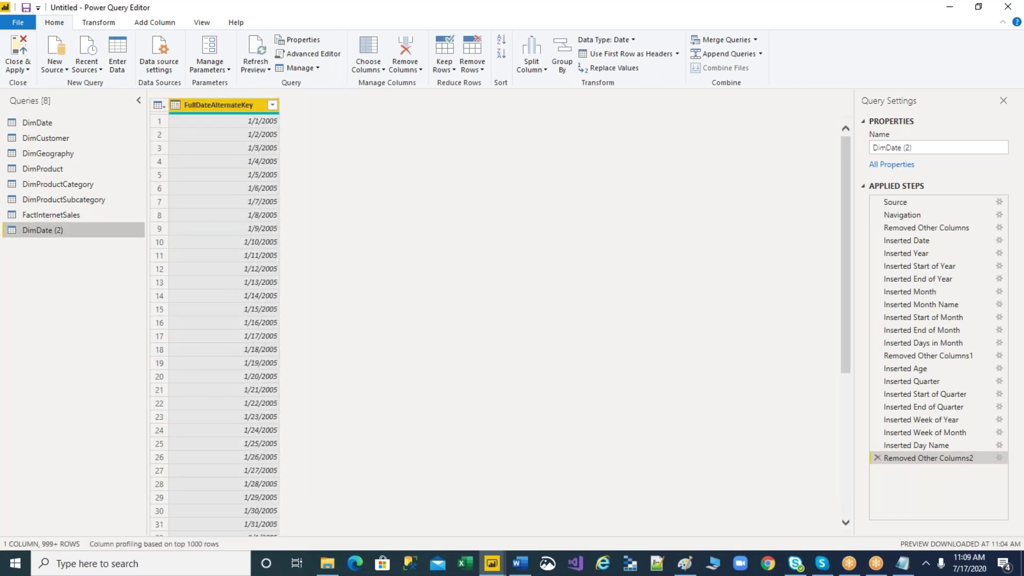
click(52, 122)
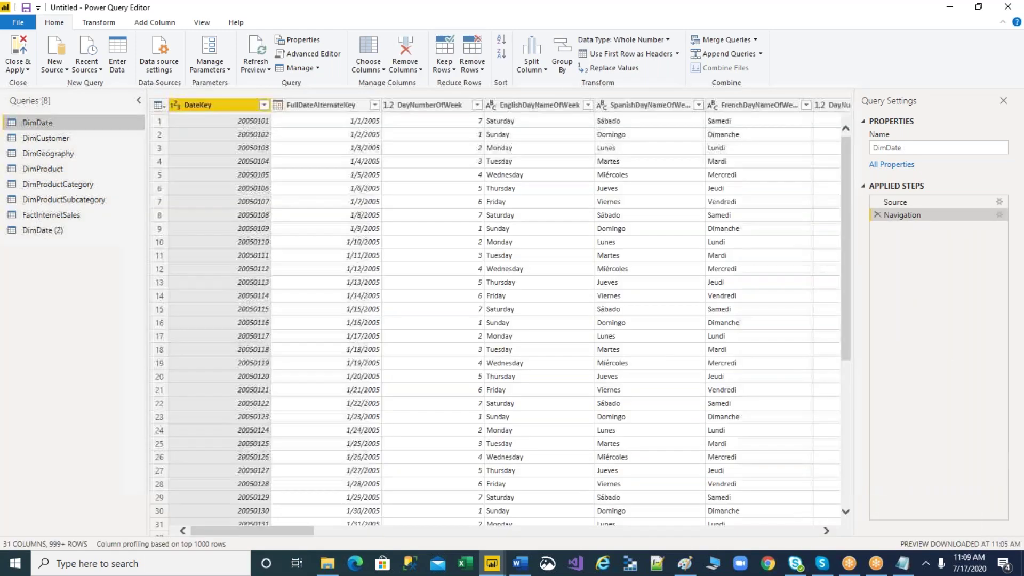
right_click(42, 123)
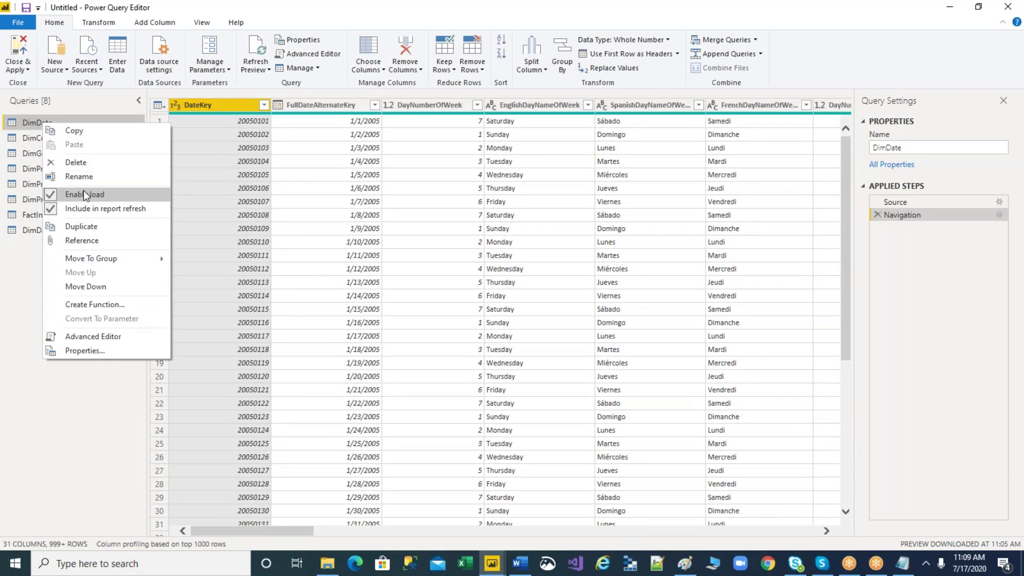
click(81, 226)
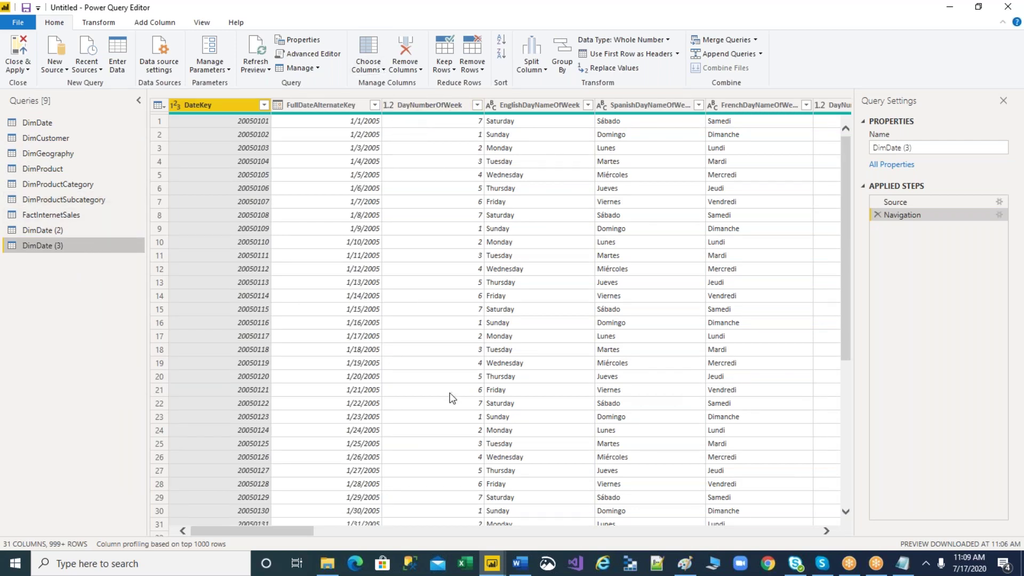
drag(276, 534, 793, 507)
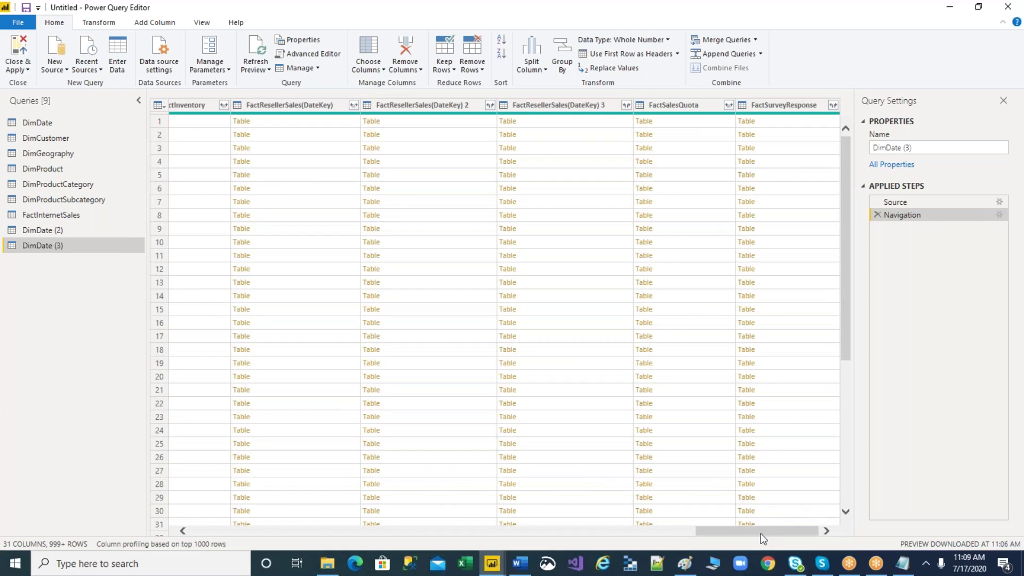
- Use Choose Columns in DimDate (3) to keep only FullDateAlternateKey, EnglishDayNameOfWeek, EnglishMonthName, CalendarQuarter and CalendarYear
drag(760, 533, 237, 527)
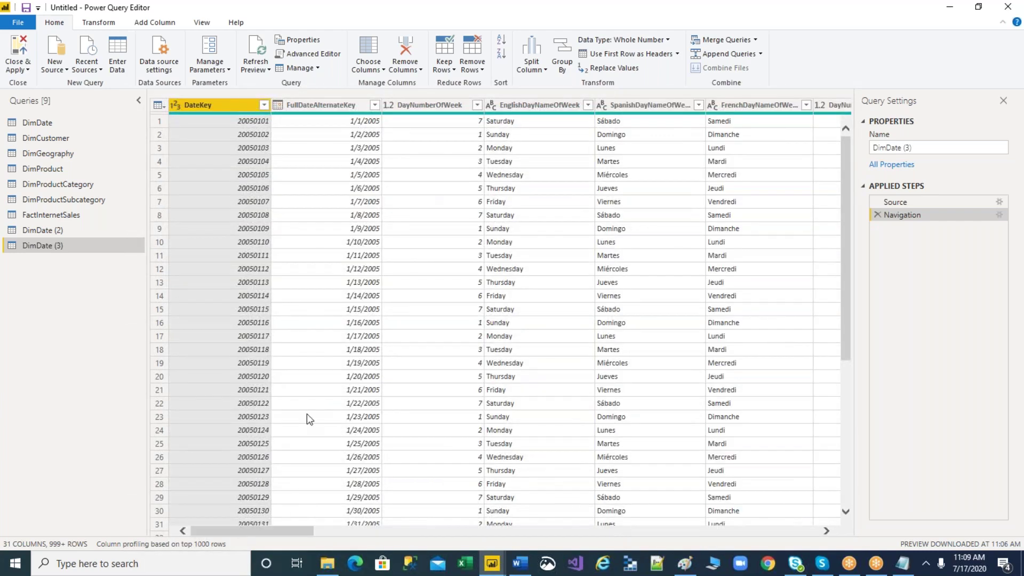
click(336, 106)
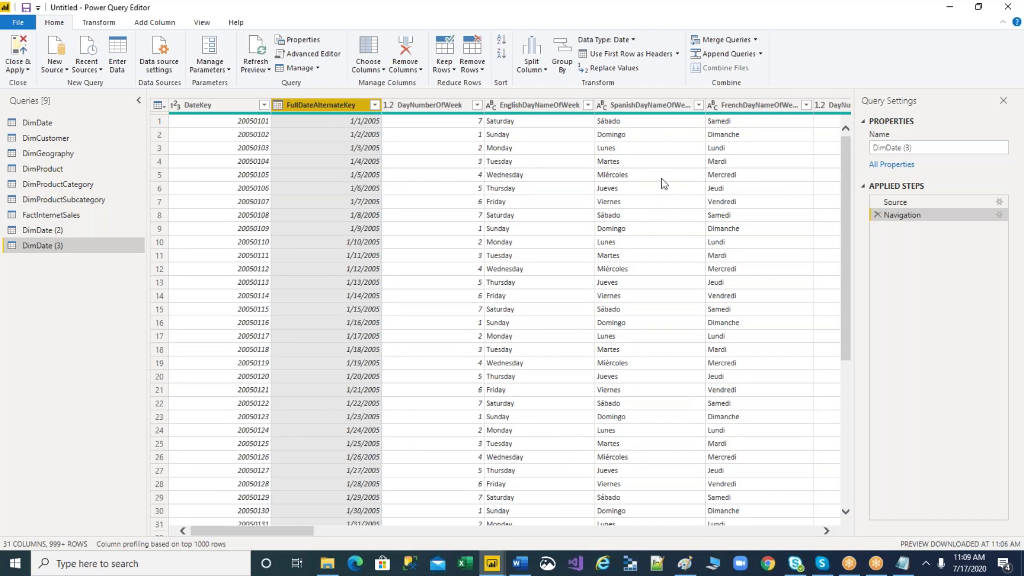
click(559, 109)
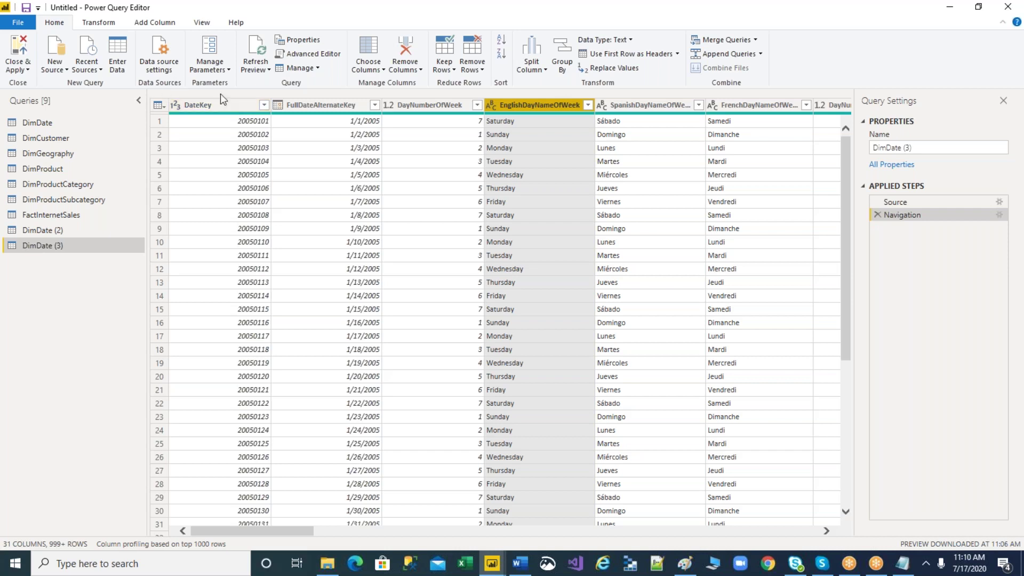
click(370, 69)
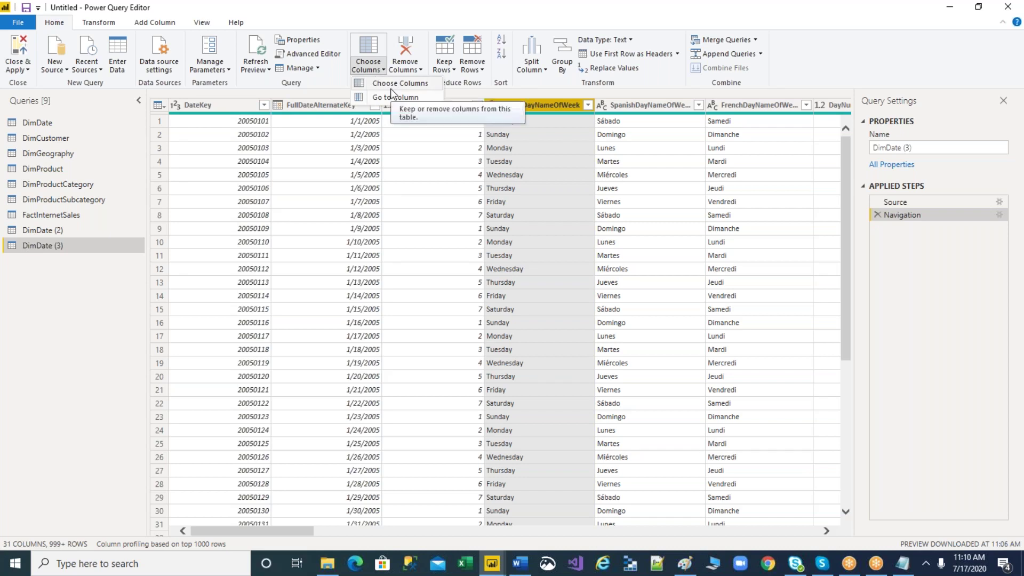
click(390, 87)
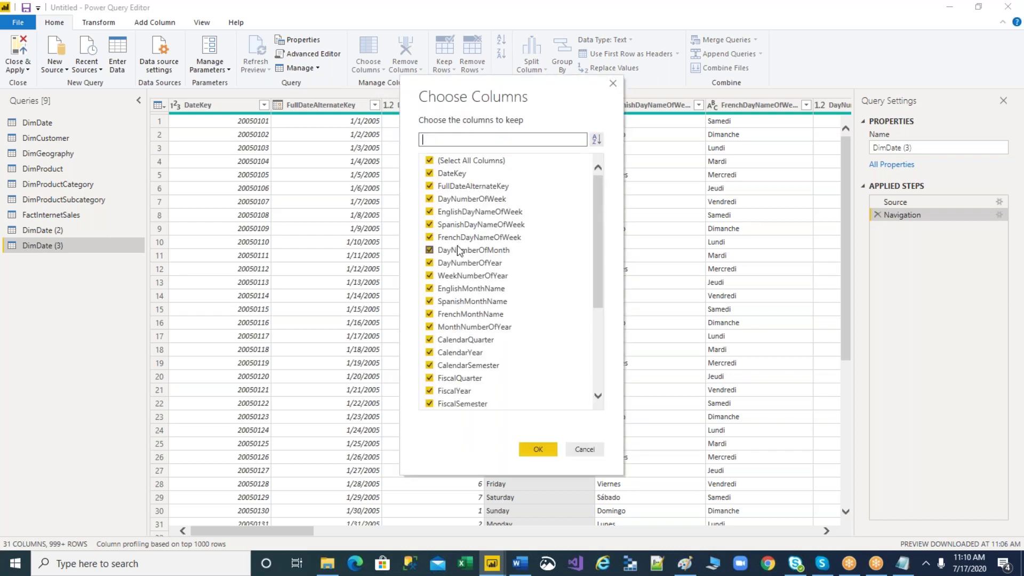
click(430, 160)
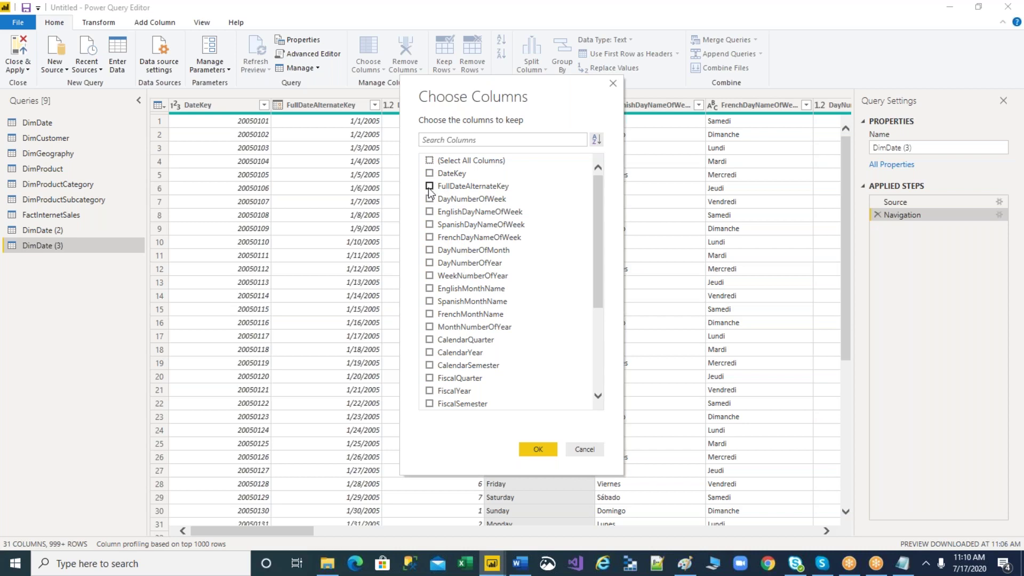
click(430, 186)
click(429, 212)
click(430, 289)
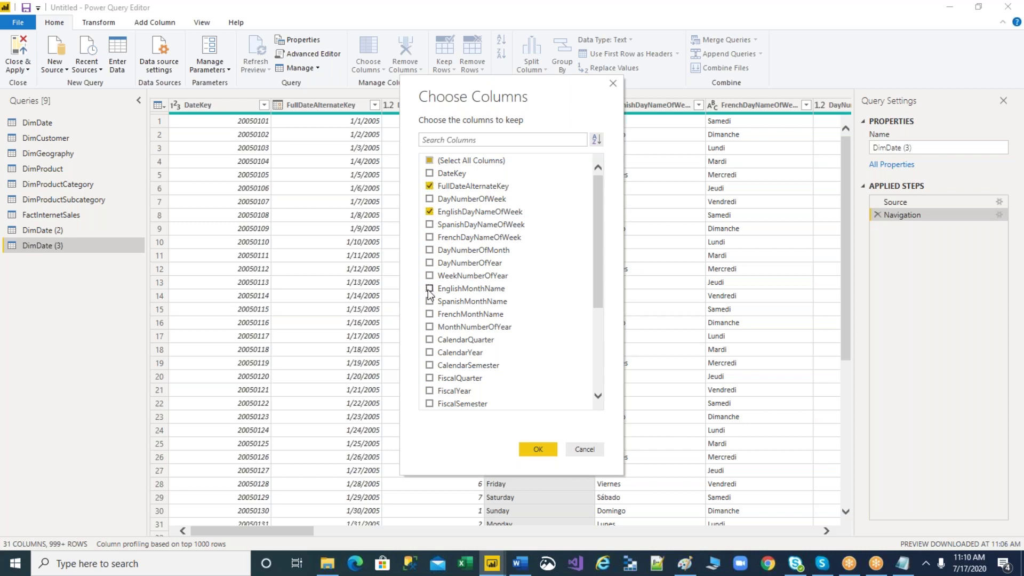
click(430, 340)
click(430, 353)
click(537, 449)
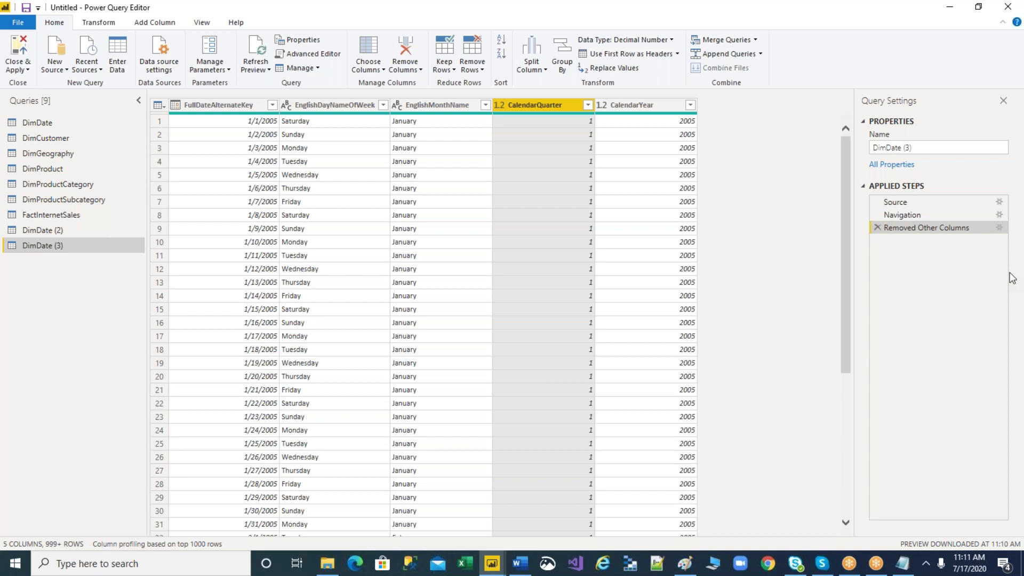
- Examine the "Removed Other Columns" line in the Advanced Editor code of DimDate (3) and close the editor without changes
click(371, 263)
click(370, 260)
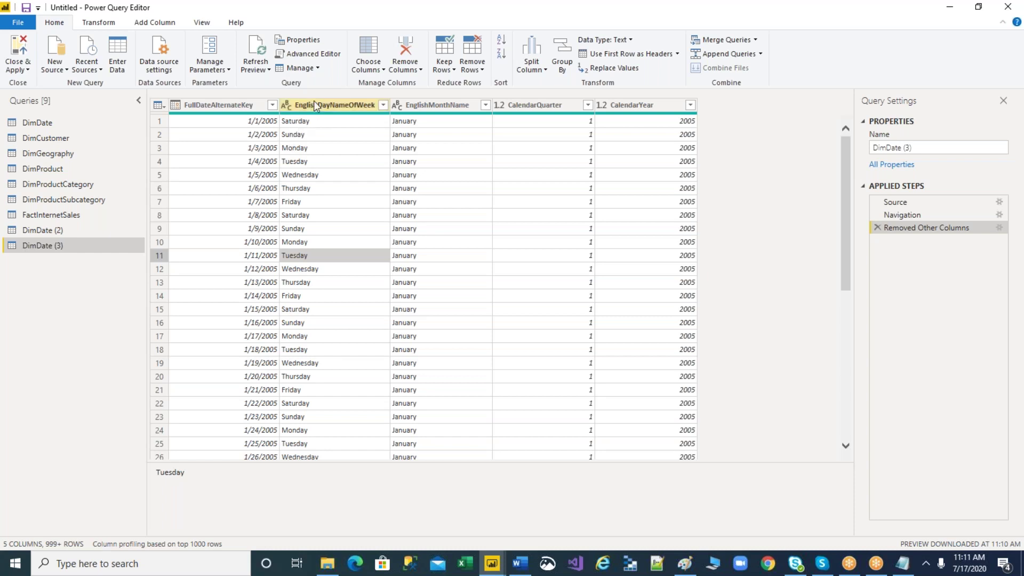
click(316, 60)
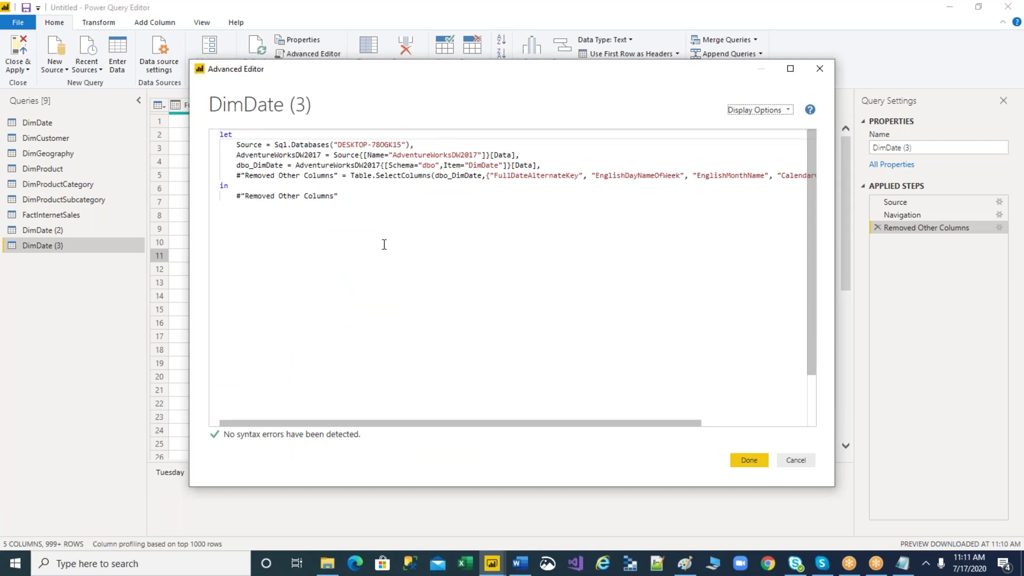
drag(245, 175, 333, 175)
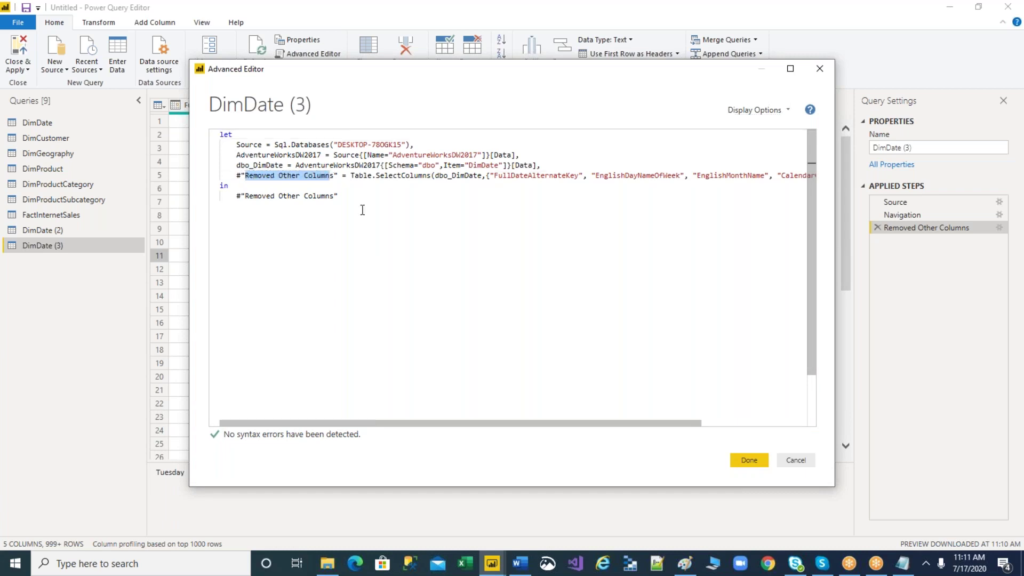
click(269, 180)
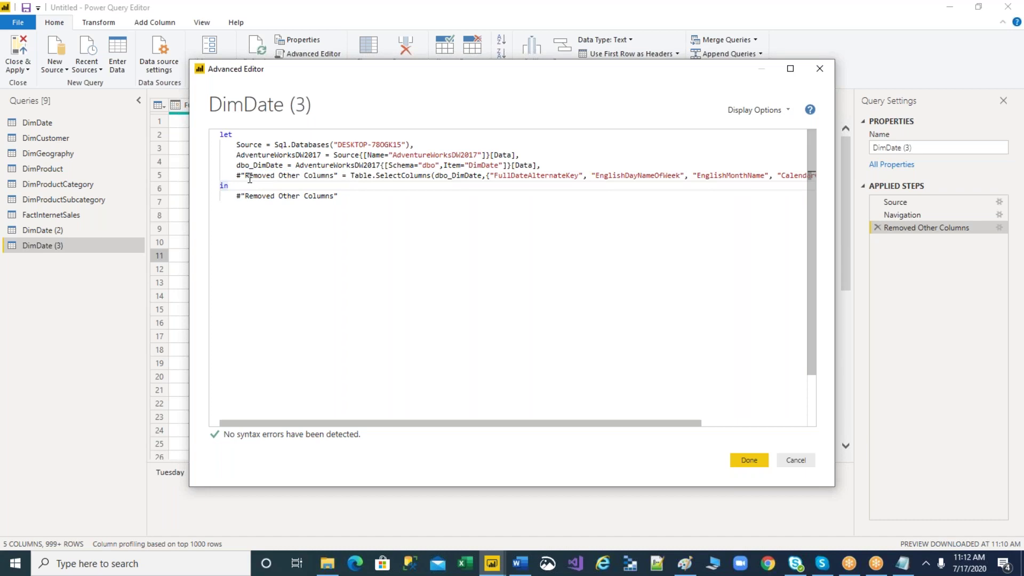
drag(245, 176, 334, 177)
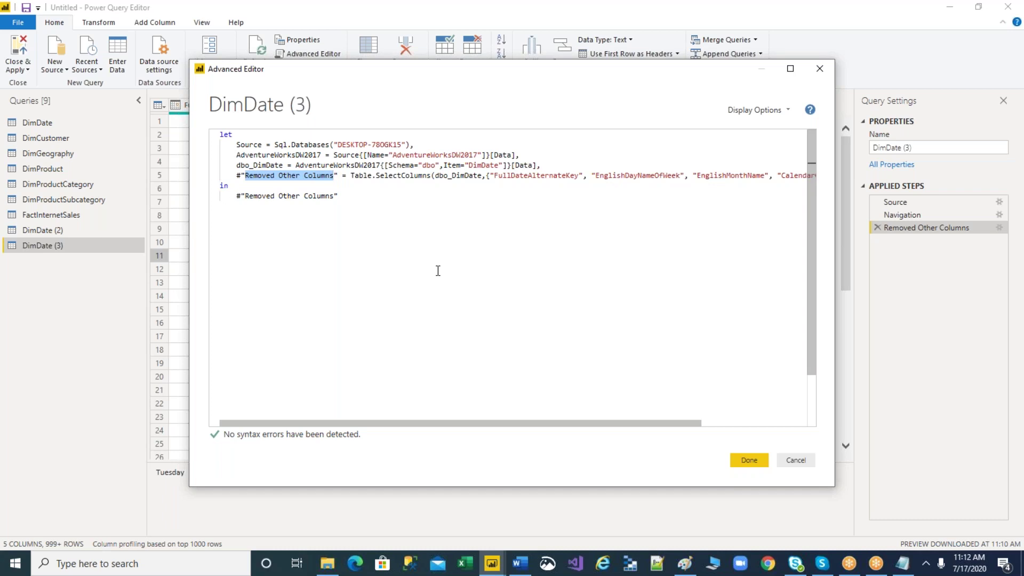
click(875, 566)
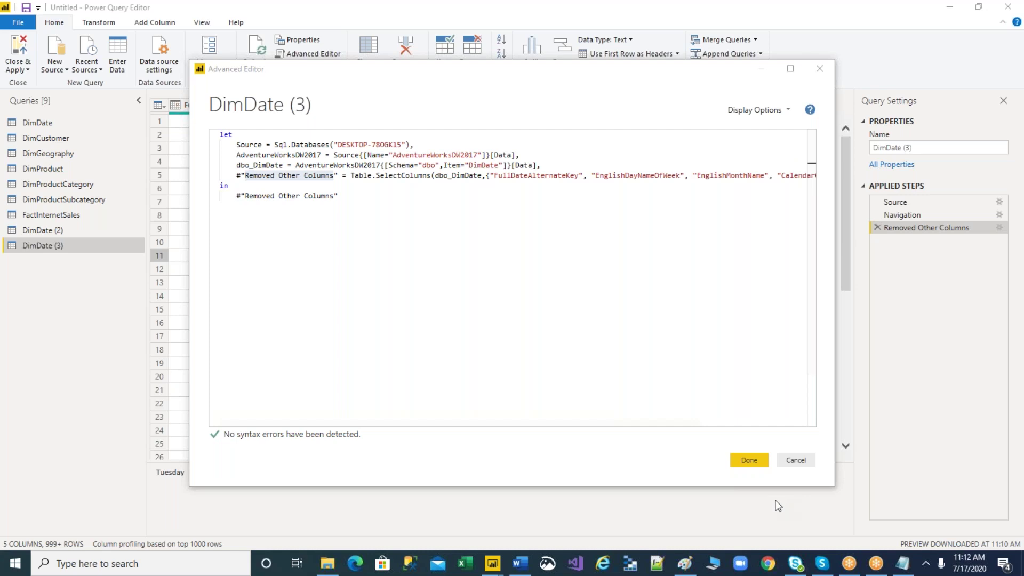
click(799, 463)
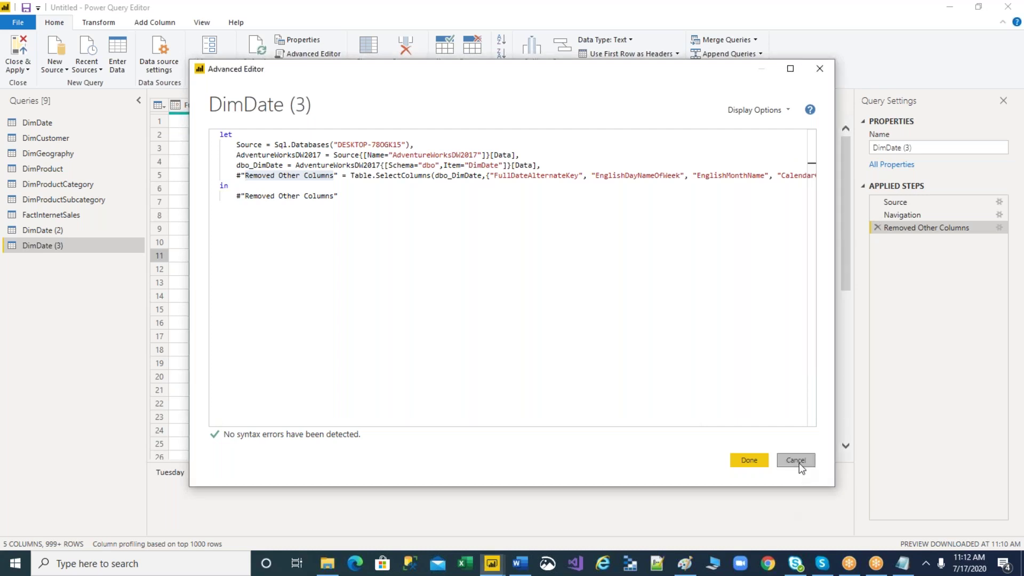
click(799, 462)
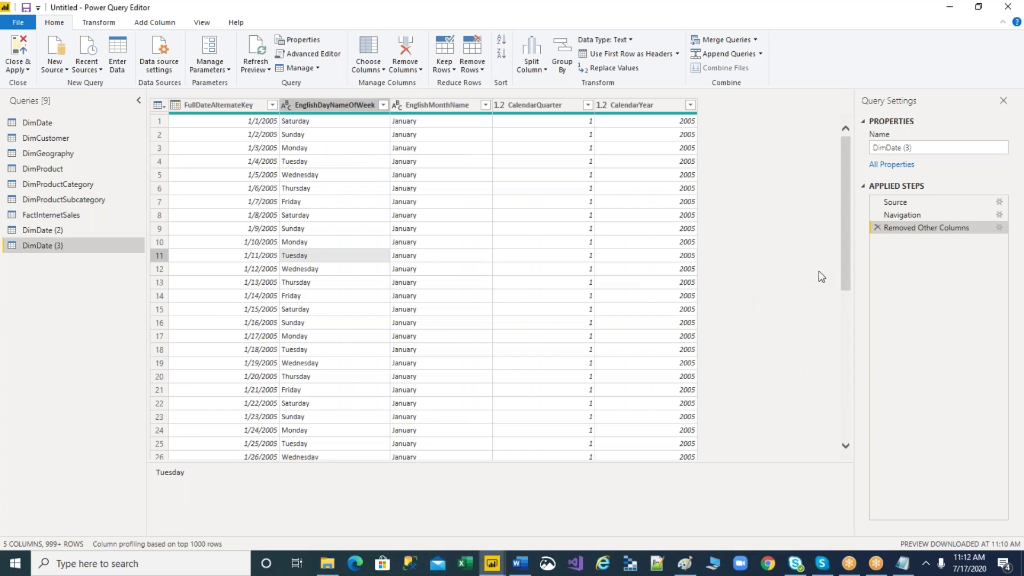
- Delete the Removed Other Columns step from DimDate (3) and remove the DateKey column
click(877, 228)
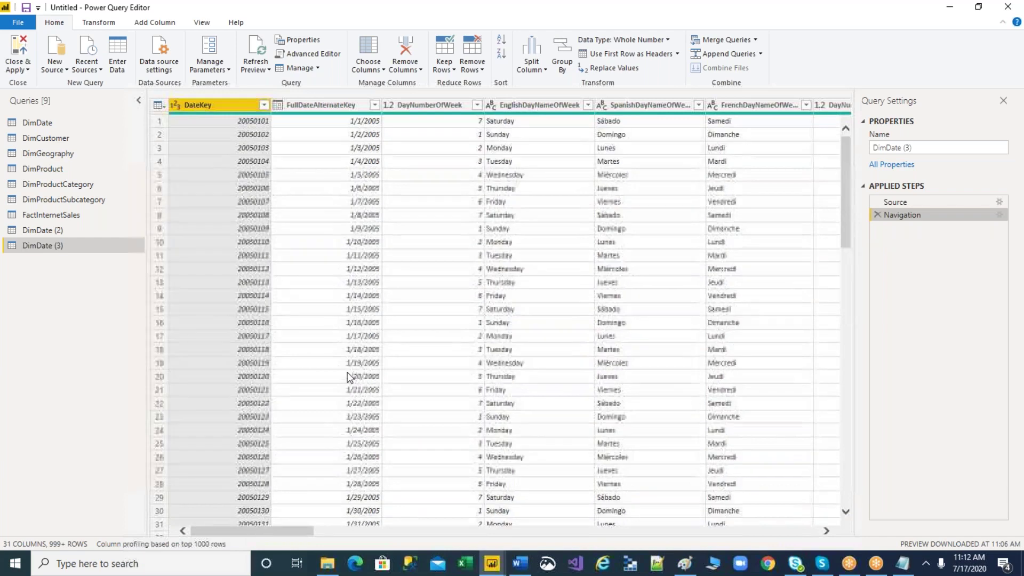
click(376, 71)
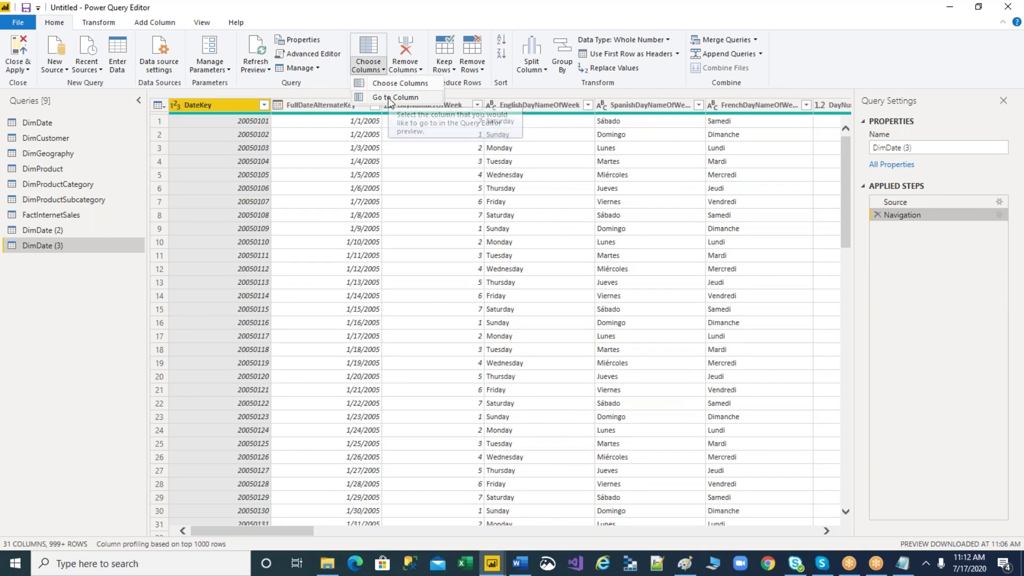
click(416, 73)
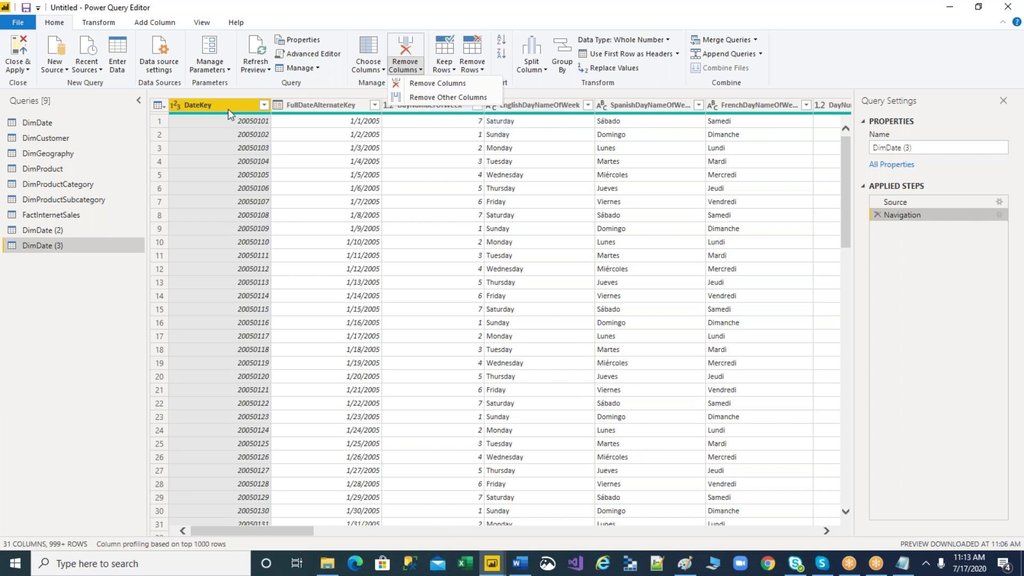
click(428, 86)
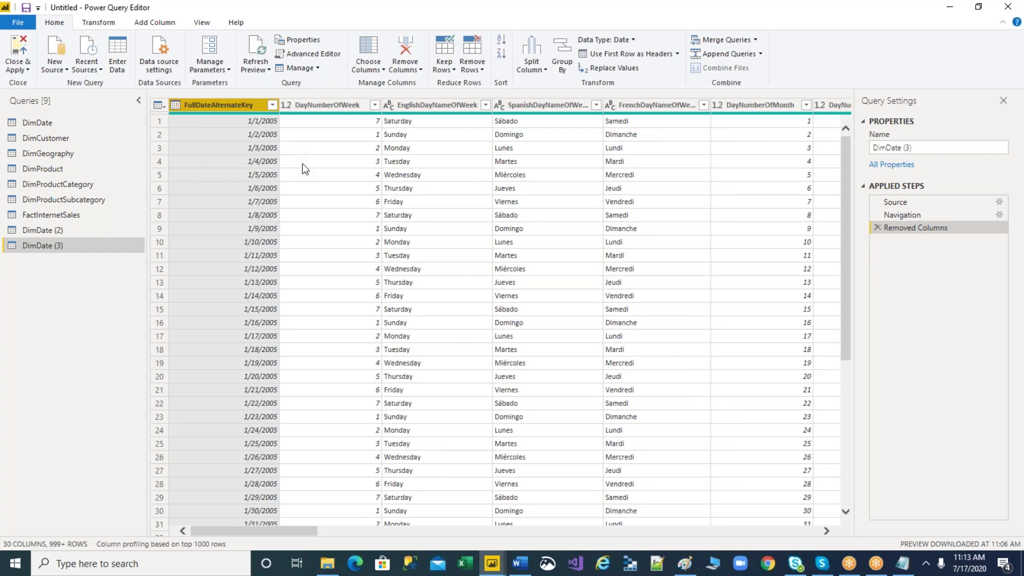
- Undo the DateKey removal by deleting its applied step, and remove both the DateKey and FullDateAlternateKey columns
click(907, 227)
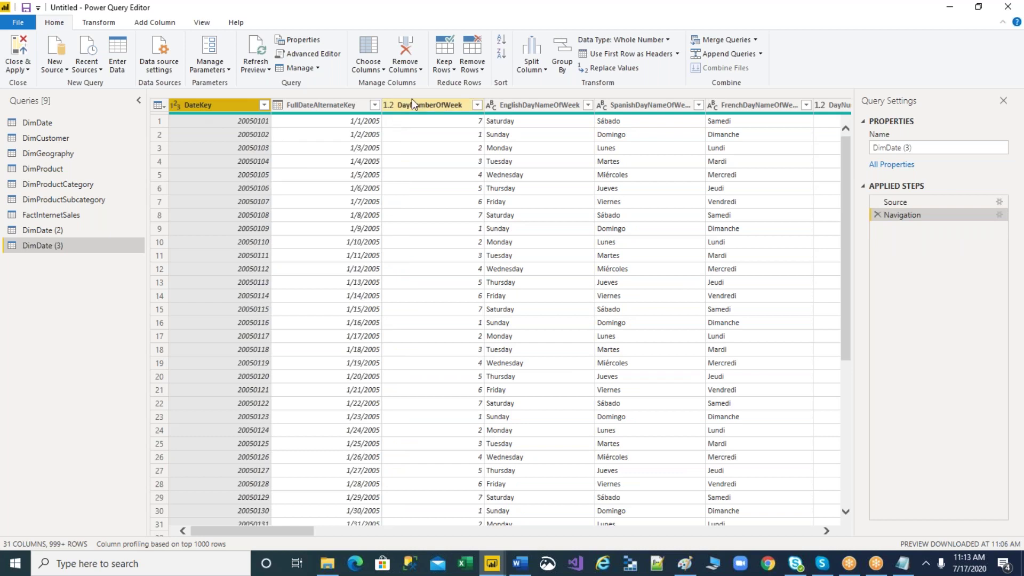
click(414, 71)
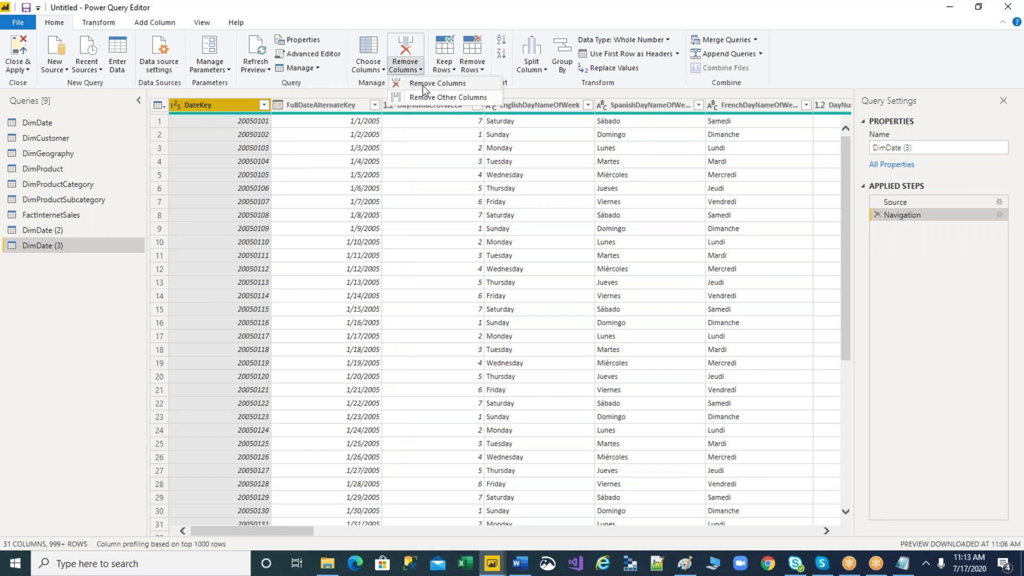
click(424, 85)
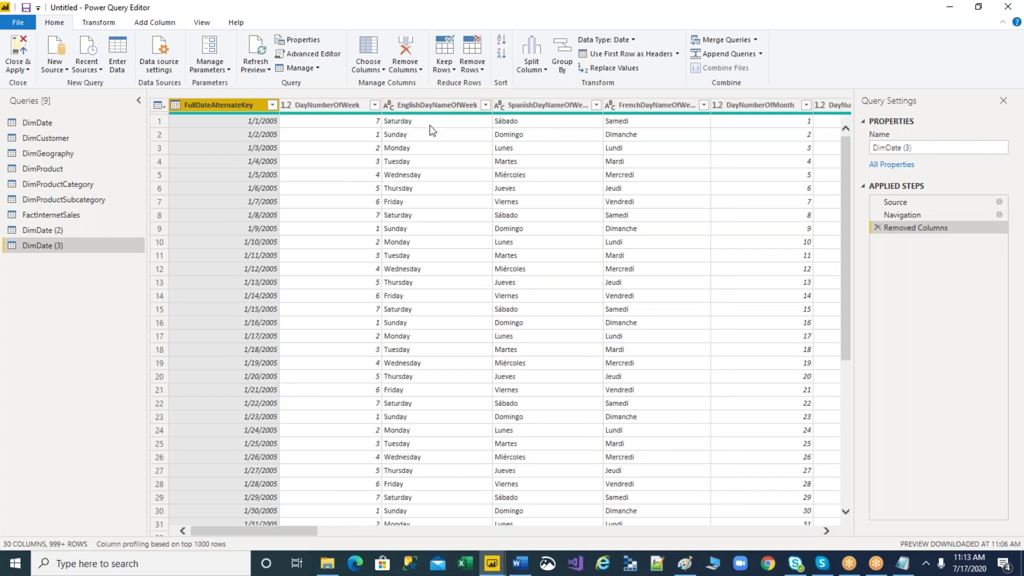
right_click(201, 104)
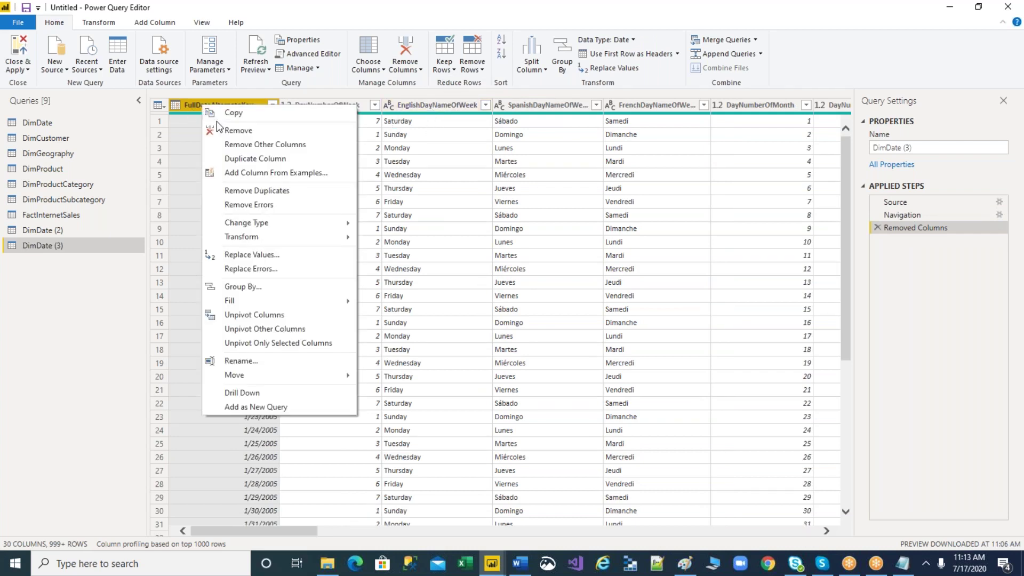
click(229, 137)
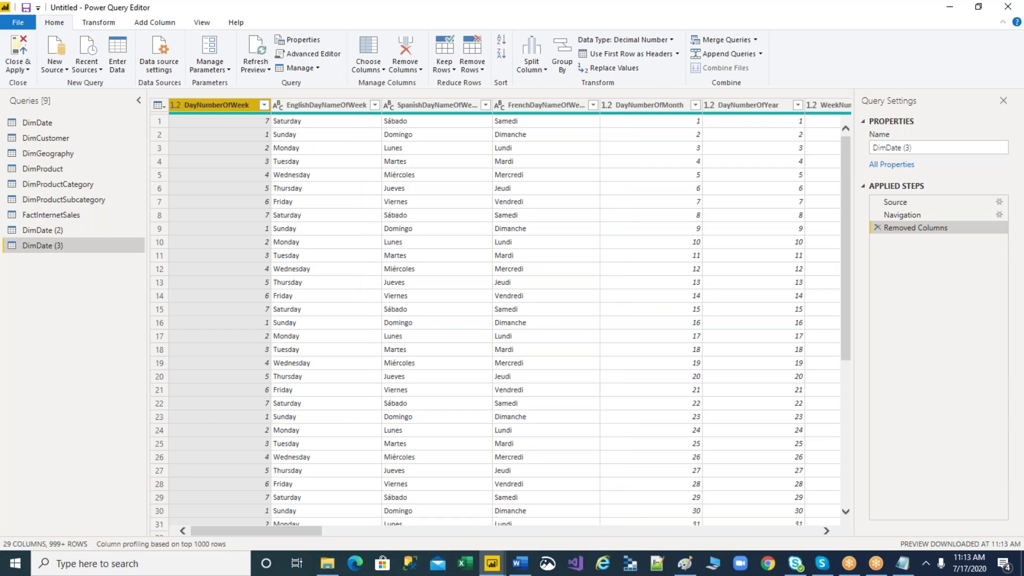
- Remove all other columns from DimDate (3) so that only EnglishDayNameOfWeek is kept
click(406, 65)
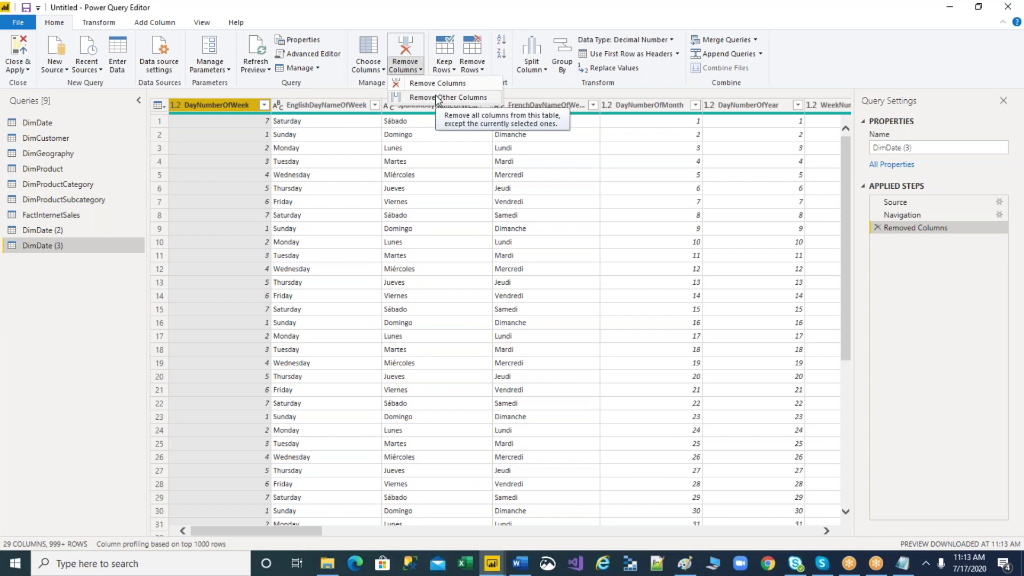
click(313, 107)
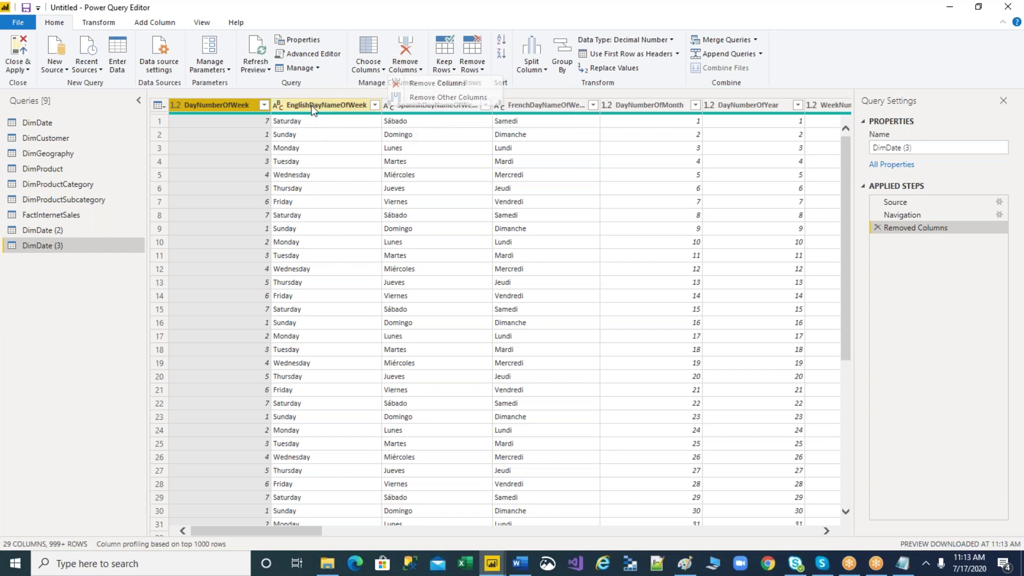
click(320, 107)
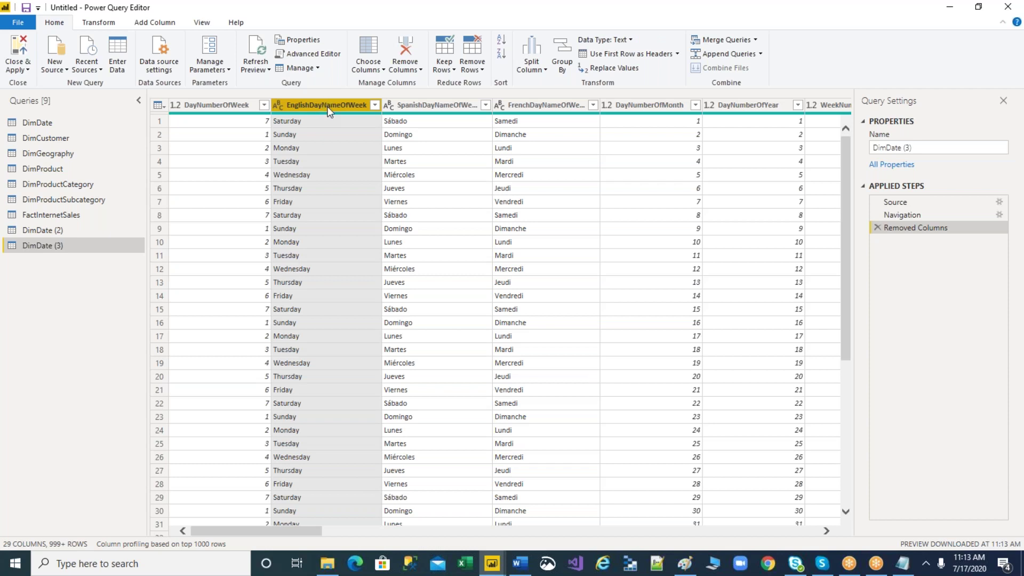
right_click(328, 109)
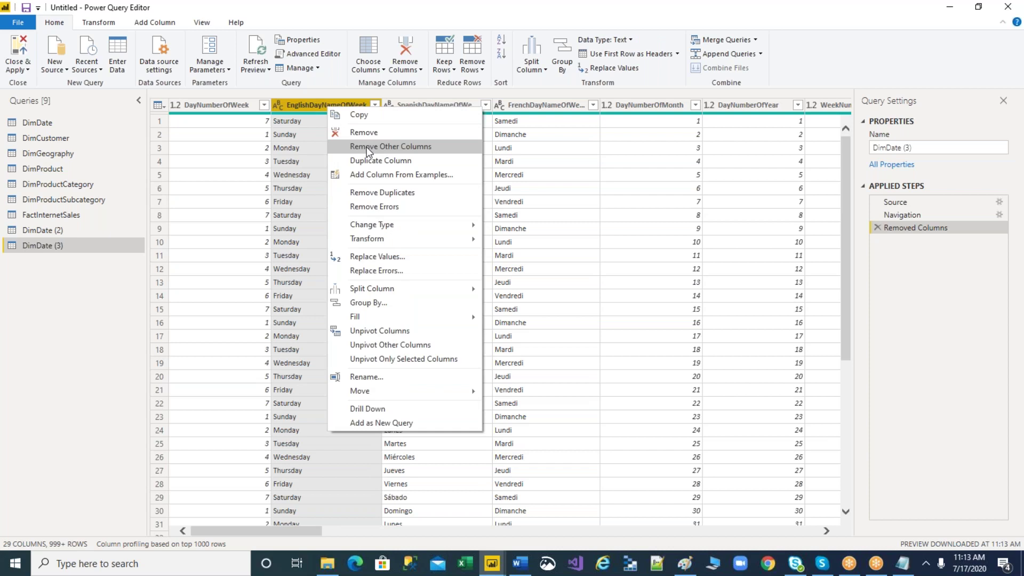
click(281, 22)
click(412, 71)
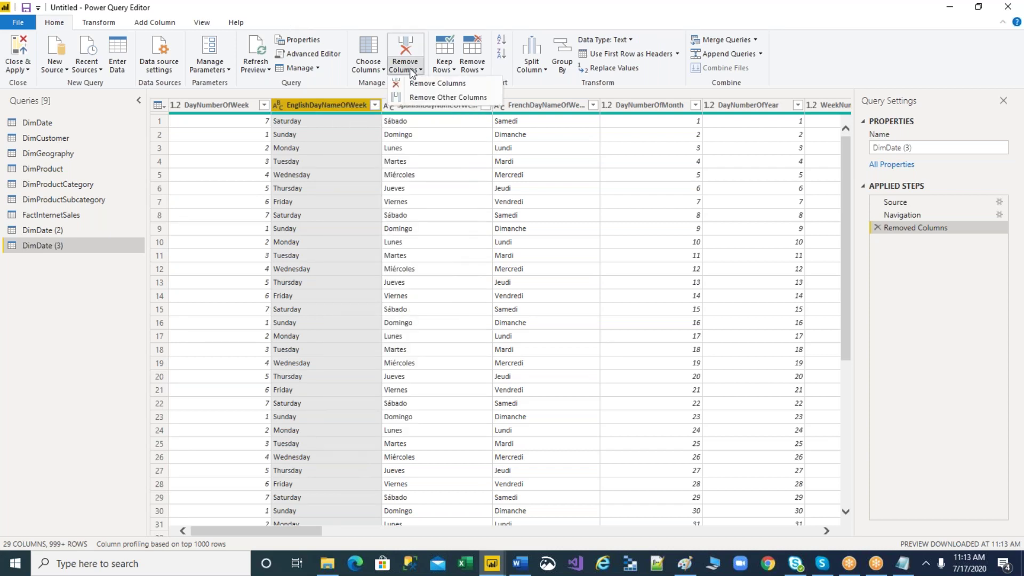
click(422, 101)
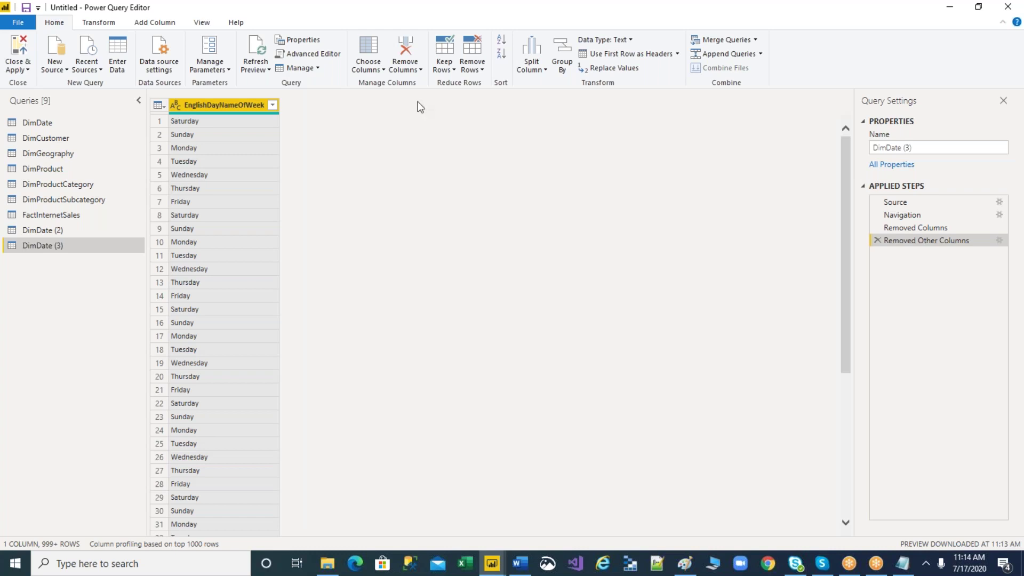
- Delete the Removed Other Columns and Removed Columns steps from DimDate (3) to restore all its columns
click(412, 77)
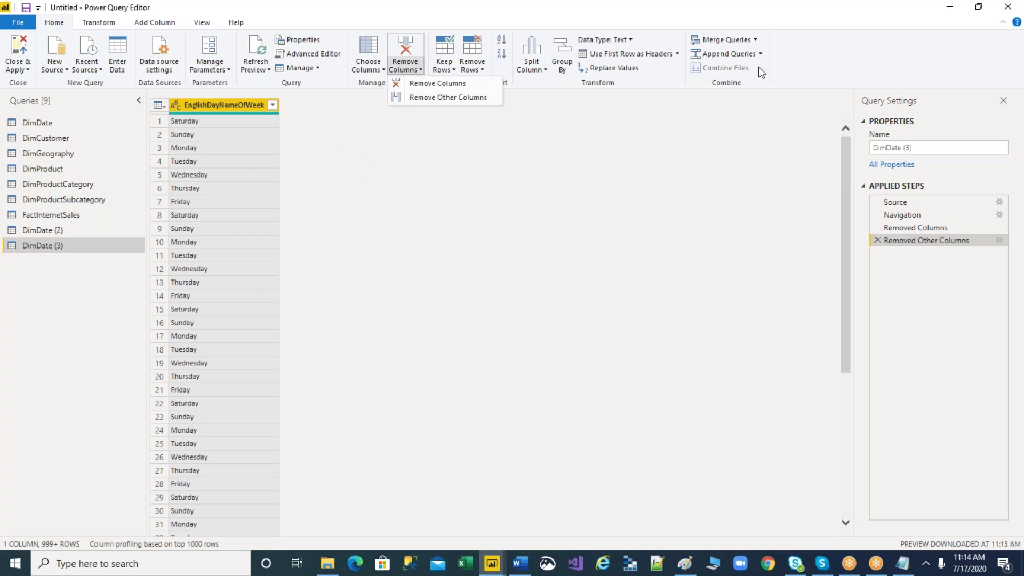
click(761, 23)
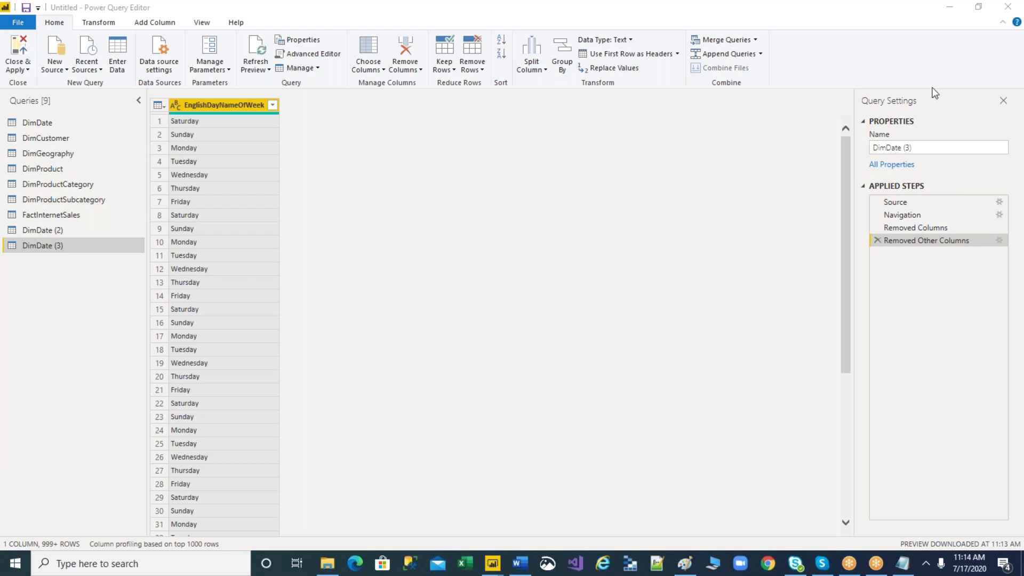
click(877, 240)
click(877, 227)
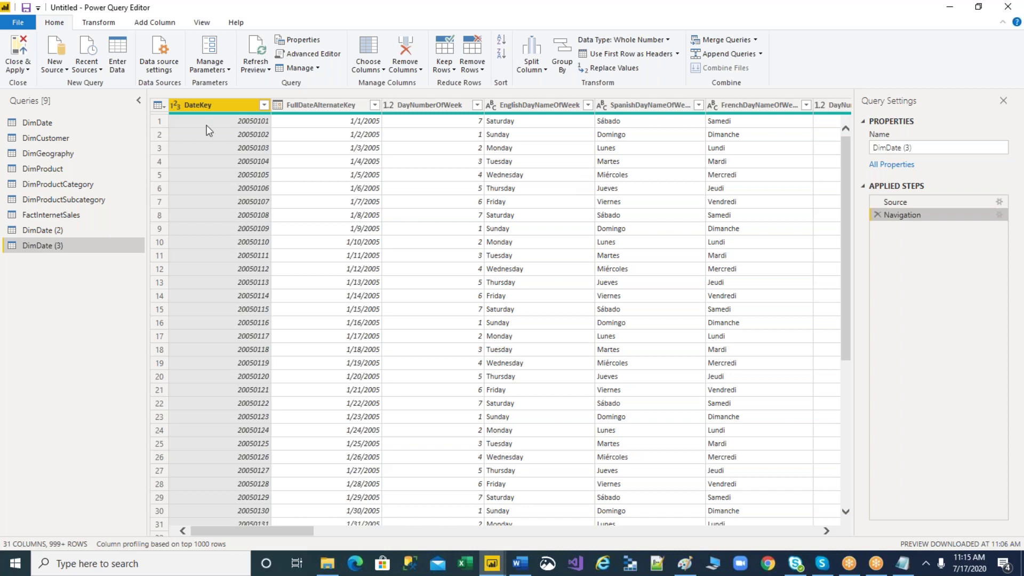
- Browse down the DateKey values in DimDate (3) to row 18
key(Down)
key(Down)
key(Down)
key(Down)
key(Down)
key(Down)
key(Down)
key(Down)
key(Down)
key(Down)
key(Down)
key(Down)
key(Down)
key(Down)
key(Down)
key(Down)
key(Down)
key(Down)
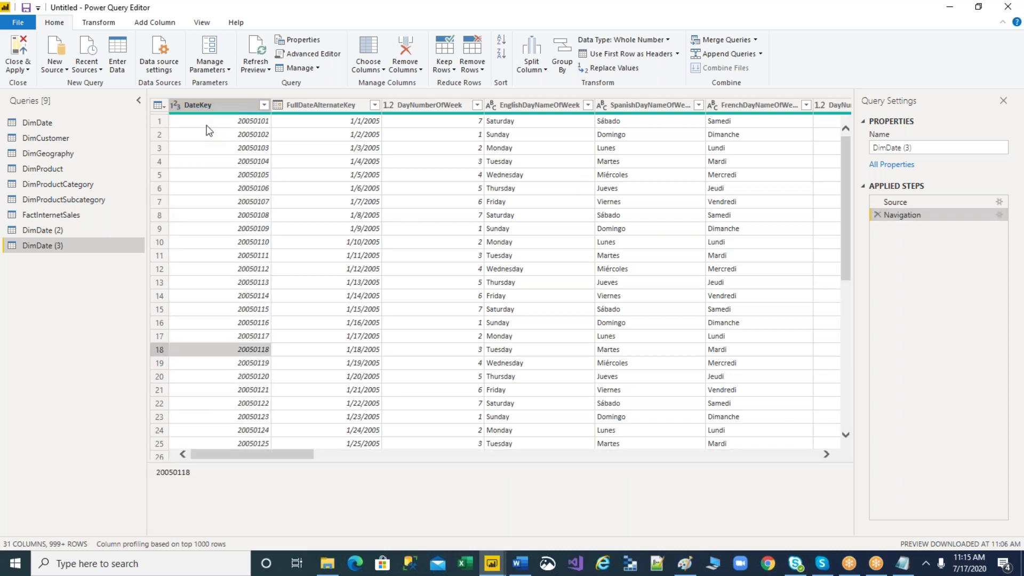
- Keep only the top 5 rows of DimDate (3)
key(Down)
key(Up)
scroll(313, 391, down, 6)
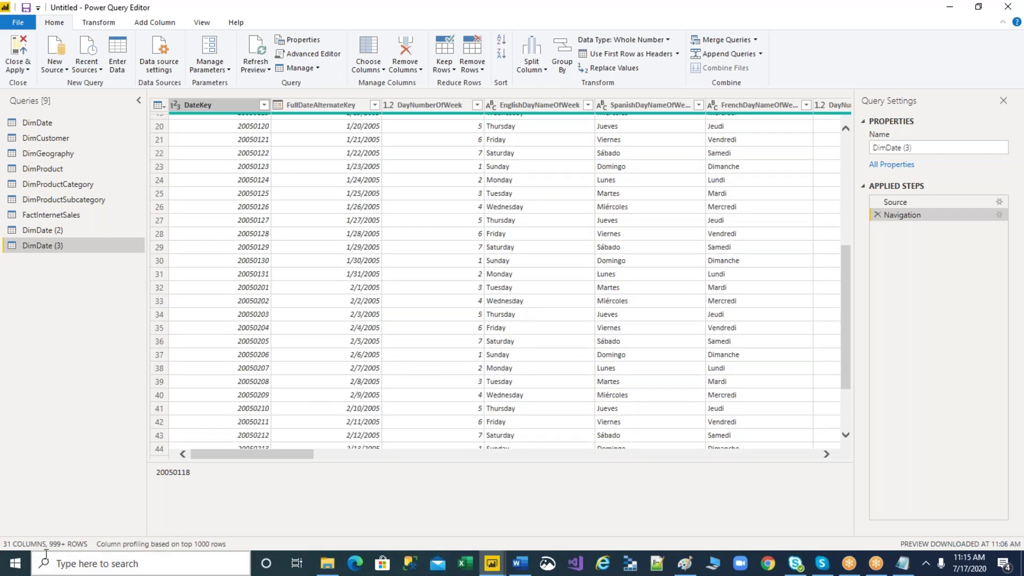
scroll(315, 329, up, 1)
scroll(315, 329, up, 6)
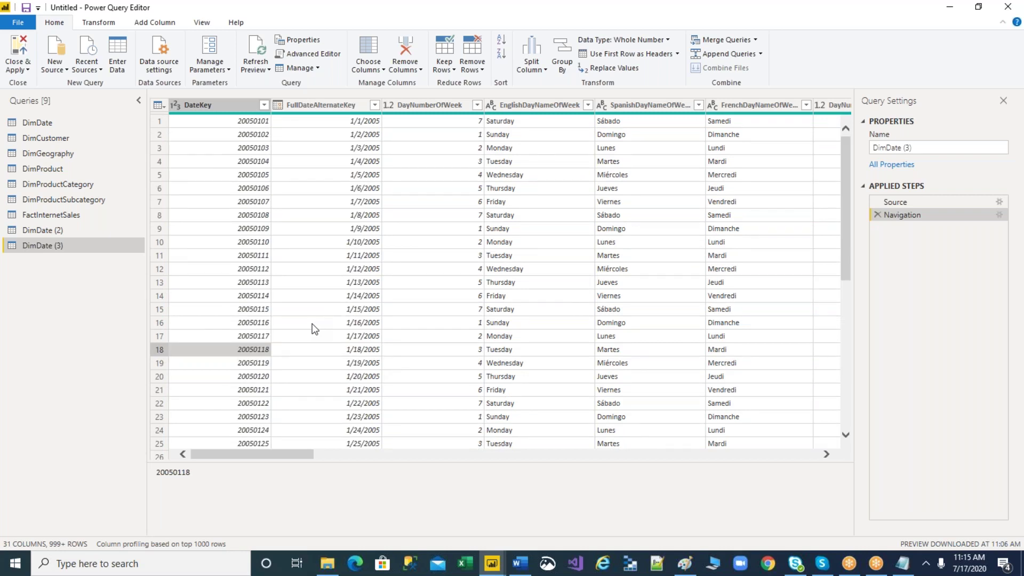
click(448, 78)
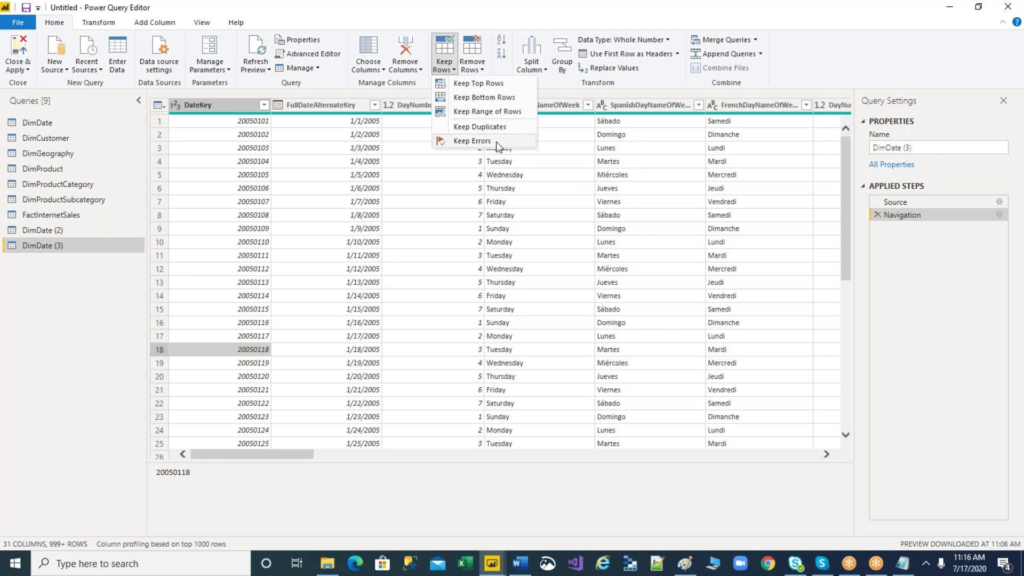
click(475, 83)
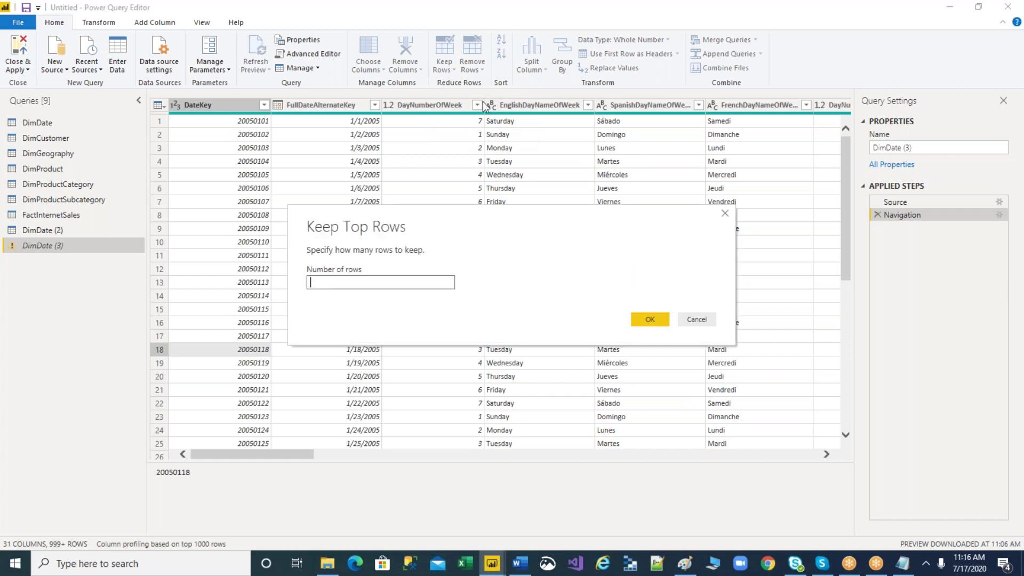
text(5)
click(636, 321)
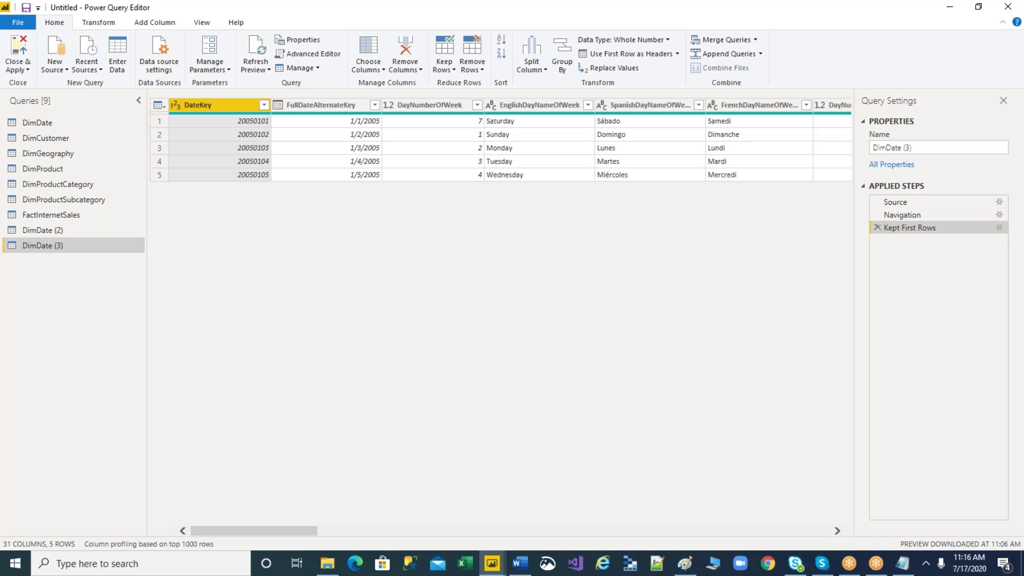
- Review the M code of DimDate (3) in the Advanced Editor, and delete the Kept First Rows step
click(315, 54)
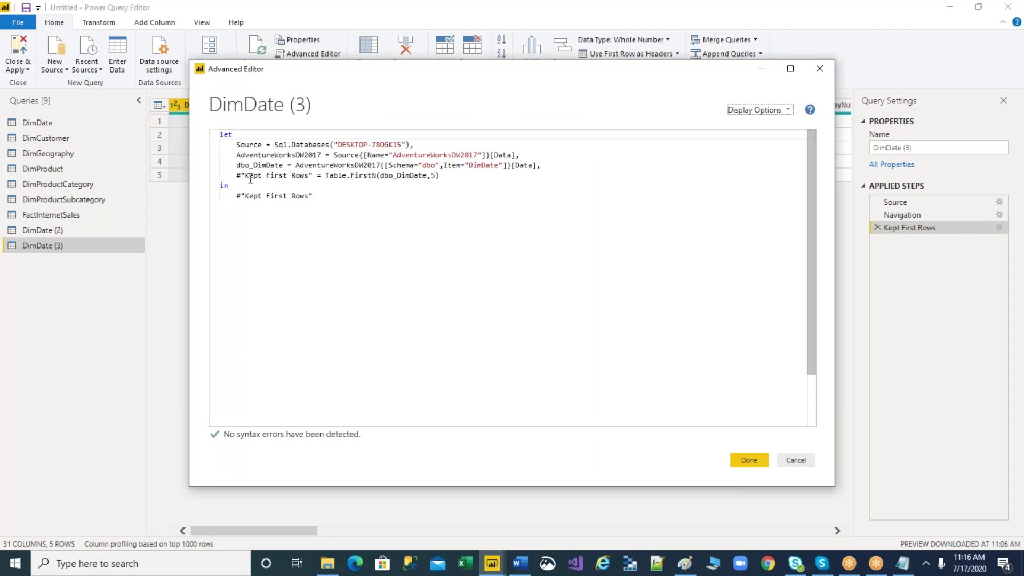
click(819, 68)
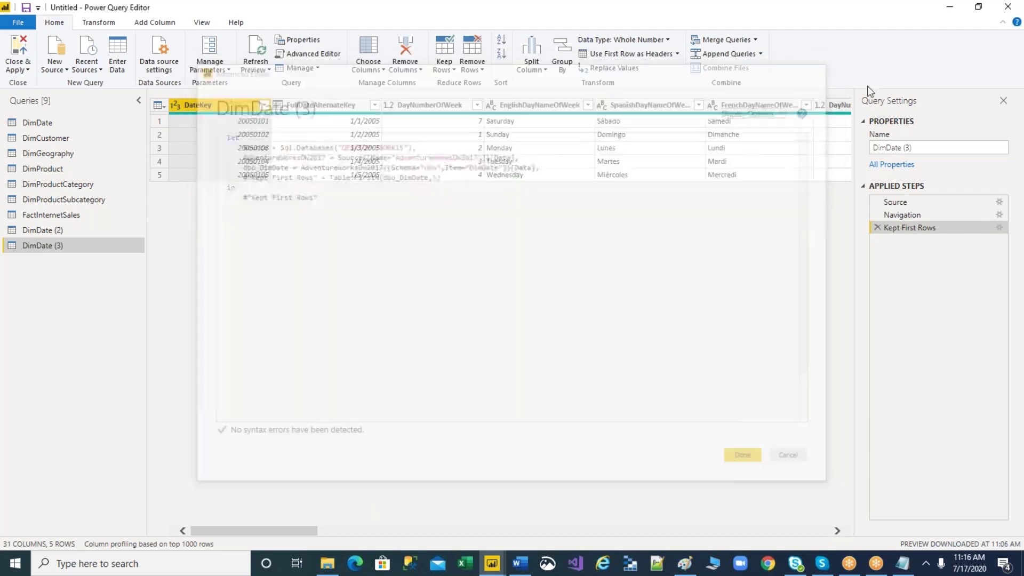
click(877, 227)
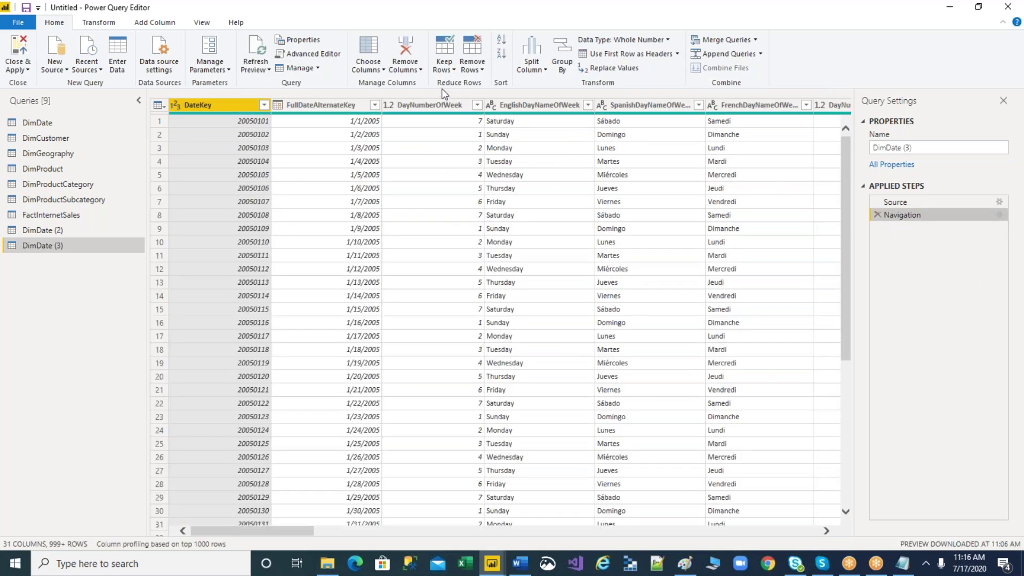
- Keep only the bottom 5 rows of DimDate (3), and delete the resulting applied step to restore all rows
click(443, 66)
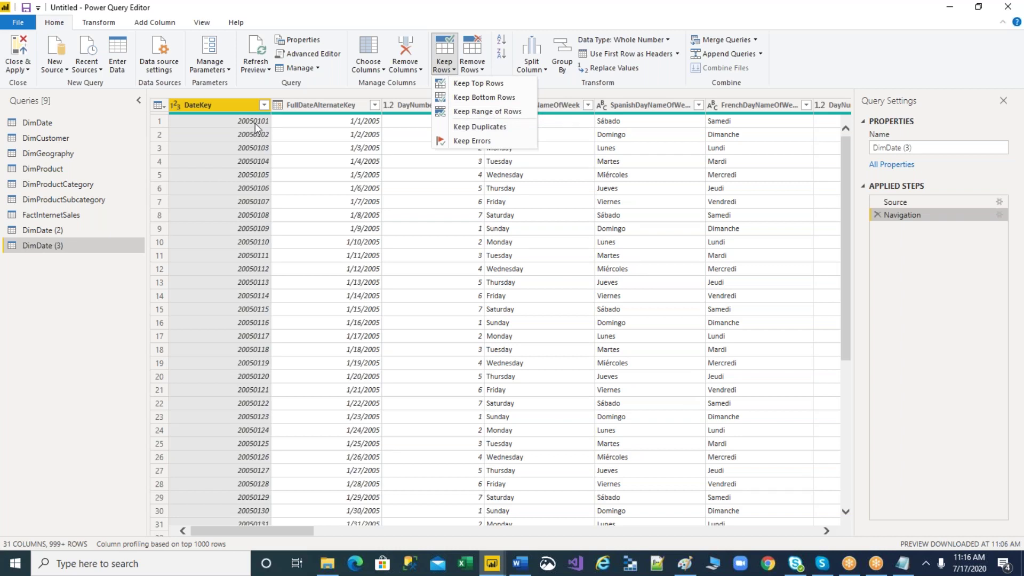
click(494, 97)
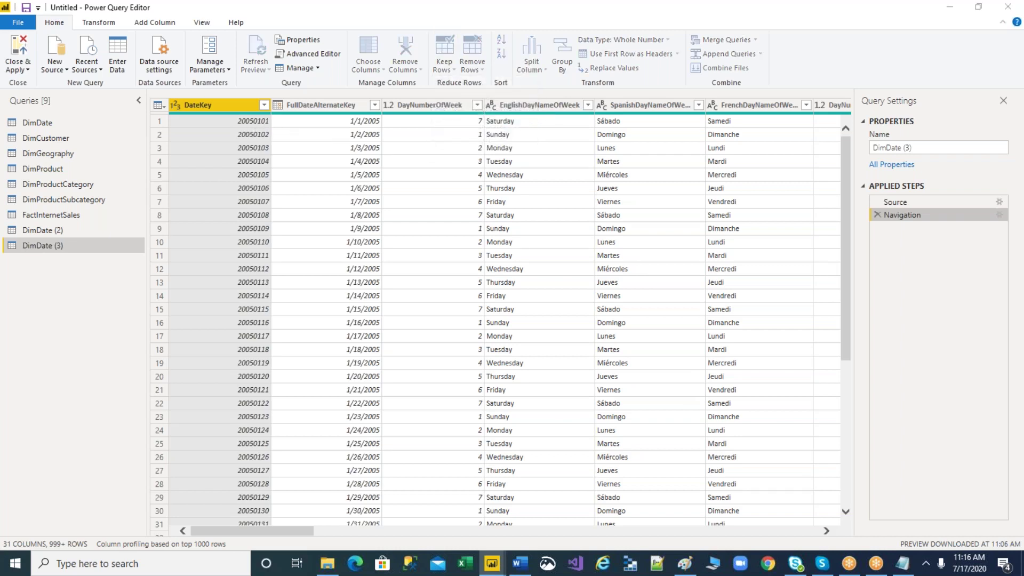
text(5)
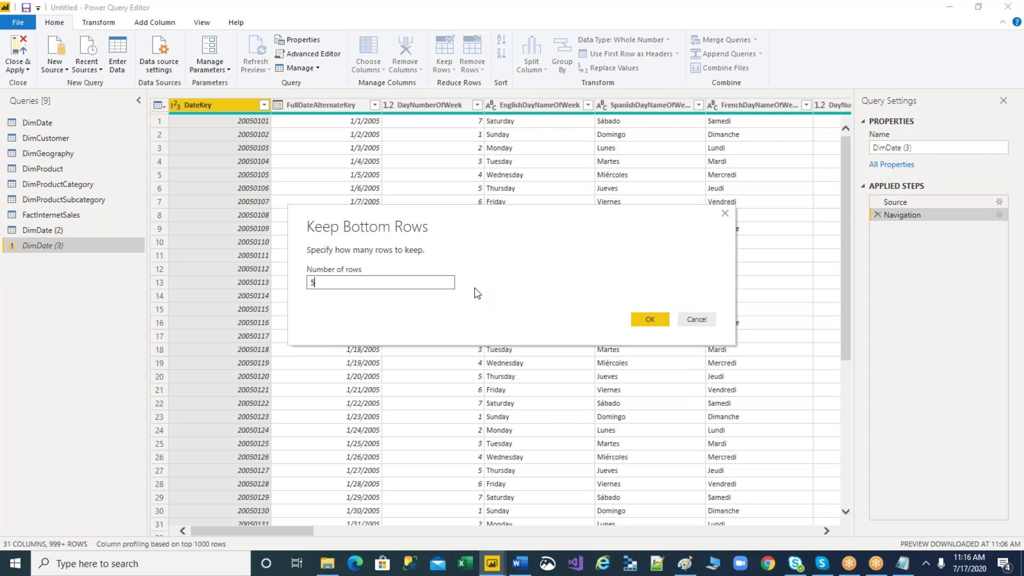
click(659, 319)
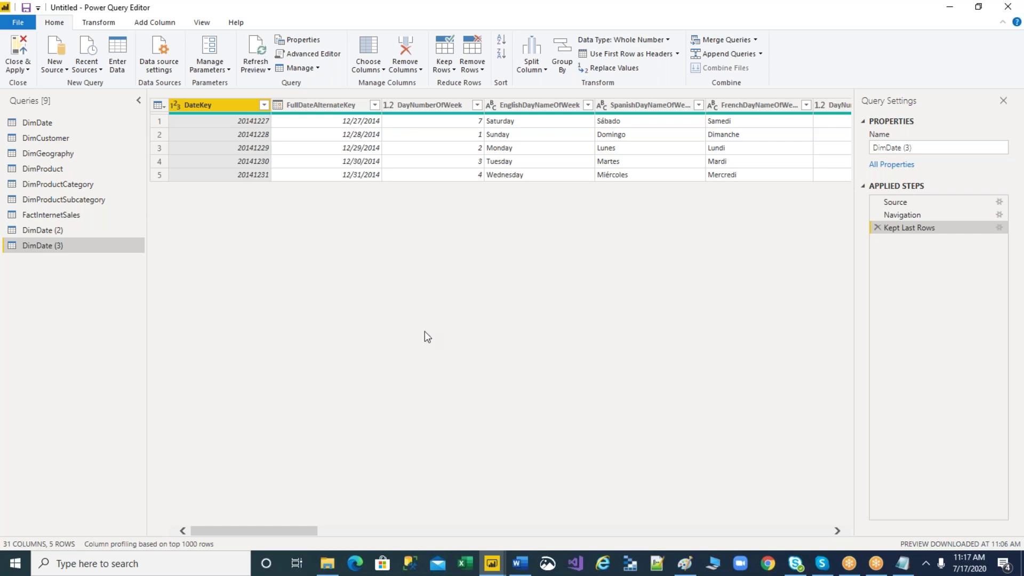
click(878, 227)
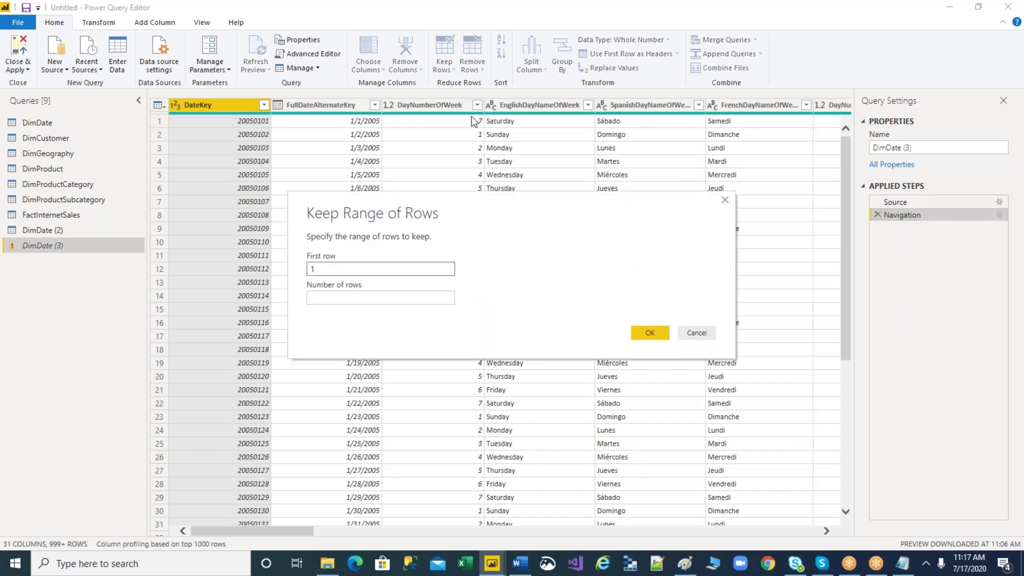
- Keep a range of 22 rows starting at row 11 in DimDate (3), and delete the Kept Range of Rows step
click(649, 332)
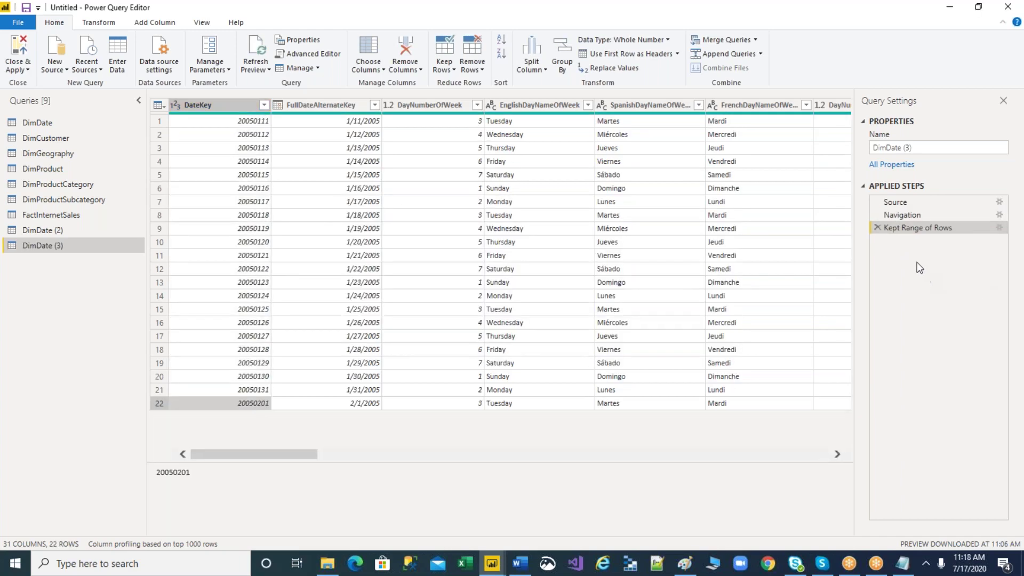
click(878, 228)
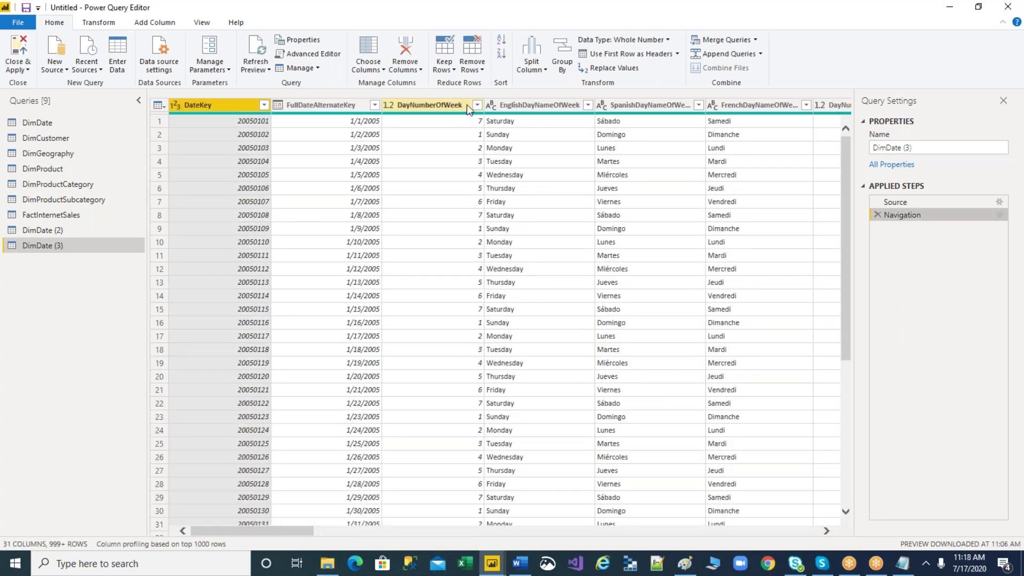
click(445, 71)
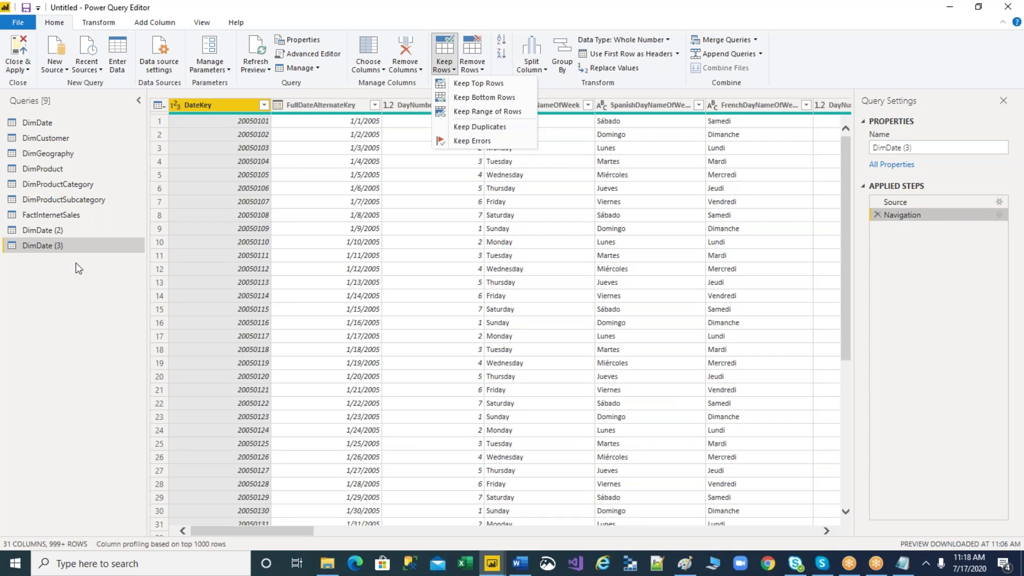
click(264, 302)
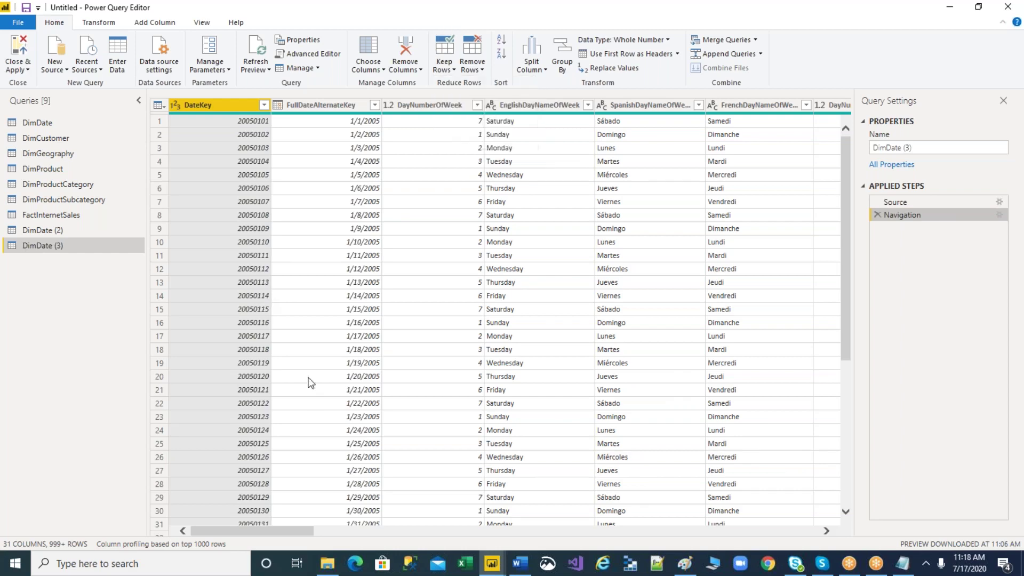
scroll(313, 373, down, 5)
scroll(312, 373, up, 5)
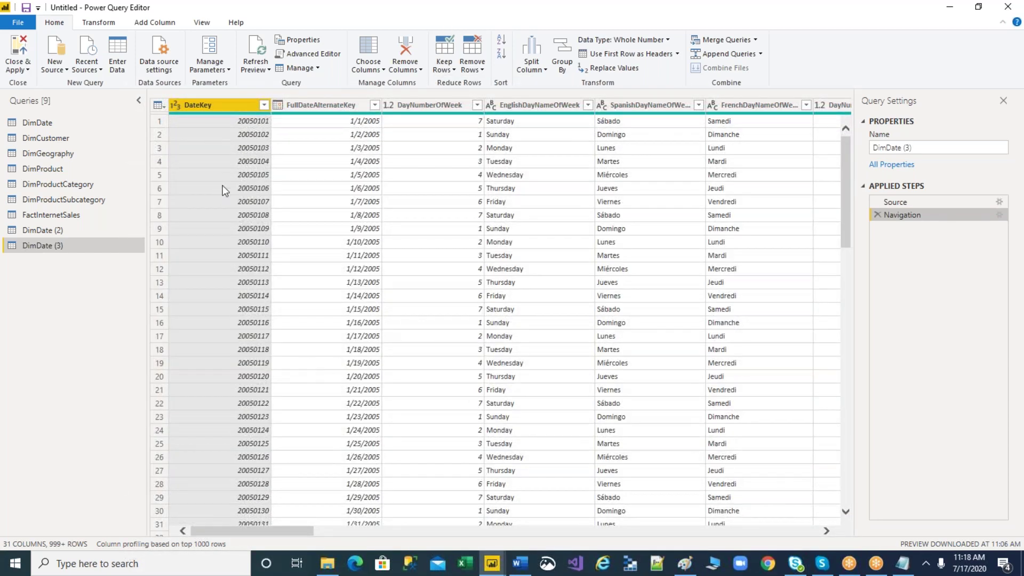
- Start a manually entered table named DUPLICATE with the columns ID and NAME
click(117, 53)
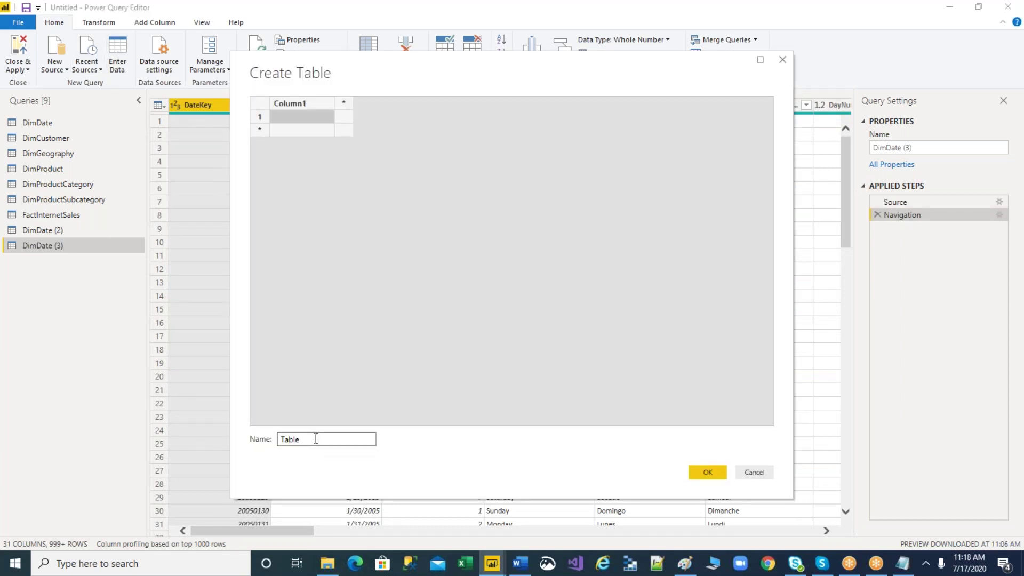
double_click(315, 438)
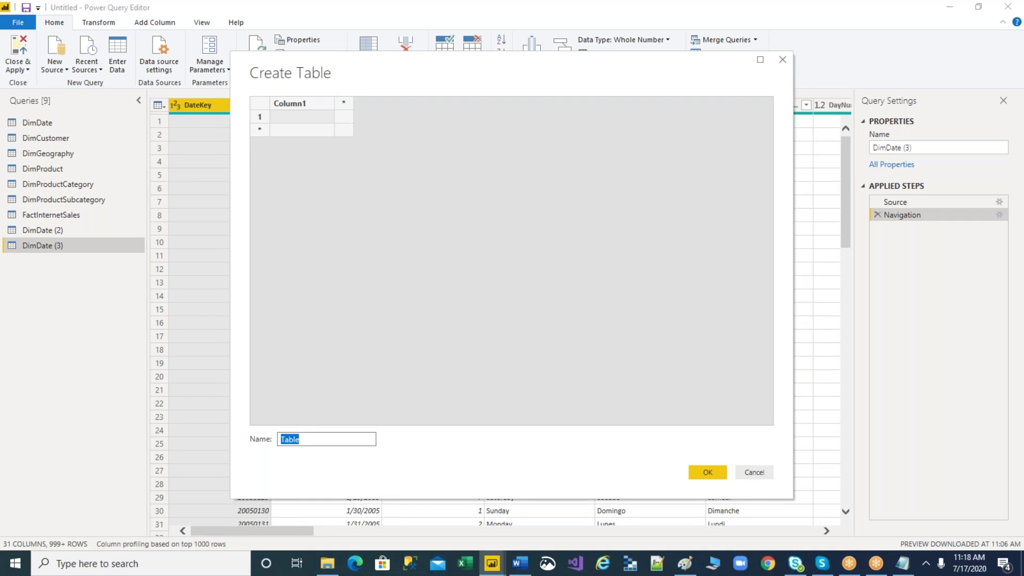
text(DUPLICATE)
double_click(323, 107)
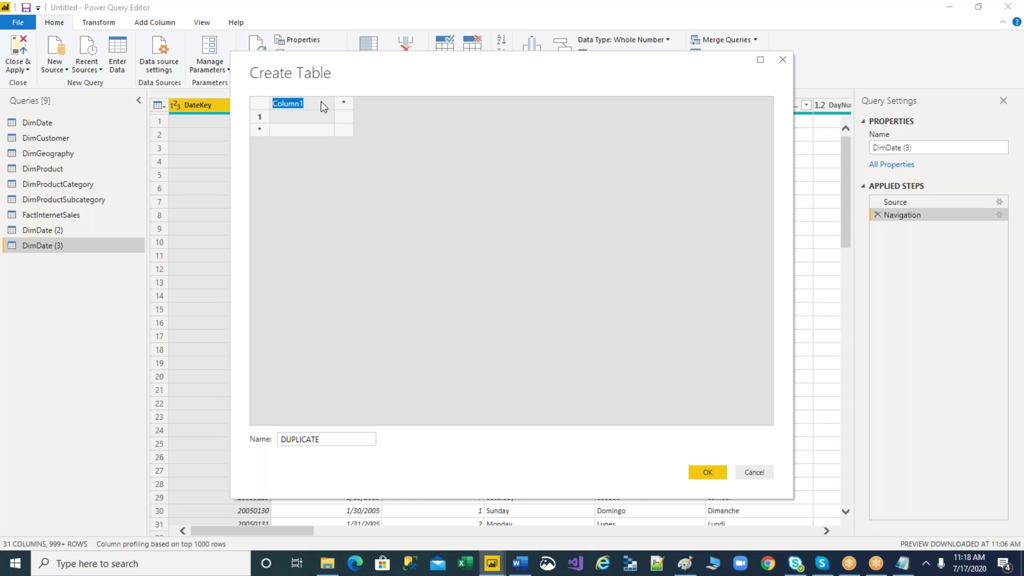
text(ID)
click(342, 104)
text(NAME)
- Fill the first three rows of the table with IDs 1, 2 and 3 and a different person's name for each
click(302, 117)
text(1)
click(374, 120)
text(SANTOSH)
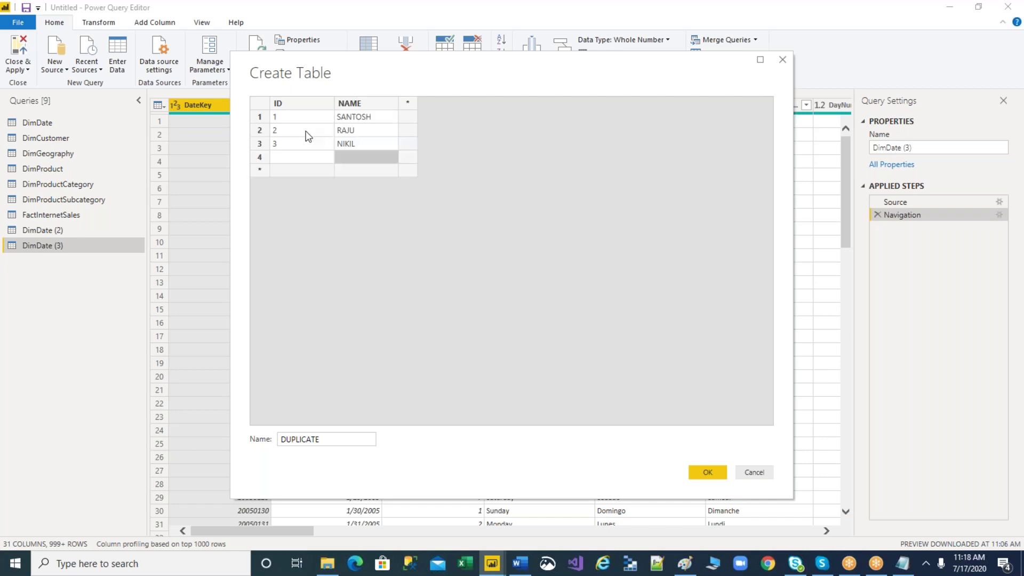
- Add a fourth row that repeats ID 1 and the name from the first row
text(1)
key(Tab)
text(SANTOSH)
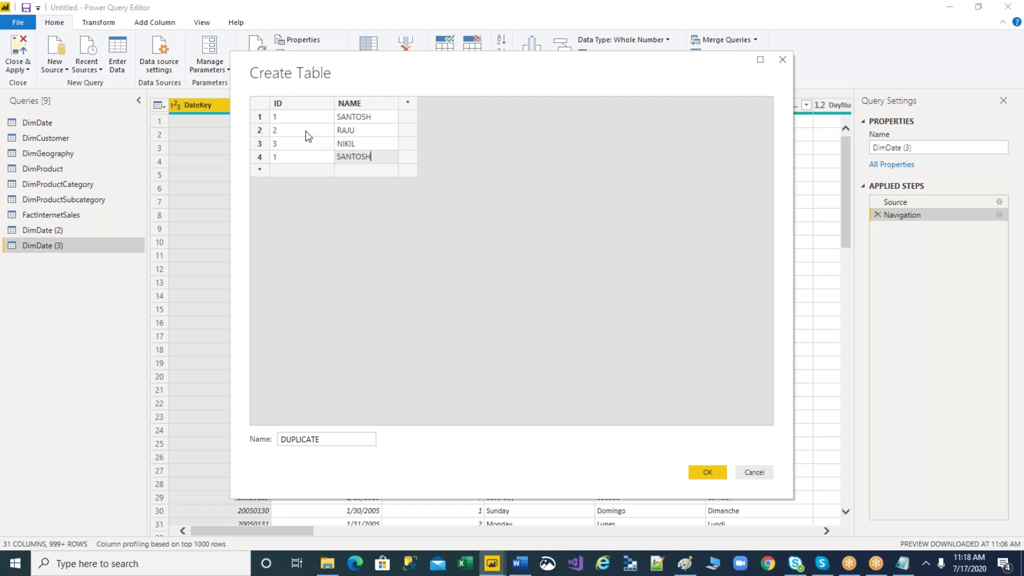
key(Return)
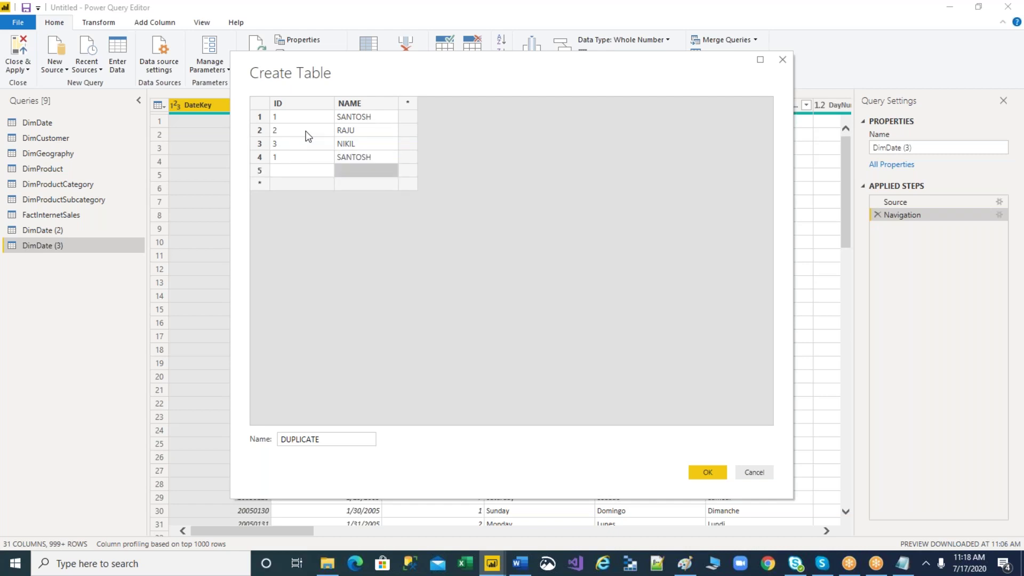
- Add a fifth row with ID 1 and a different person's name, and create the DUPLICATE table
key(Left)
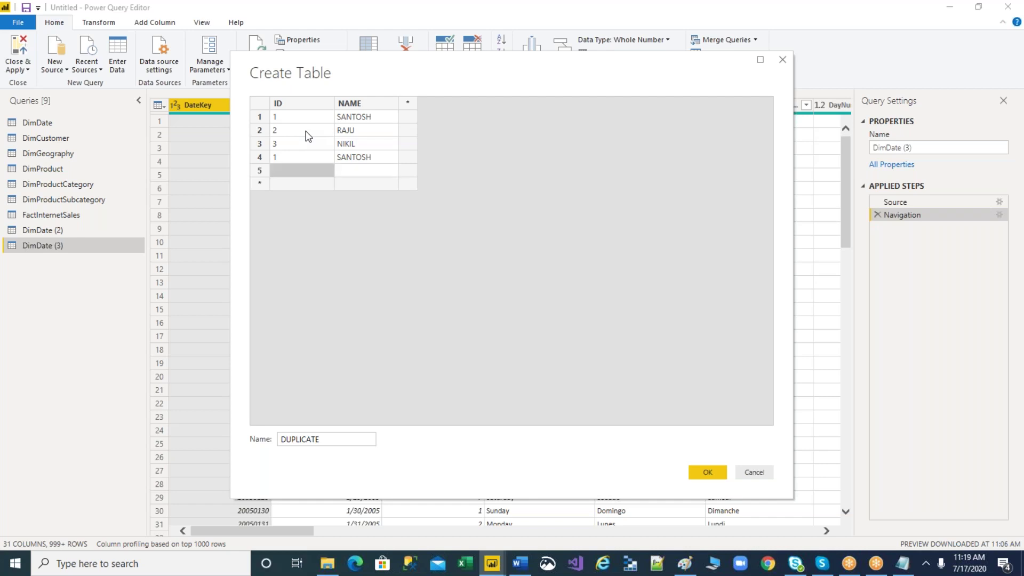
text(1)
key(Tab)
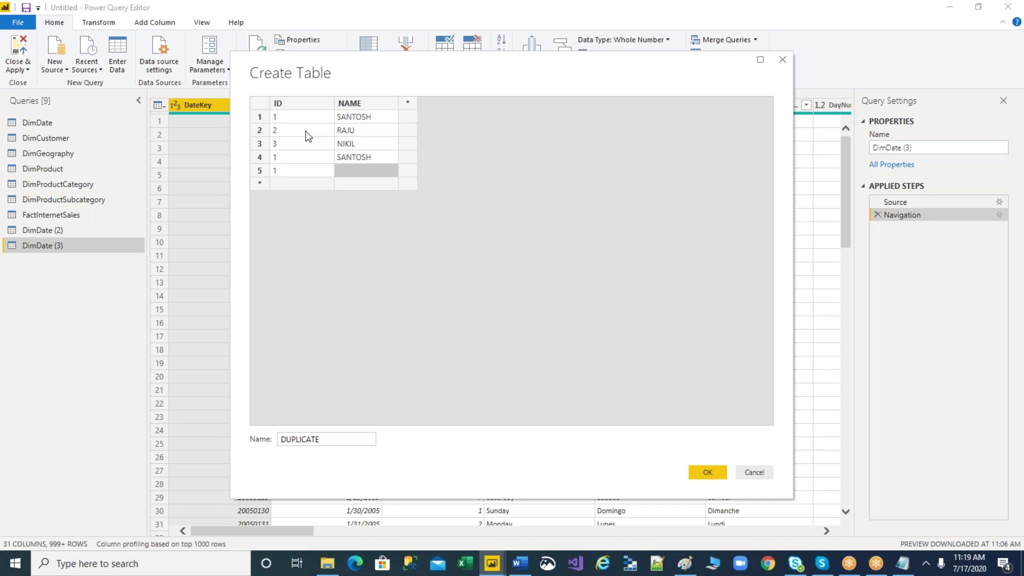
text(MAHESH)
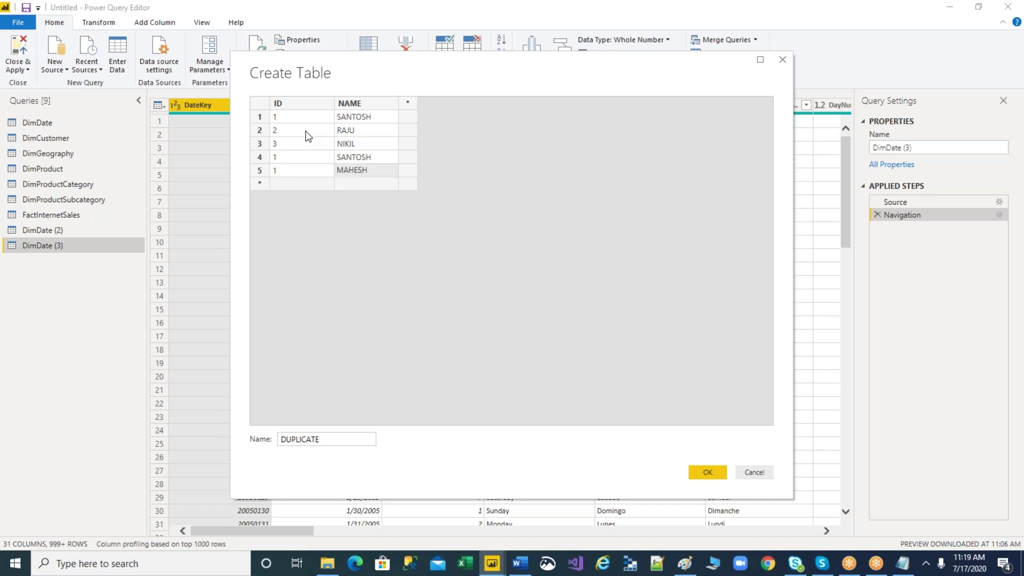
click(703, 472)
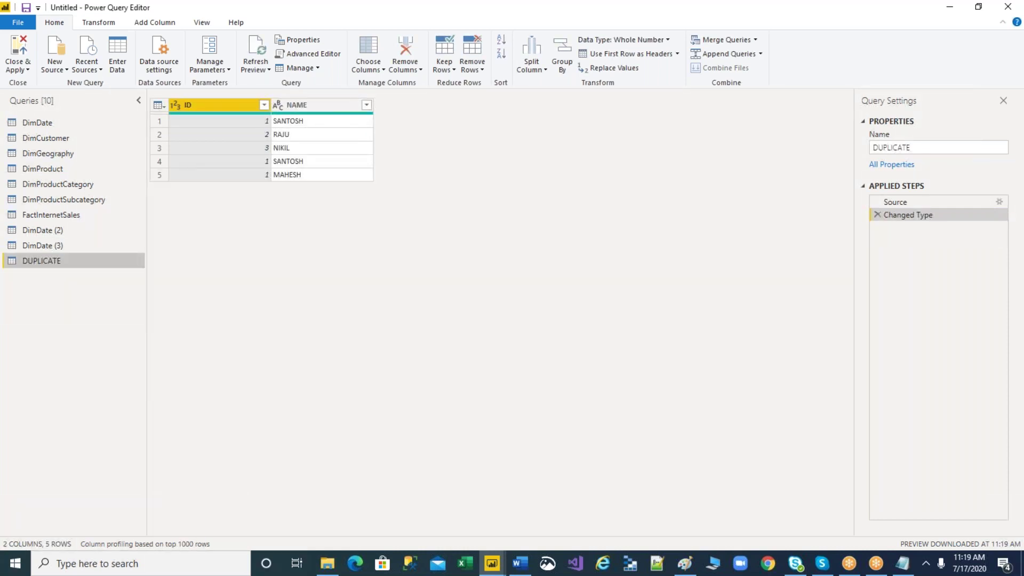
- Keep only the rows of the DUPLICATE table that have duplicate values in the ID column
click(443, 63)
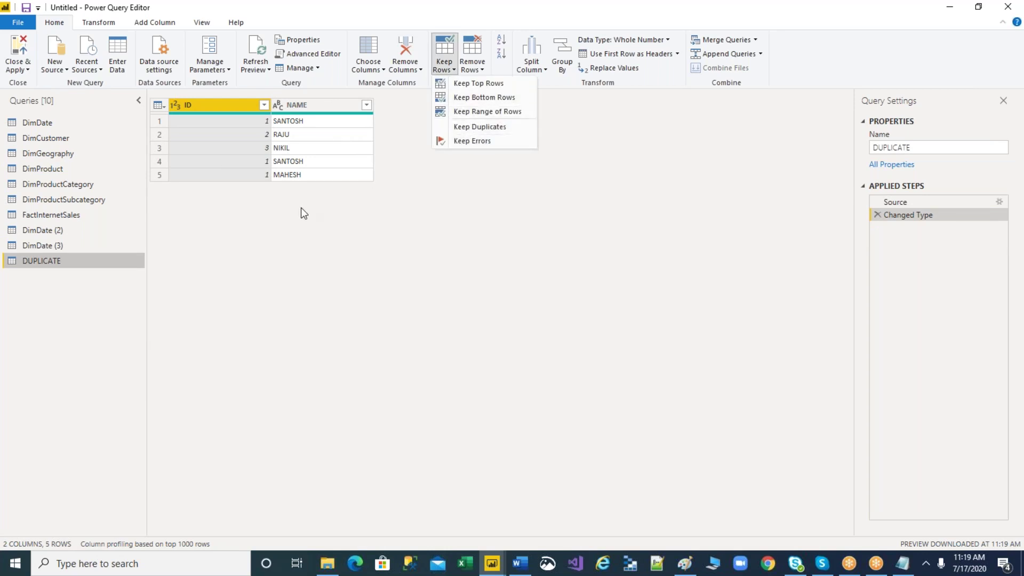
click(294, 180)
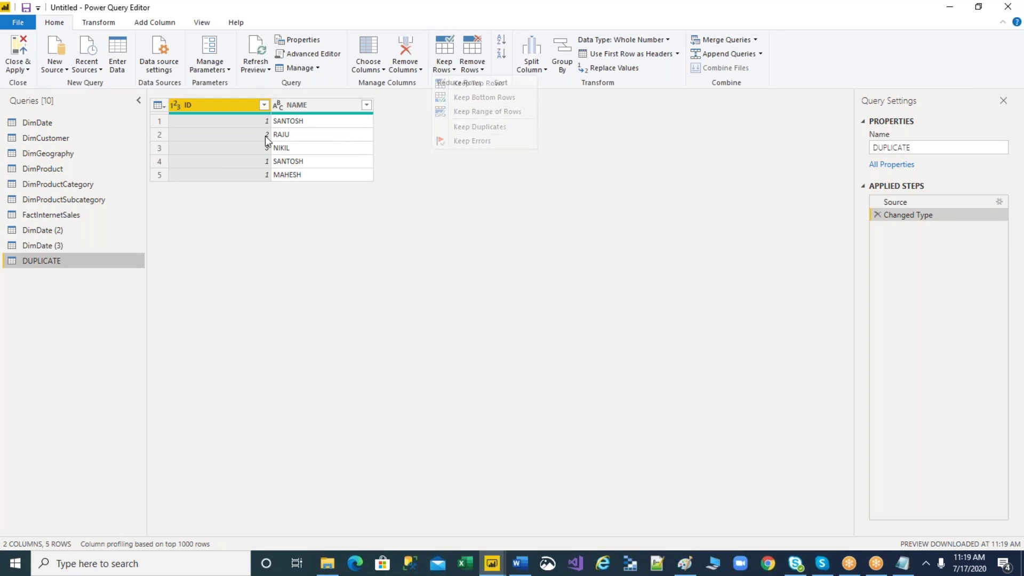
click(377, 69)
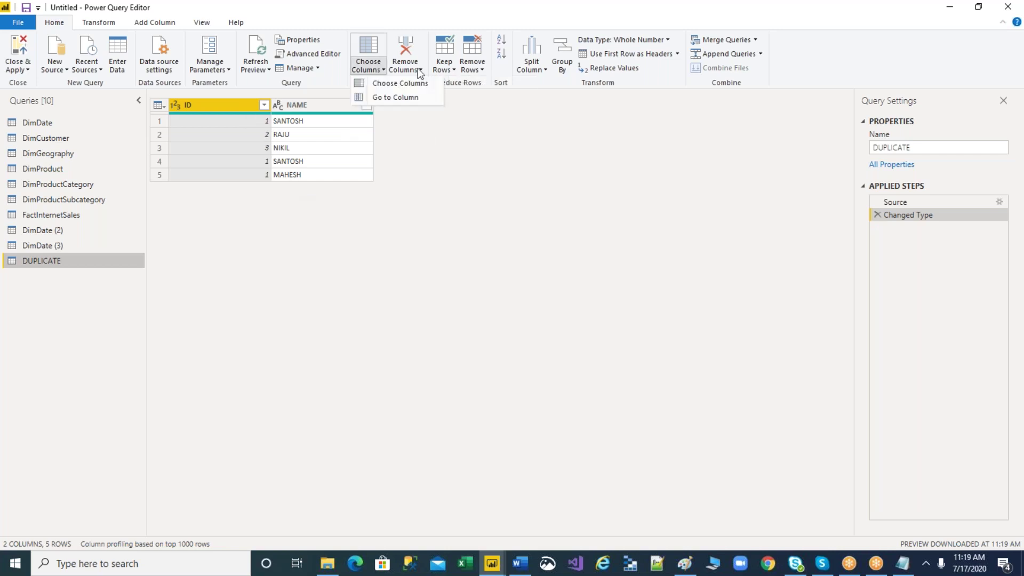
click(420, 69)
click(444, 68)
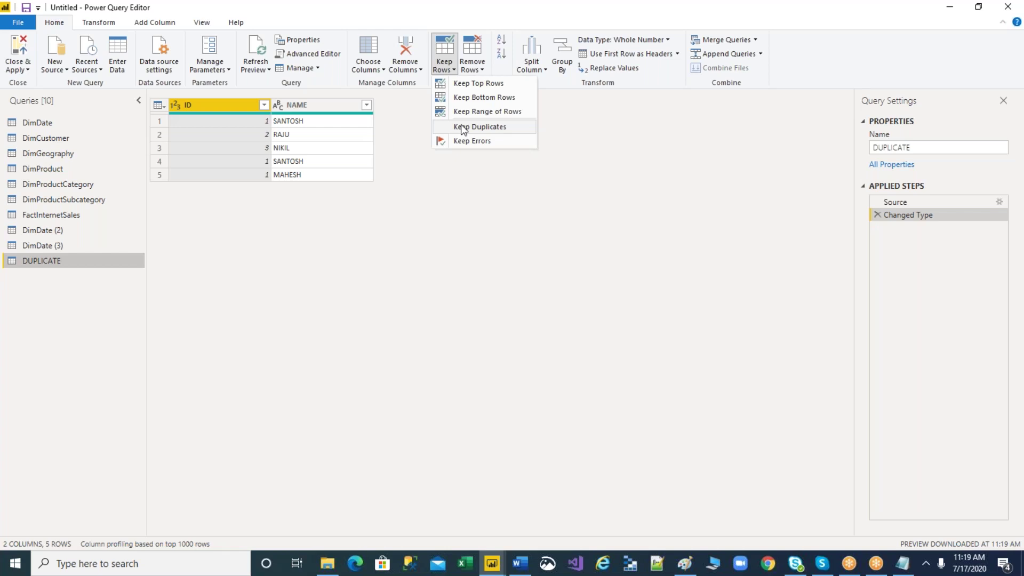
click(460, 124)
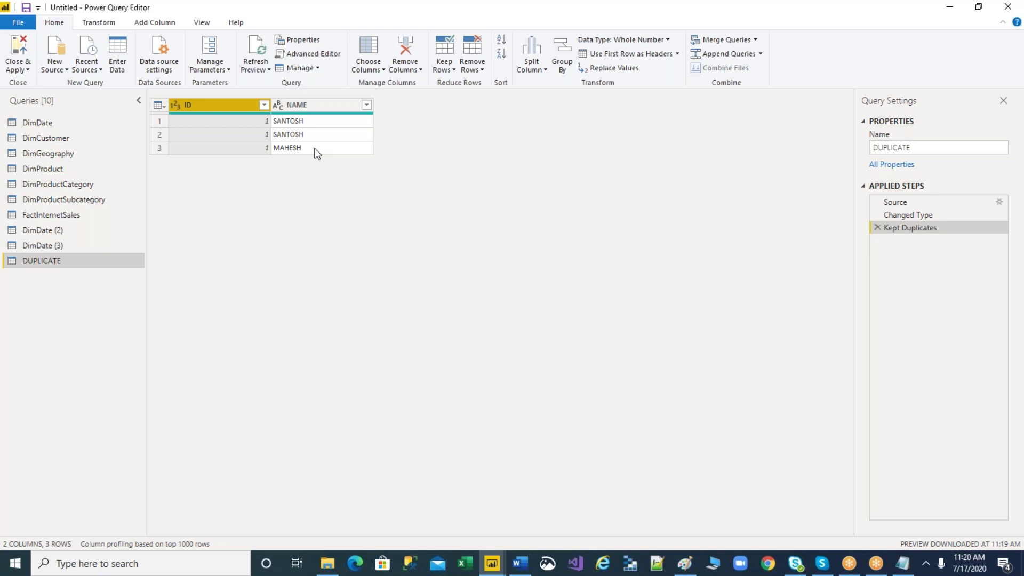
- Delete the Kept Duplicates step from the DUPLICATE table, and select both the ID and NAME columns
click(890, 227)
click(877, 227)
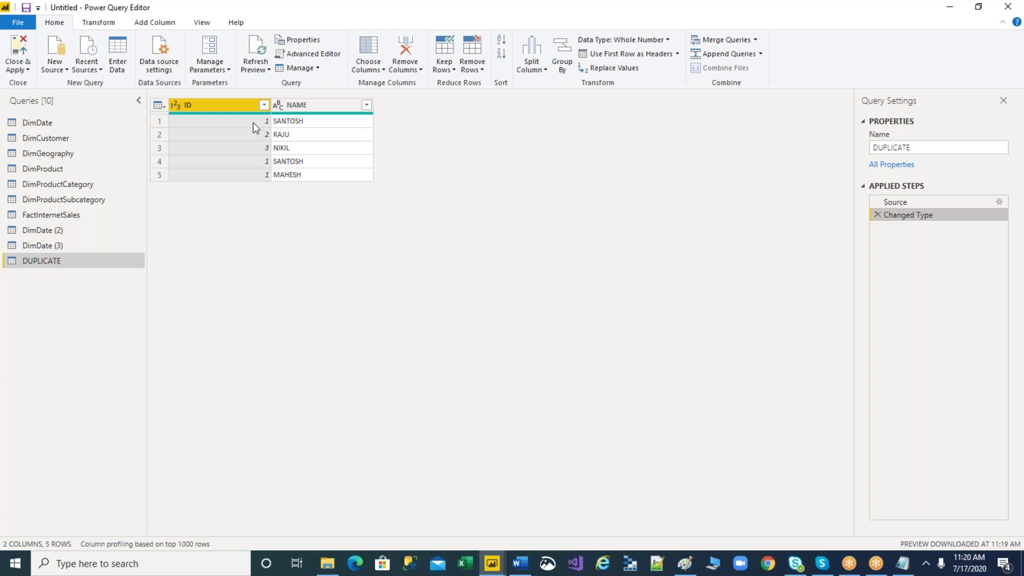
ctrl+click(309, 106)
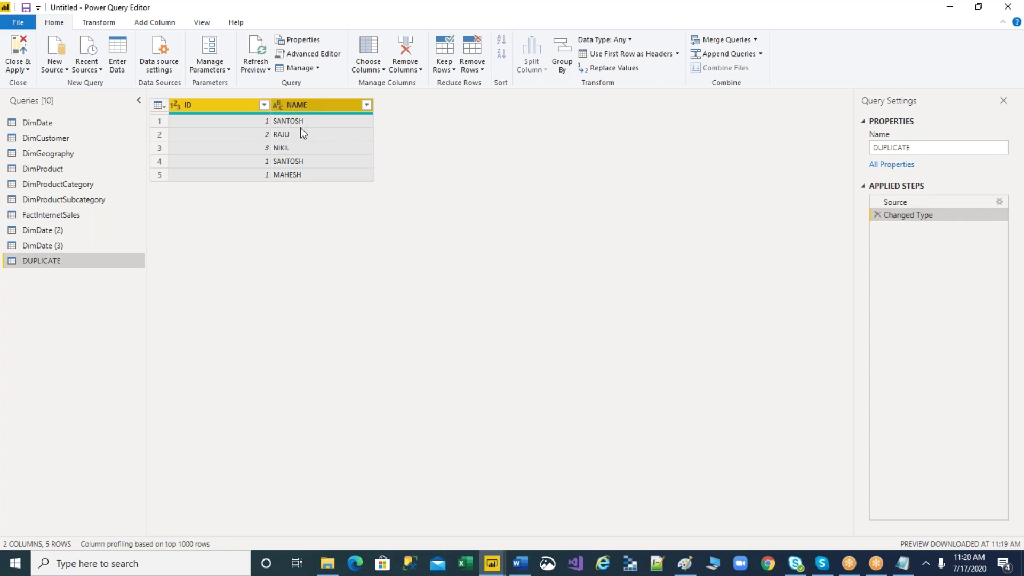
- Keep only the DUPLICATE table rows that repeat in both ID and NAME, and delete the resulting Kept Duplicates step
click(457, 73)
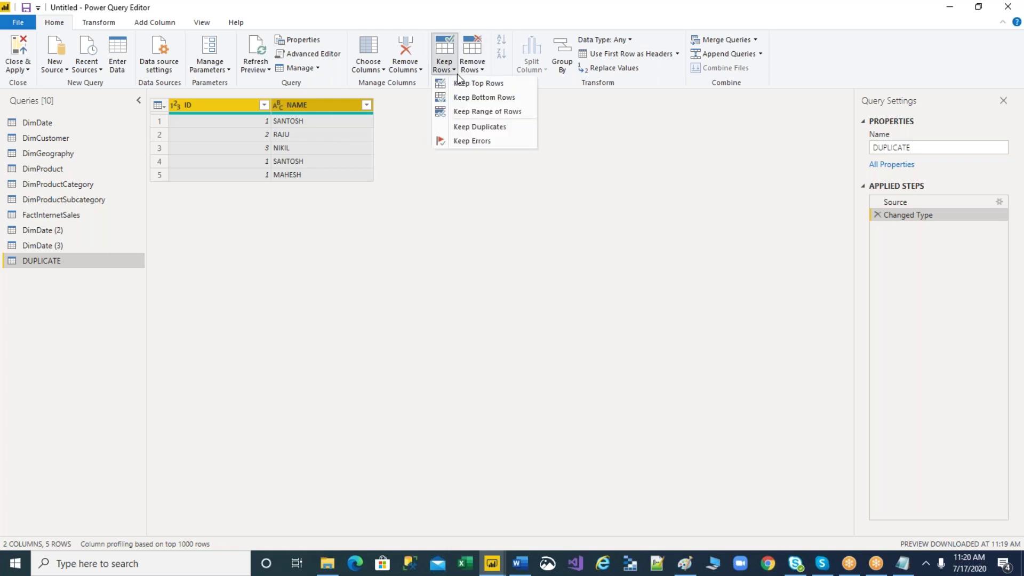
click(467, 127)
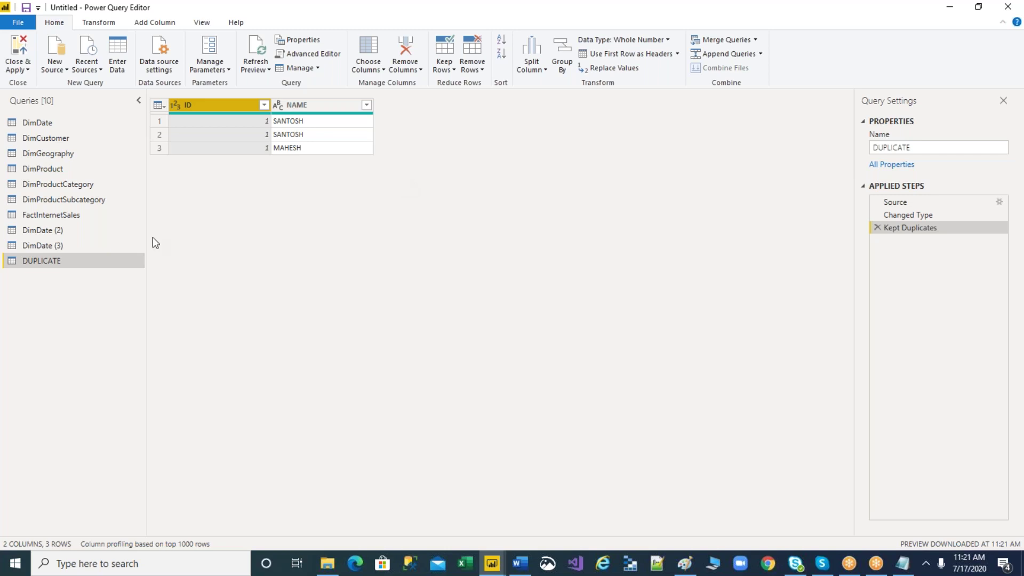
key(Delete)
click(444, 59)
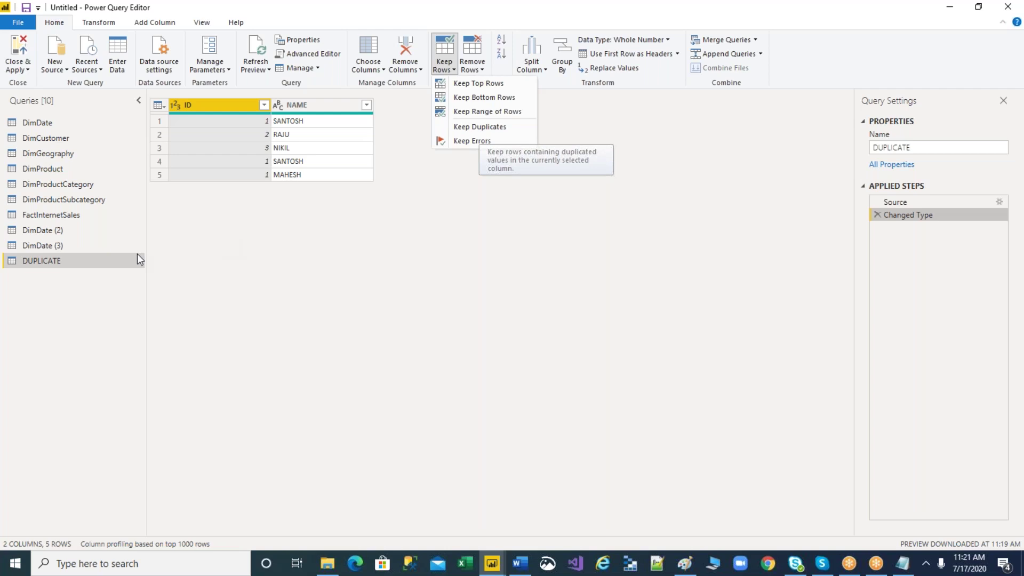
- Duplicate the DUPLICATE query and change the copy's NAME column to Decimal Number, replacing the current type conversion
right_click(59, 263)
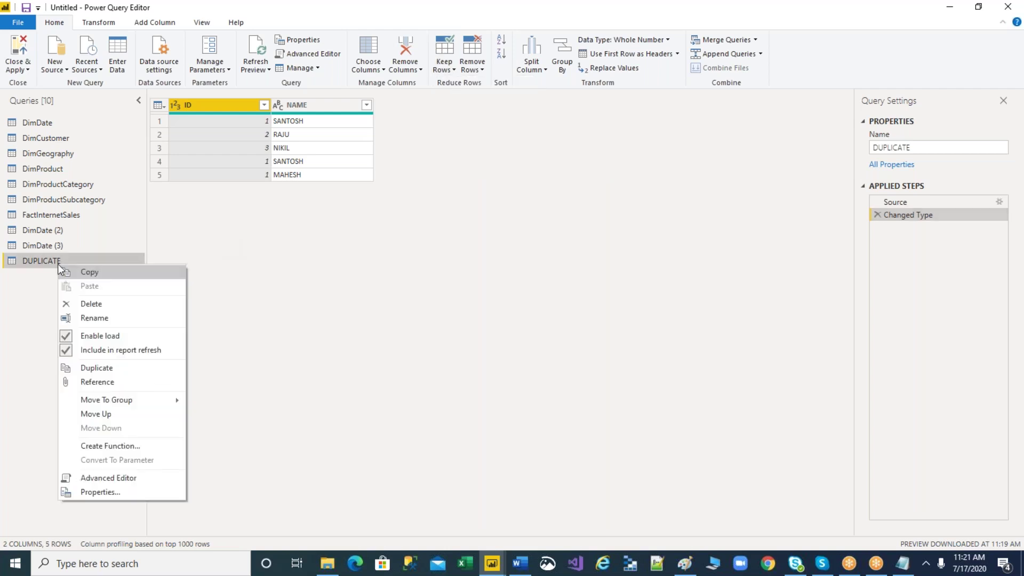
click(97, 368)
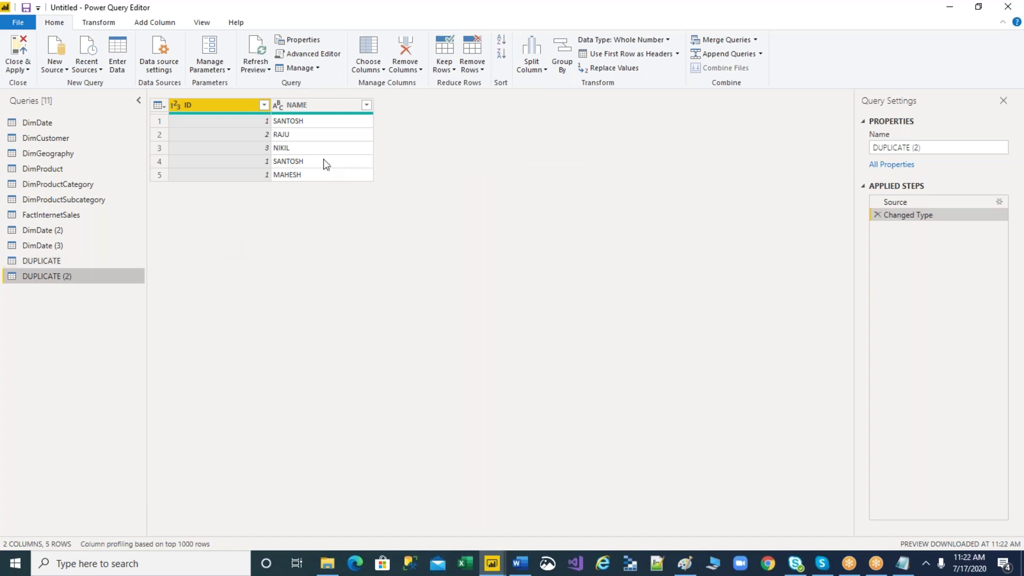
click(306, 137)
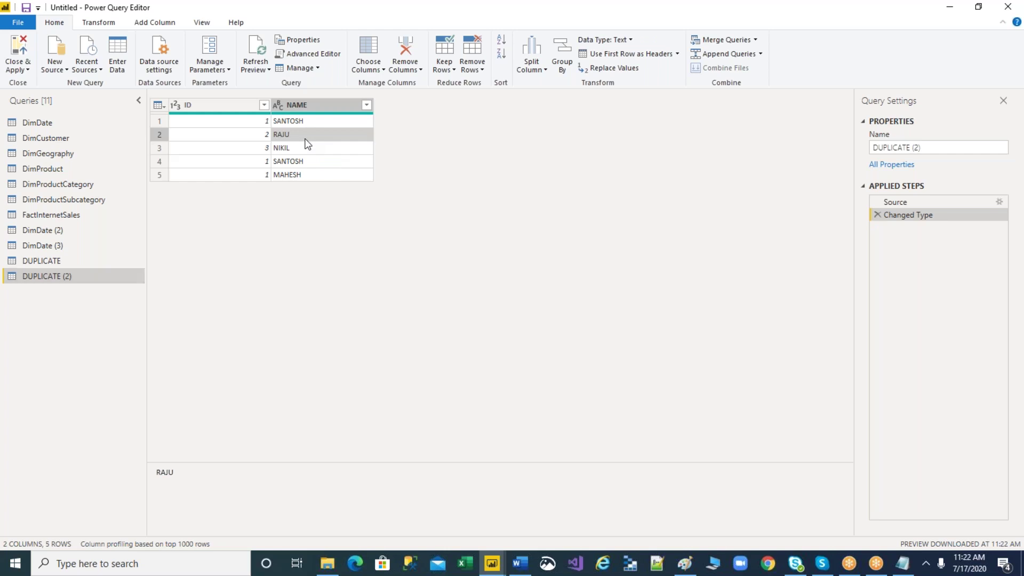
click(294, 106)
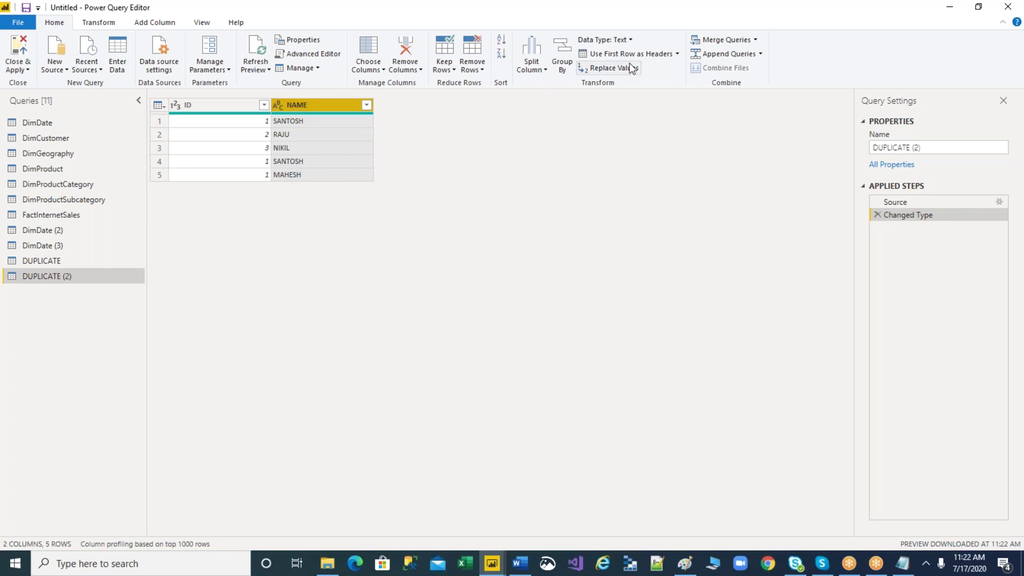
click(631, 40)
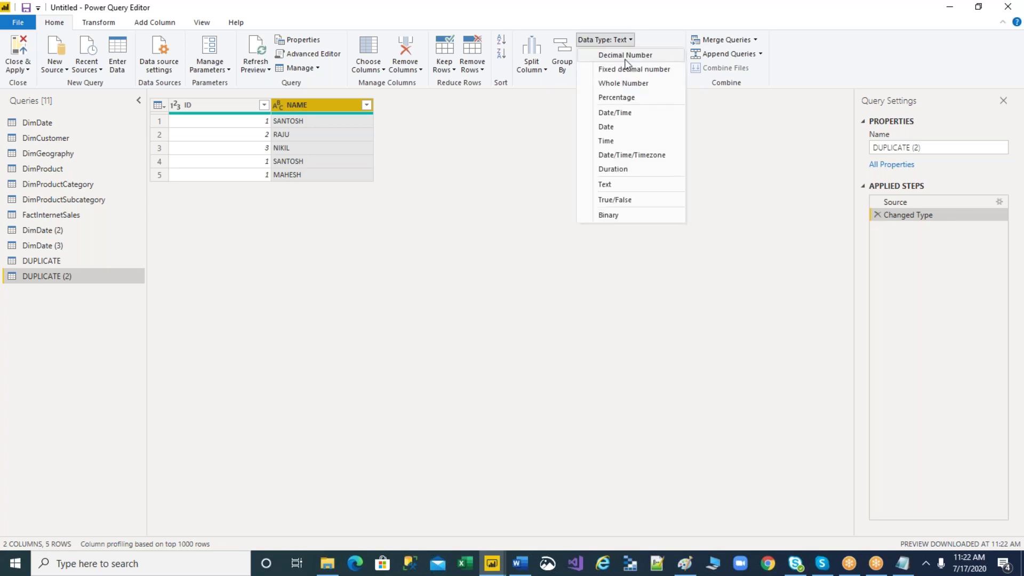
click(627, 67)
click(503, 315)
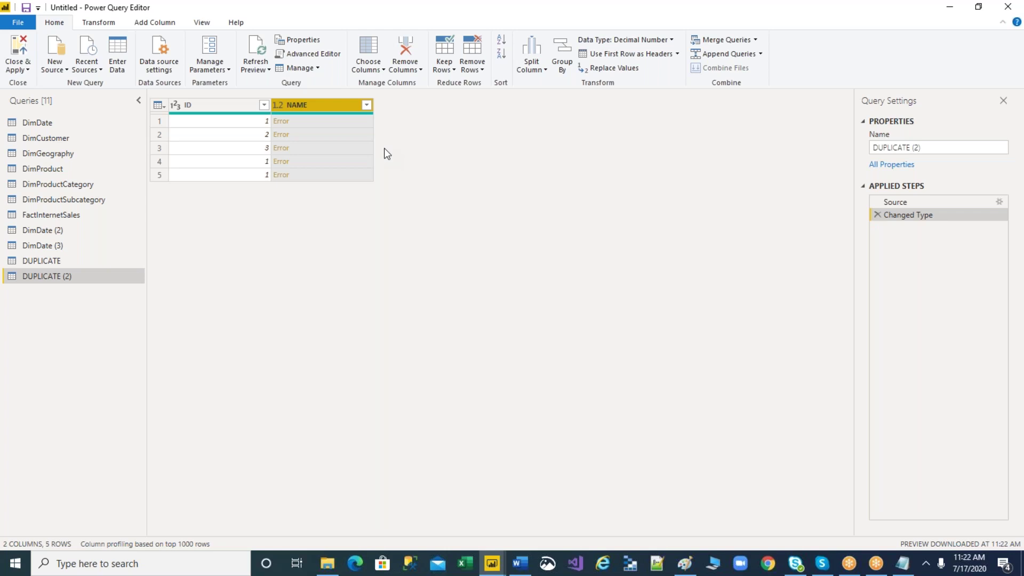
- Keep only the rows of DUPLICATE (2) that contain errors in the NAME column
click(382, 70)
click(419, 71)
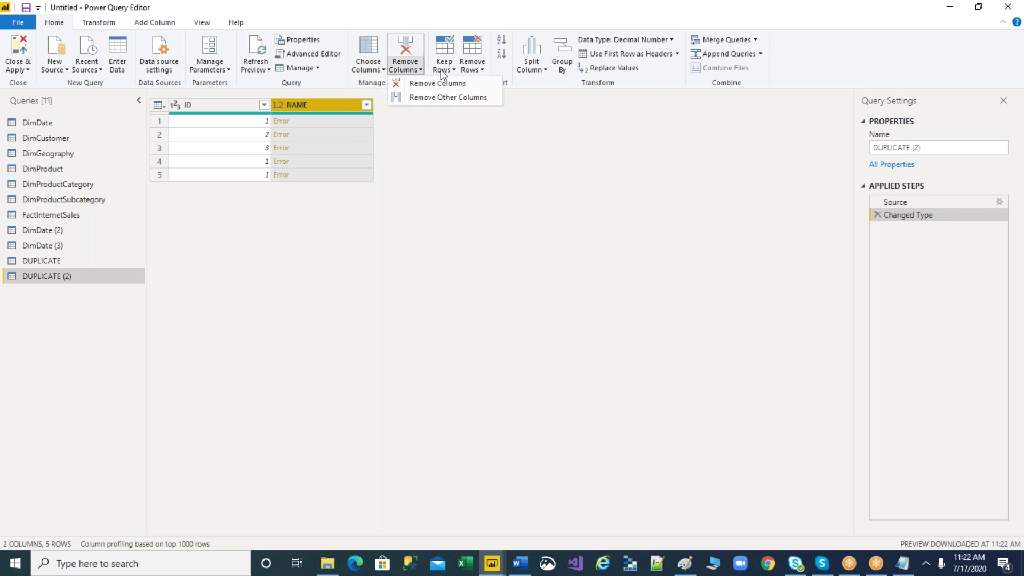
click(443, 70)
click(471, 141)
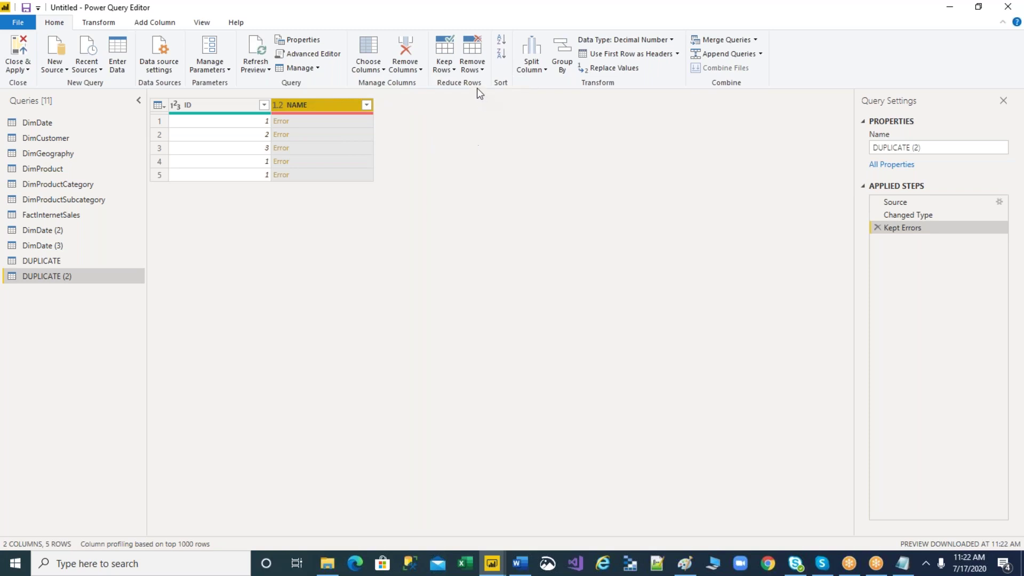
- Remove the rows of DUPLICATE (2) that contain errors in the NAME column
click(482, 69)
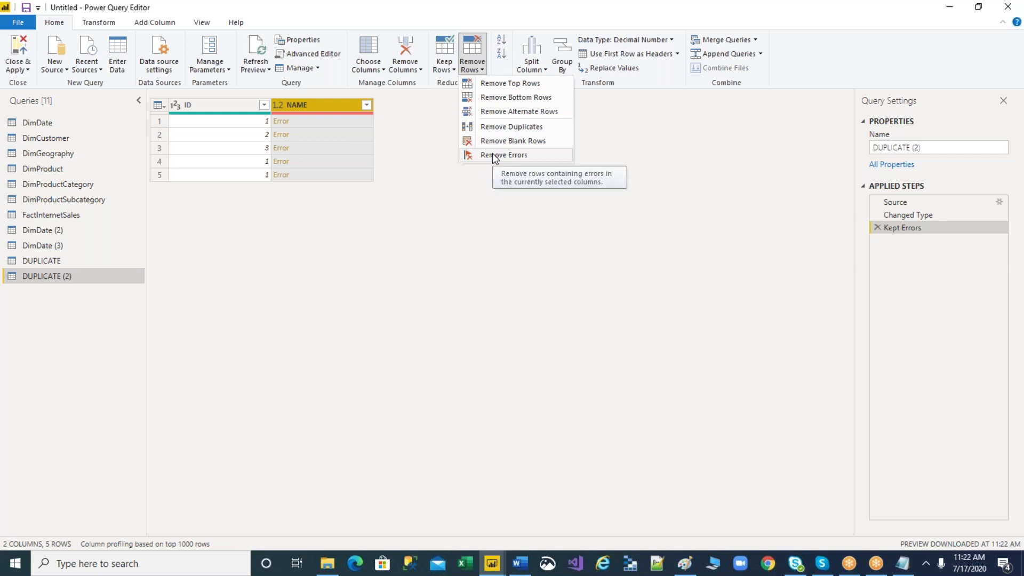
click(491, 154)
click(474, 73)
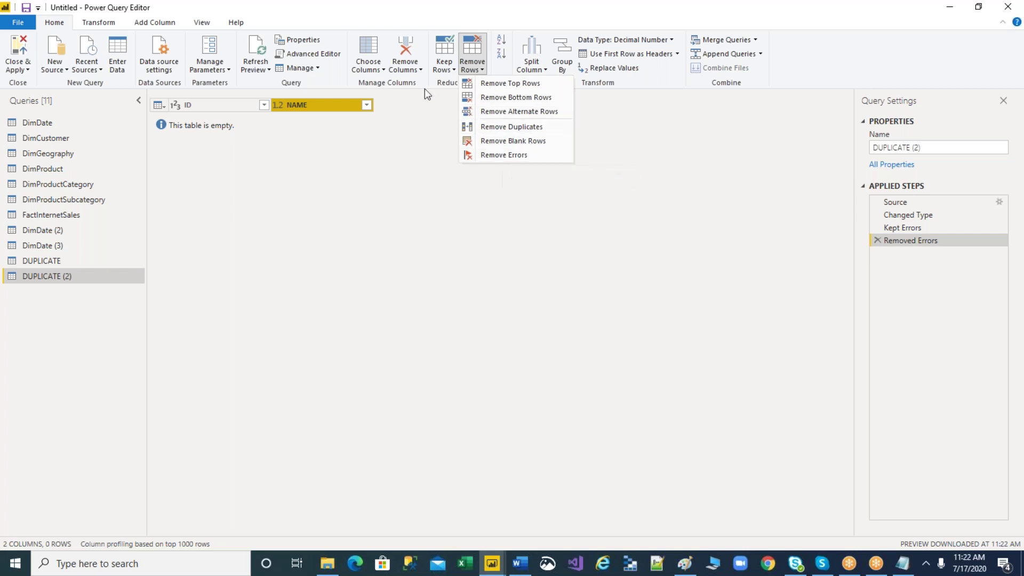
click(449, 73)
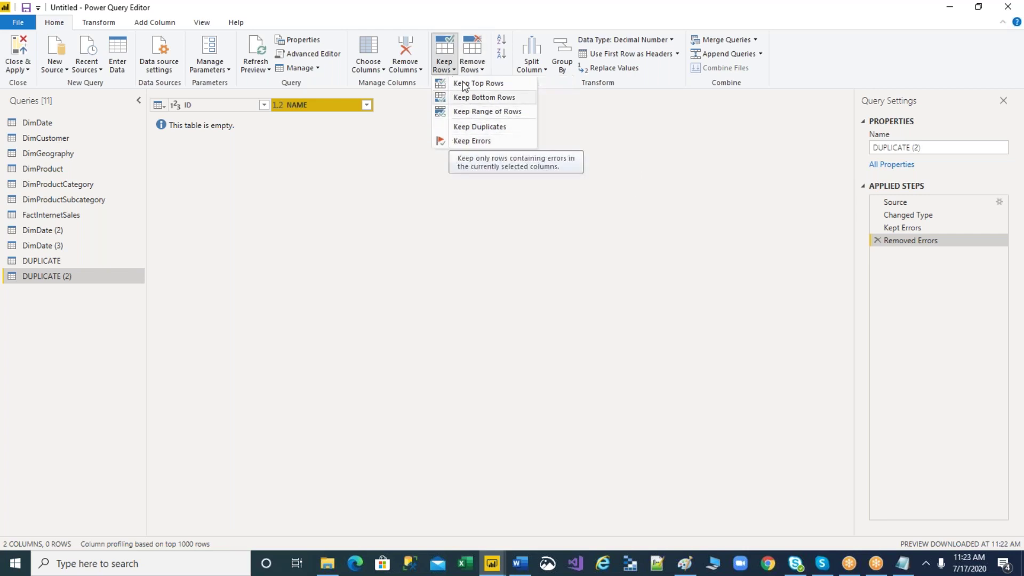
click(471, 68)
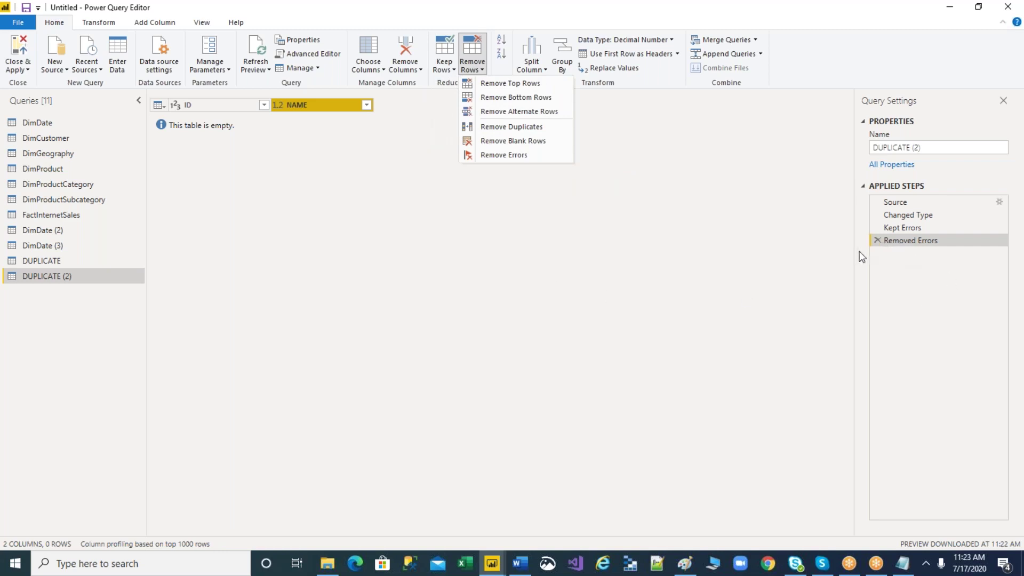
- Delete the Removed Errors, Kept Errors and Changed Type steps from DUPLICATE (2), leaving only Source
click(876, 241)
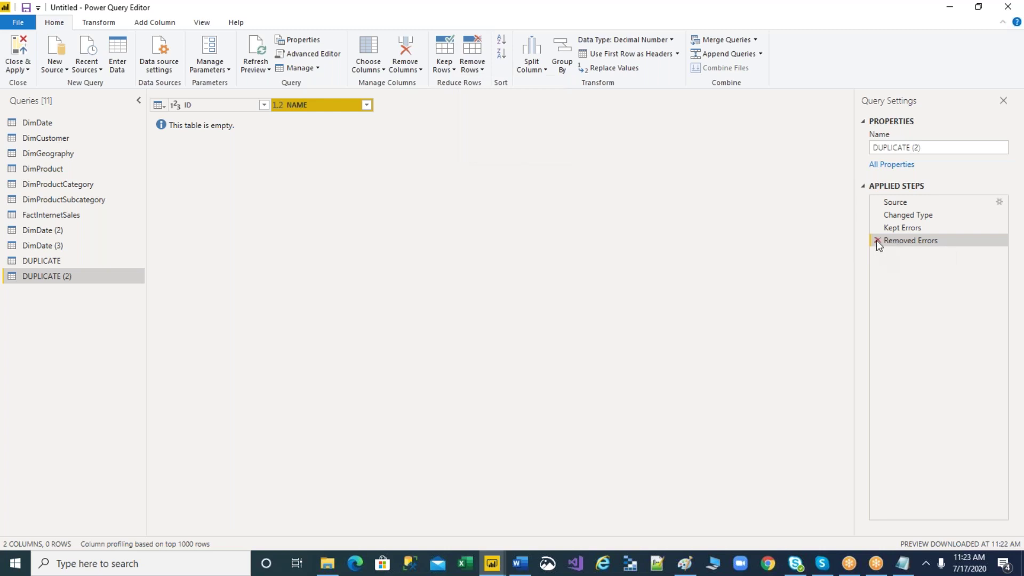
click(876, 240)
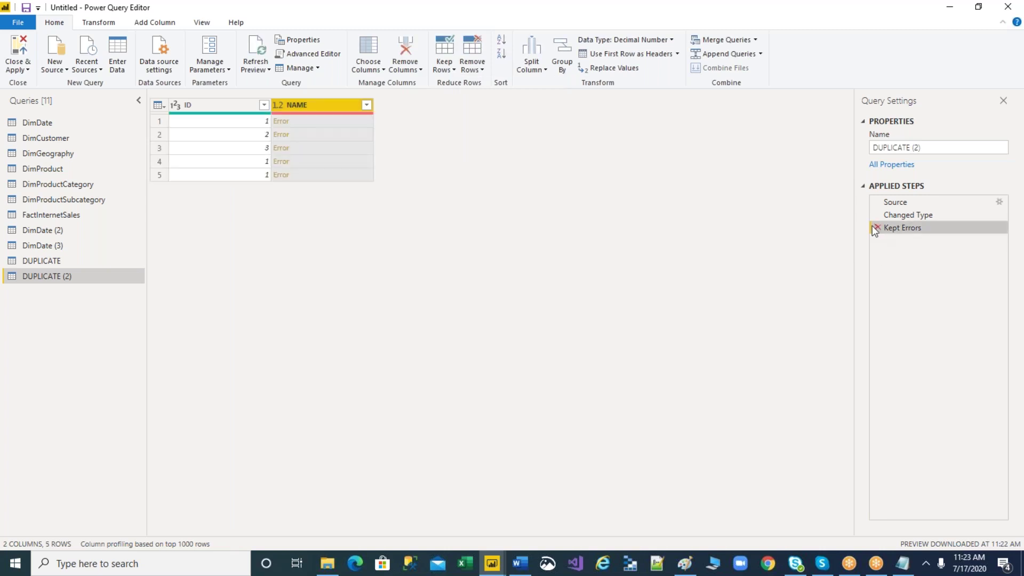
click(876, 228)
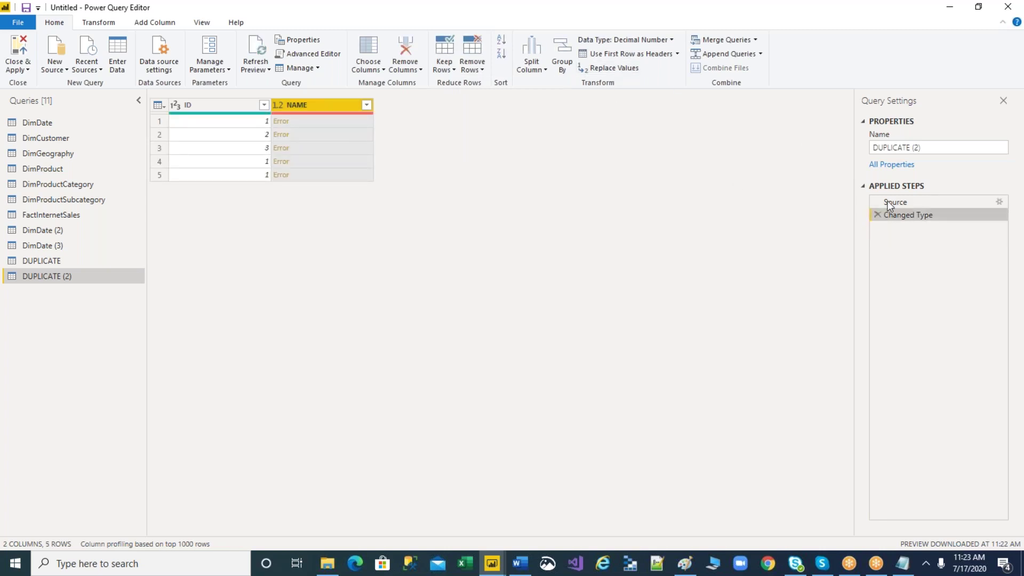
click(877, 215)
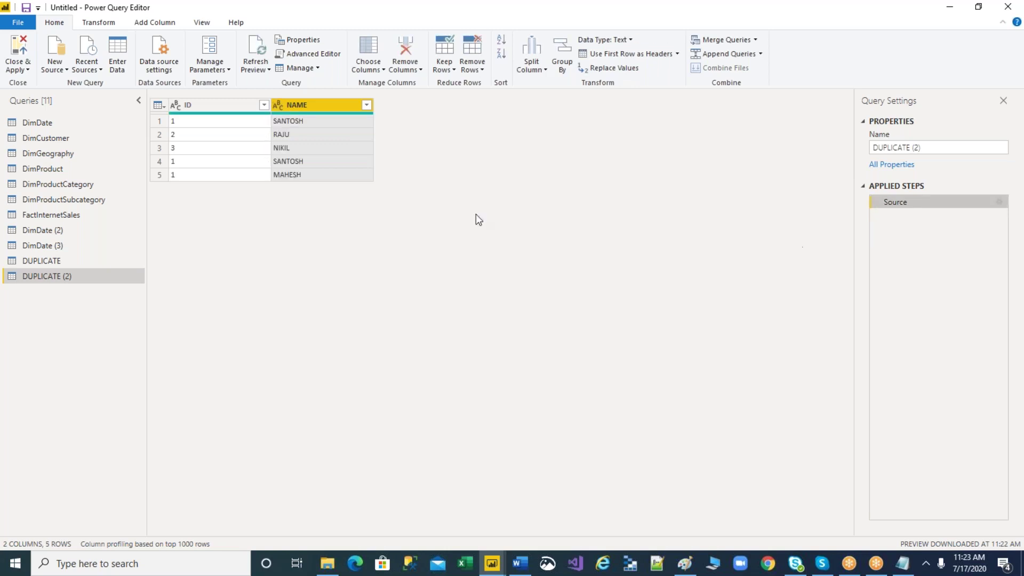
click(442, 65)
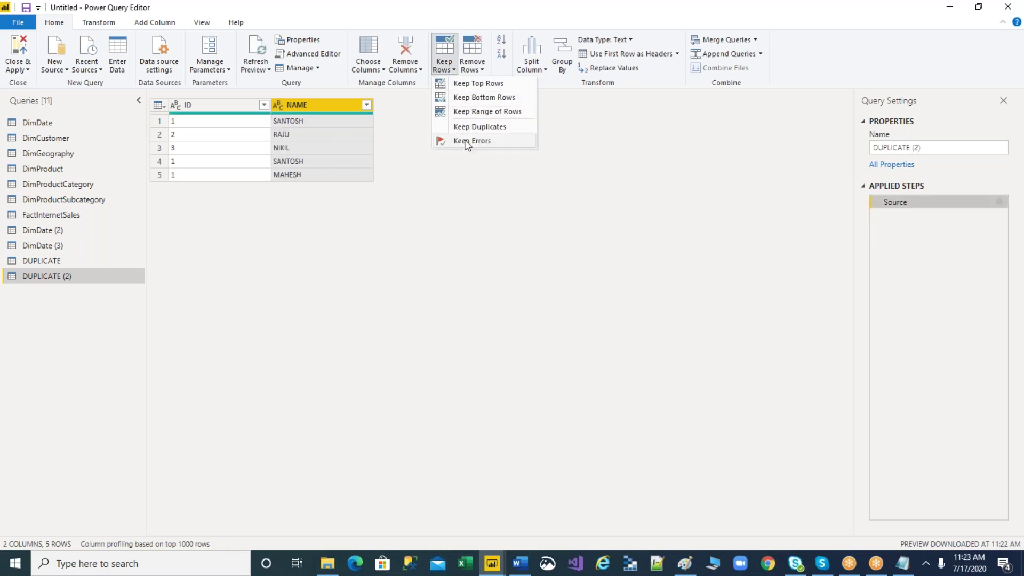
click(485, 69)
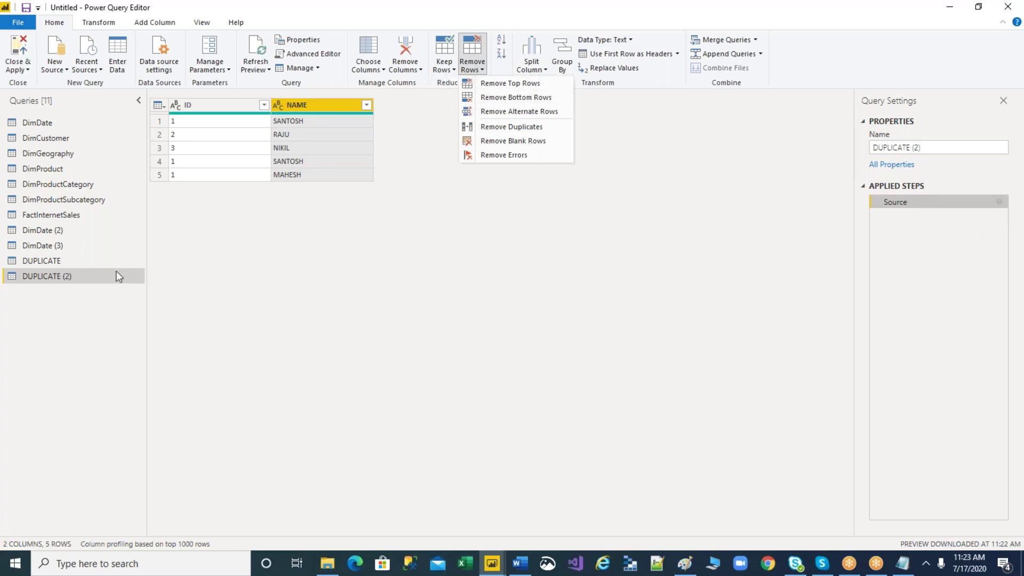
- Remove the top 5 rows from the FactInternetSales table
click(33, 216)
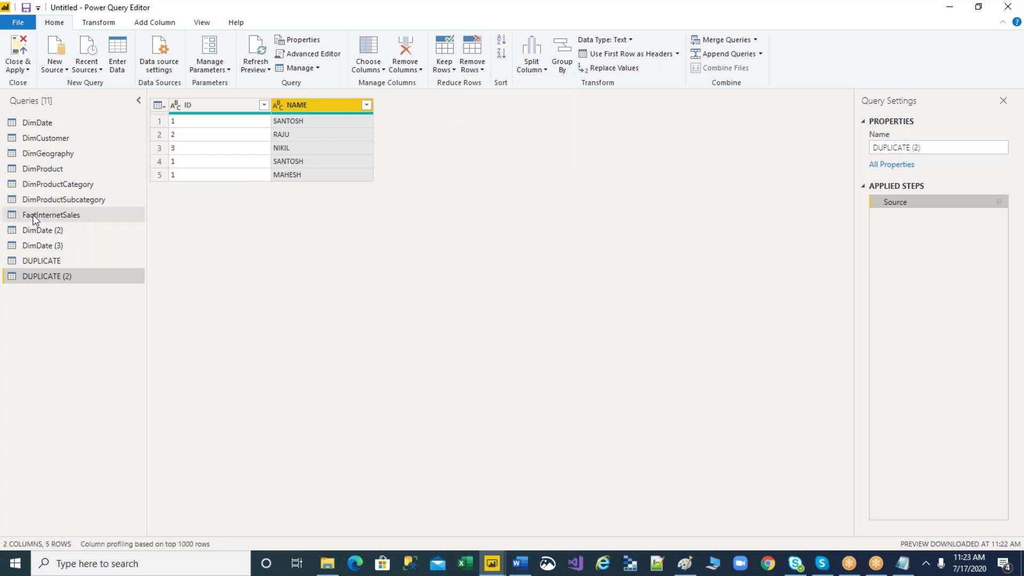
click(34, 215)
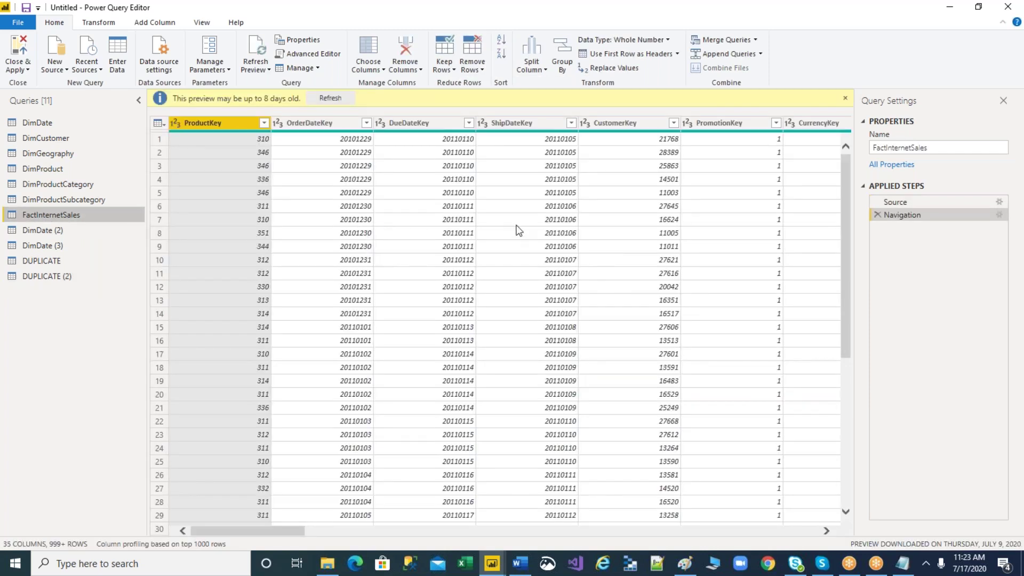
click(472, 66)
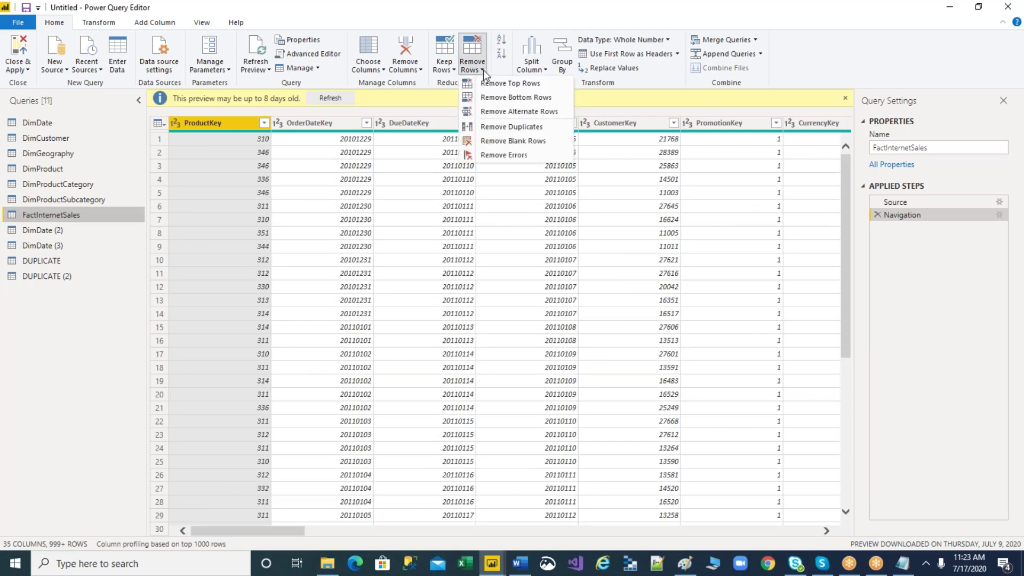
click(507, 83)
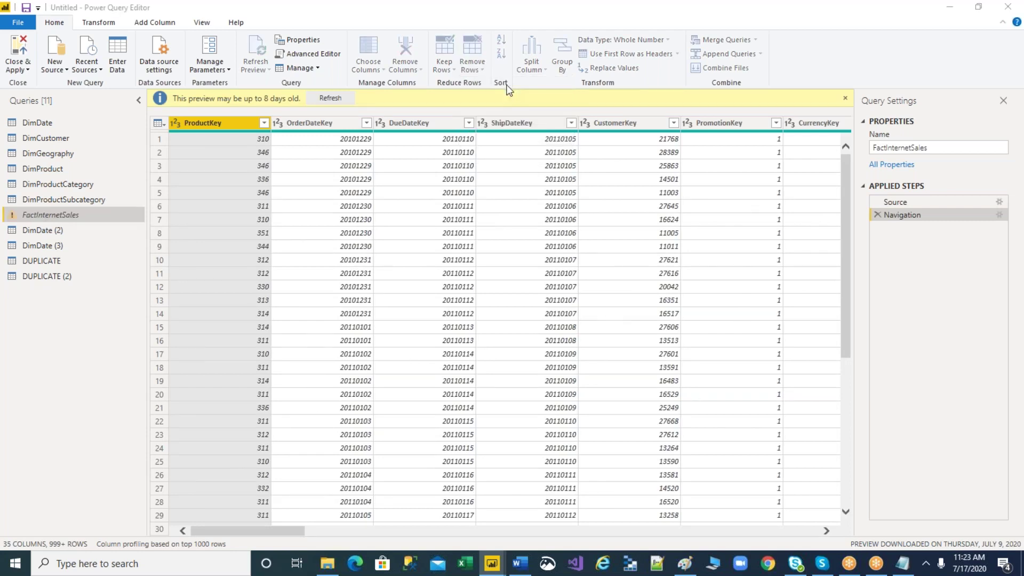
text(5)
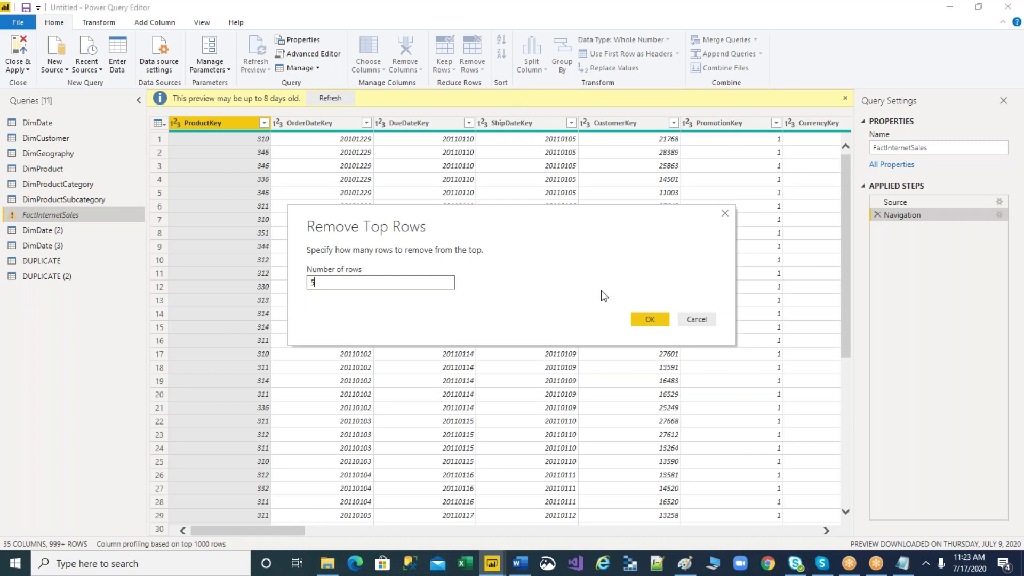
click(657, 320)
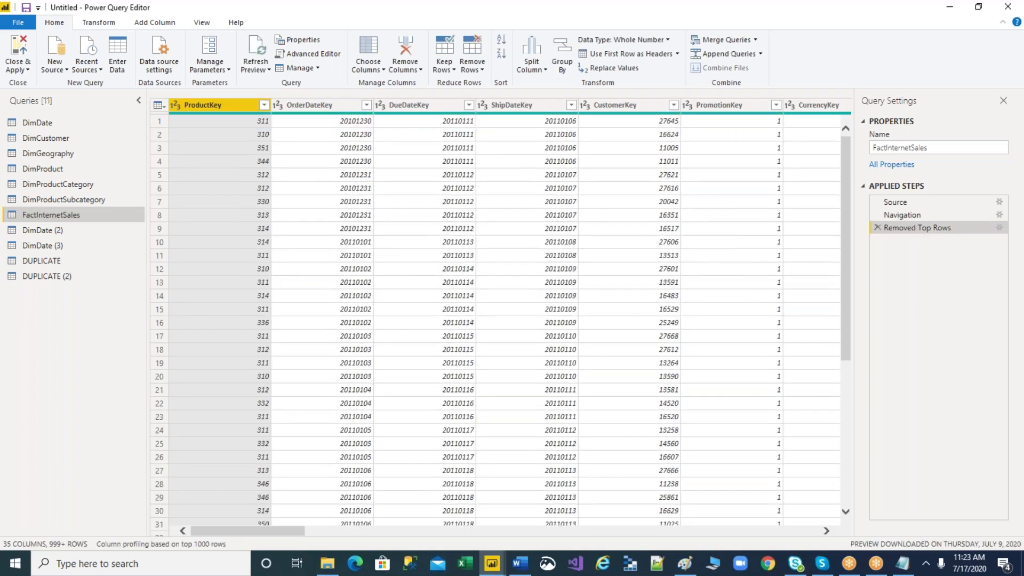
- Delete the Removed Top Rows step from FactInternetSales and sort the table by ProductKey in ascending order
scroll(501, 320, down, 6)
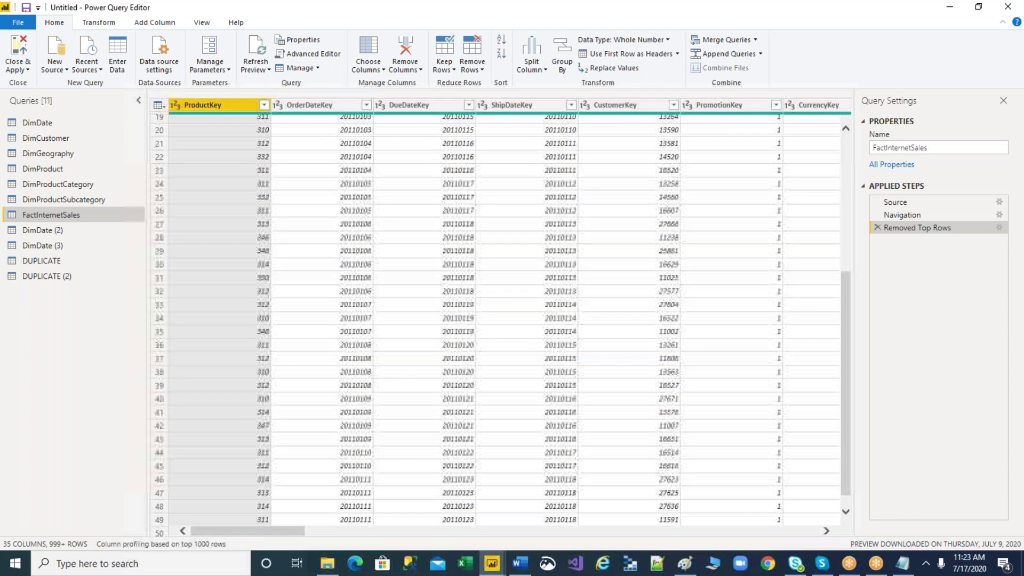
scroll(501, 320, up, 6)
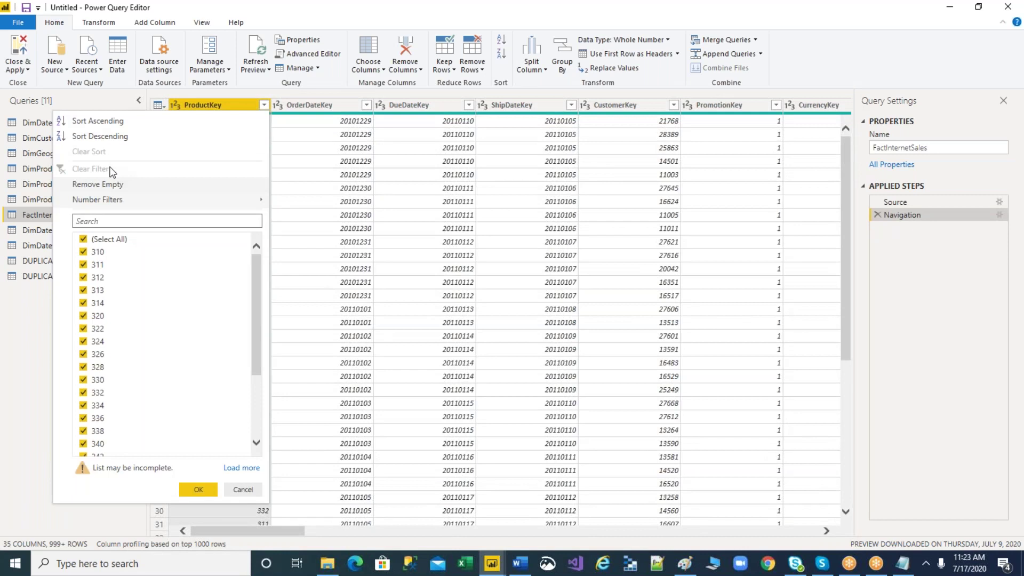
click(104, 122)
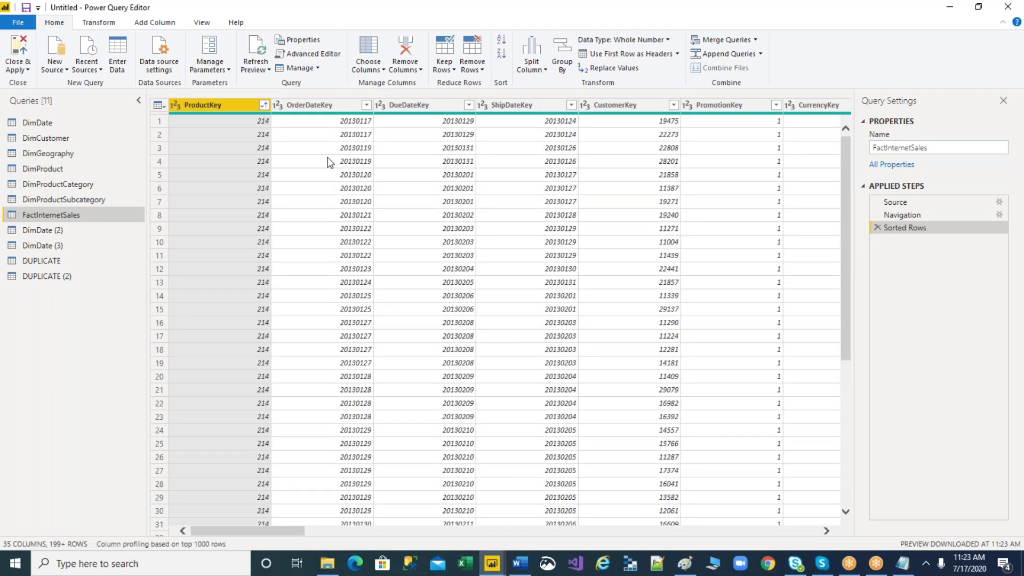
- Sort the DimProduct table by ProductKey in descending order and remove its bottom rows
click(37, 122)
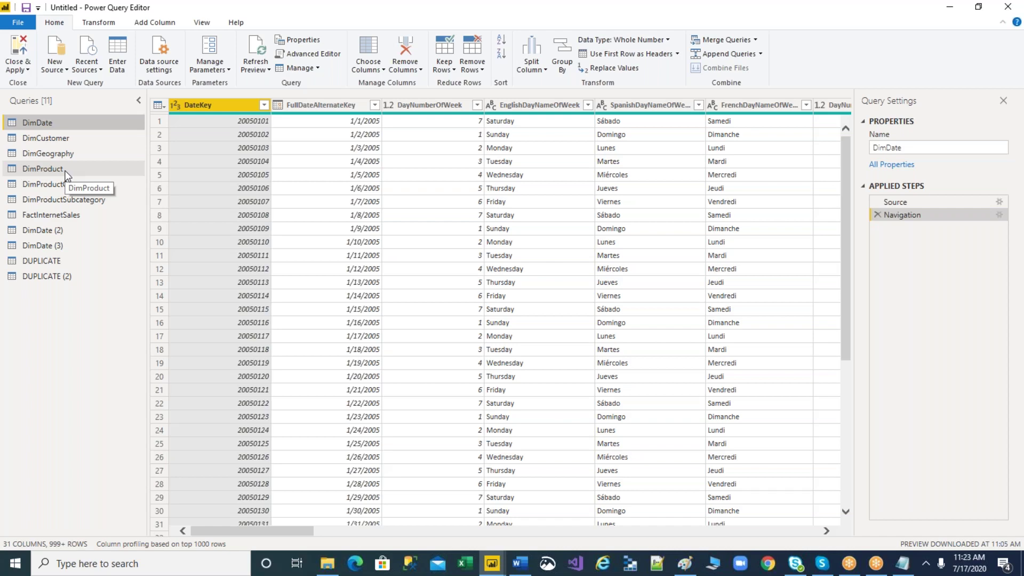
click(65, 169)
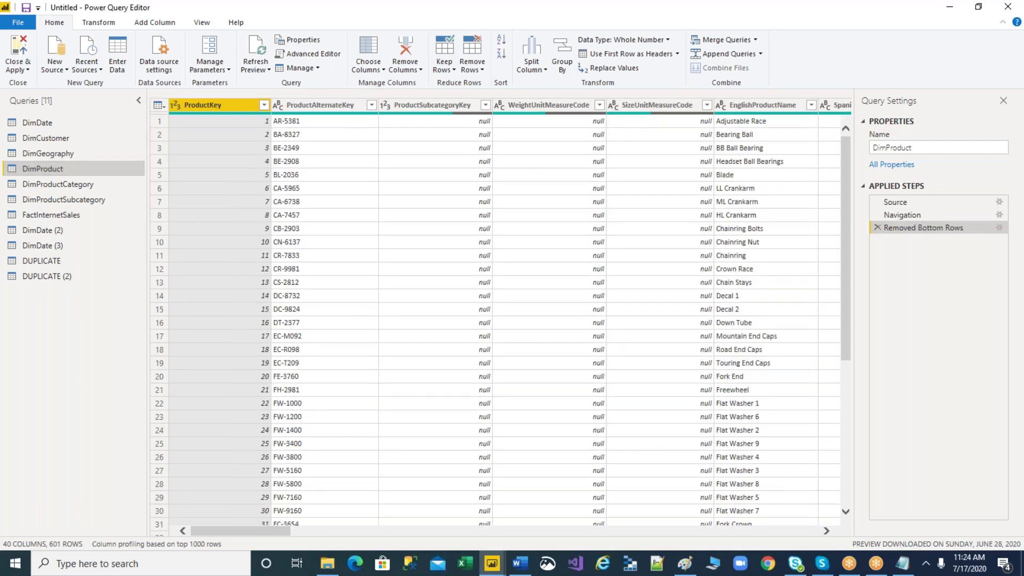
click(263, 105)
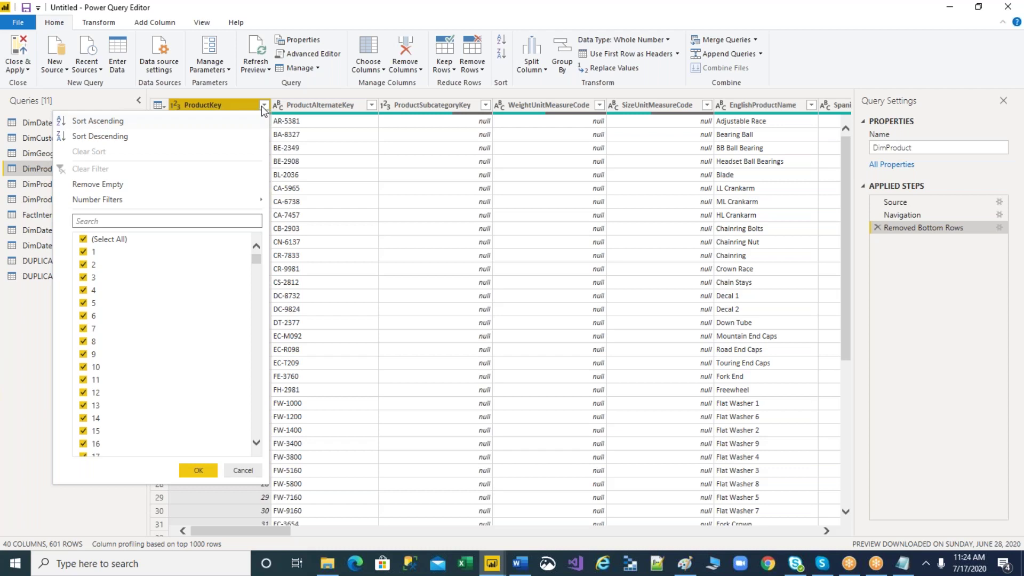
click(97, 121)
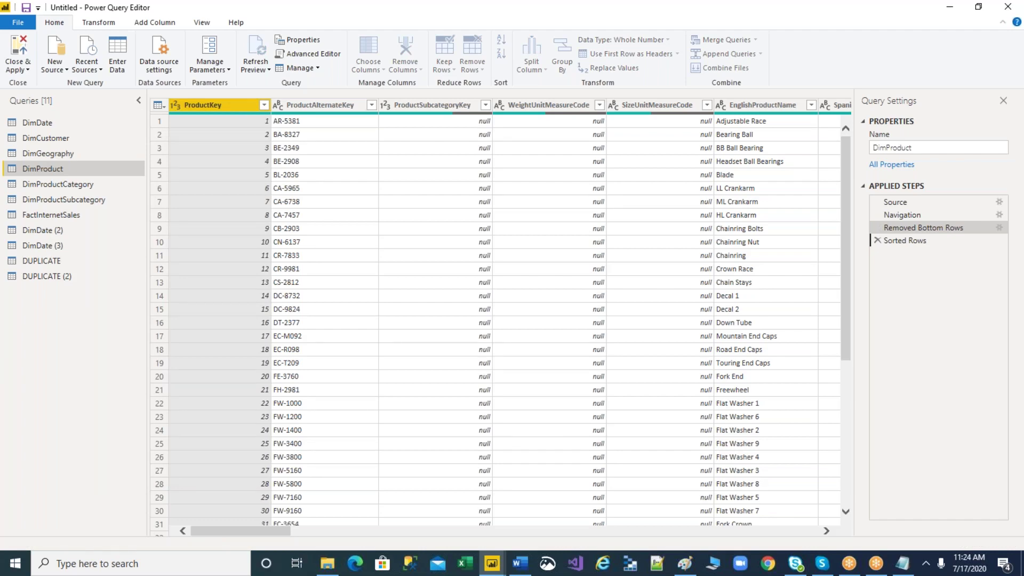
click(264, 104)
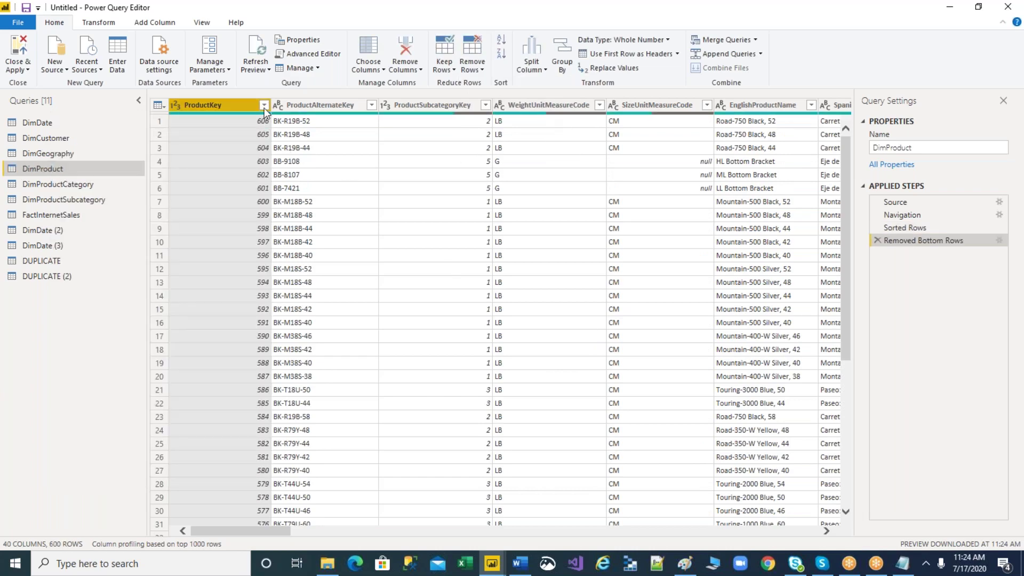
drag(847, 173, 320, 125)
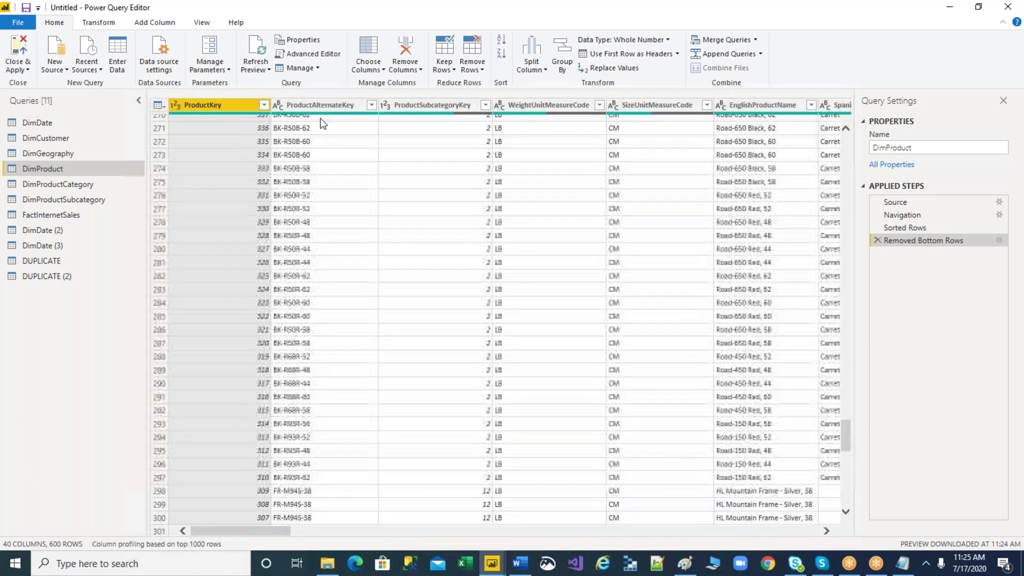
- Sort DimProduct by ProductKey in ascending order and remove the bottom rows of that sorted table
click(264, 105)
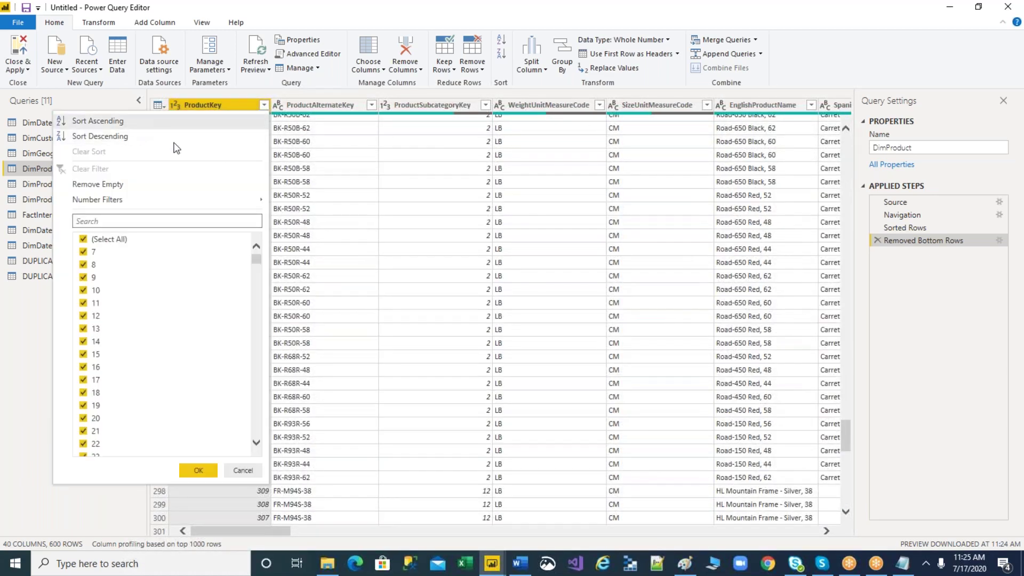
click(132, 122)
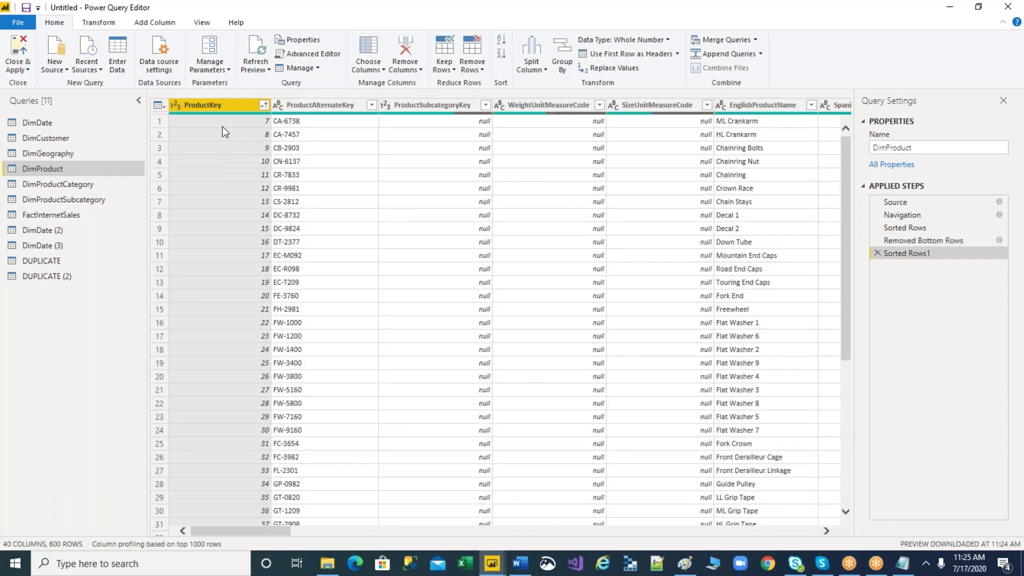
click(222, 126)
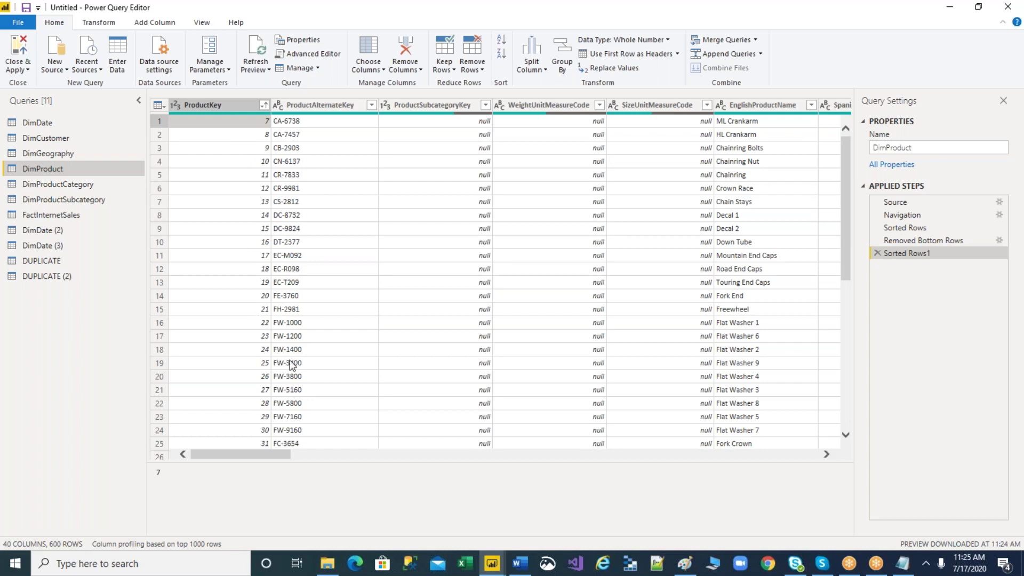
click(473, 68)
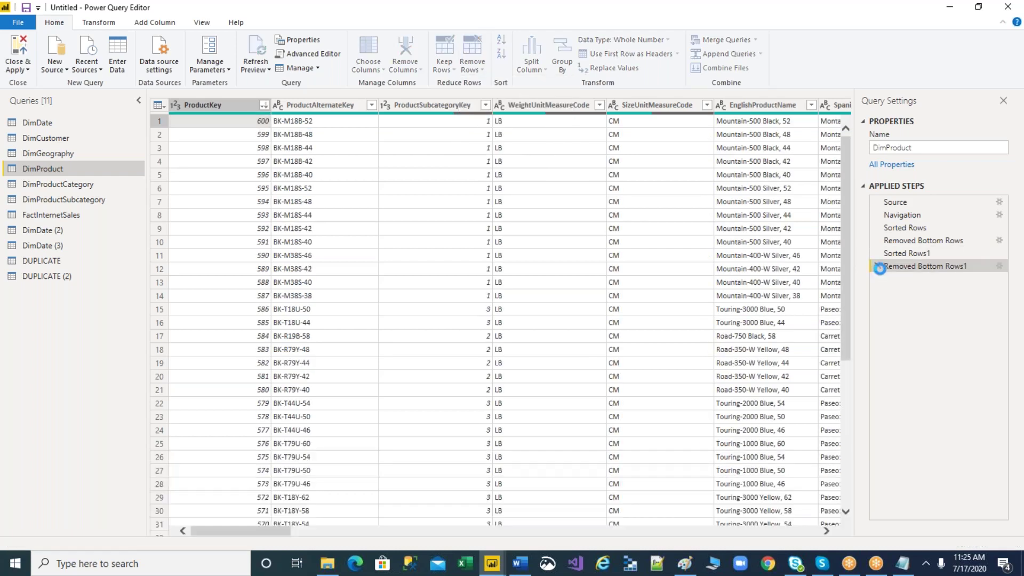
- Delete both Removed Bottom Rows steps and both Sorted Rows steps from DimProduct, leaving only Source and Navigation
click(879, 267)
click(879, 253)
click(878, 240)
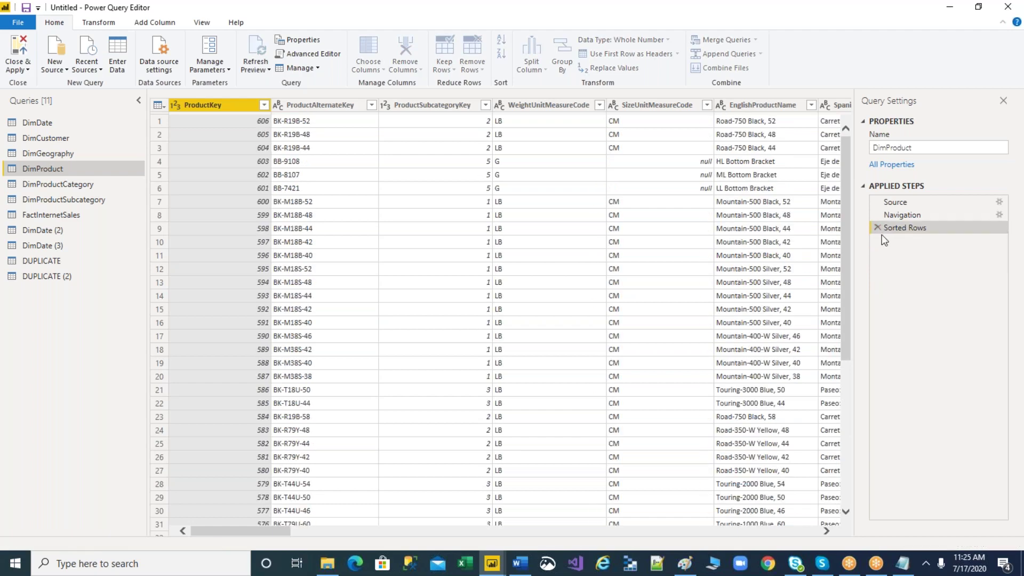
click(878, 228)
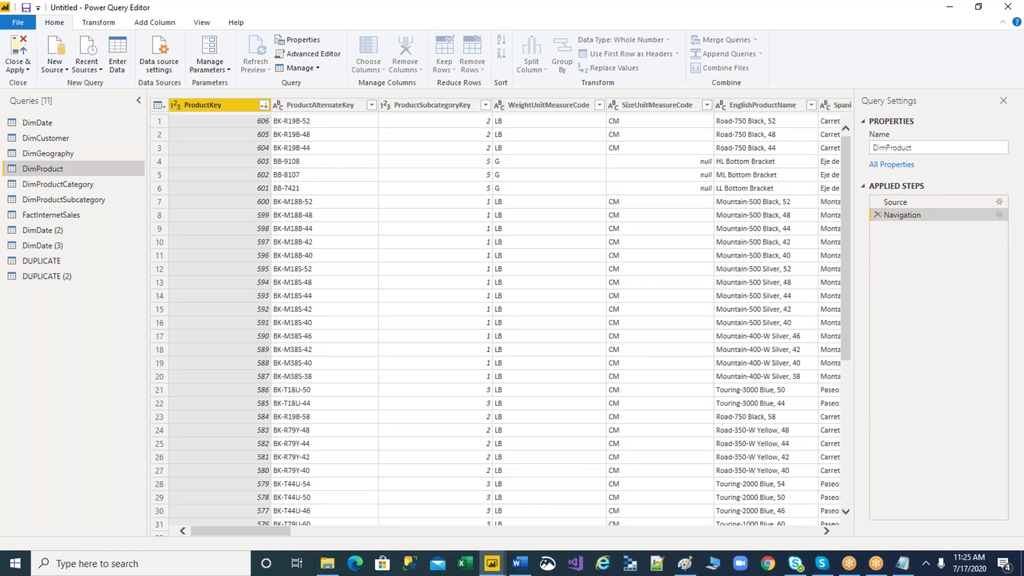
- Remove alternate rows from DimProduct with first row to remove 1, 2 rows to remove and 2 rows to keep
click(472, 66)
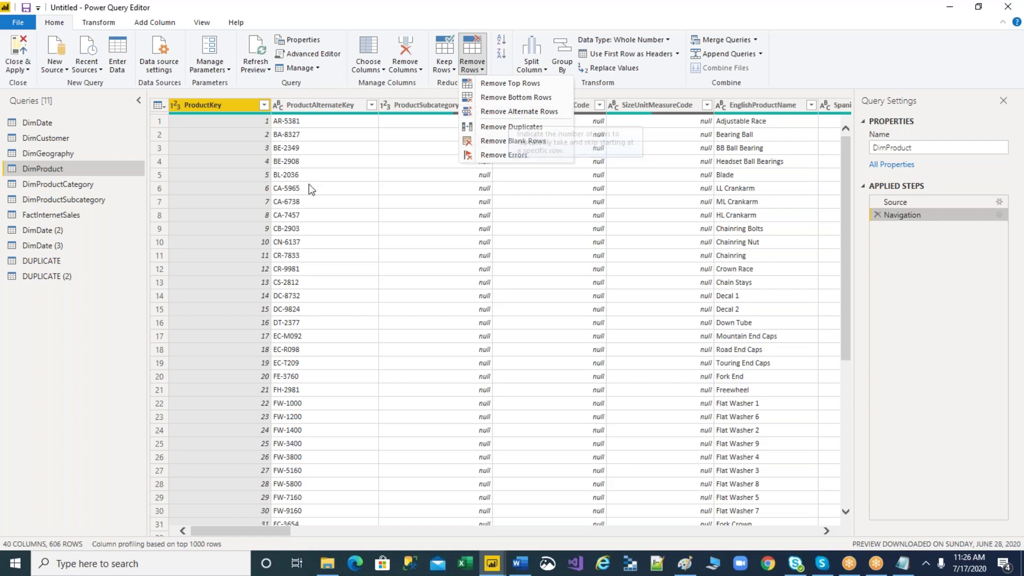
click(520, 111)
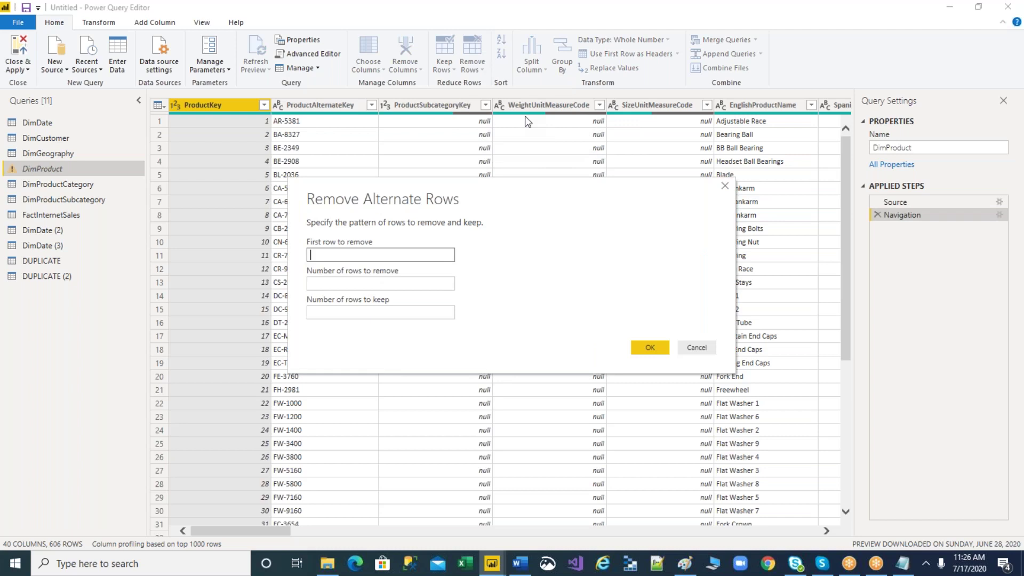
click(337, 252)
text(1)
click(339, 285)
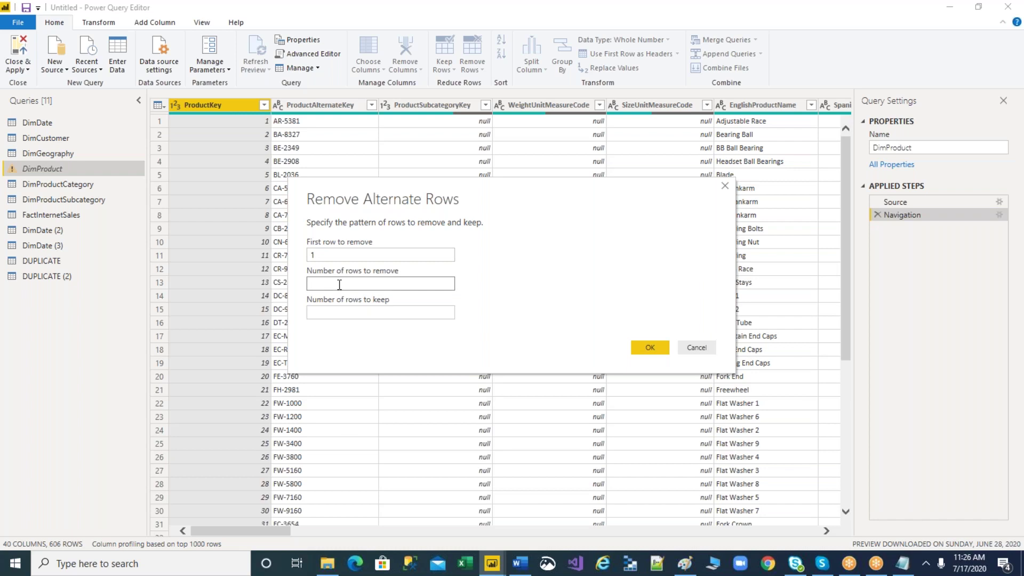
text(2)
click(373, 312)
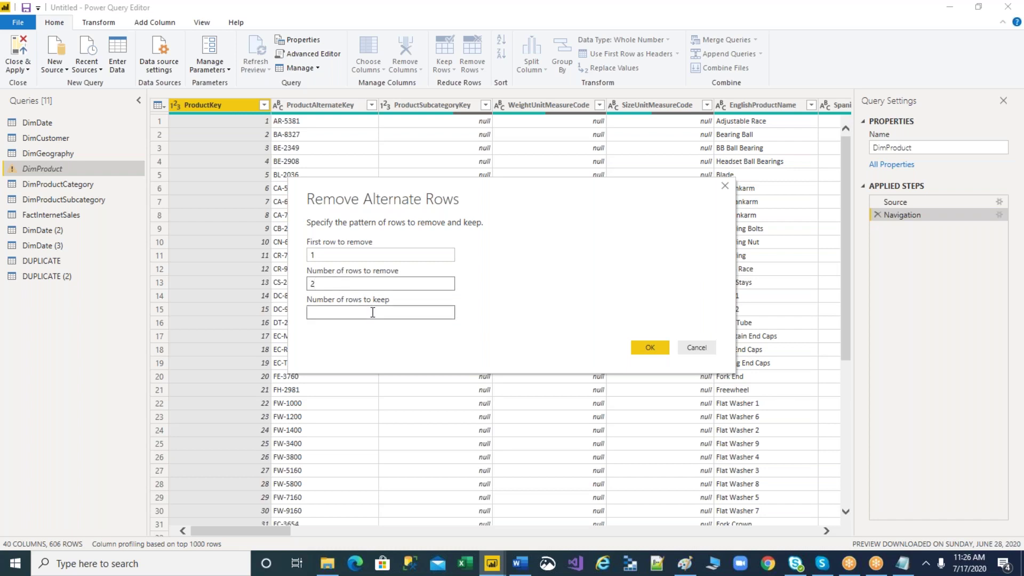
text(2)
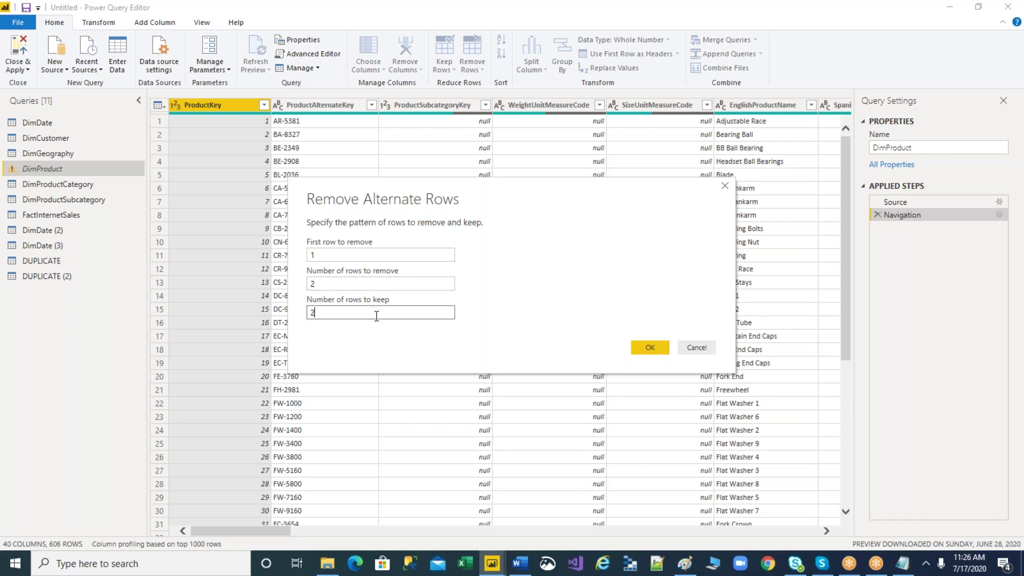
click(651, 348)
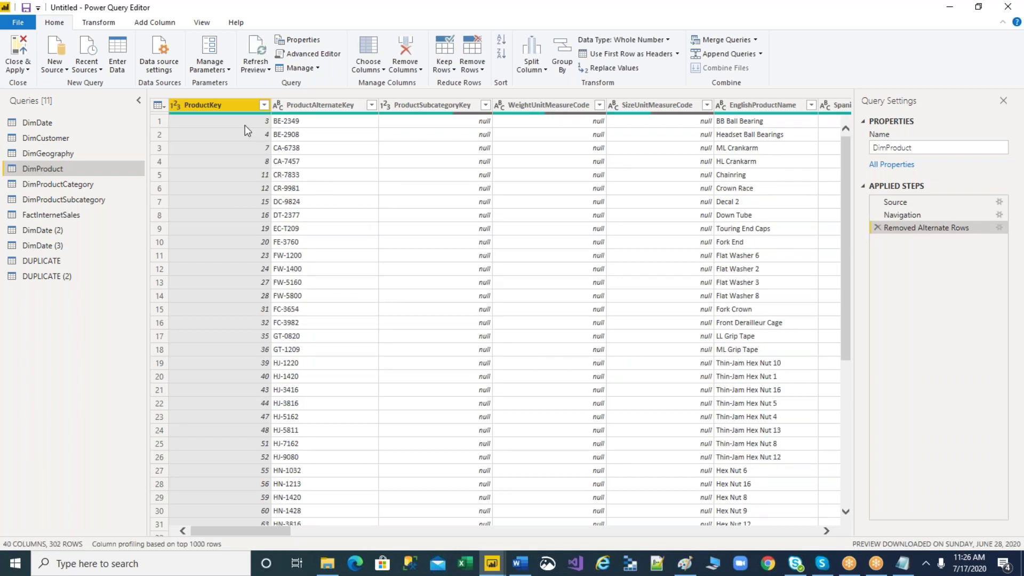
click(244, 125)
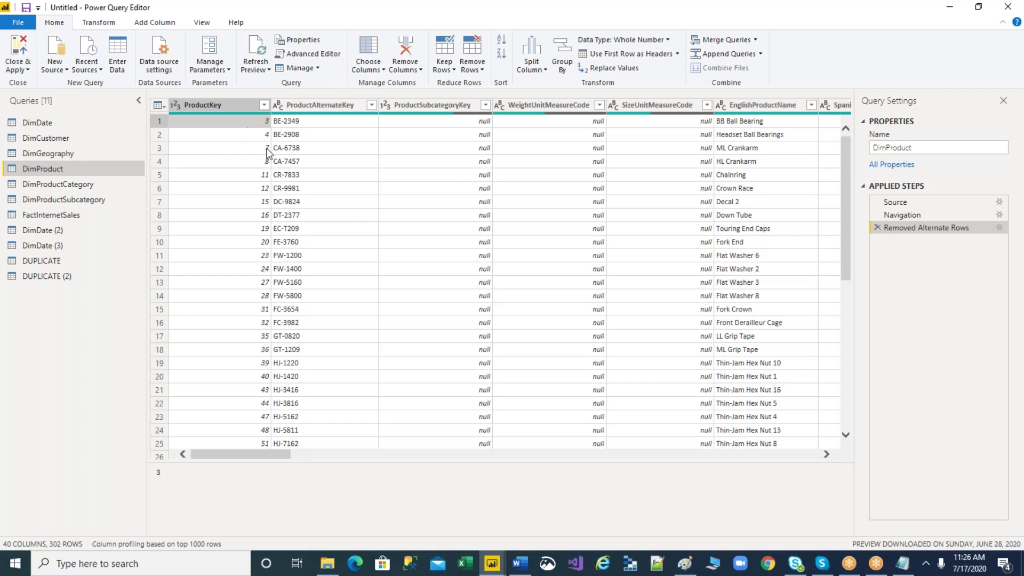
click(261, 138)
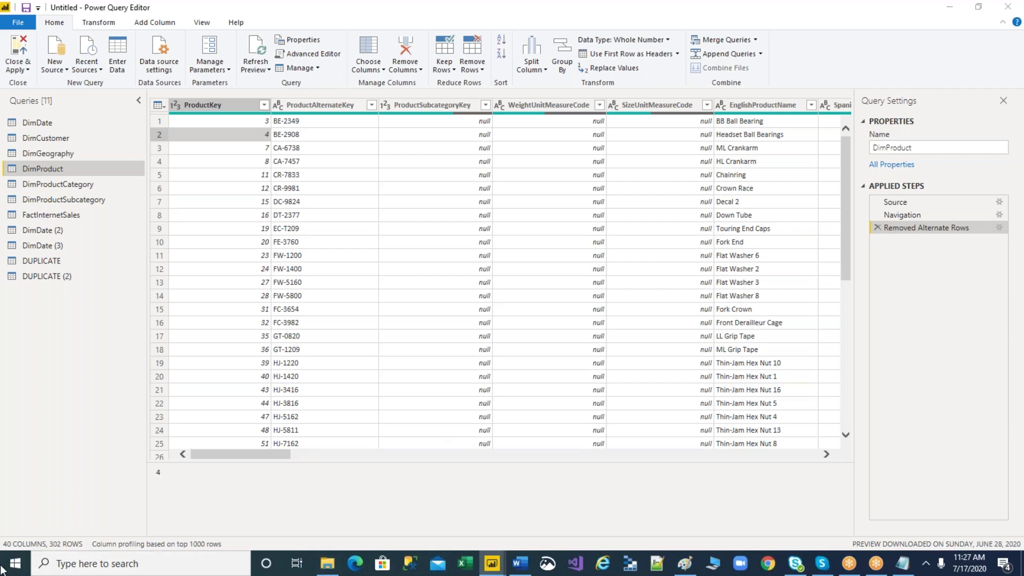
- Switch to Notepad, write the alternate-row pattern 1, 2, 2 on separate lines, and return to the Power Query Editor
click(16, 557)
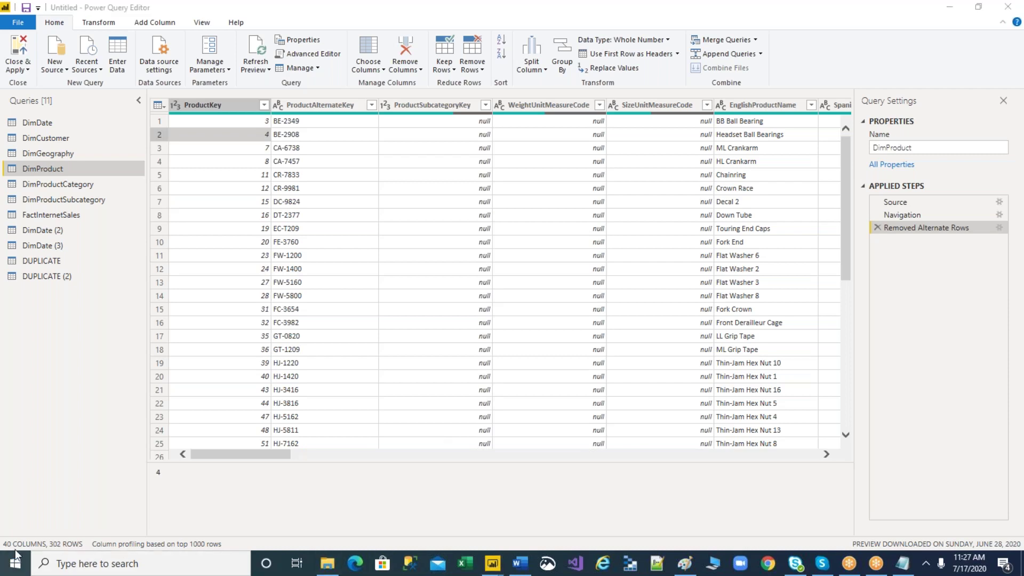
click(903, 564)
text(2)
key(Return)
key(Return)
key(Return)
text(2)
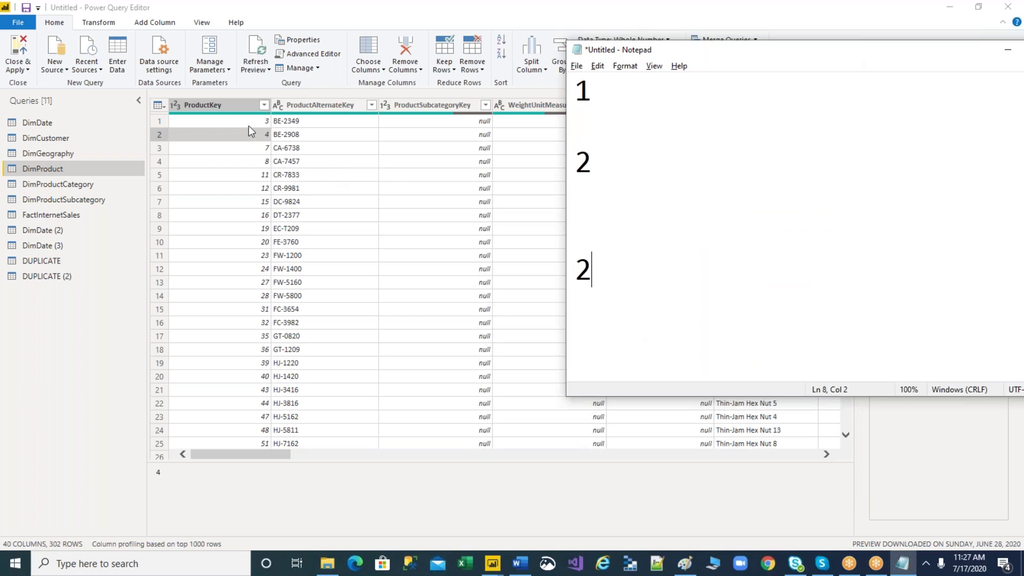
click(584, 99)
click(585, 114)
drag(966, 53, 872, 82)
click(868, 79)
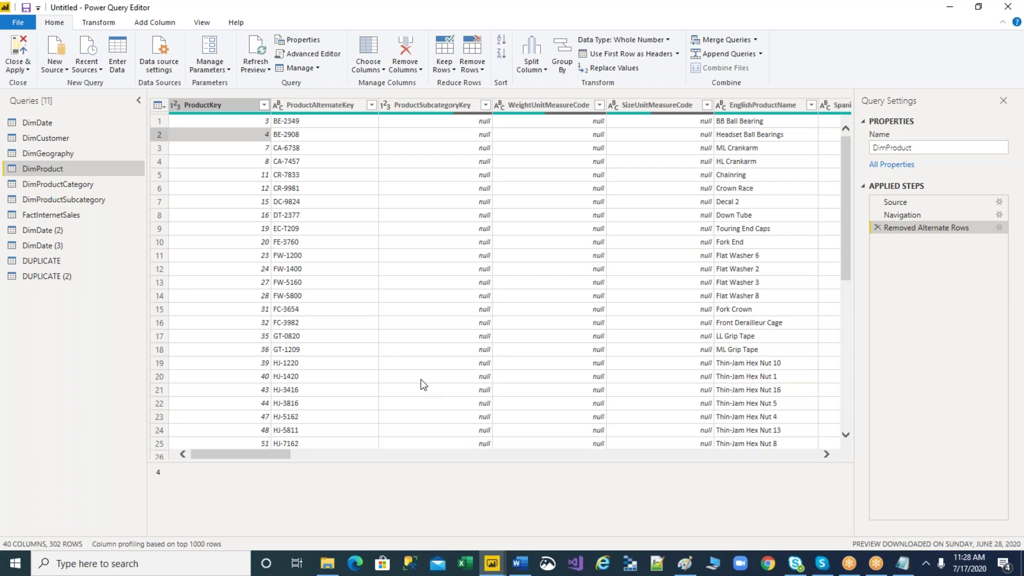
- Examine the ProductKey values further down DimProduct to check the pattern of kept and removed rows
scroll(424, 385, down, 1)
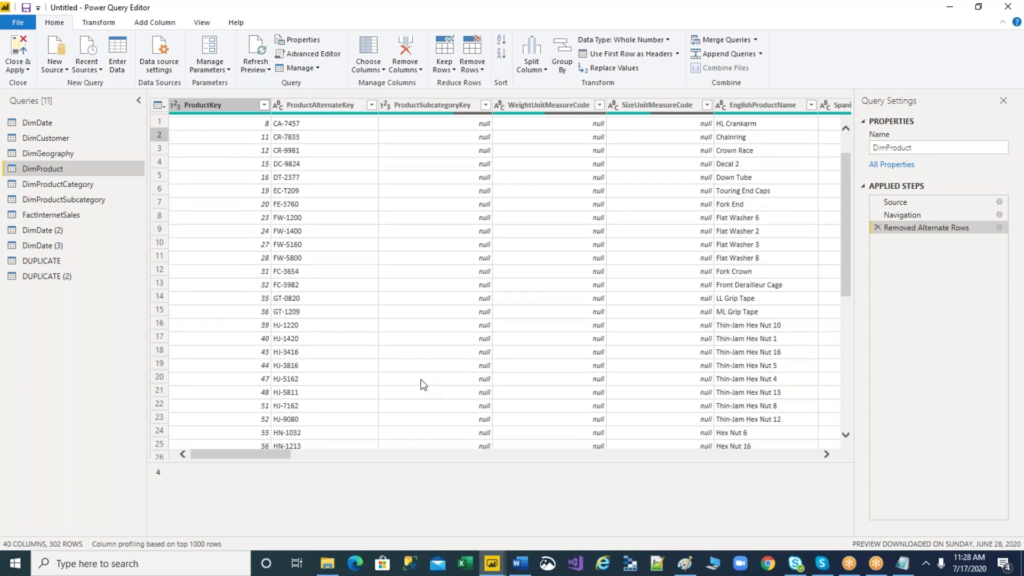
scroll(424, 385, down, 20)
click(261, 407)
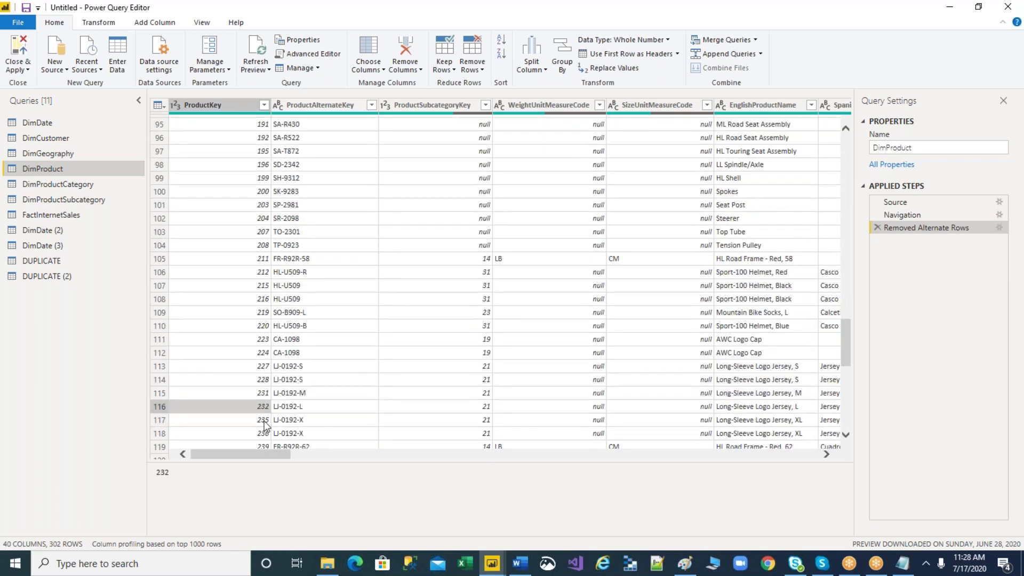
click(263, 421)
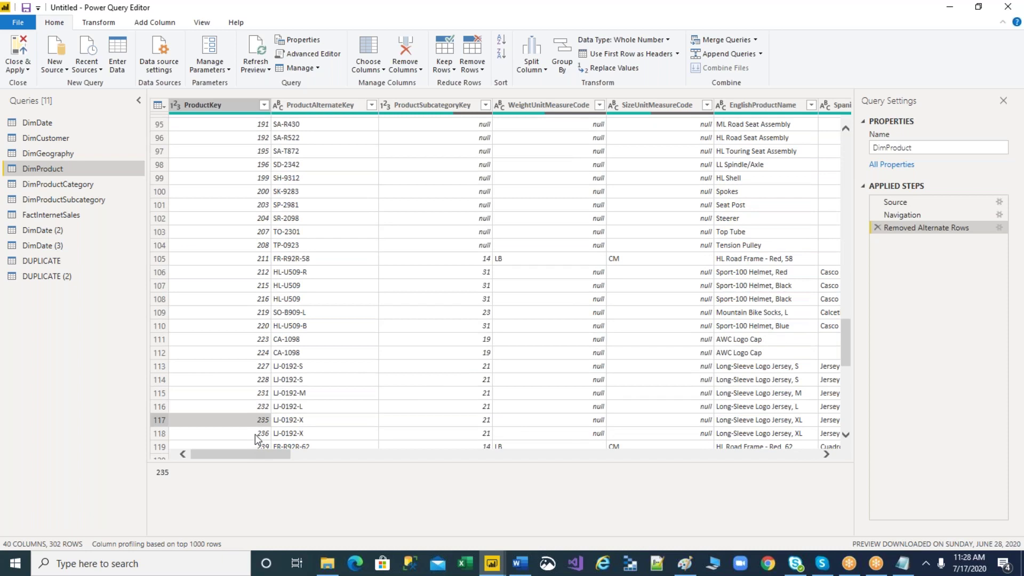
click(266, 434)
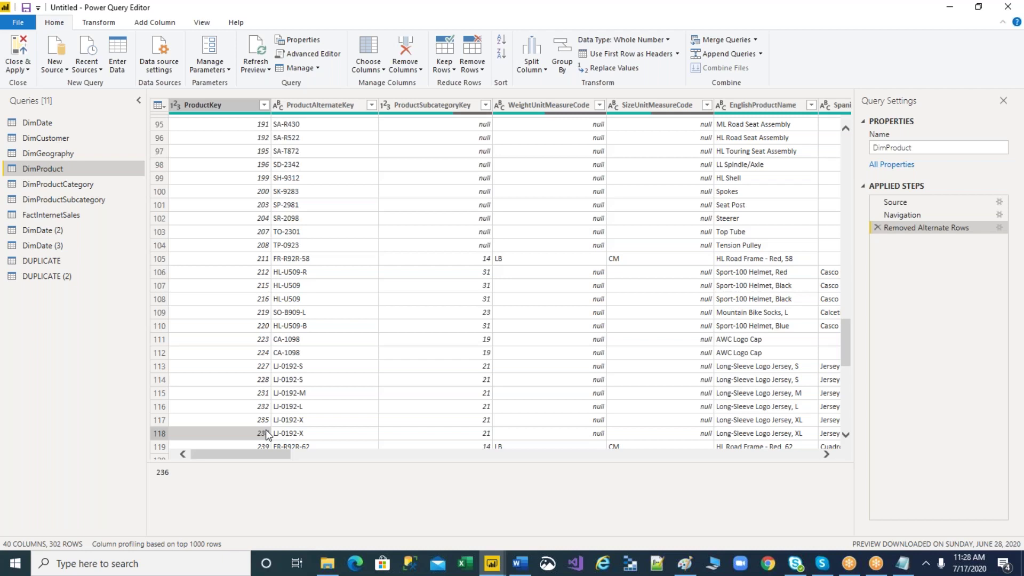
scroll(267, 434, down, 1)
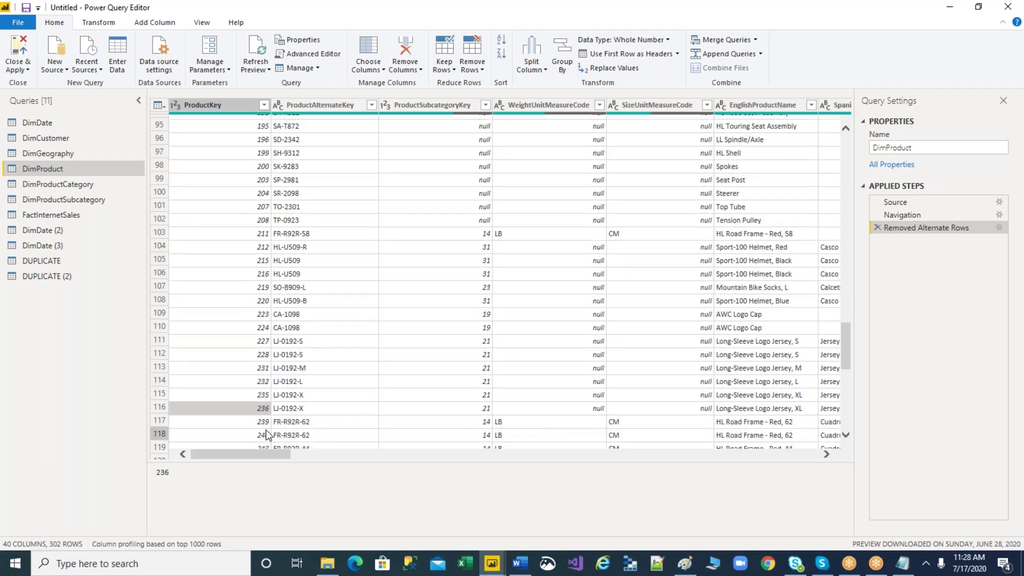
scroll(265, 430, down, 1)
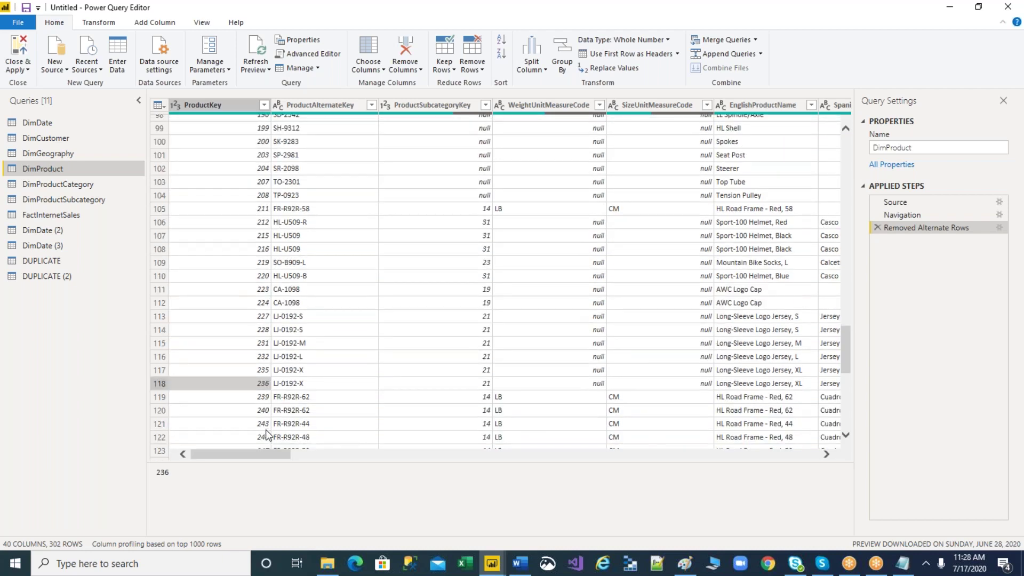
scroll(267, 433, down, 2)
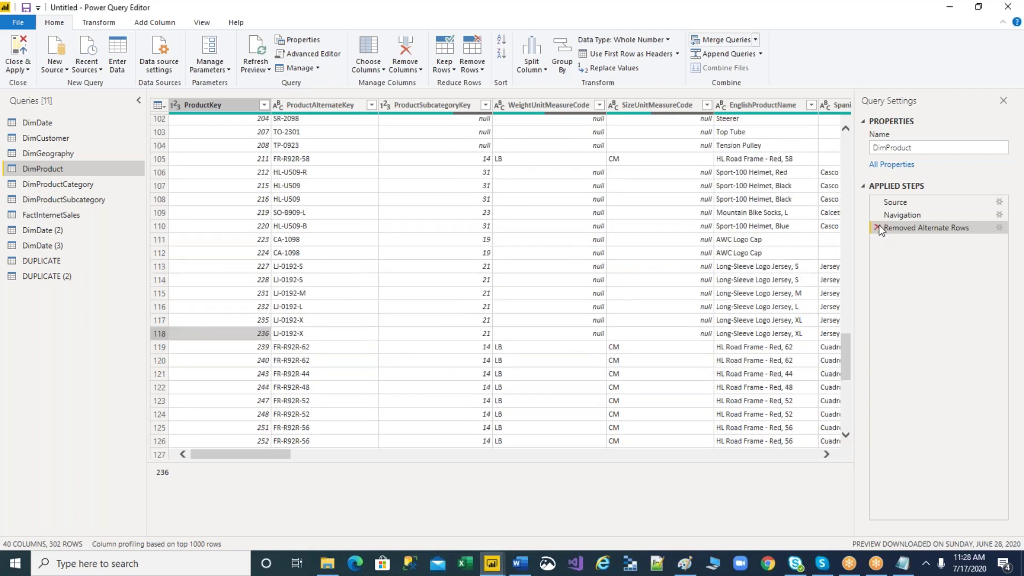
- Replace DimProduct's Removed Alternate Rows step with a new one: first row to remove 2, 2 rows to remove, 2 to keep
key(Delete)
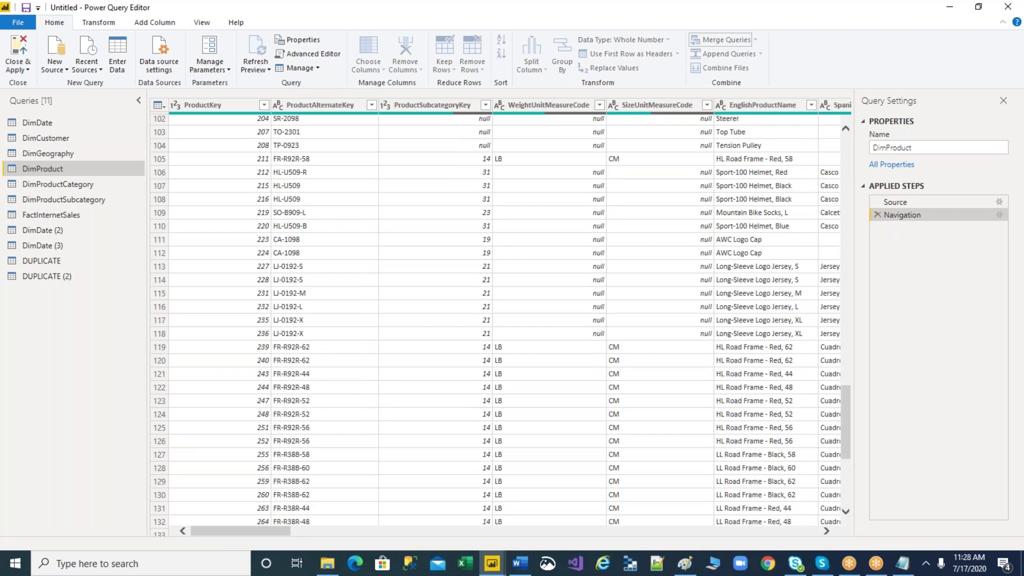
click(471, 64)
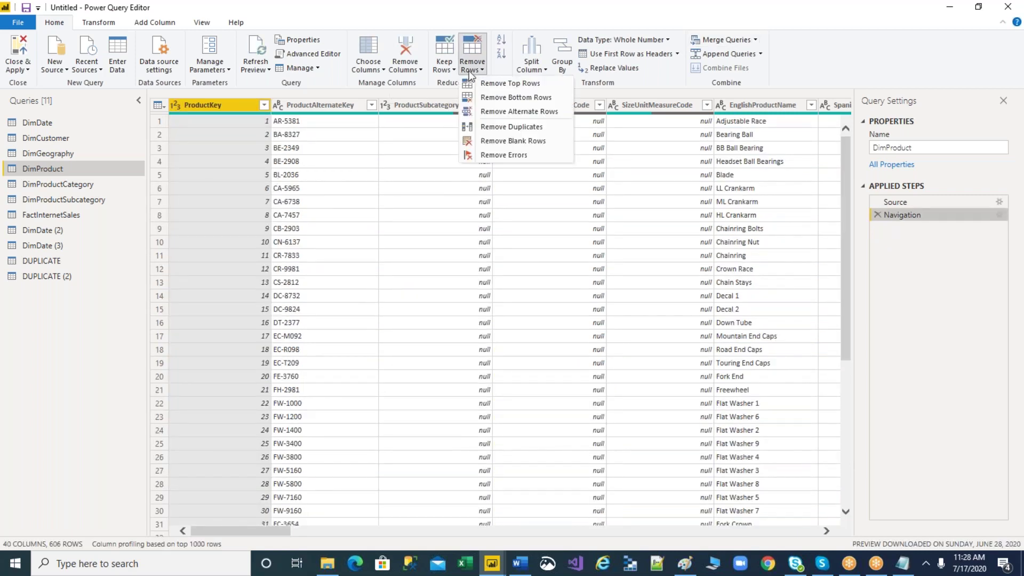
click(512, 111)
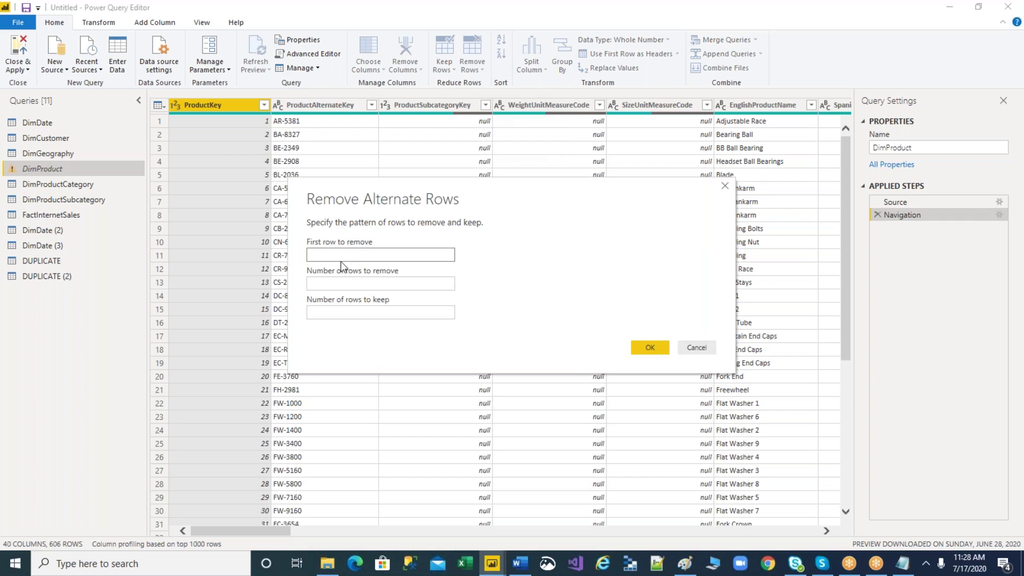
text(2)
click(342, 283)
text(2)
click(322, 312)
text(2)
click(660, 347)
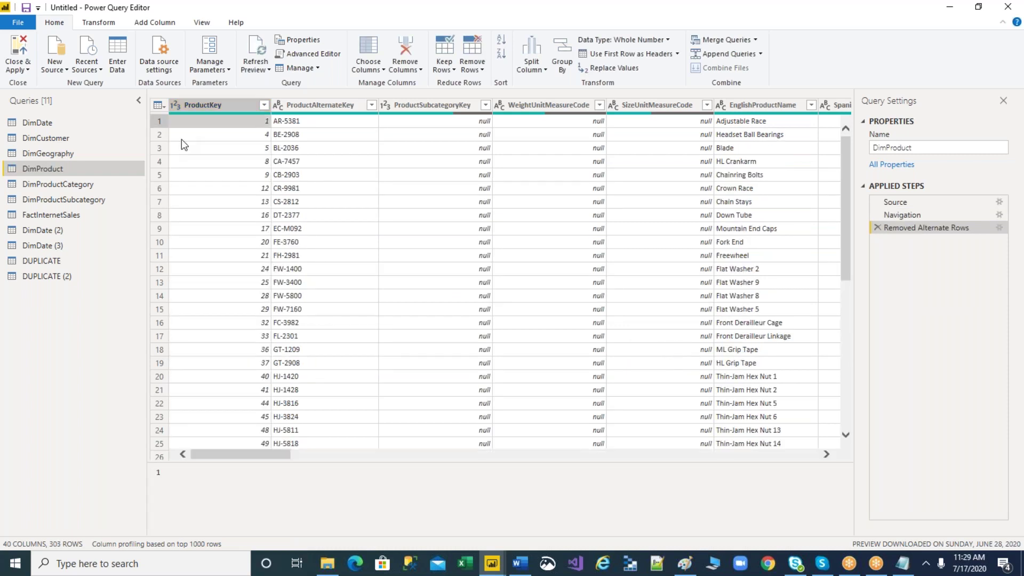
click(214, 149)
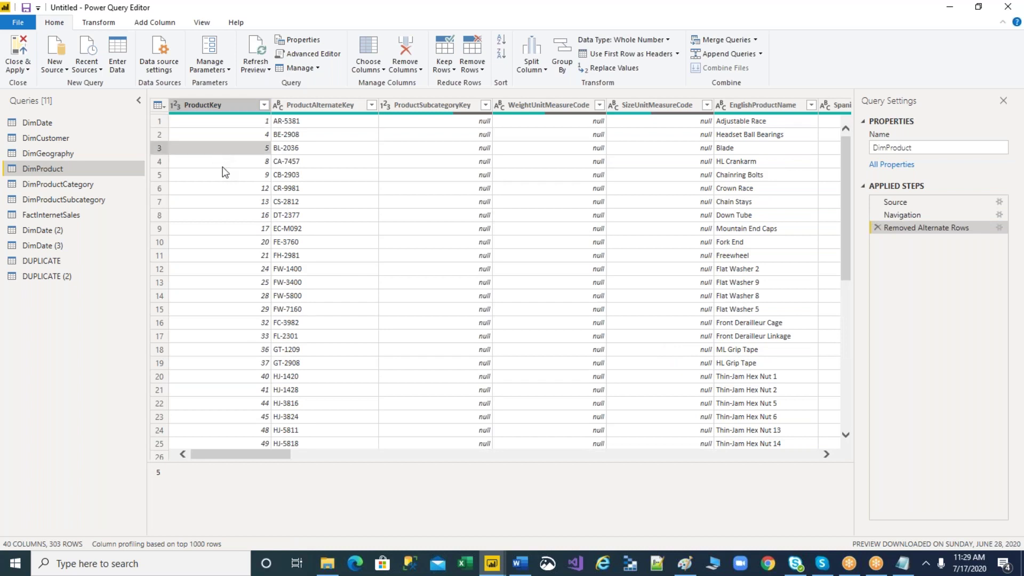
click(223, 162)
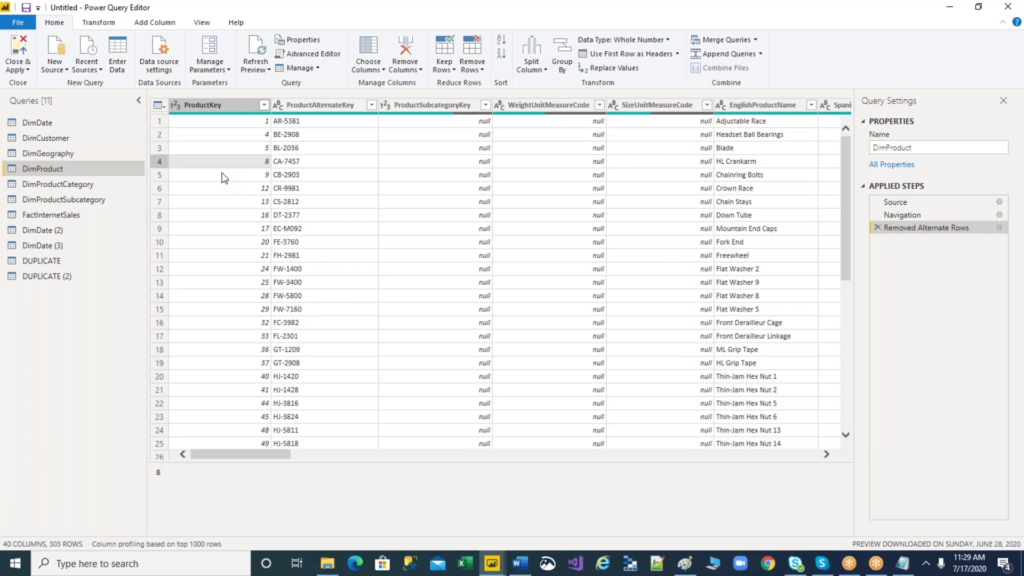
click(471, 69)
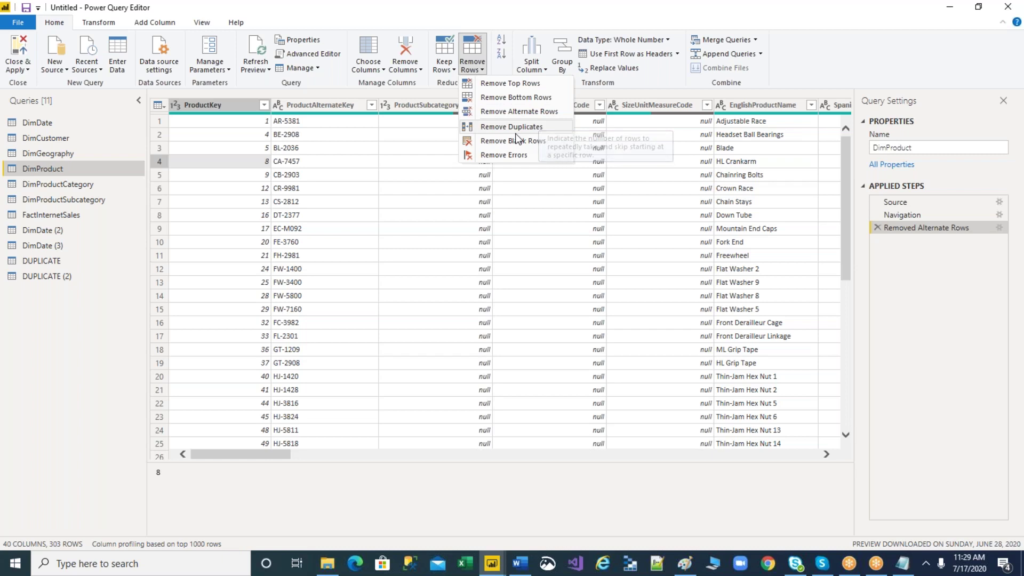
key(Escape)
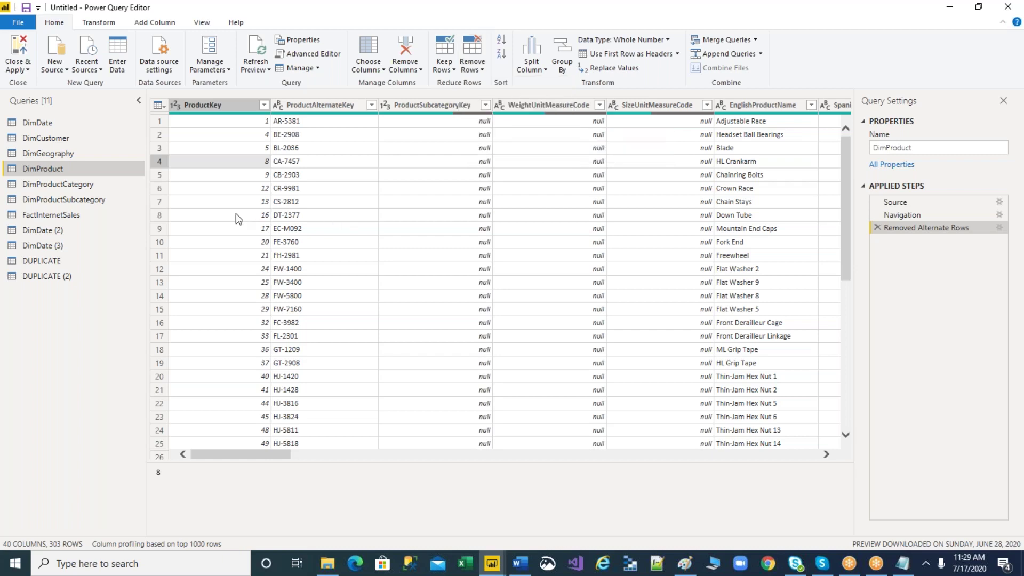
- Try removing duplicates from the DUPLICATE (2) query by the ID column only, and delete the applied step
click(22, 277)
click(380, 69)
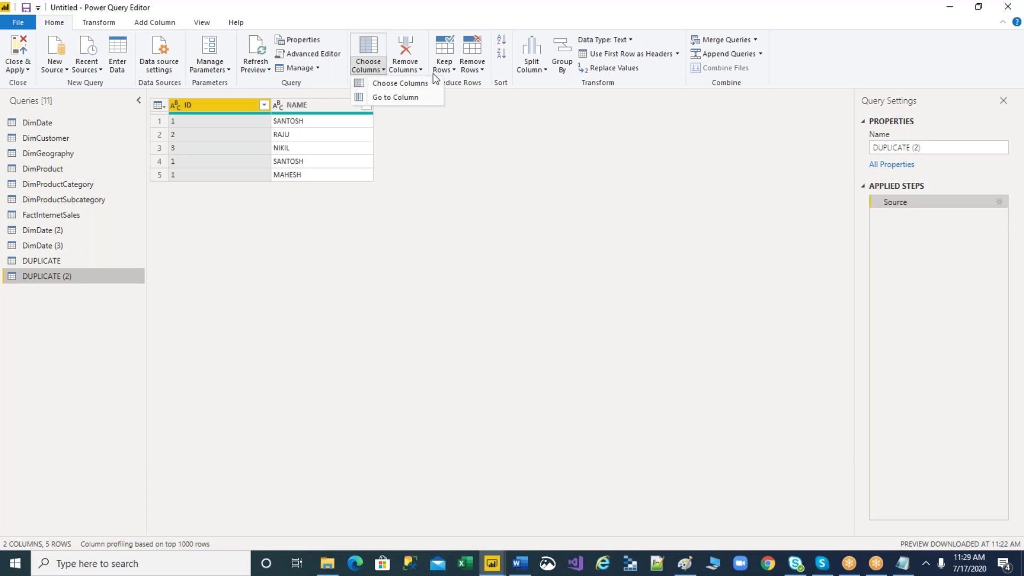
click(472, 63)
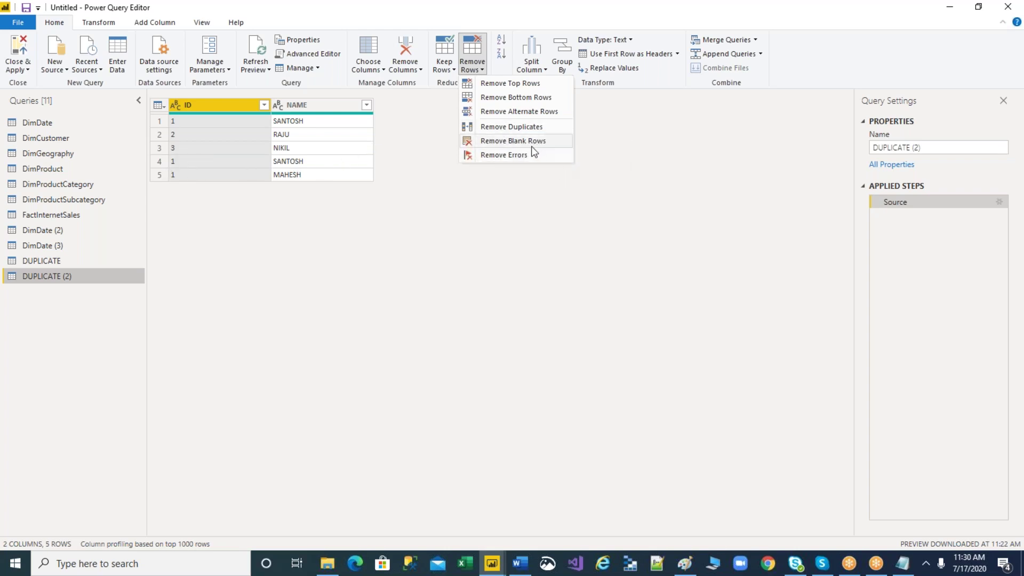
click(531, 127)
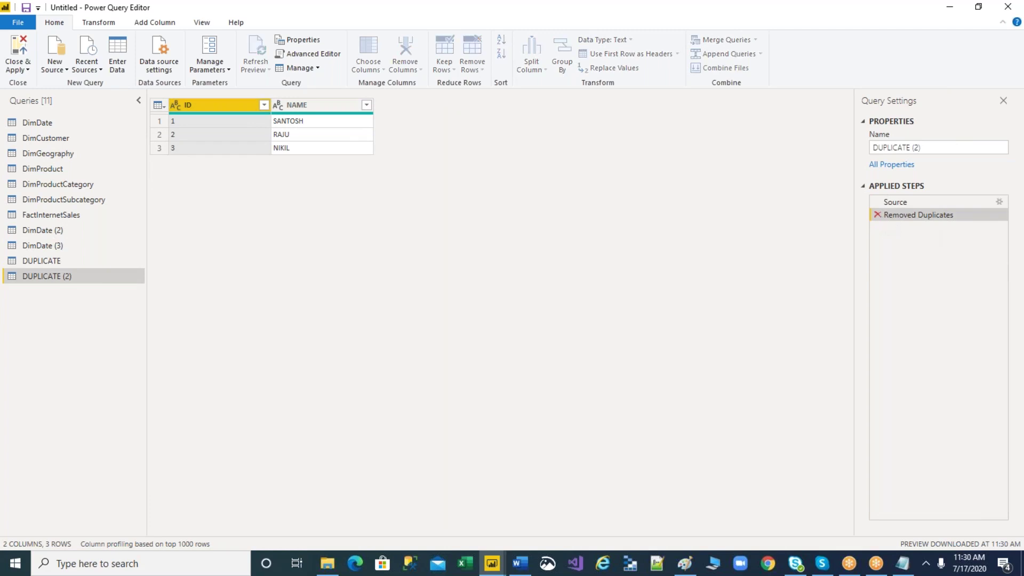
click(878, 215)
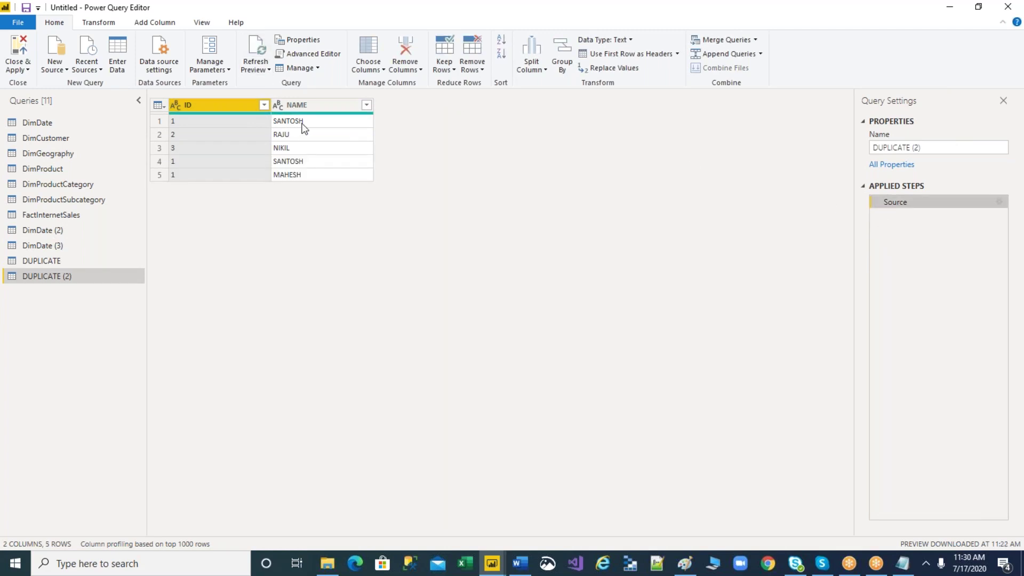
- Remove duplicates from DUPLICATE (2) based on the ID and NAME columns together, and check the last row's values
ctrl+click(311, 105)
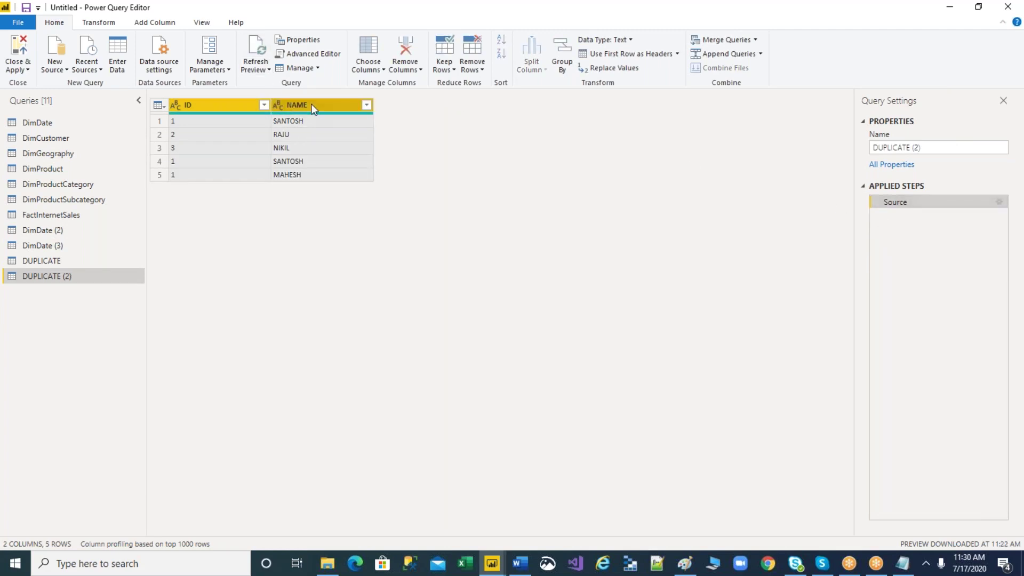
click(482, 69)
click(501, 127)
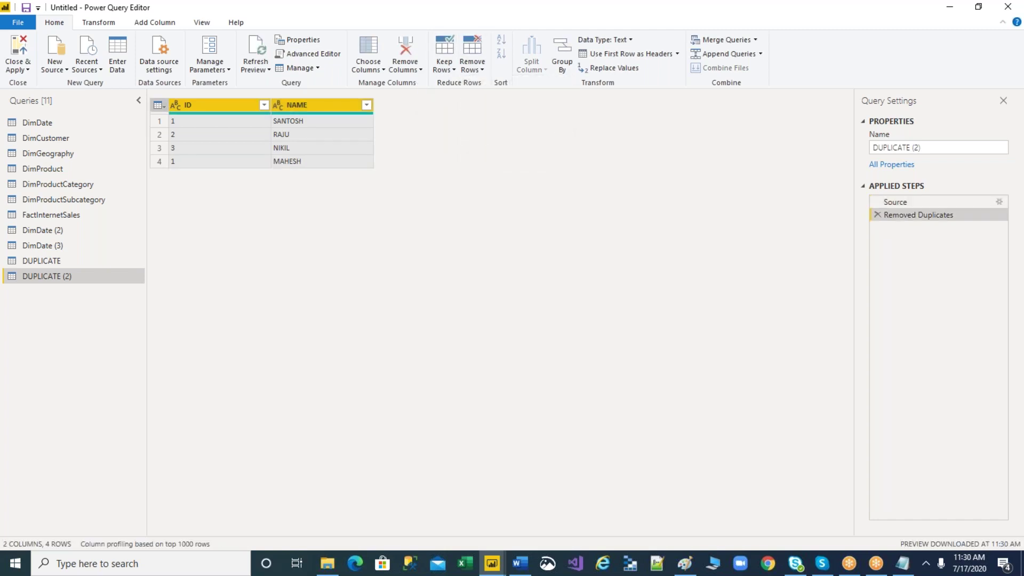
click(224, 162)
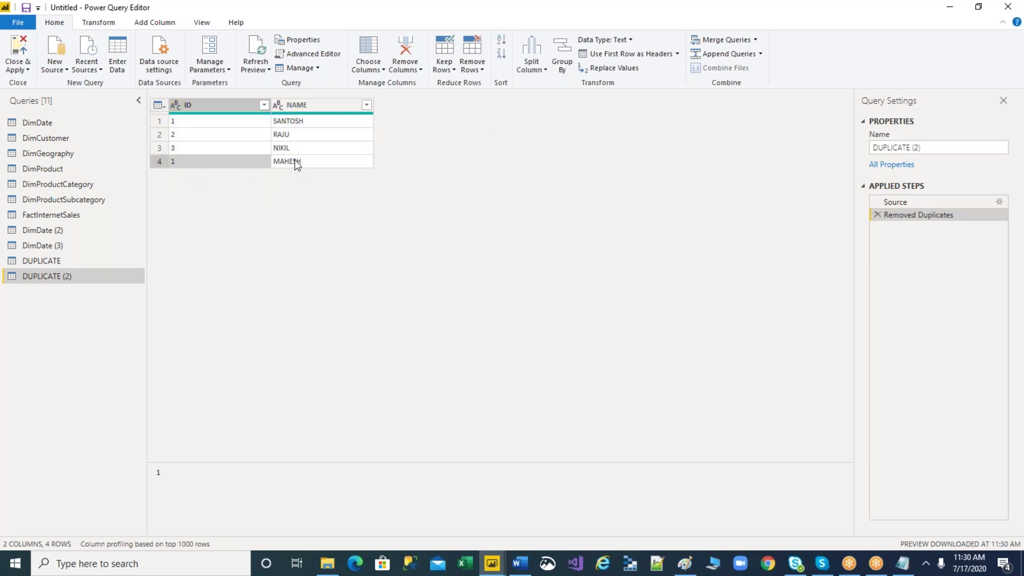
click(297, 163)
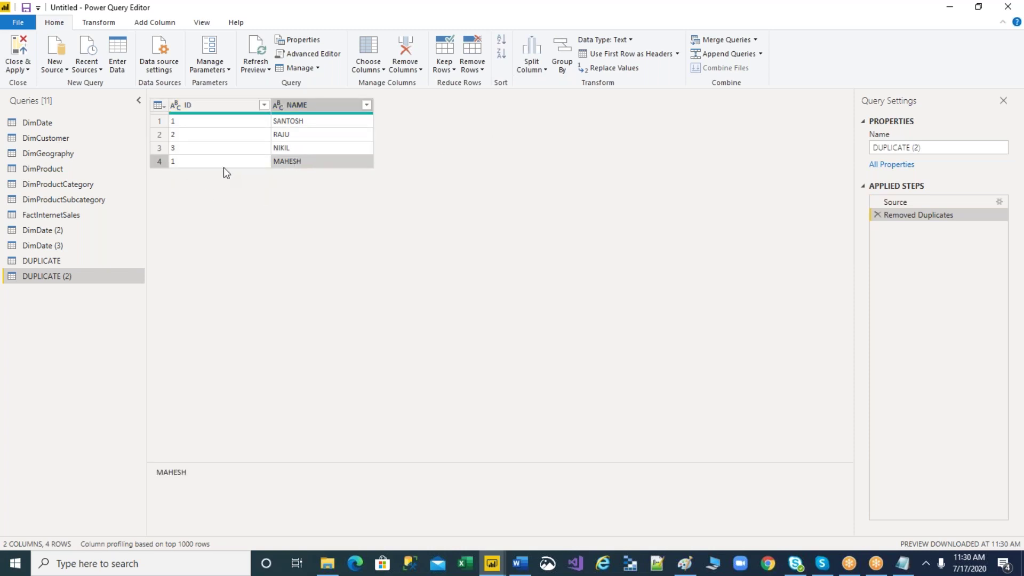
click(218, 163)
click(300, 162)
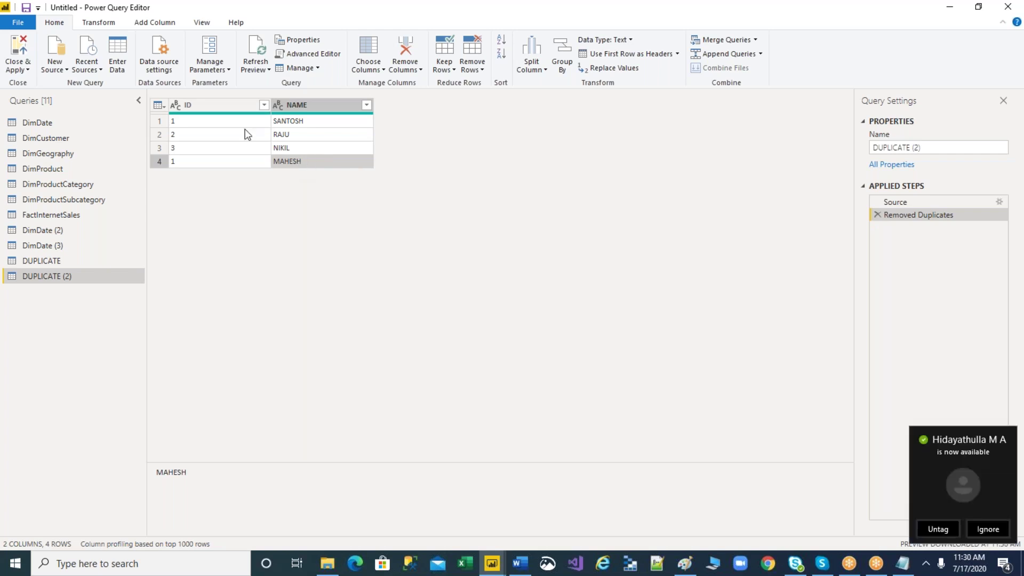
- Remove the remaining duplicates from DUPLICATE (2) based on the ID column alone
click(223, 110)
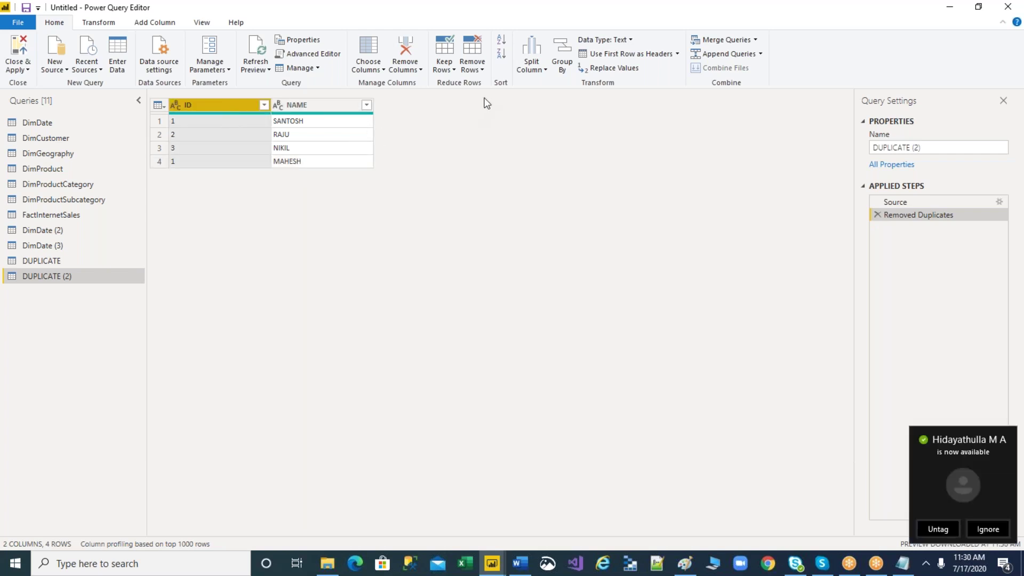
click(482, 71)
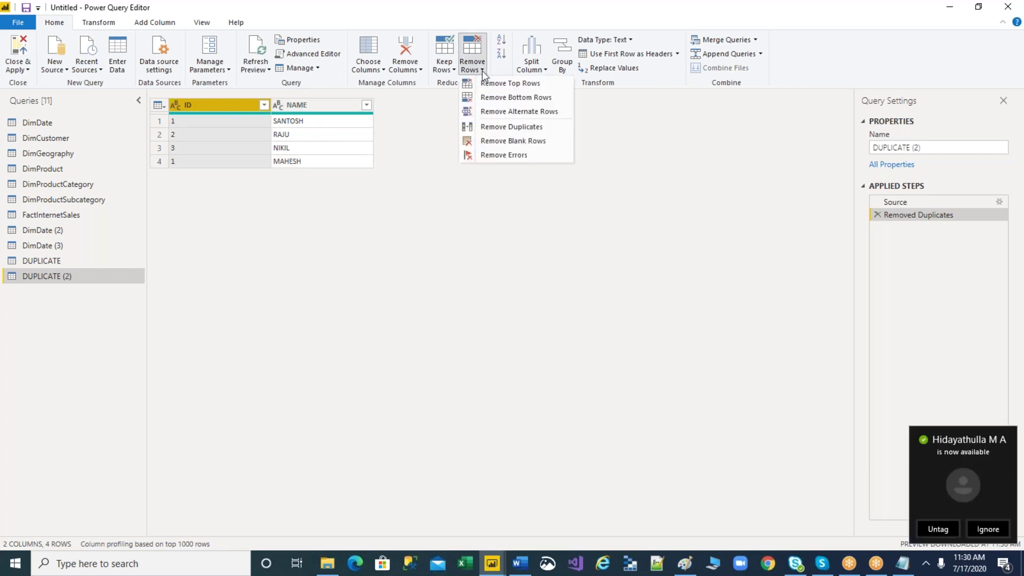
click(507, 127)
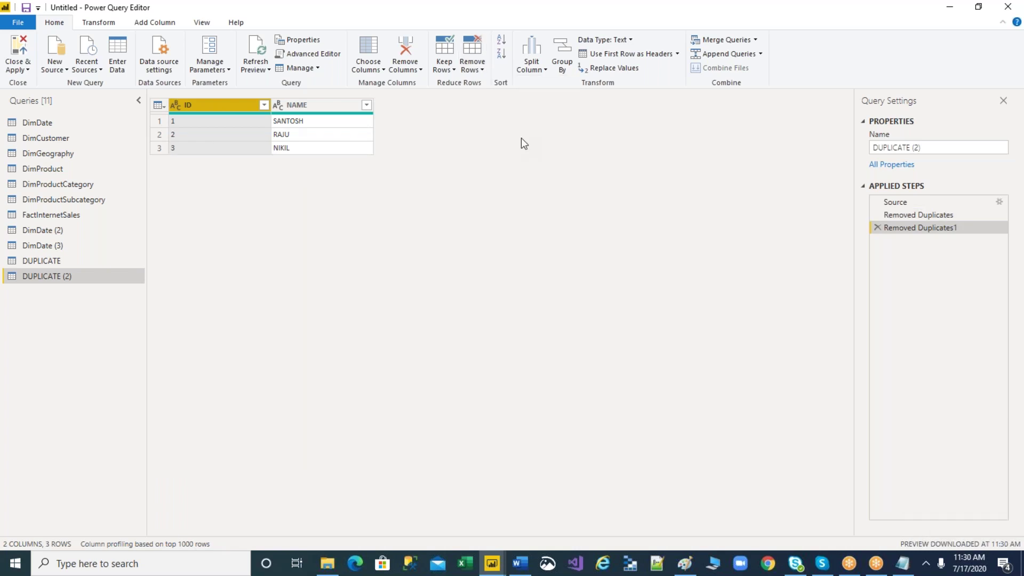
click(485, 72)
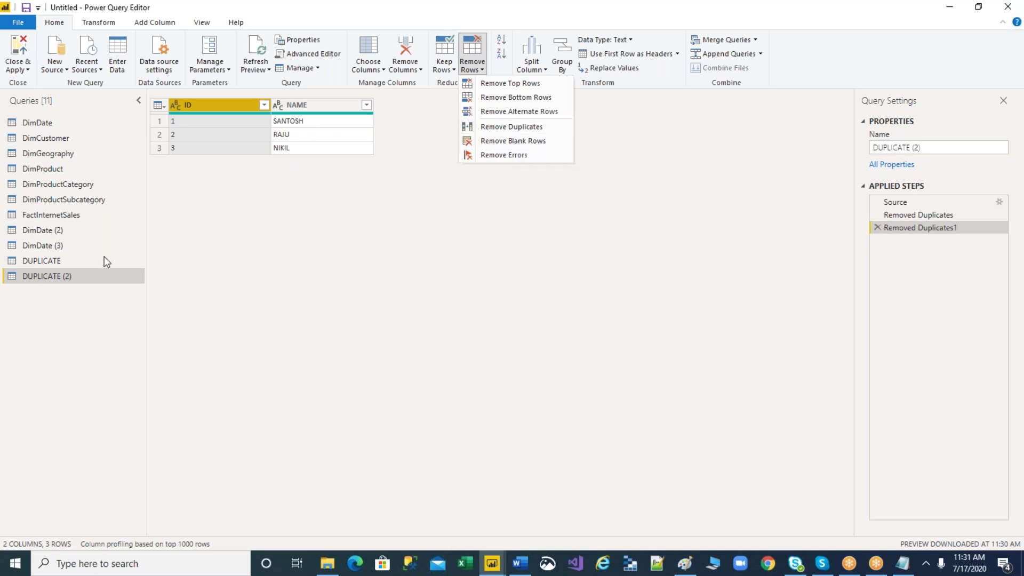
click(48, 264)
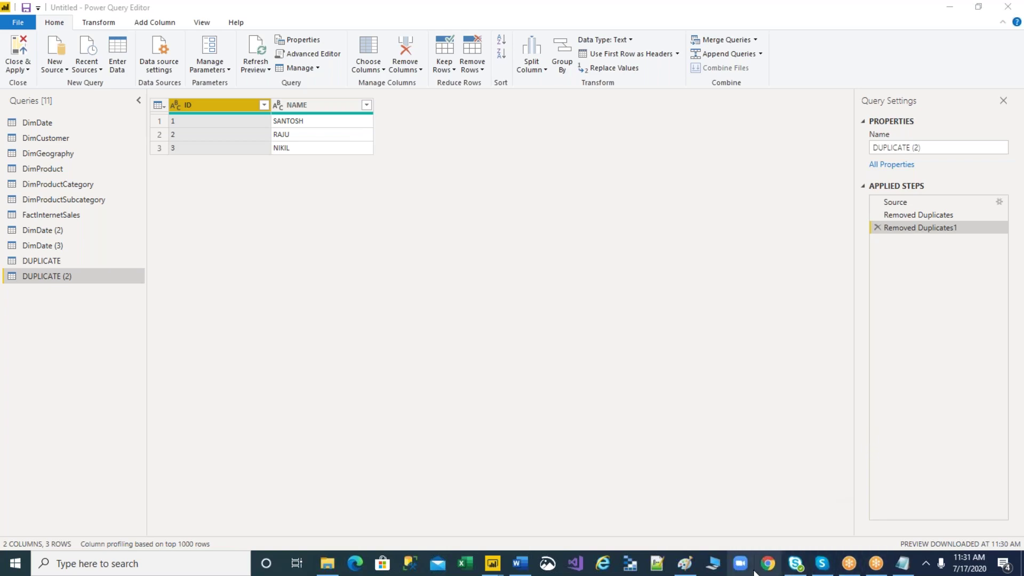
- Leave the Power Query Editor by showing the desktop, with no desktop shortcut selected
key(super+d)
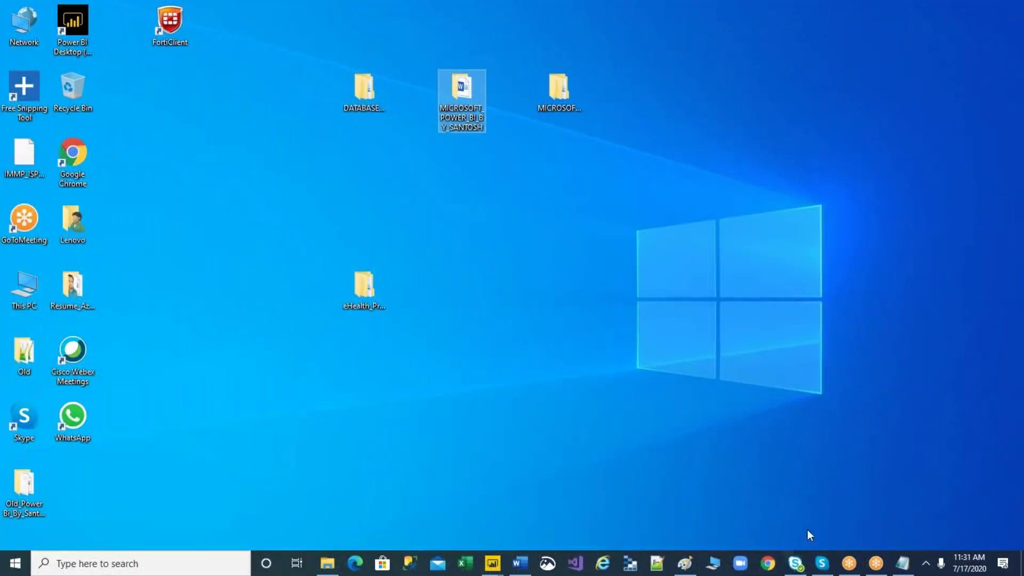
click(90, 31)
double_click(91, 31)
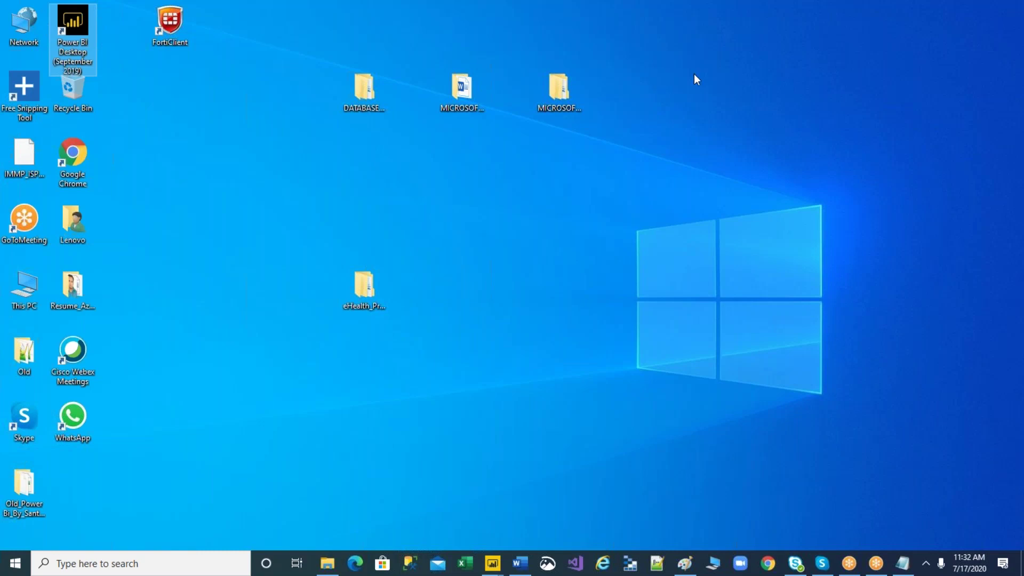
click(761, 23)
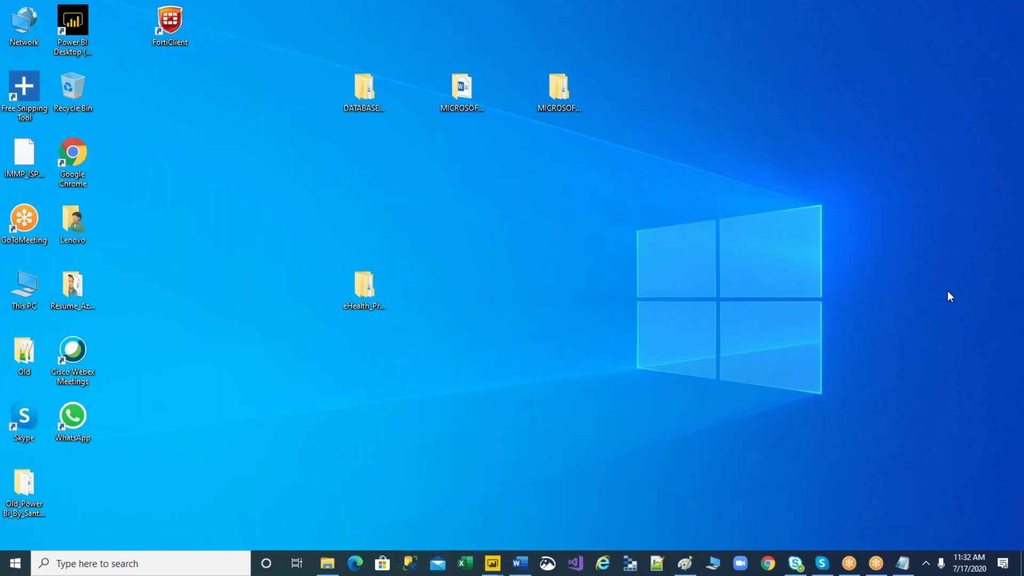